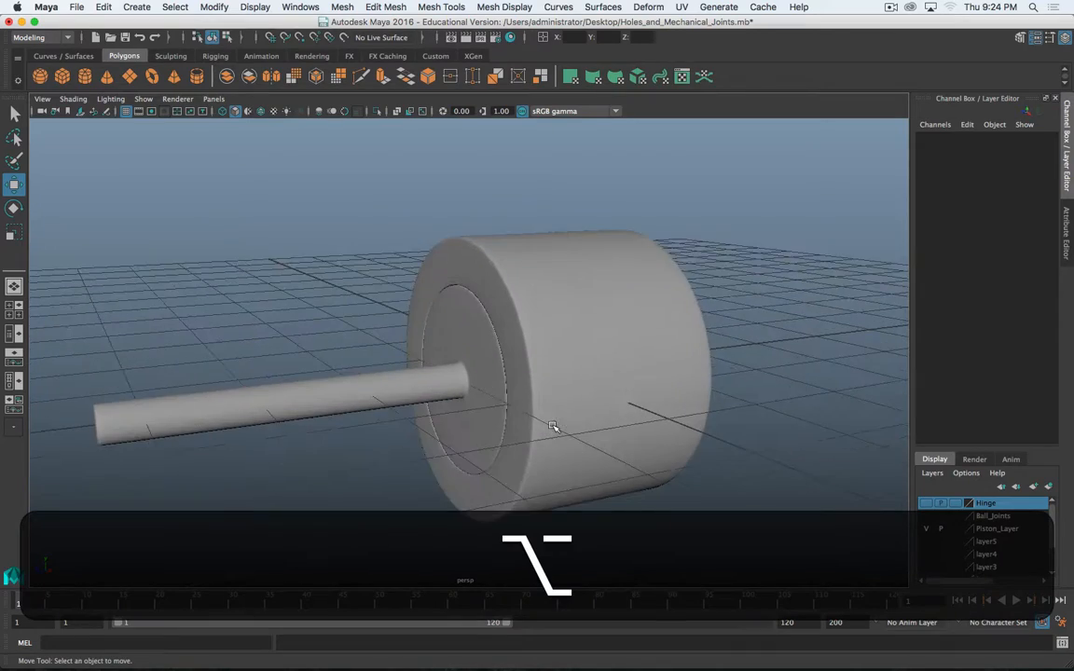
# Move the piston out of its shaft along the Z axis to Translate Z 3.159
pyautogui.click(621, 377)
pyautogui.click(536, 349)
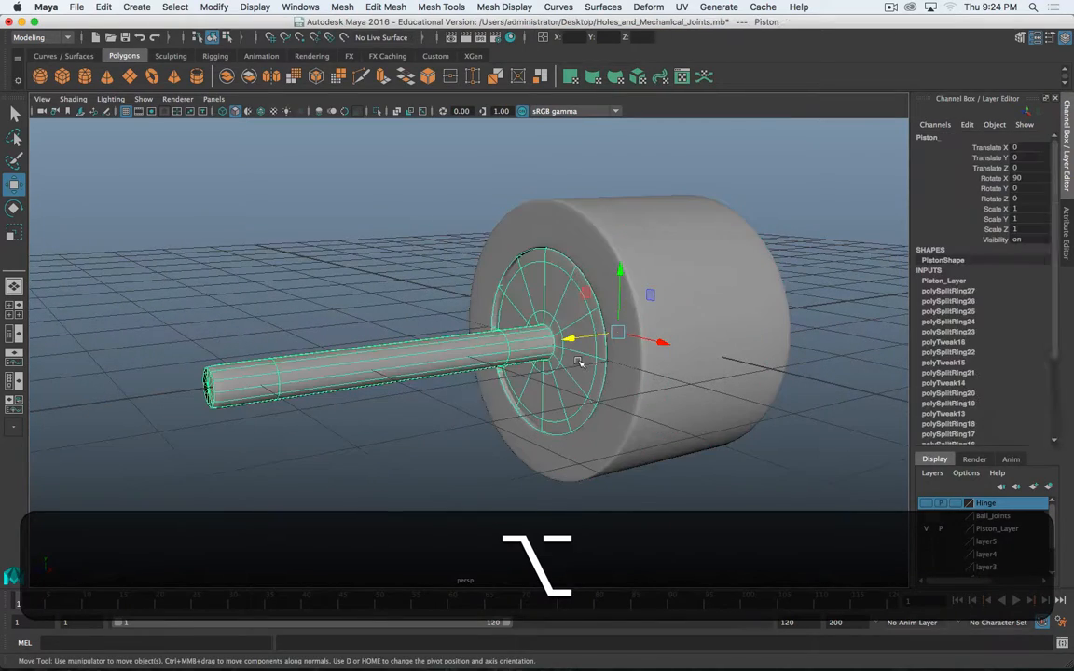
pyautogui.keyDown('alt'); pyautogui.moveTo(536, 349); pyautogui.dragTo(311, 374); pyautogui.keyUp('alt')
pyautogui.keyDown('alt'); pyautogui.moveTo(582, 351); pyautogui.dragTo(756, 370); pyautogui.keyUp('alt')
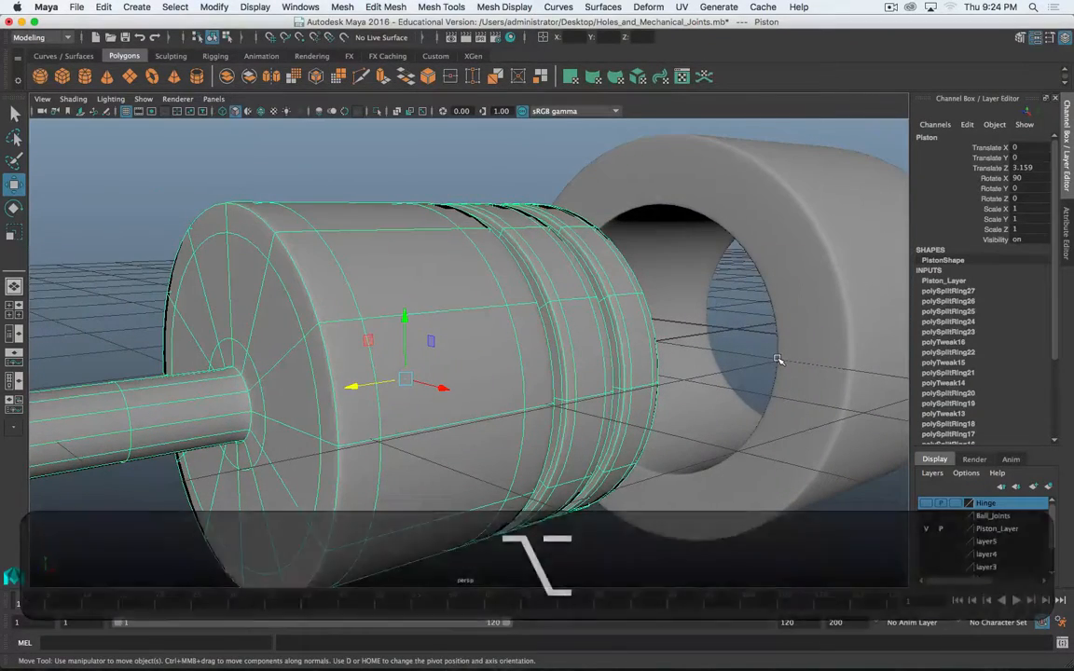
# Turn off the smooth mesh preview on both the piston and the piston shaft to inspect their base geometry
pyautogui.press('3')
pyautogui.press('1')
pyautogui.click(836, 299)
pyautogui.keyDown('alt'); pyautogui.moveTo(836, 298); pyautogui.dragTo(784, 337); pyautogui.keyUp('alt')
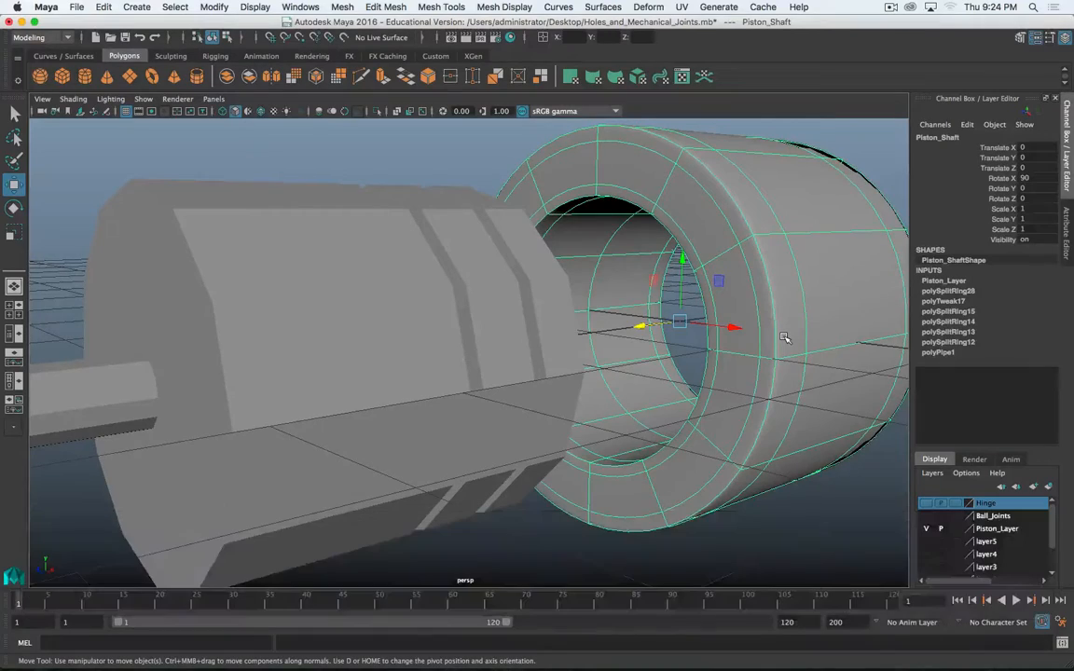
pyautogui.press('1')
pyautogui.press('super+period')
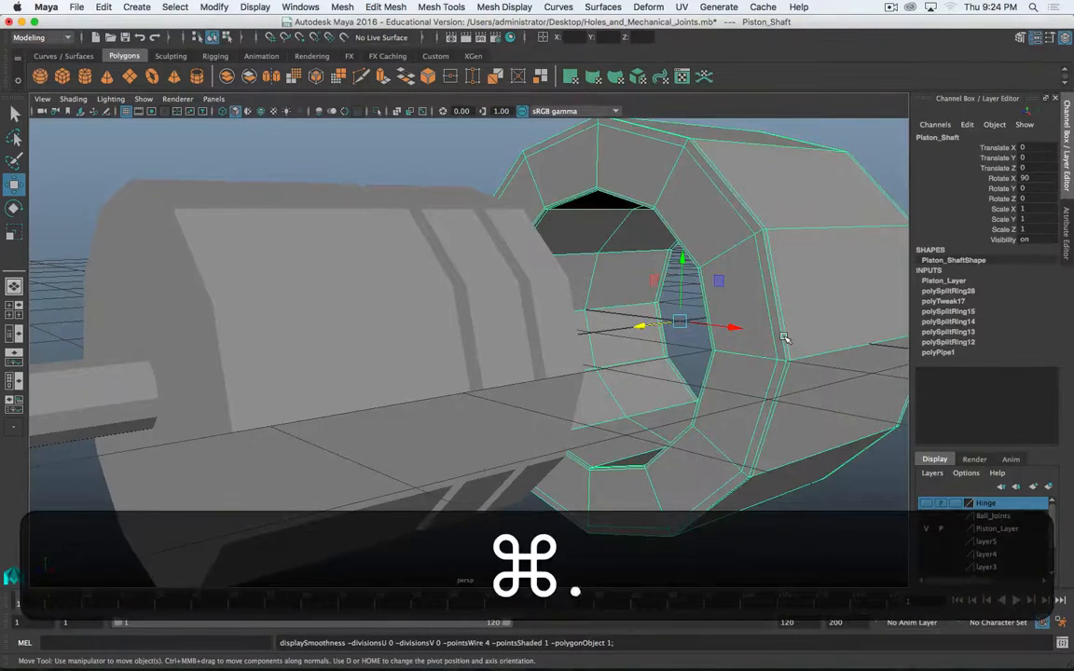
pyautogui.keyDown('alt'); pyautogui.moveTo(757, 335); pyautogui.dragTo(522, 197); pyautogui.keyUp('alt')
pyautogui.keyDown('alt'); pyautogui.moveTo(628, 339); pyautogui.dragTo(662, 331); pyautogui.keyUp('alt')
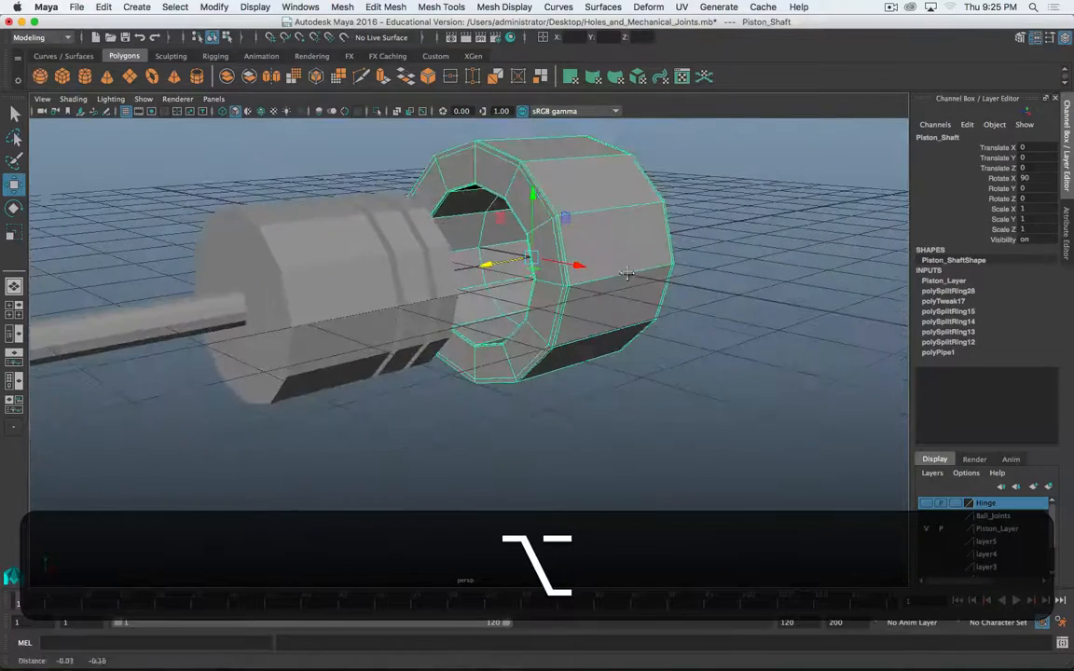
# Create a polygon pipe at the origin and delete the existing piston and piston shaft
pyautogui.click(175, 76)
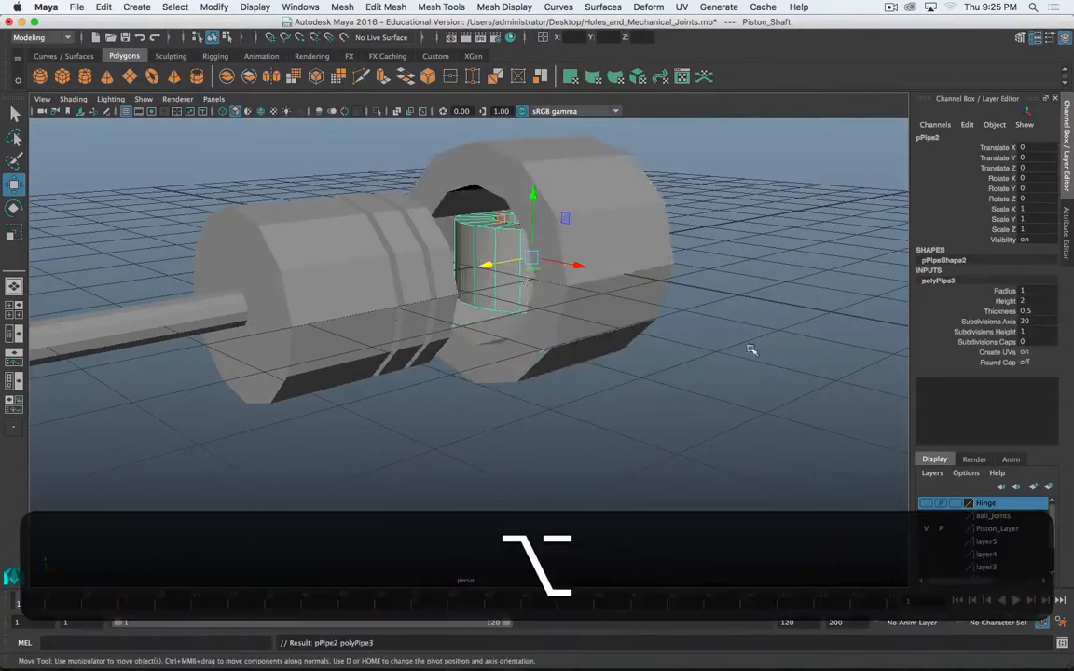
pyautogui.keyDown('alt'); pyautogui.moveTo(750, 352); pyautogui.dragTo(522, 291); pyautogui.keyUp('alt')
pyautogui.click(448, 300)
pyautogui.keyDown('shift'); pyautogui.click(293, 314); pyautogui.keyUp('shift')
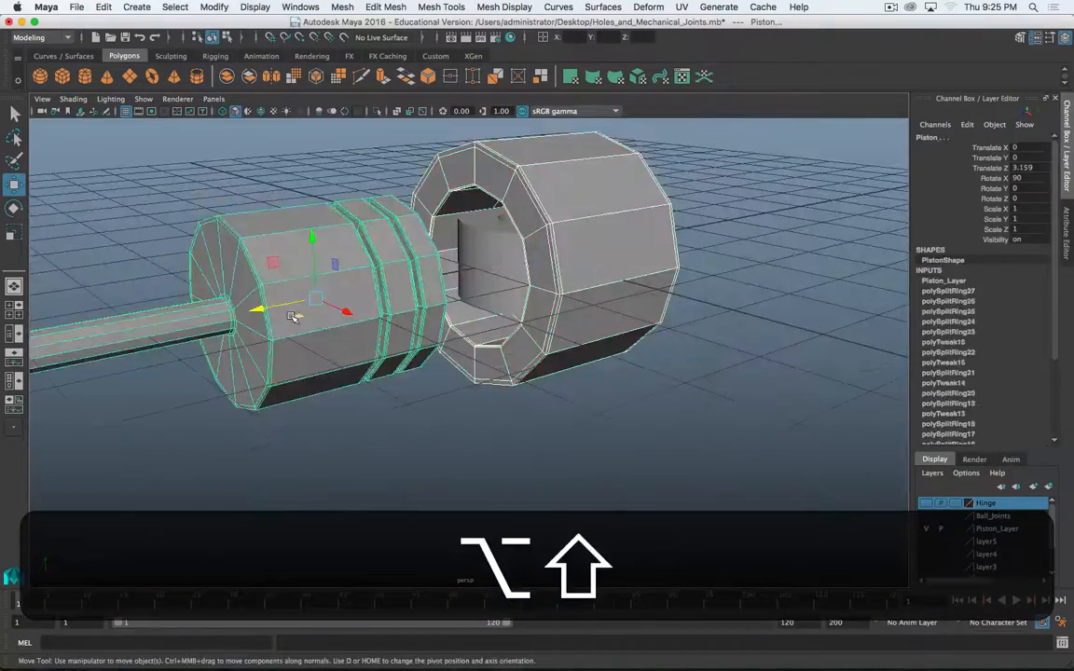
pyautogui.hotkey('shift', 'BackSpace')
pyautogui.moveTo(474, 202); pyautogui.dragTo(615, 291)
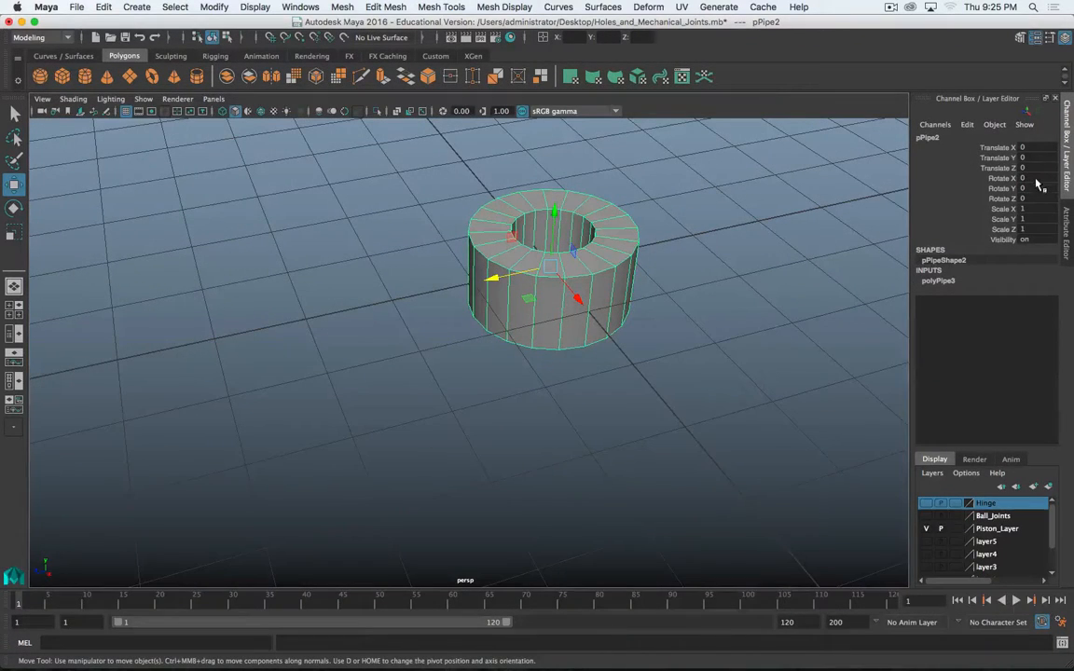
# Rename the new pipe as piston_shaft
pyautogui.press('super+period')
pyautogui.keyDown('alt'); pyautogui.moveTo(508, 317); pyautogui.dragTo(540, 290); pyautogui.keyUp('alt')
pyautogui.keyDown('alt'); pyautogui.moveTo(541, 291); pyautogui.dragTo(548, 313, button='middle'); pyautogui.keyUp('alt')
pyautogui.keyDown('alt'); pyautogui.moveTo(547, 313); pyautogui.dragTo(559, 280); pyautogui.keyUp('alt')
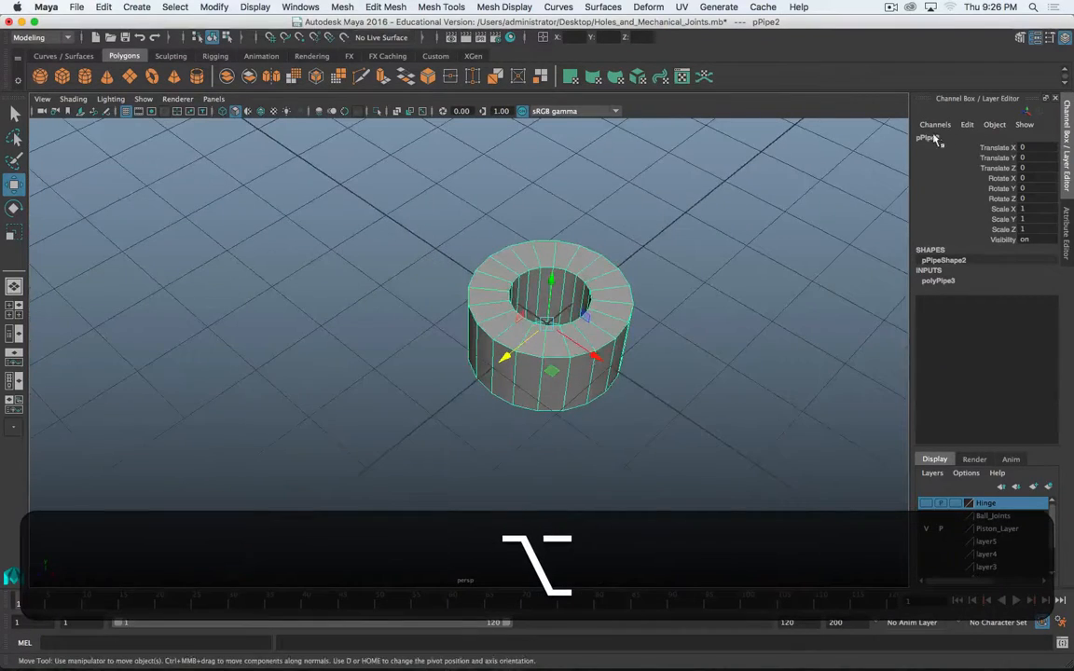
pyautogui.write('pis')
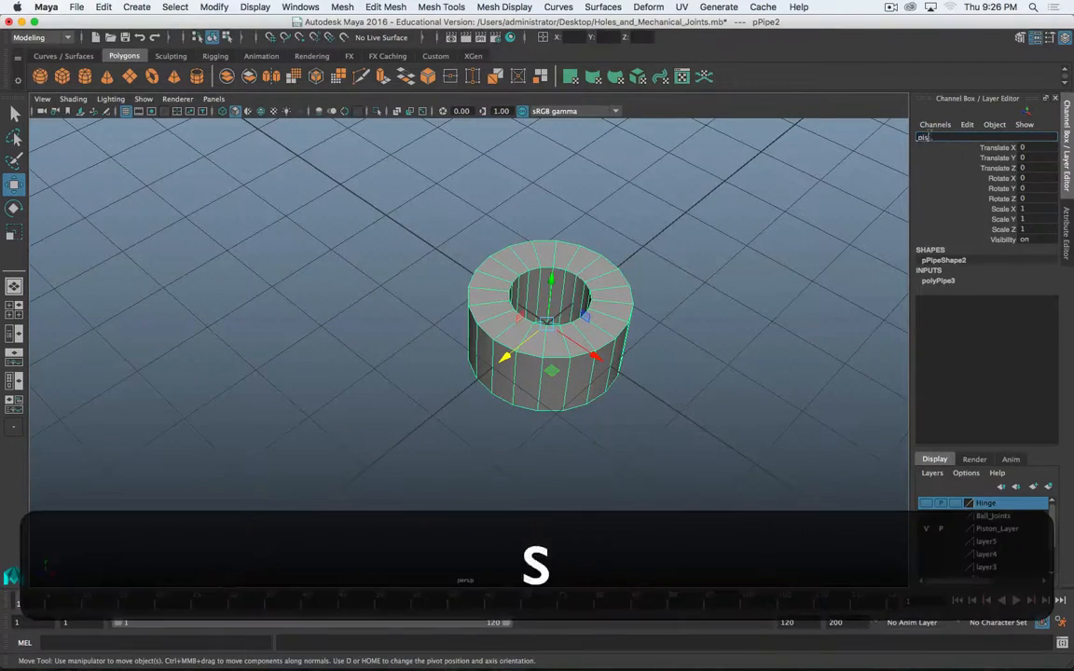
pyautogui.write('ton_')
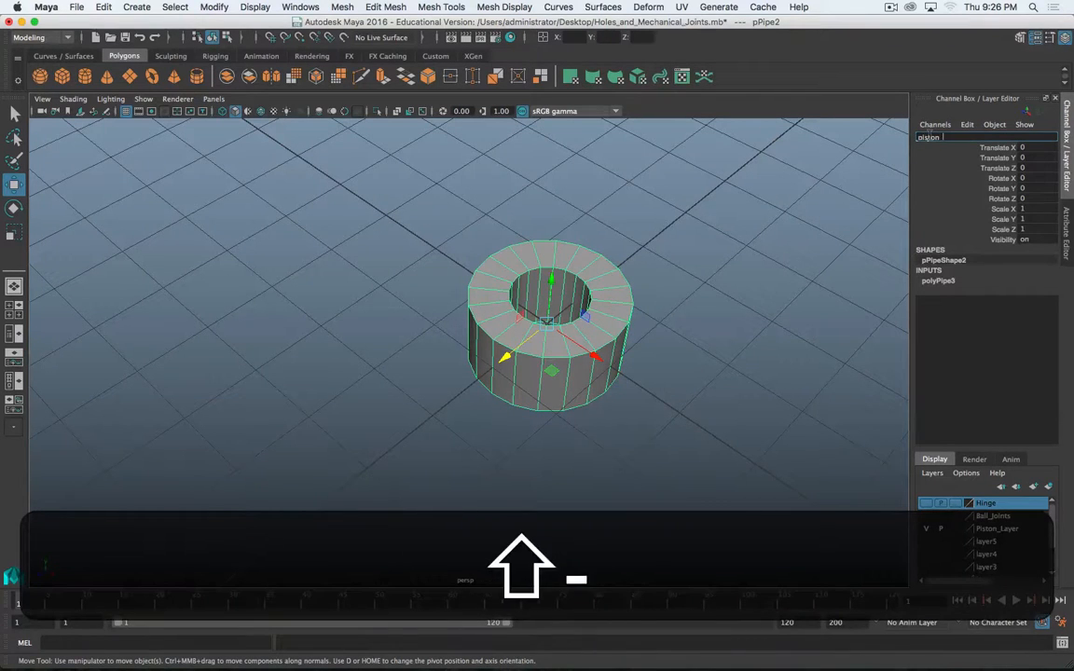
pyautogui.write('shaft')
pyautogui.press('Return')
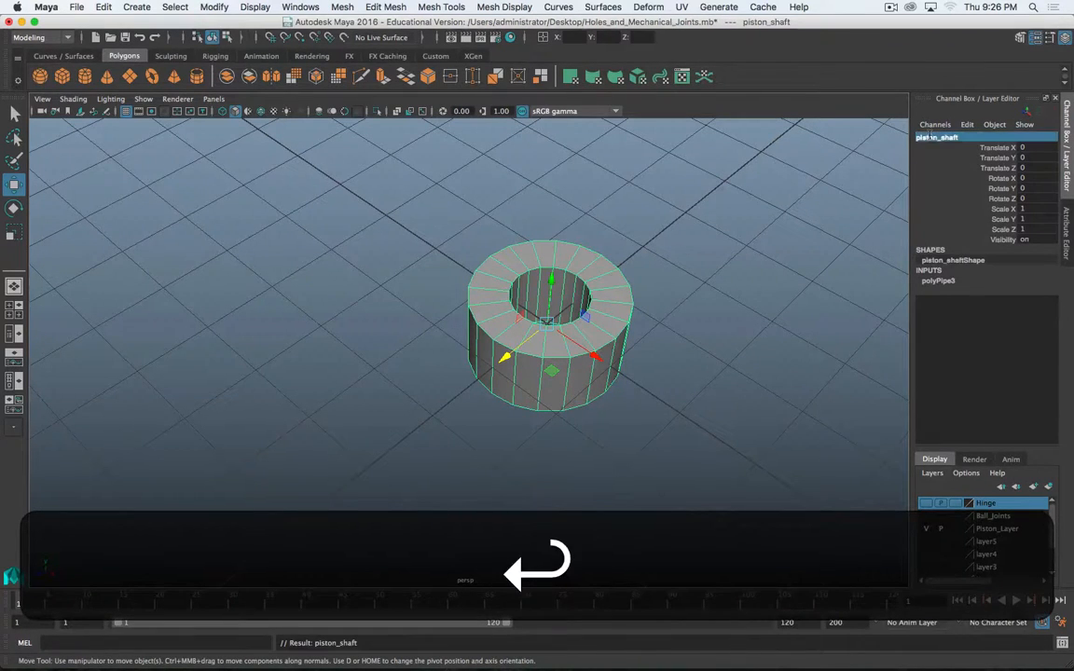
# Rotate the pipe so its Rotate X is 90
pyautogui.keyDown('alt'); pyautogui.moveTo(671, 253); pyautogui.dragTo(544, 314); pyautogui.keyUp('alt')
pyautogui.press('e')
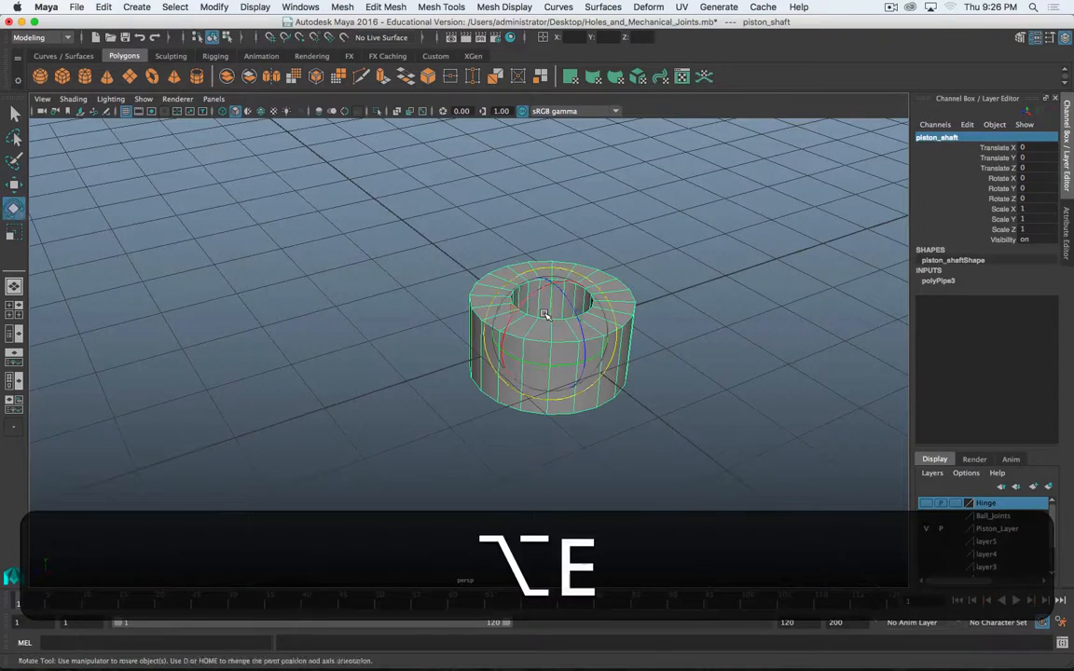
pyautogui.click(1023, 178)
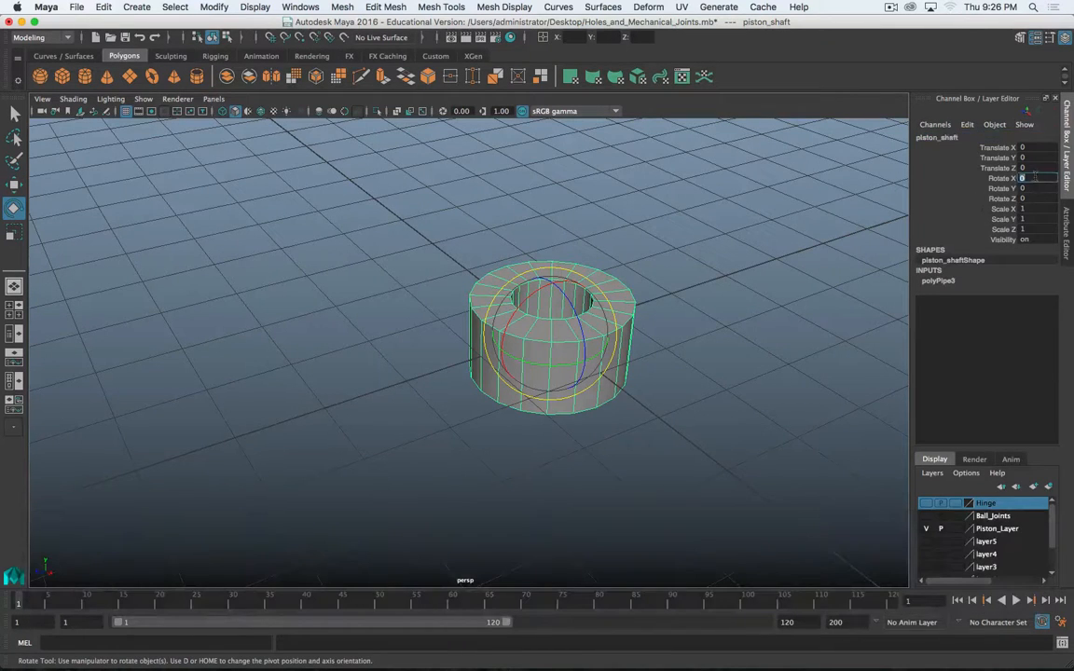
pyautogui.write('90')
pyautogui.press('Return')
# Set the pipe's Subdivisions Axis to 12
pyautogui.scroll(3, 594, 335)
pyautogui.scroll(3, 595, 335)
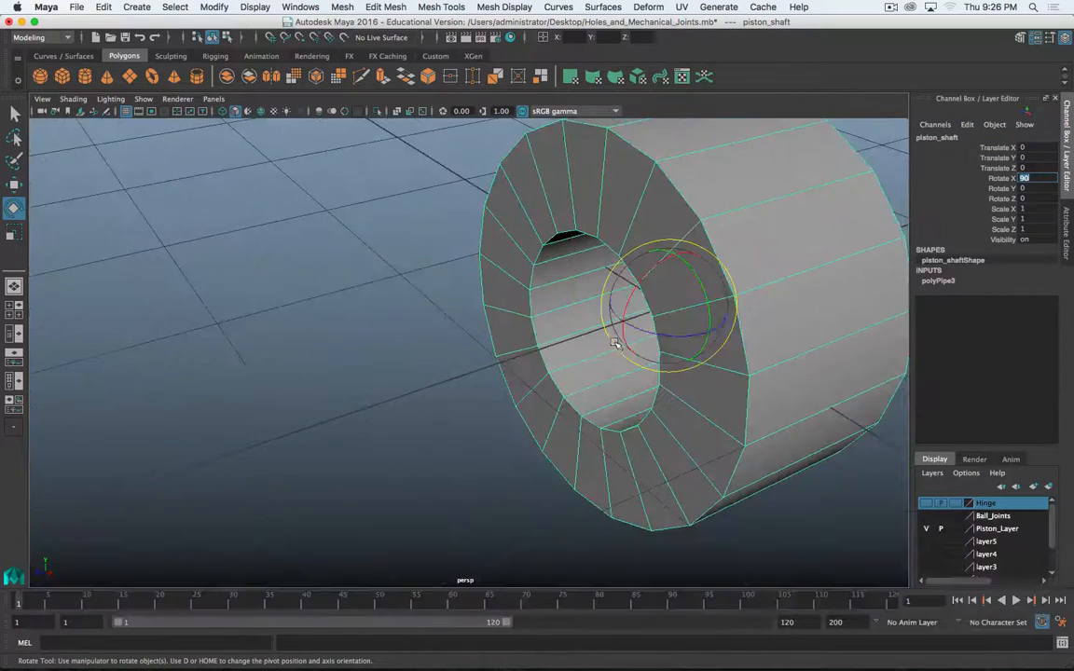
pyautogui.keyDown('alt'); pyautogui.moveTo(618, 343); pyautogui.dragTo(534, 319, button='middle'); pyautogui.keyUp('alt')
pyautogui.keyDown('alt'); pyautogui.moveTo(534, 319); pyautogui.dragTo(554, 314); pyautogui.keyUp('alt')
pyautogui.keyDown('alt'); pyautogui.moveTo(523, 382); pyautogui.dragTo(866, 249); pyautogui.keyUp('alt')
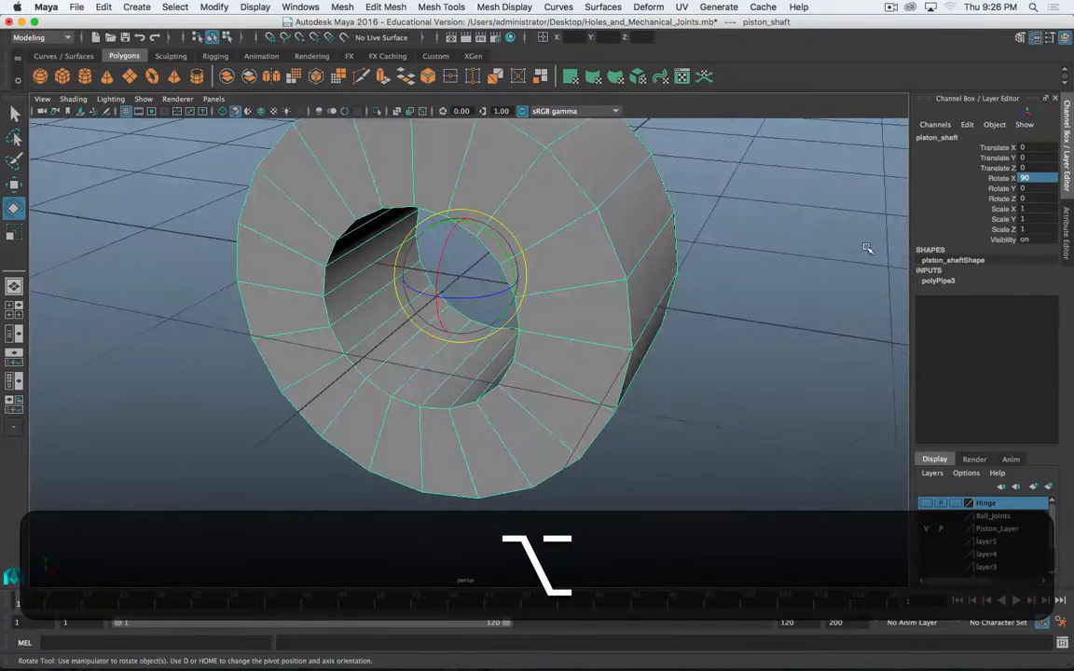
pyautogui.click(938, 281)
pyautogui.keyDown('alt'); pyautogui.moveTo(784, 286); pyautogui.dragTo(772, 287); pyautogui.keyUp('alt')
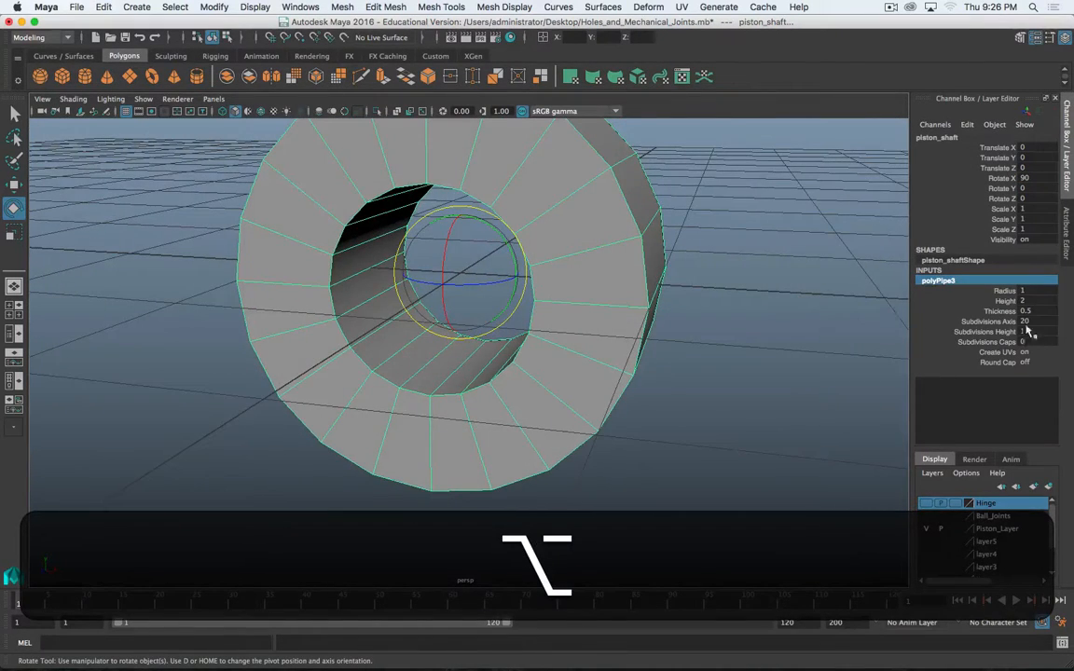
pyautogui.scroll(-3, 659, 297)
pyautogui.moveTo(664, 271)
pyautogui.keyDown('alt'); pyautogui.mouseDown()
pyautogui.moveTo(659, 298)
pyautogui.moveTo(664, 265)
pyautogui.mouseUp(); pyautogui.keyUp('alt')
pyautogui.click(1033, 320)
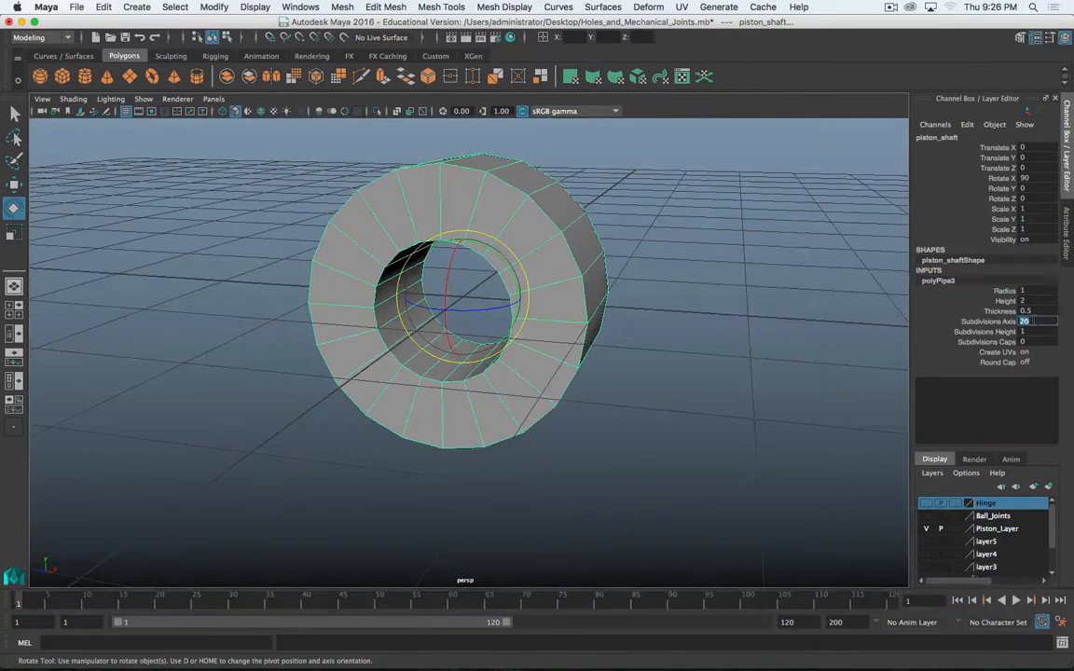
pyautogui.write('12')
pyautogui.press('Return')
# Set the pipe's Height to 4
pyautogui.moveTo(733, 281)
pyautogui.keyDown('alt'); pyautogui.mouseDown()
pyautogui.moveTo(647, 281)
pyautogui.moveTo(666, 283)
pyautogui.moveTo(635, 292)
pyautogui.moveTo(680, 281)
pyautogui.moveTo(662, 297)
pyautogui.moveTo(604, 294)
pyautogui.moveTo(767, 278)
pyautogui.moveTo(718, 282)
pyautogui.mouseUp(); pyautogui.keyUp('alt')
pyautogui.keyDown('alt'); pyautogui.moveTo(659, 313); pyautogui.dragTo(583, 318); pyautogui.keyUp('alt')
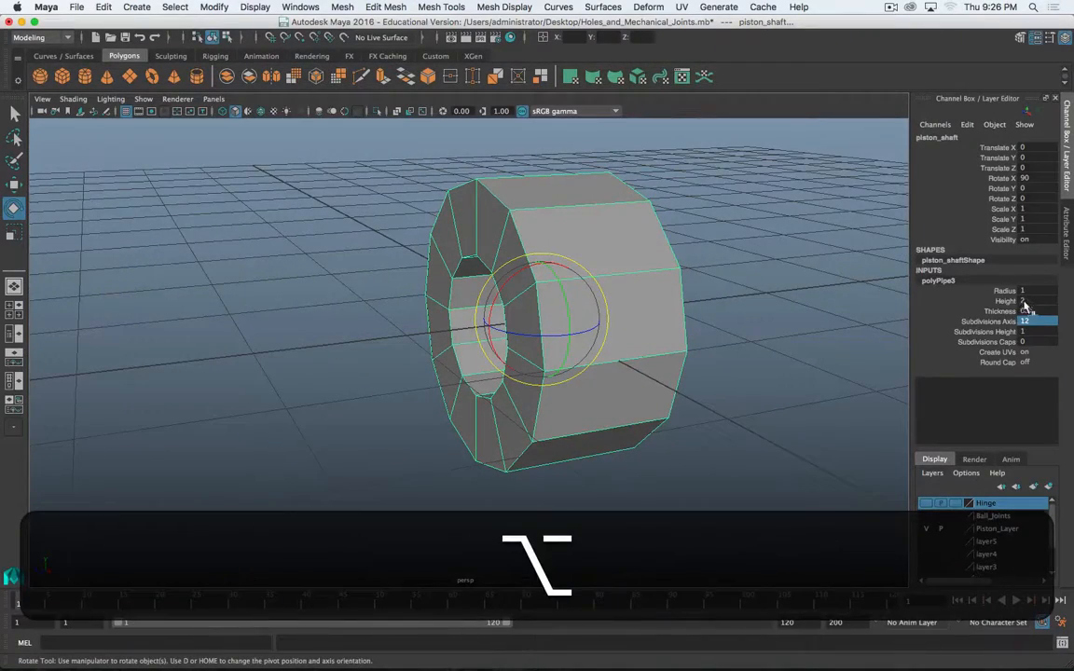
pyautogui.click(1025, 301)
pyautogui.write('4')
pyautogui.press('Return')
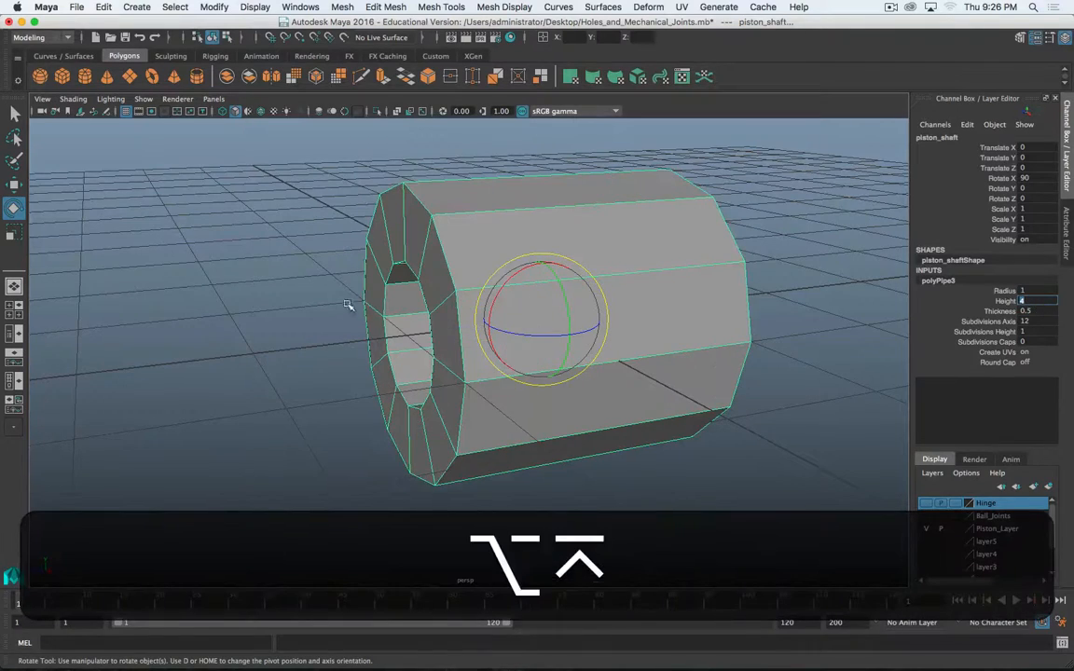
# Set the pipe's Thickness to 0.25 to widen the bore for the piston
pyautogui.keyDown('alt'); pyautogui.moveTo(354, 304); pyautogui.dragTo(453, 349); pyautogui.keyUp('alt')
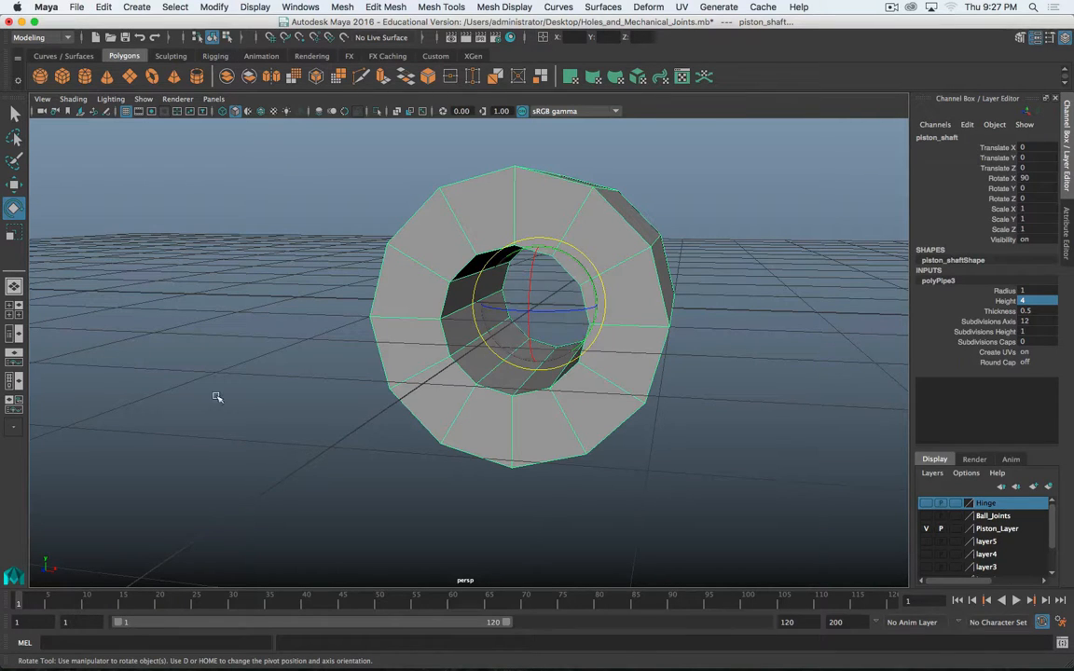
pyautogui.press('alt')
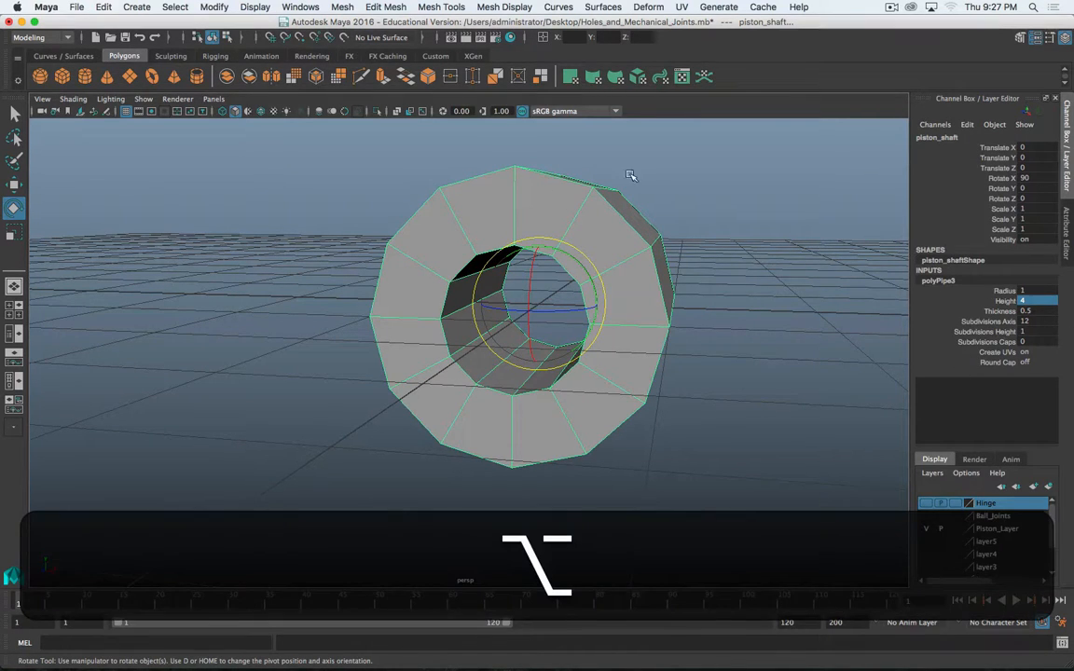
pyautogui.keyDown('alt'); pyautogui.moveTo(664, 262); pyautogui.dragTo(965, 342); pyautogui.keyUp('alt')
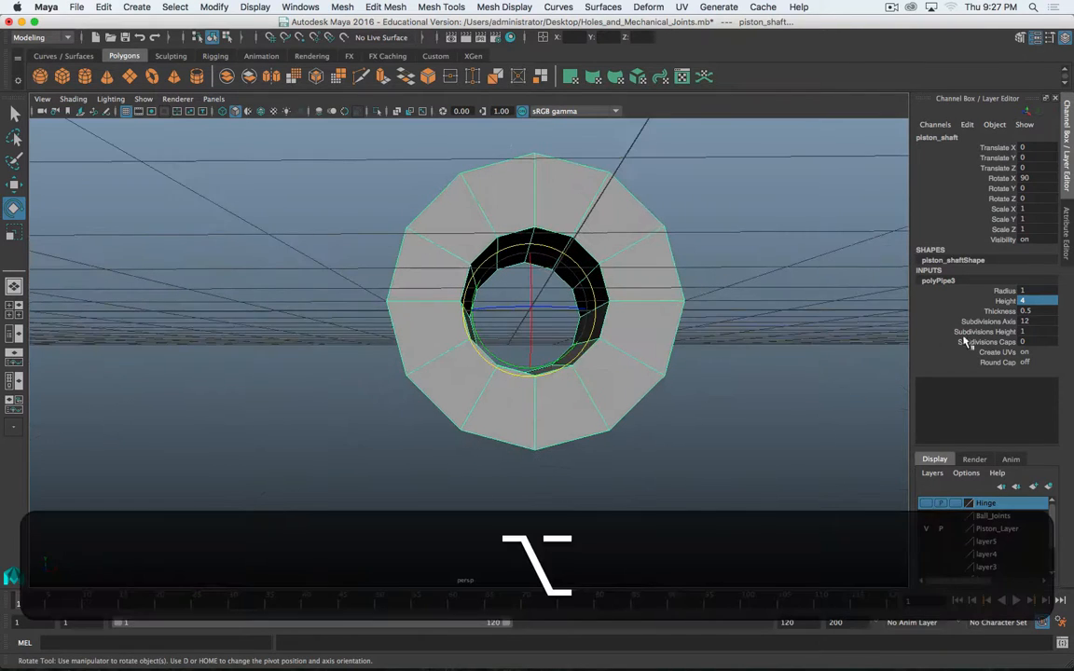
pyautogui.keyDown('alt'); pyautogui.moveTo(652, 336); pyautogui.dragTo(601, 330); pyautogui.keyUp('alt')
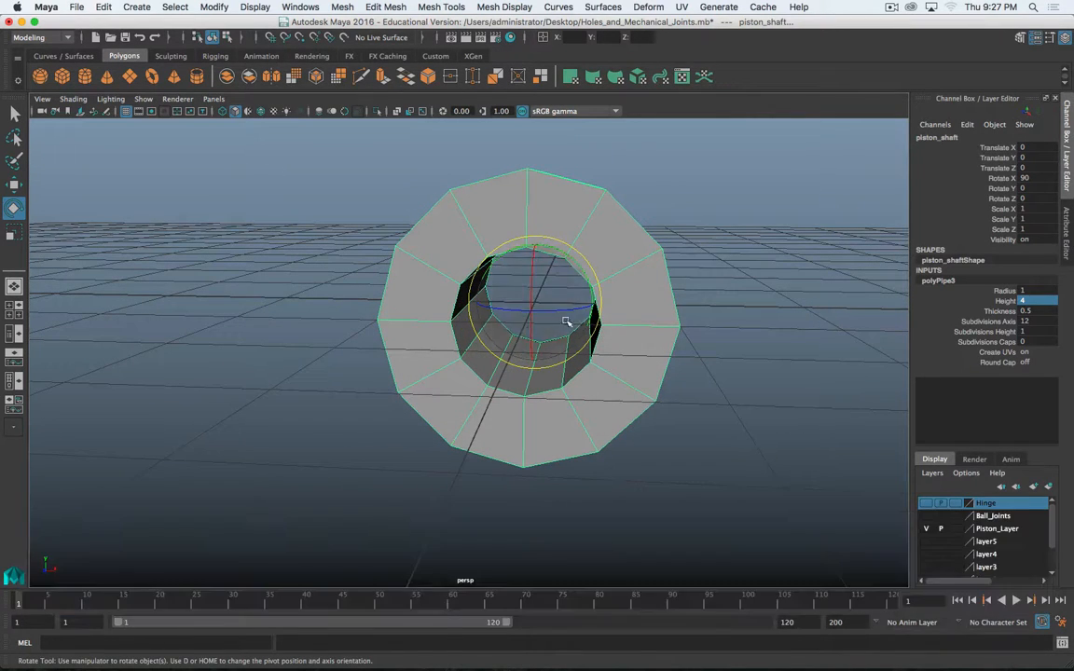
pyautogui.moveTo(678, 324)
pyautogui.keyDown('alt'); pyautogui.mouseDown()
pyautogui.moveTo(618, 314)
pyautogui.moveTo(661, 329)
pyautogui.mouseUp(); pyautogui.keyUp('alt')
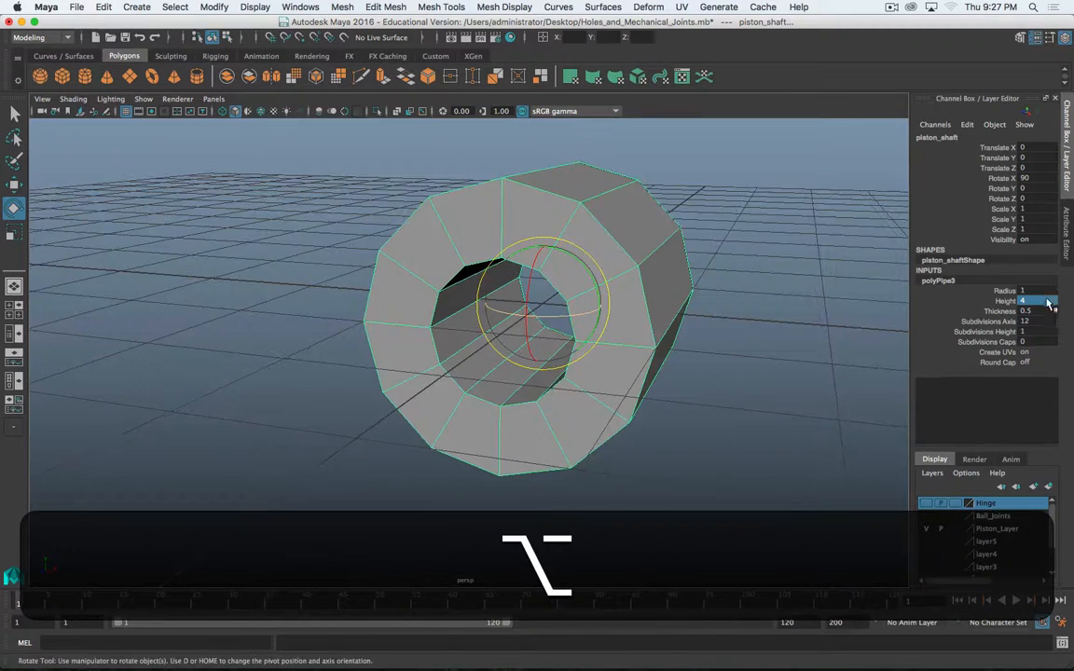
pyautogui.write('.25')
pyautogui.press('Return')
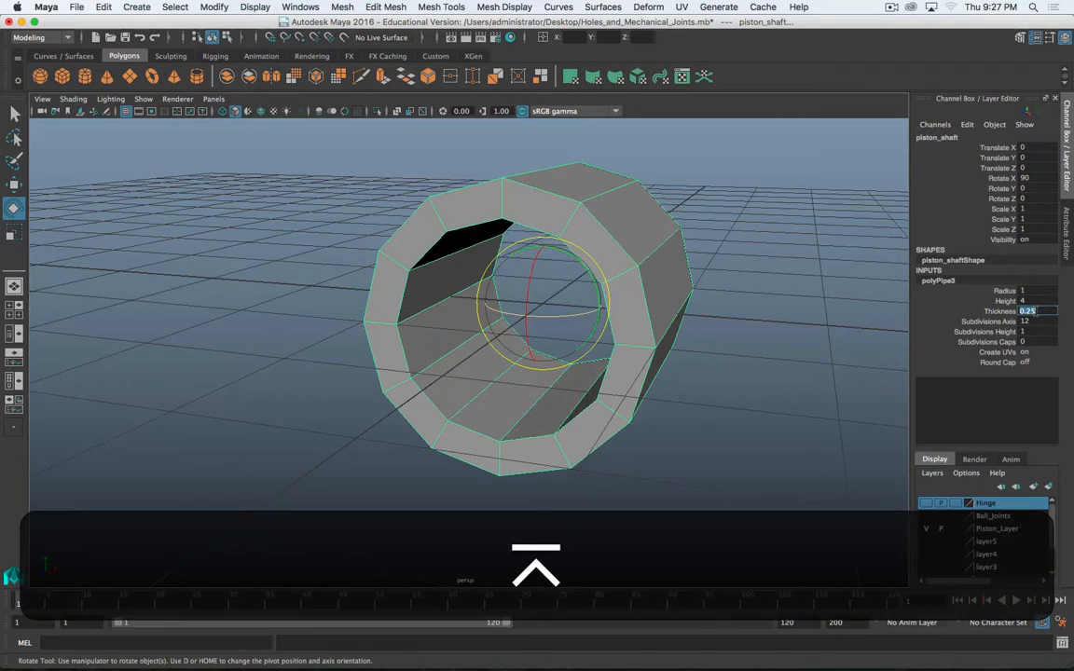
# Create a polygon cylinder inside the pipe and set its Rotate X to 90
pyautogui.keyDown('alt'); pyautogui.moveTo(822, 389); pyautogui.dragTo(752, 404); pyautogui.keyUp('alt')
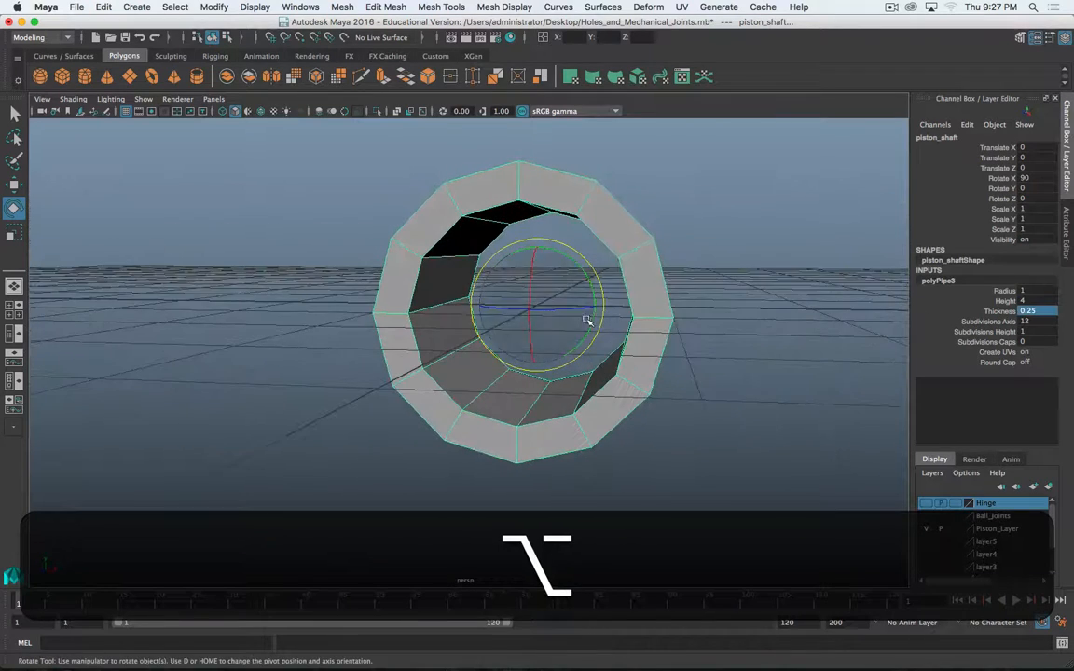
pyautogui.keyDown('alt'); pyautogui.moveTo(633, 326); pyautogui.dragTo(694, 320); pyautogui.keyUp('alt')
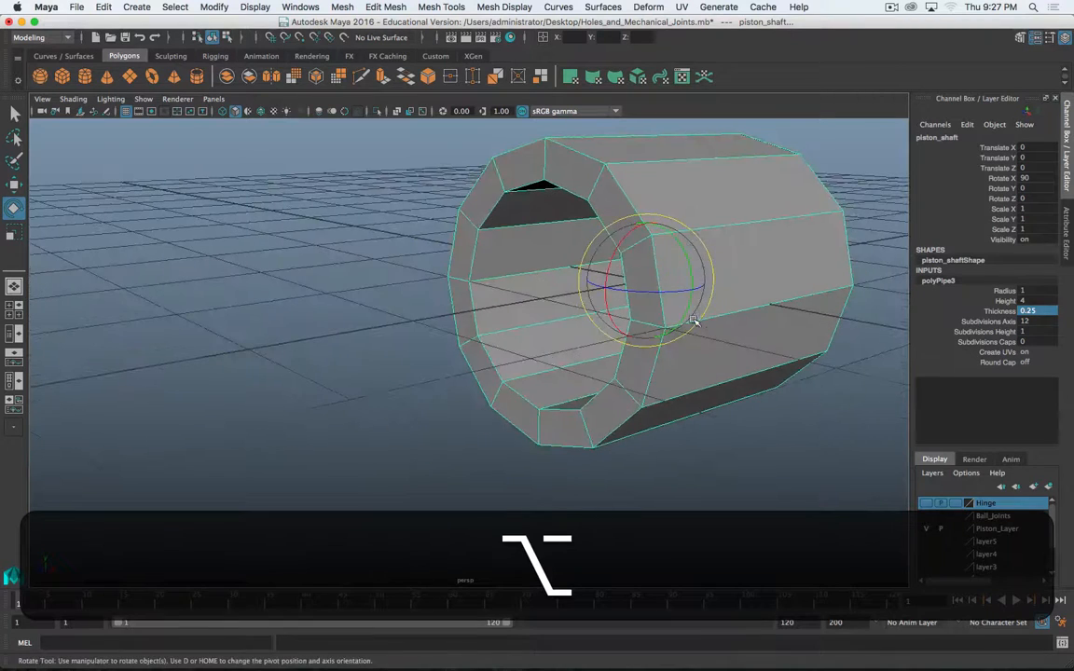
pyautogui.keyDown('alt'); pyautogui.moveTo(501, 410); pyautogui.dragTo(490, 399); pyautogui.keyUp('alt')
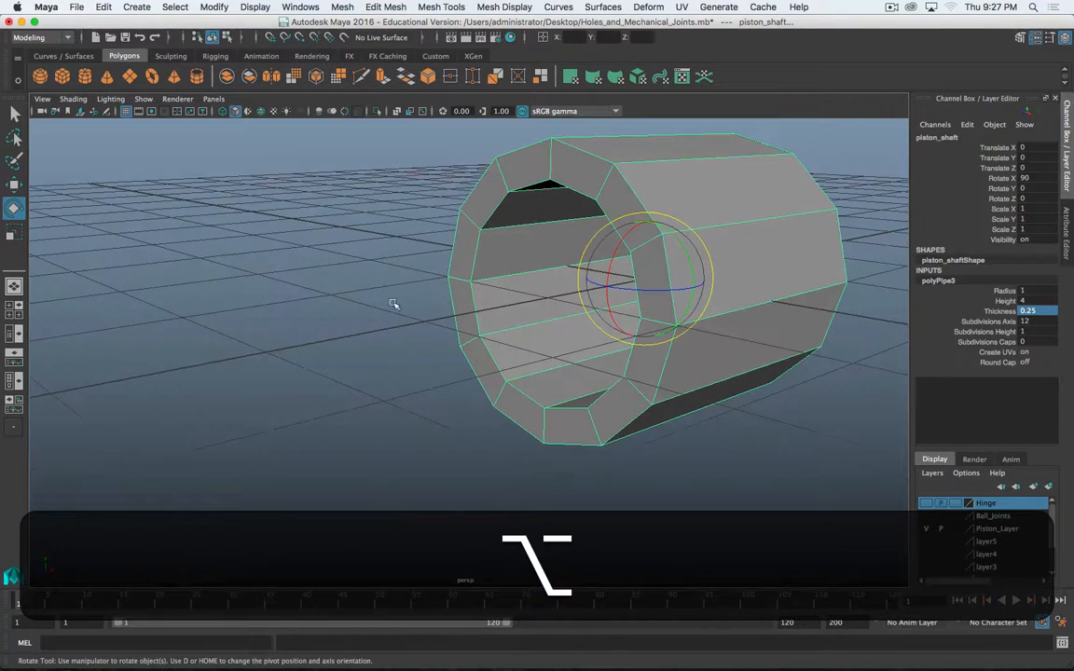
pyautogui.click(93, 79)
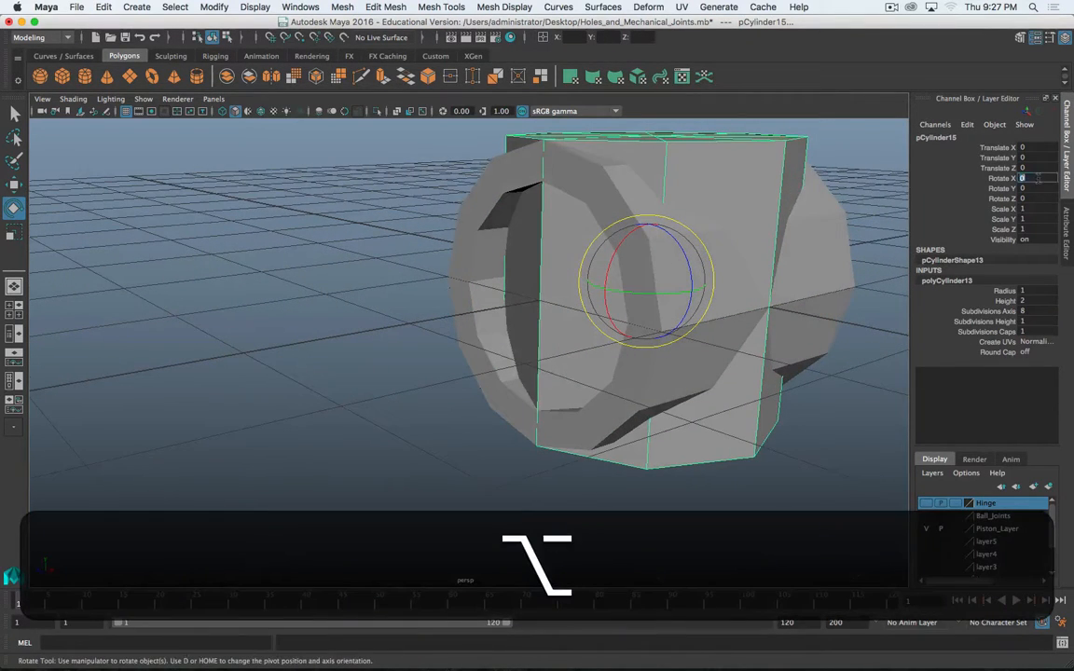
pyautogui.write('90')
pyautogui.press('Return')
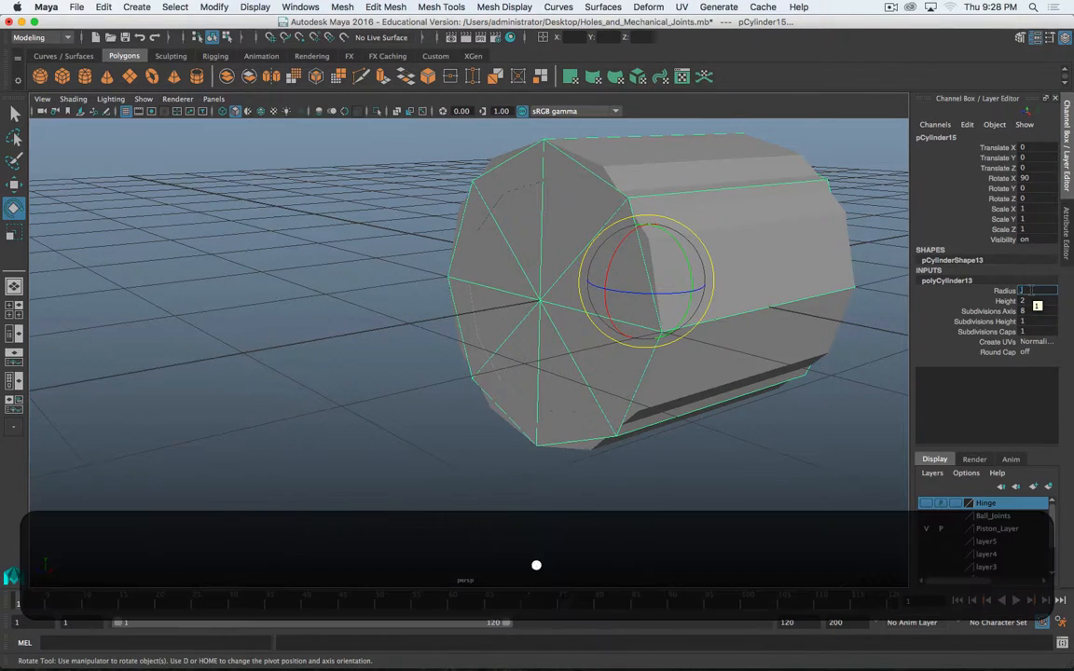
# Set the cylinder's Radius to 0.75 and its Subdivisions Axis to 12 to fit the pipe's bore
pyautogui.press('Return')
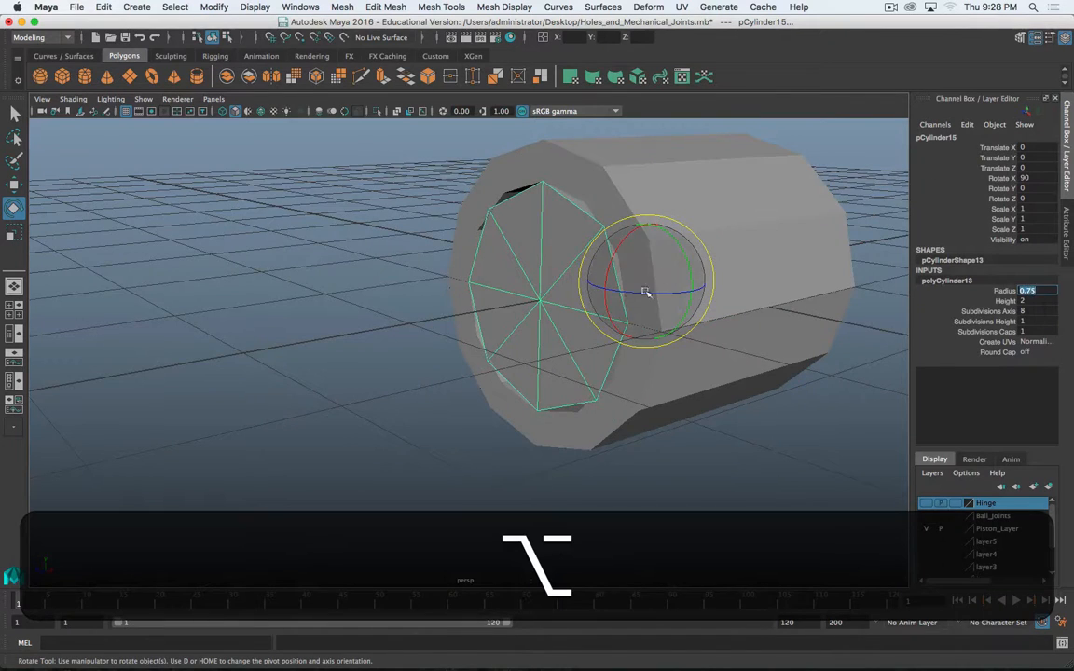
pyautogui.keyDown('alt'); pyautogui.moveTo(646, 289); pyautogui.dragTo(707, 290); pyautogui.keyUp('alt')
pyautogui.doubleClick(1025, 312)
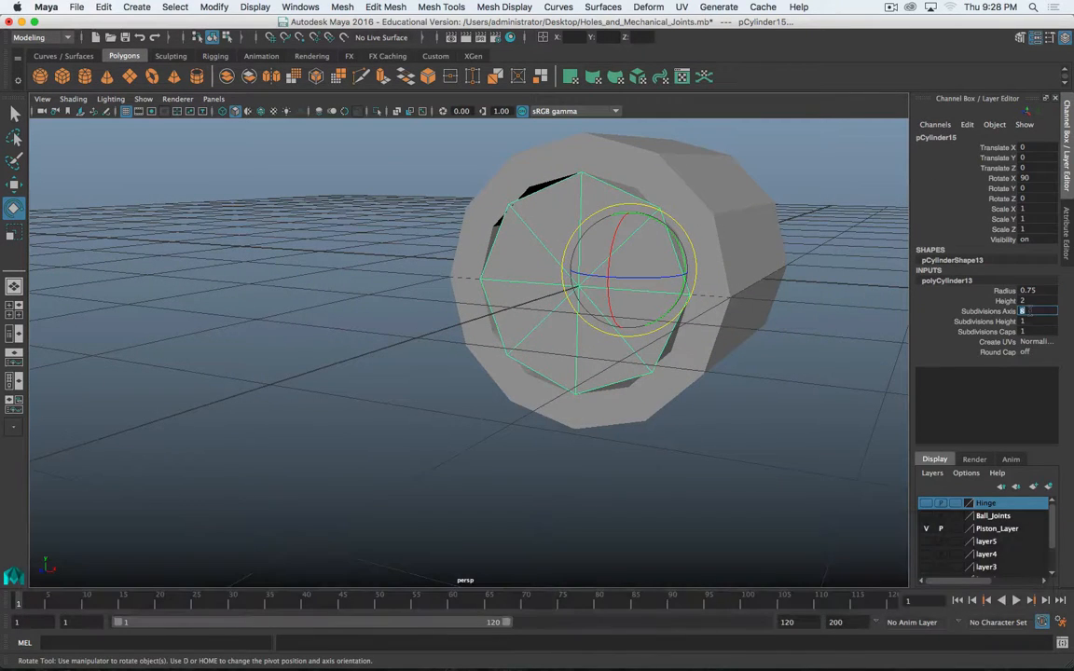
pyautogui.write('12')
pyautogui.press('Return')
# Try sliding the cylinder out of the pipe along the Z axis, and undo the move
pyautogui.keyDown('alt'); pyautogui.moveTo(681, 312); pyautogui.dragTo(673, 276); pyautogui.keyUp('alt')
pyautogui.press('w')
pyautogui.moveTo(599, 276); pyautogui.dragTo(551, 269)
pyautogui.moveTo(384, 341); pyautogui.dragTo(640, 331)
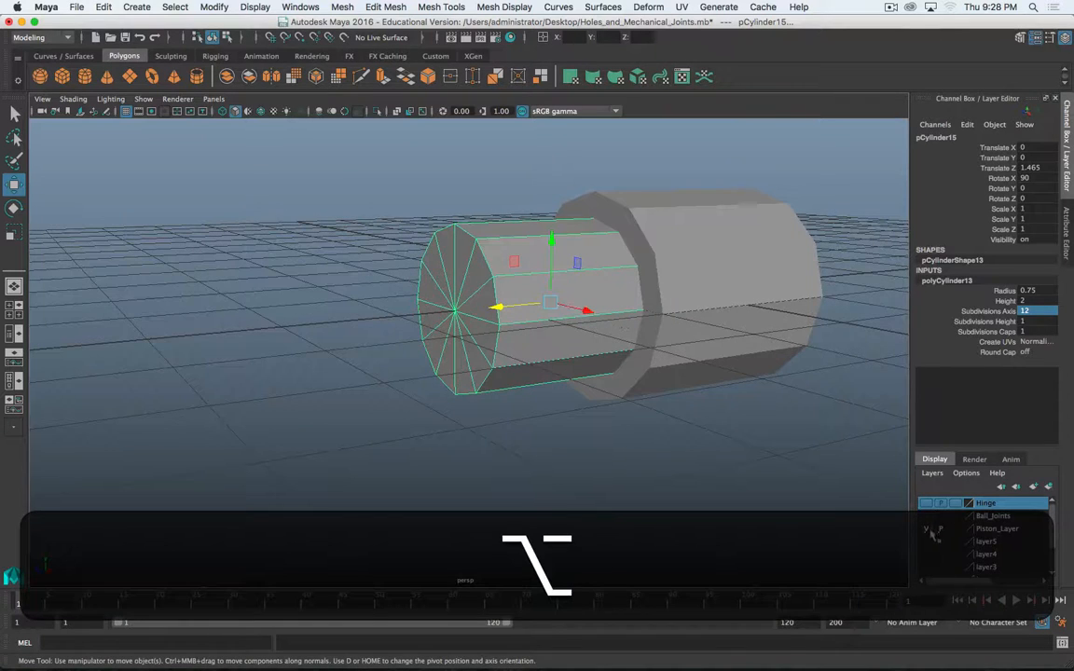
pyautogui.press('z')
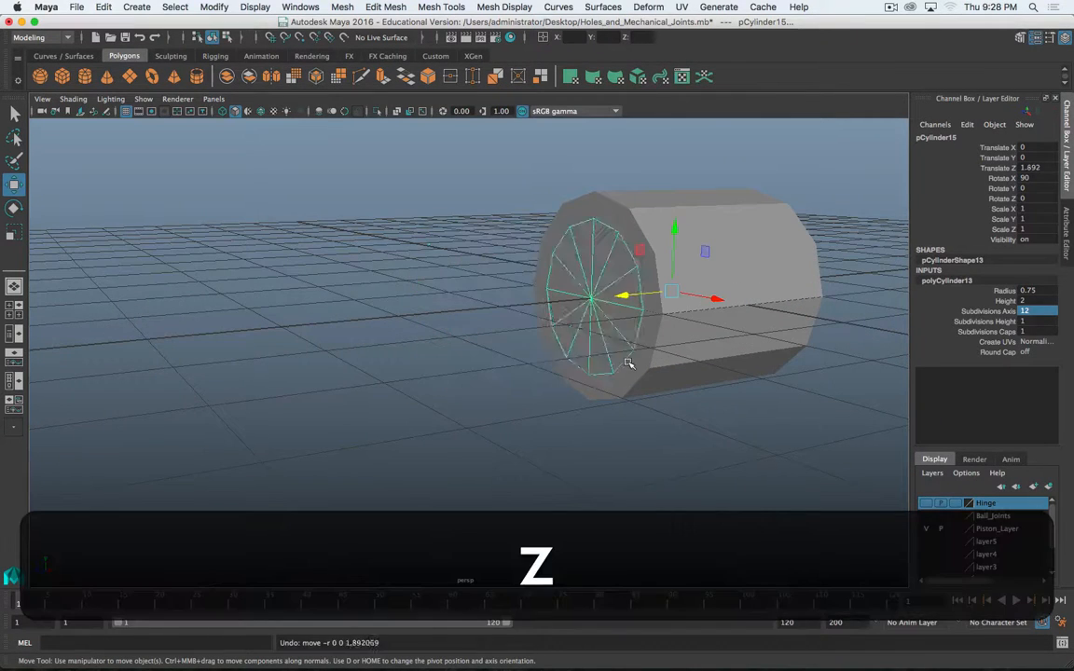
# Undo the test cylinder and pipe edits back to the grooved piston model, and delete the leftover small pipe
pyautogui.press('z')
pyautogui.press('z')
pyautogui.press('z')
pyautogui.press('z')
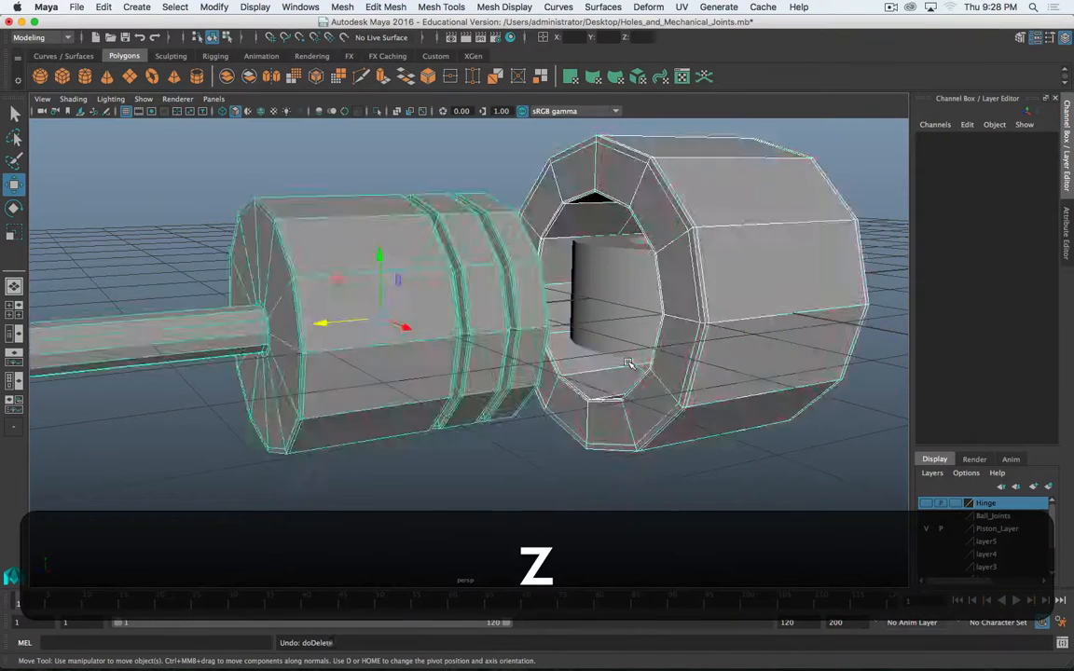
pyautogui.press('z')
pyautogui.click(608, 280)
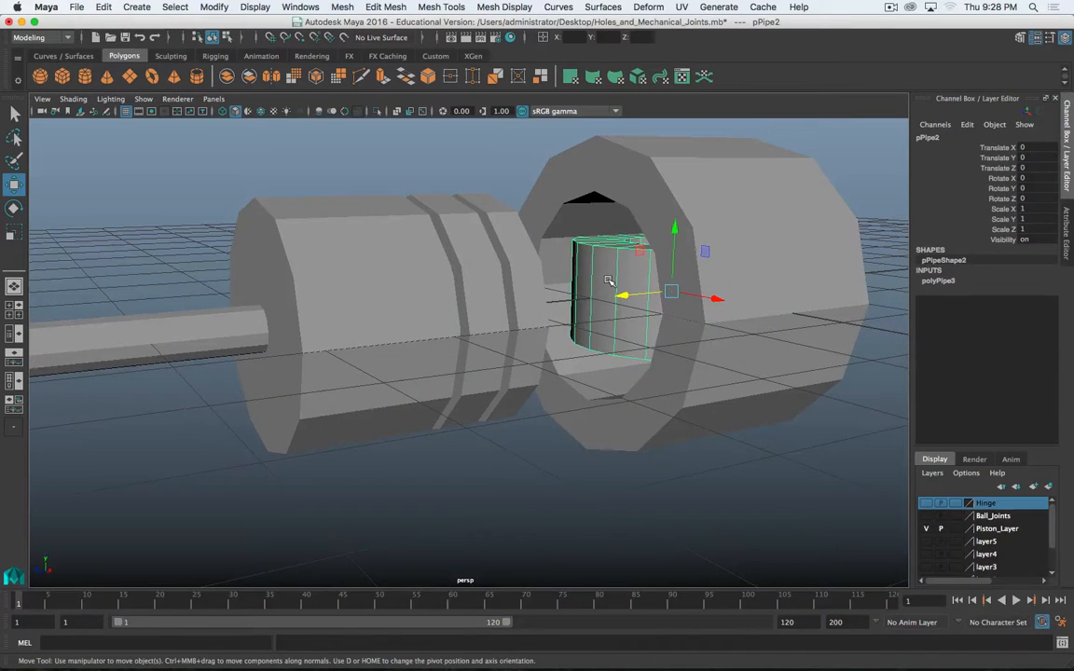
pyautogui.press('Delete')
# Turn on smooth mesh preview for the hollow shaft and the piston
pyautogui.keyDown('alt'); pyautogui.moveTo(608, 281); pyautogui.dragTo(434, 347); pyautogui.keyUp('alt')
pyautogui.click(433, 347)
pyautogui.click(754, 295)
pyautogui.keyDown('alt'); pyautogui.moveTo(753, 296); pyautogui.dragTo(734, 424); pyautogui.keyUp('alt')
pyautogui.press('3')
pyautogui.click(380, 311)
pyautogui.press('3')
pyautogui.click(585, 463)
pyautogui.keyDown('alt'); pyautogui.moveTo(582, 462); pyautogui.dragTo(685, 414, button='middle'); pyautogui.keyUp('alt')
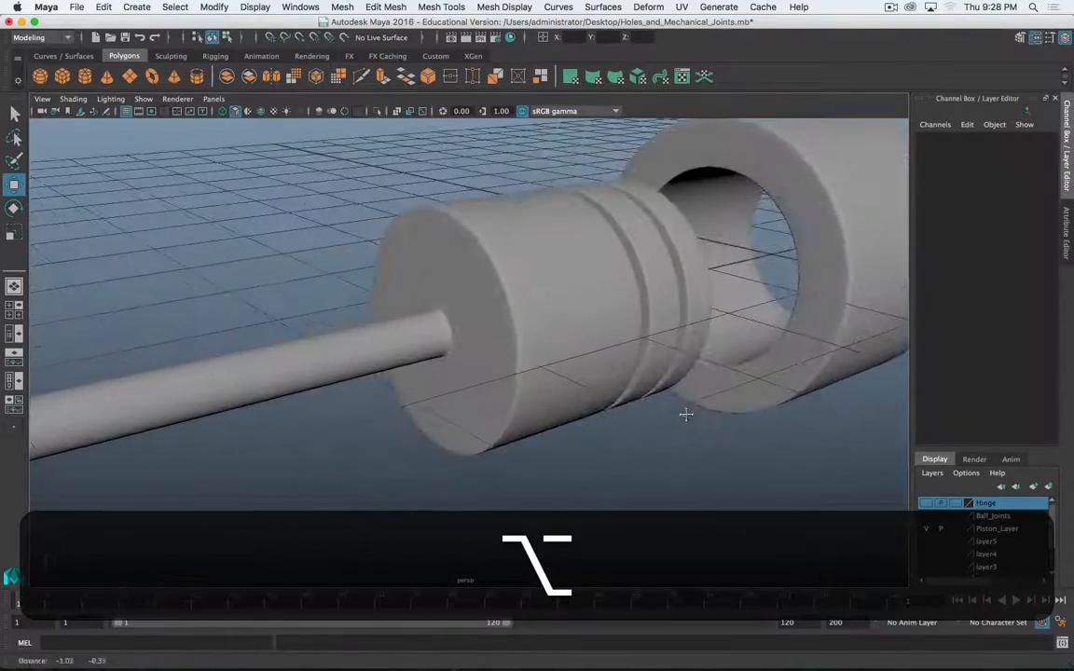
# Examine the piston's edges, grooves and rod with its smooth mesh preview switched off and on
pyautogui.click(555, 324)
pyautogui.keyDown('alt'); pyautogui.moveTo(556, 324); pyautogui.dragTo(451, 303); pyautogui.keyUp('alt')
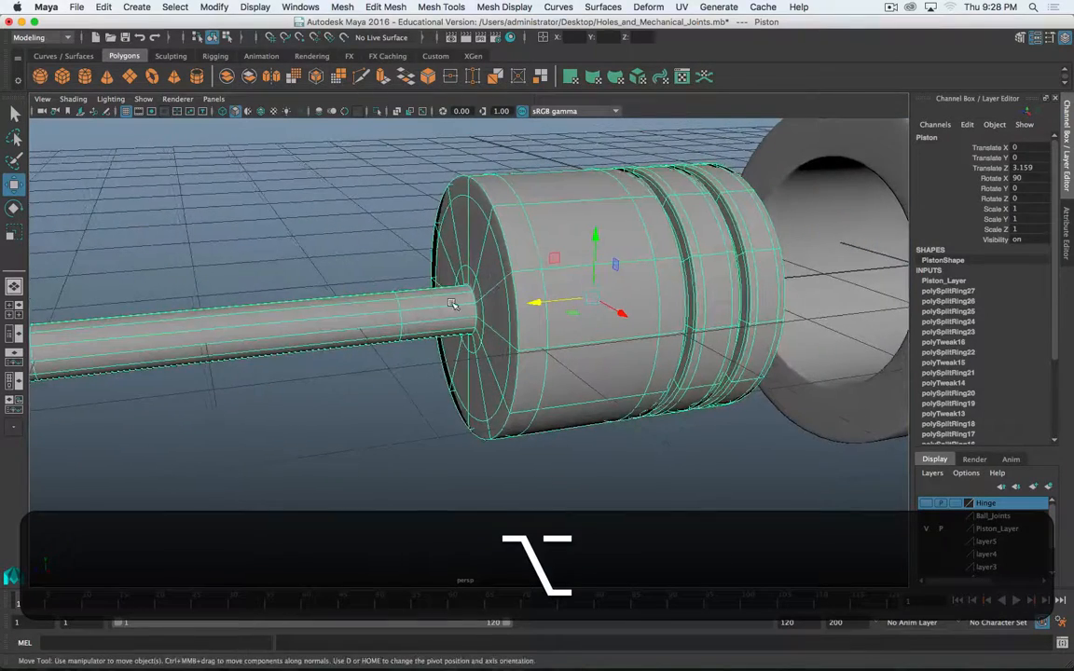
pyautogui.press('1')
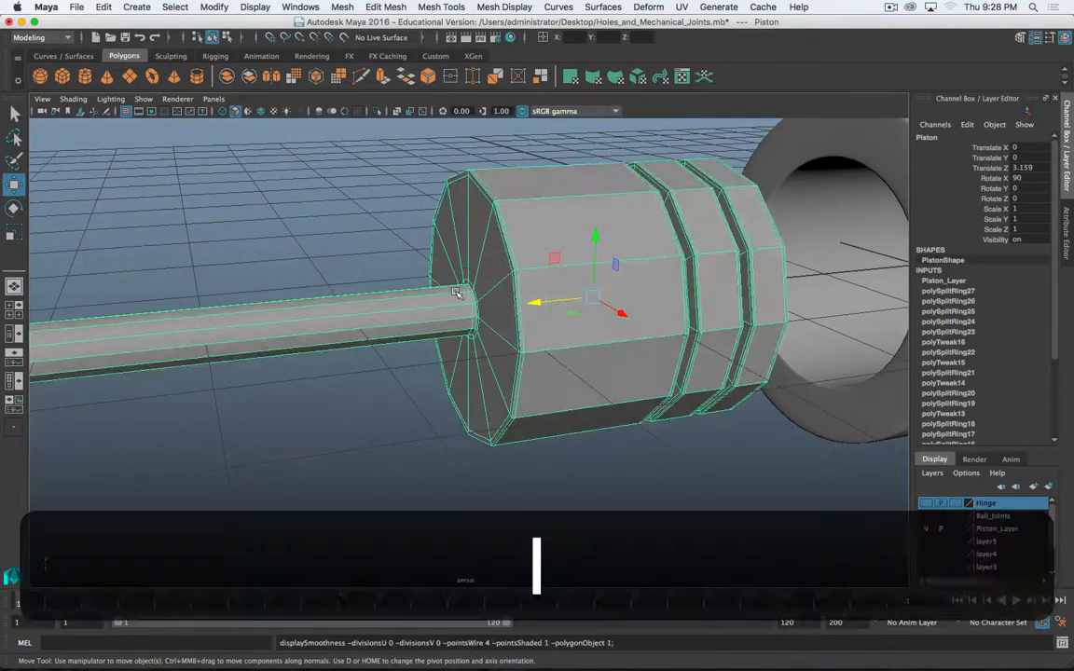
pyautogui.keyDown('alt'); pyautogui.moveTo(456, 292); pyautogui.dragTo(523, 277); pyautogui.keyUp('alt')
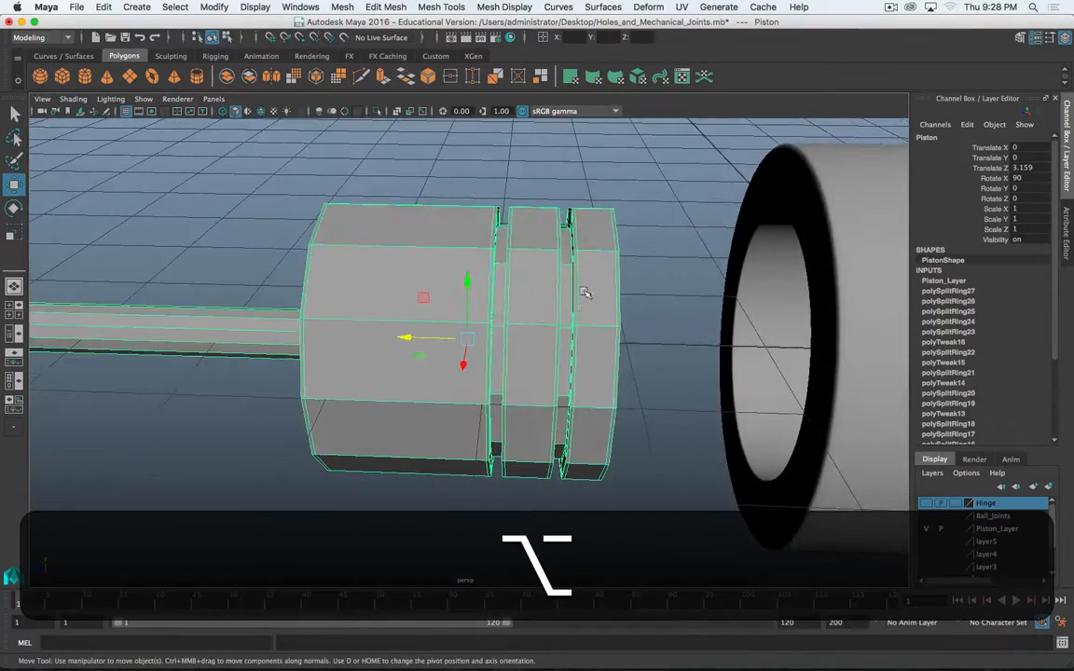
pyautogui.keyDown('alt'); pyautogui.moveTo(584, 293); pyautogui.dragTo(637, 289); pyautogui.keyUp('alt')
pyautogui.press('1')
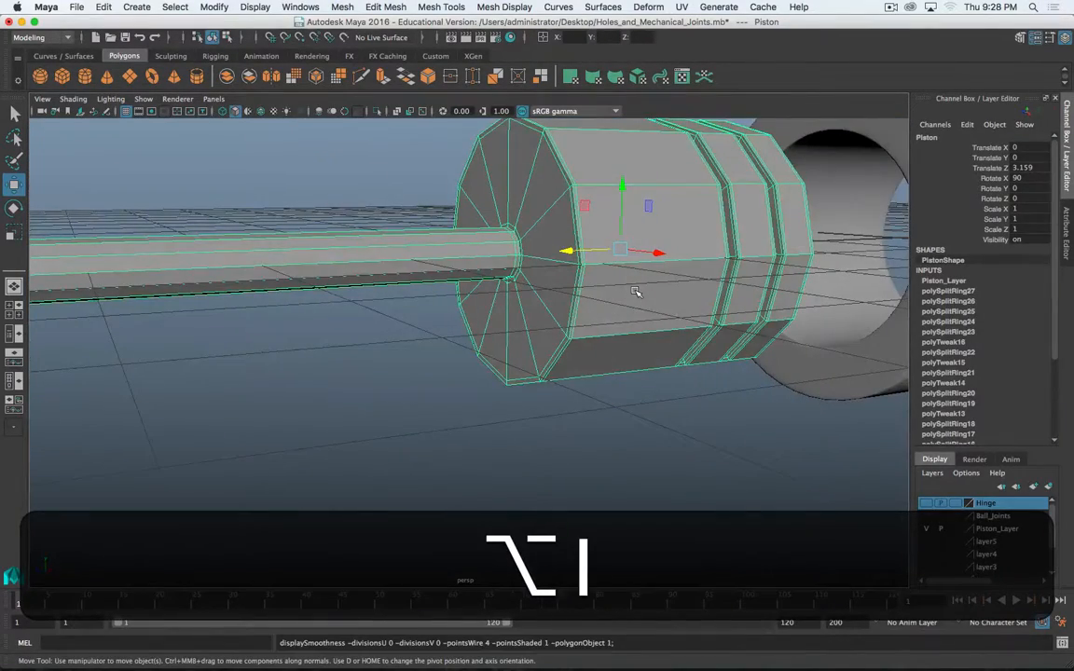
pyautogui.press('3')
pyautogui.click(673, 398)
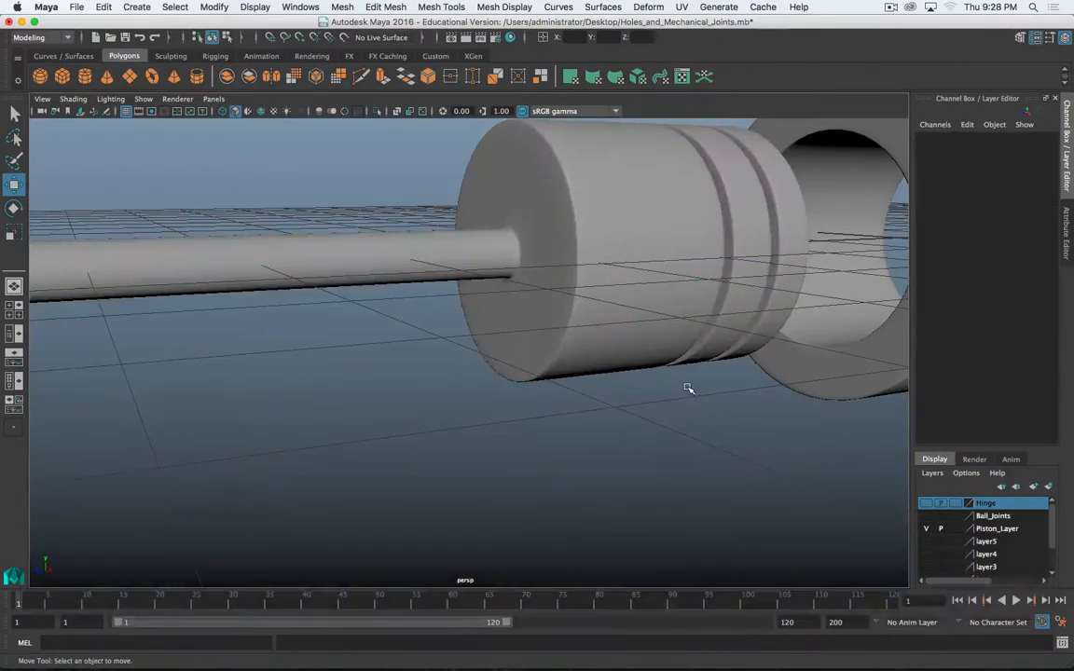
pyautogui.scroll(-6, 689, 390)
pyautogui.keyDown('alt'); pyautogui.moveTo(688, 385); pyautogui.dragTo(534, 384); pyautogui.keyUp('alt')
pyautogui.click(563, 360)
pyautogui.click(531, 446)
pyautogui.keyDown('alt'); pyautogui.moveTo(531, 446); pyautogui.dragTo(536, 364); pyautogui.keyUp('alt')
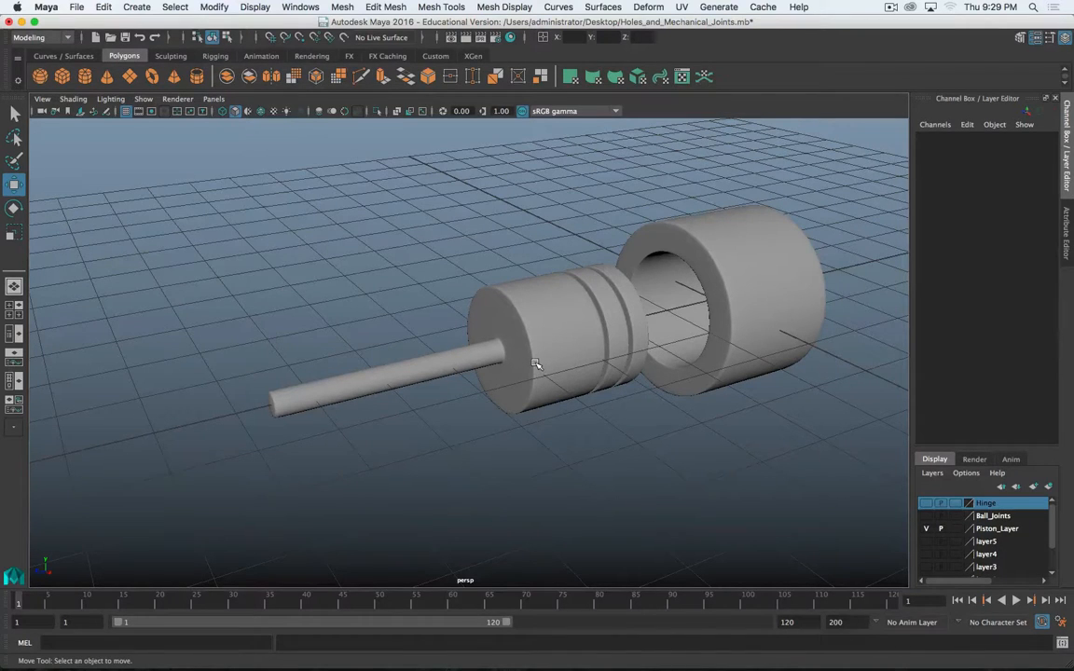
pyautogui.keyDown('alt'); pyautogui.moveTo(536, 364); pyautogui.dragTo(482, 300); pyautogui.keyUp('alt')
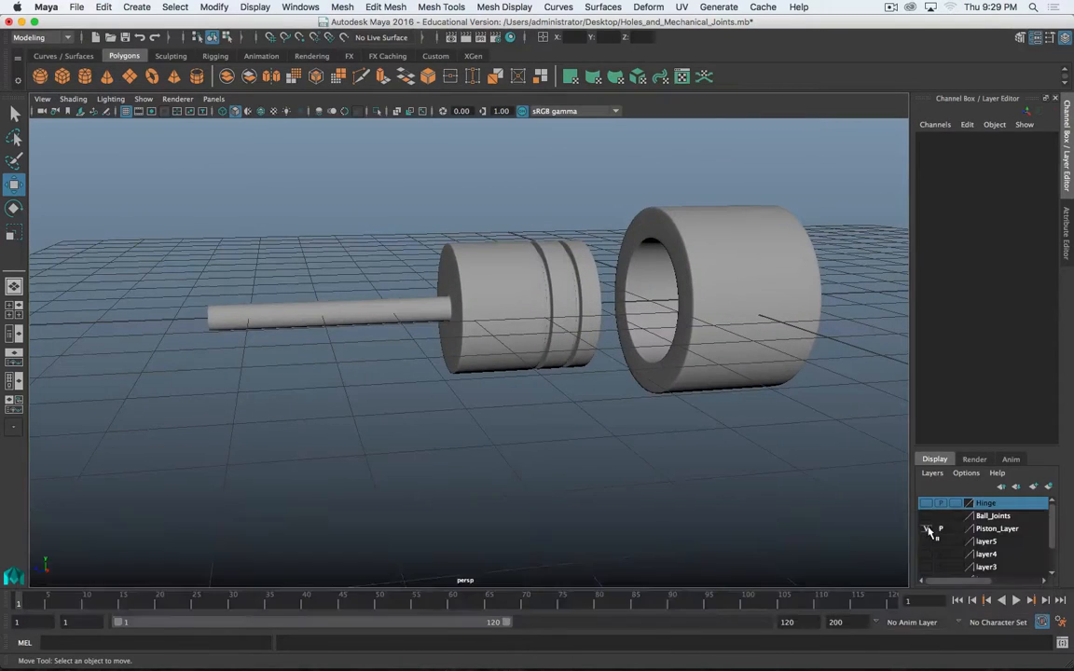
# Hide Piston_Layer, show the Ball_Joints layer, and display wireframe on the shaded models
pyautogui.click(927, 528)
pyautogui.click(925, 515)
pyautogui.keyDown('alt'); pyautogui.moveTo(609, 421); pyautogui.dragTo(678, 376); pyautogui.keyUp('alt')
pyautogui.keyDown('alt'); pyautogui.scroll(5, 678, 377); pyautogui.keyUp('alt')
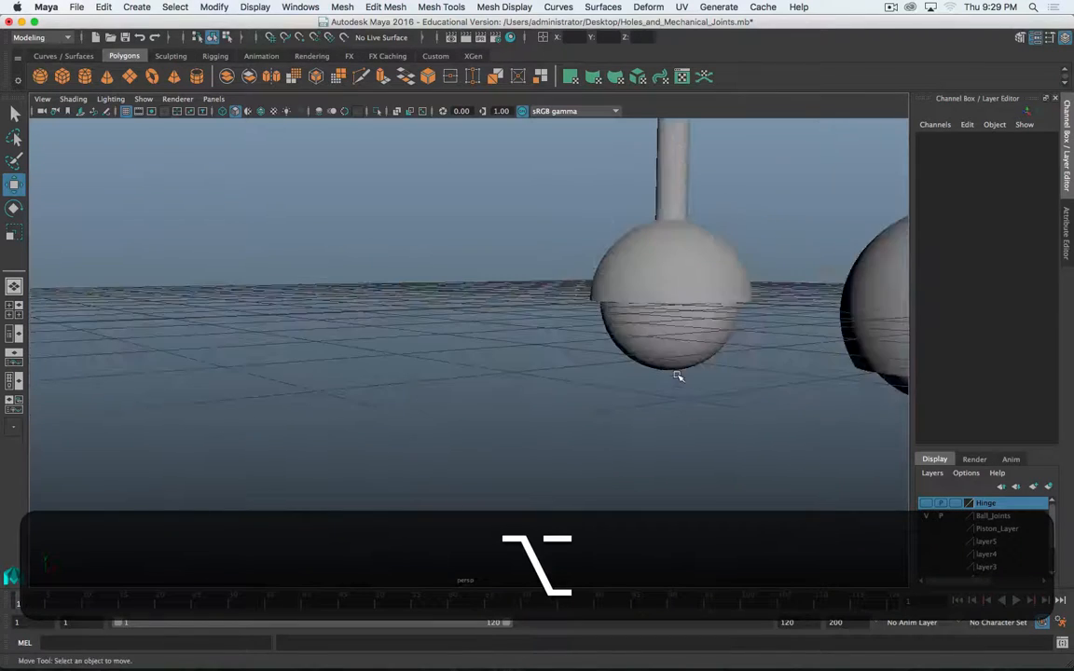
pyautogui.keyDown('alt'); pyautogui.moveTo(729, 357); pyautogui.dragTo(434, 362, button='middle'); pyautogui.keyUp('alt')
pyautogui.keyDown('alt'); pyautogui.moveTo(433, 361); pyautogui.dragTo(466, 362); pyautogui.keyUp('alt')
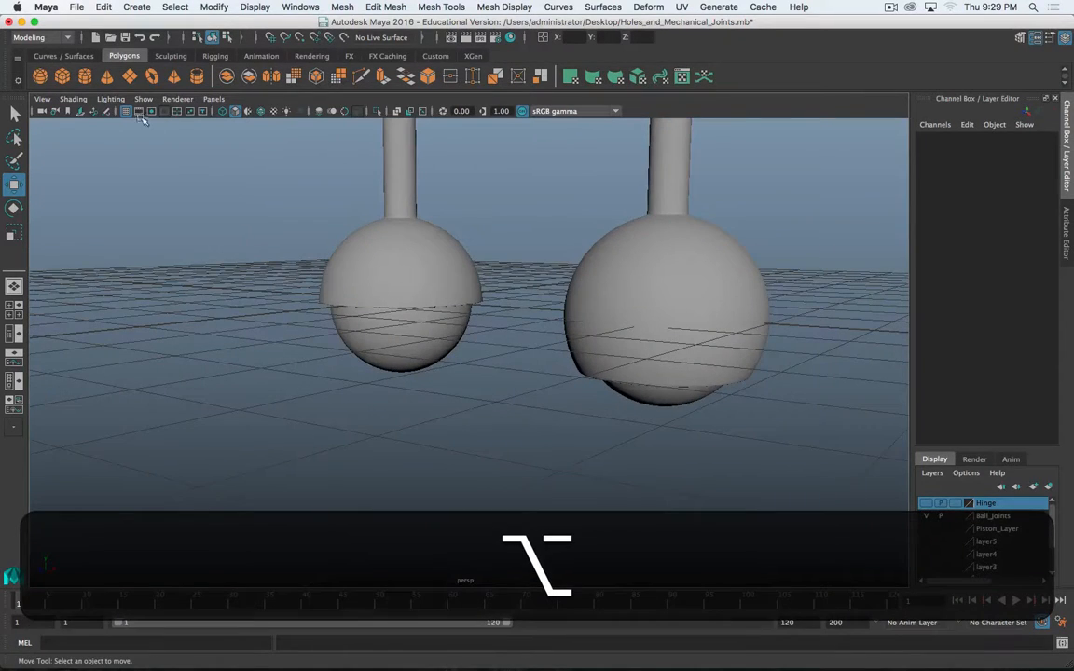
pyautogui.click(262, 112)
# Try rotating the half-sphere socket around its ball to test the joint's range of motion
pyautogui.moveTo(395, 264)
pyautogui.keyDown('alt'); pyautogui.mouseDown()
pyautogui.moveTo(482, 288)
pyautogui.moveTo(441, 291)
pyautogui.mouseUp(); pyautogui.keyUp('alt')
pyautogui.click(441, 292)
pyautogui.moveTo(491, 324)
pyautogui.keyDown('alt'); pyautogui.mouseDown()
pyautogui.moveTo(511, 312)
pyautogui.moveTo(479, 328)
pyautogui.mouseUp(); pyautogui.keyUp('alt')
pyautogui.press('e')
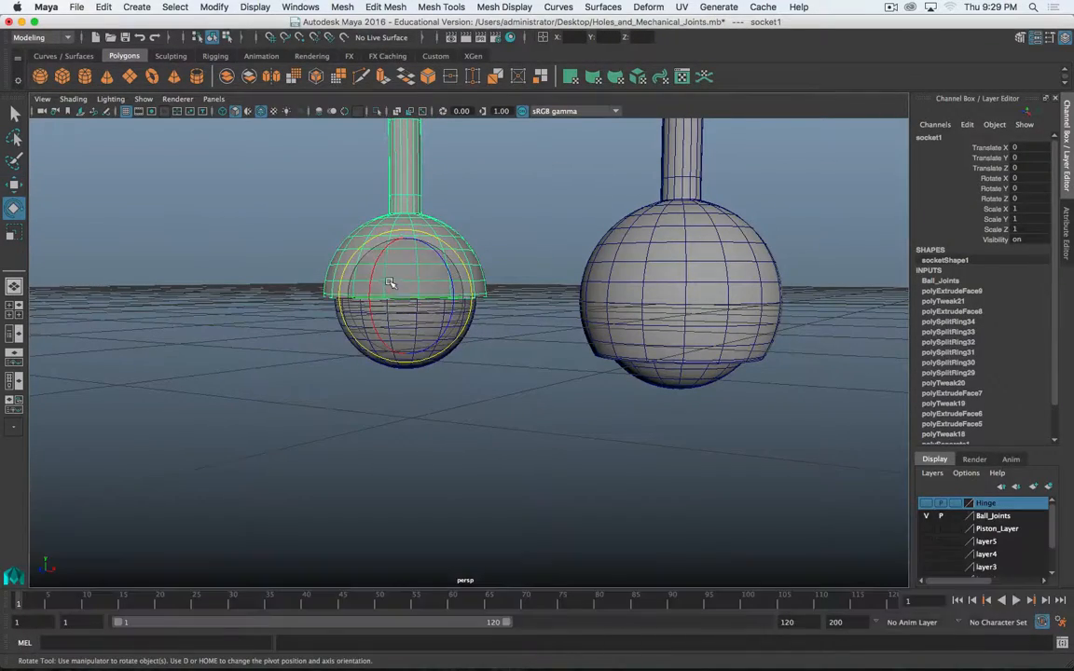
pyautogui.moveTo(391, 281); pyautogui.dragTo(443, 338)
pyautogui.hotkey('alt', 'z')
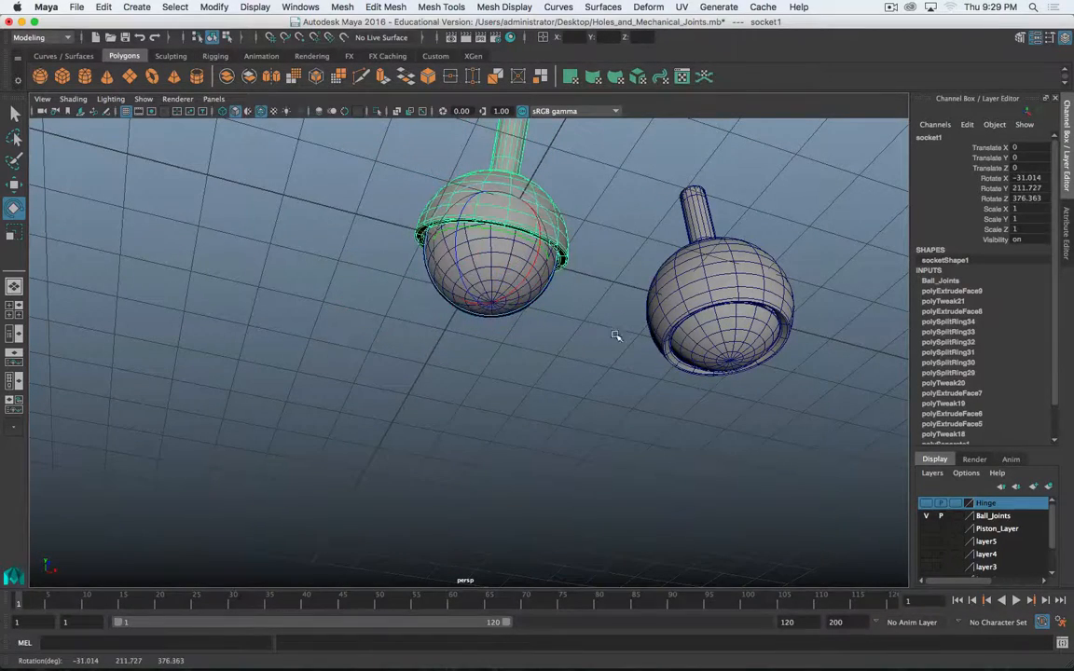
# Try rotating the larger socket that wraps further around its ball to test its motion
pyautogui.keyDown('alt'); pyautogui.moveTo(618, 335); pyautogui.dragTo(660, 308); pyautogui.keyUp('alt')
pyautogui.click(660, 308)
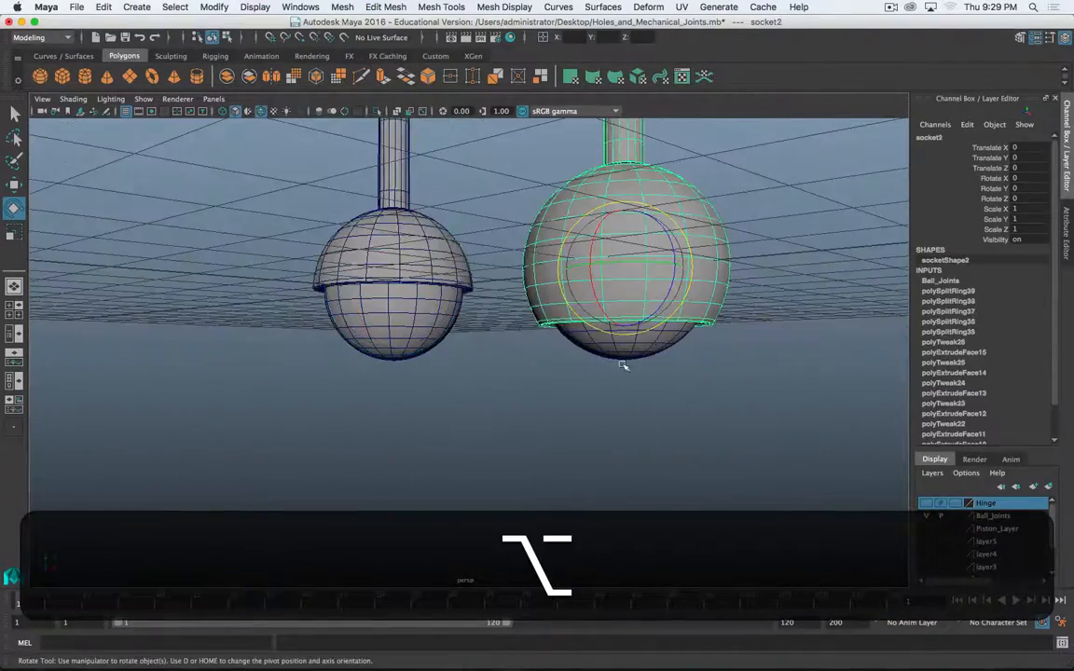
pyautogui.keyDown('alt'); pyautogui.moveTo(623, 365); pyautogui.dragTo(647, 354); pyautogui.keyUp('alt')
pyautogui.moveTo(712, 247); pyautogui.dragTo(761, 196)
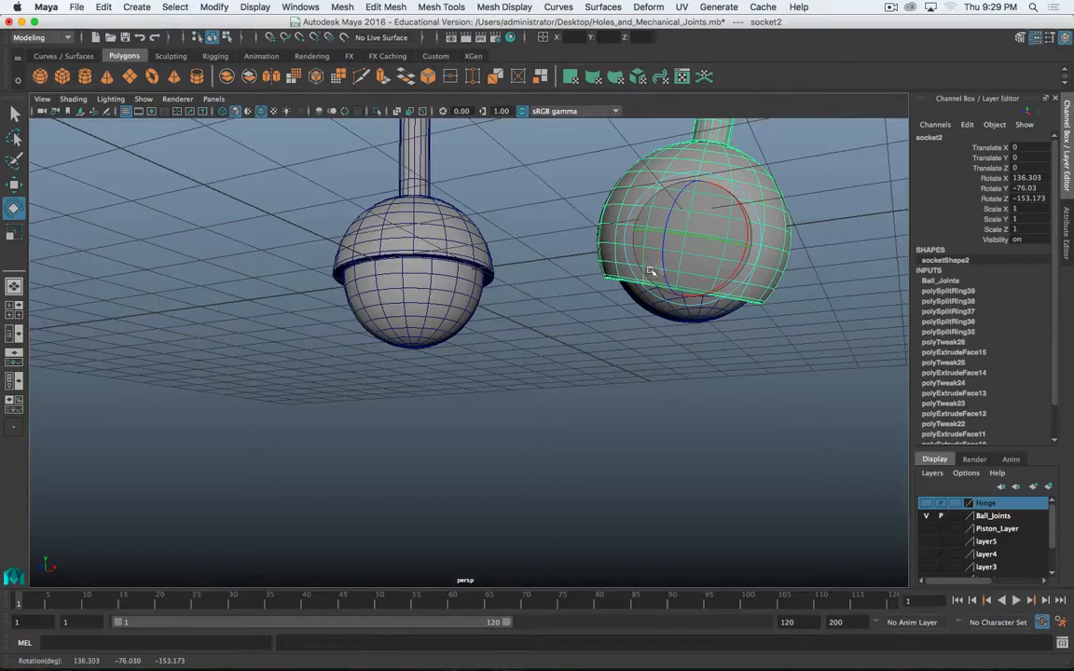
pyautogui.scroll(-8, 617, 306)
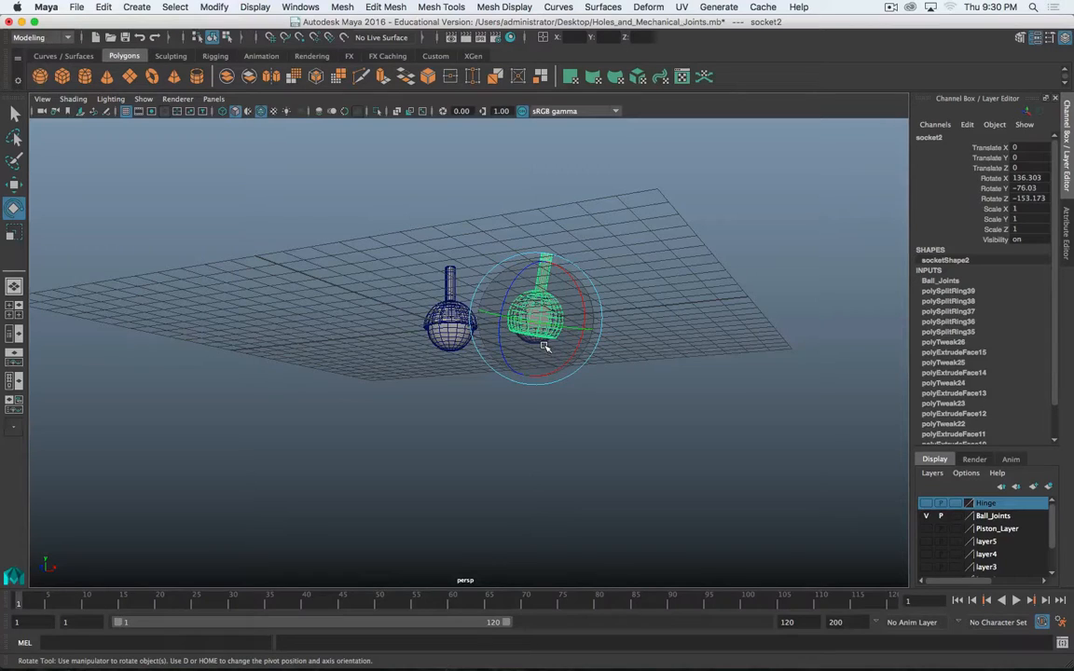
# Undo the test rotations of both ball joint sockets
pyautogui.press('z')
pyautogui.press('z')
pyautogui.press('z')
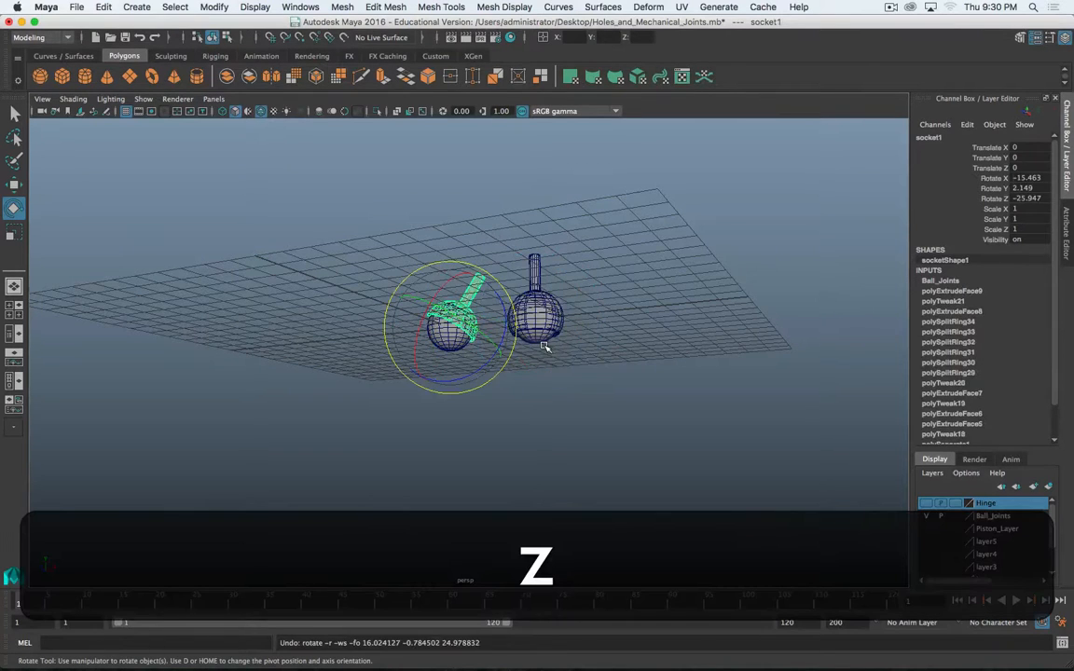
pyautogui.press('z')
pyautogui.scroll(-5, 548, 333)
pyautogui.scroll(5, 548, 333)
pyautogui.keyDown('alt'); pyautogui.moveTo(546, 331); pyautogui.dragTo(614, 383); pyautogui.keyUp('alt')
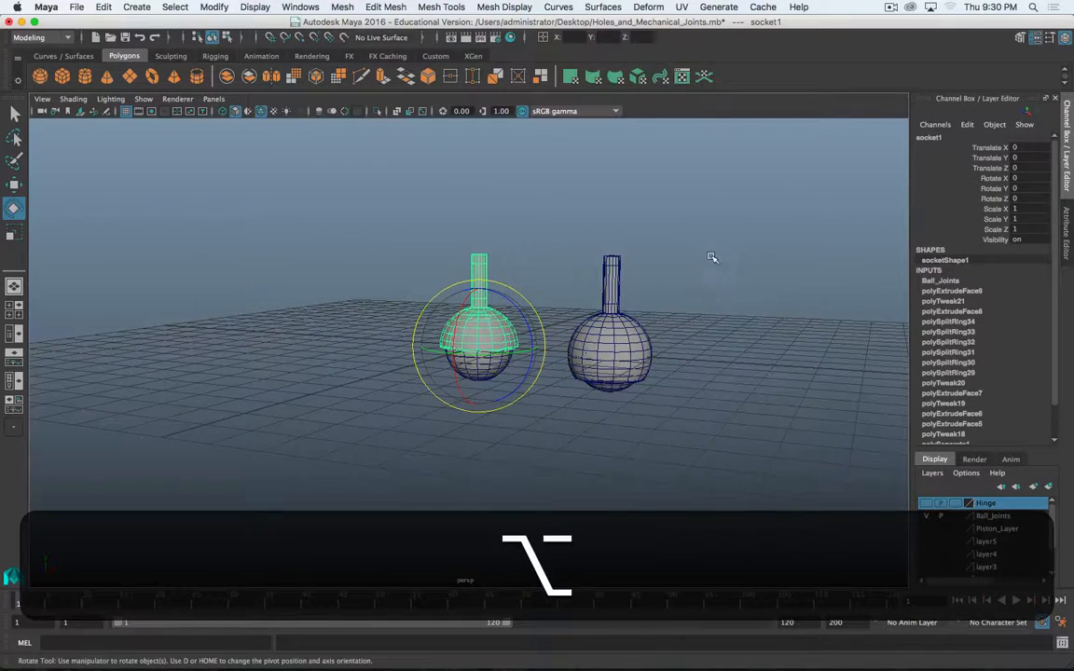
# Hide the Ball_Joints layer and create a polygon sphere with radius 1 at the origin
pyautogui.moveTo(641, 317); pyautogui.dragTo(313, 491)
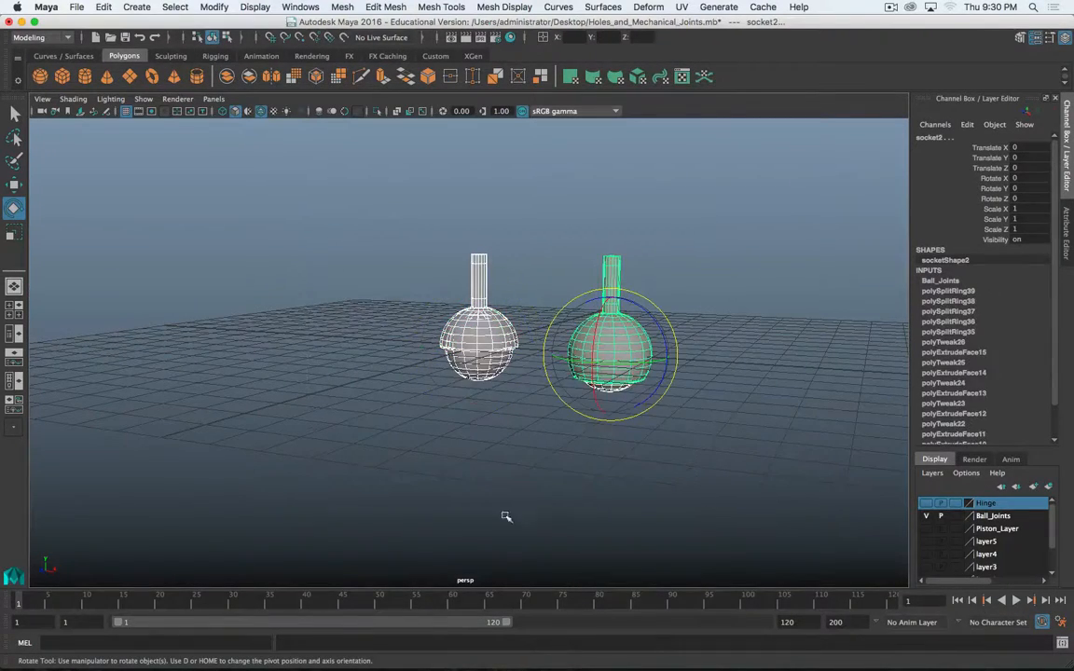
pyautogui.click(761, 539)
pyautogui.click(926, 515)
pyautogui.keyDown('alt'); pyautogui.moveTo(599, 408); pyautogui.dragTo(530, 357); pyautogui.keyUp('alt')
pyautogui.click(40, 76)
pyautogui.hotkey('alt', 'q')
# Duplicate the faces of the sphere's upper half as a separate object with an offset of 0, and return to object mode
pyautogui.keyDown('alt'); pyautogui.moveTo(501, 350); pyautogui.dragTo(533, 342, button='right'); pyautogui.keyUp('alt')
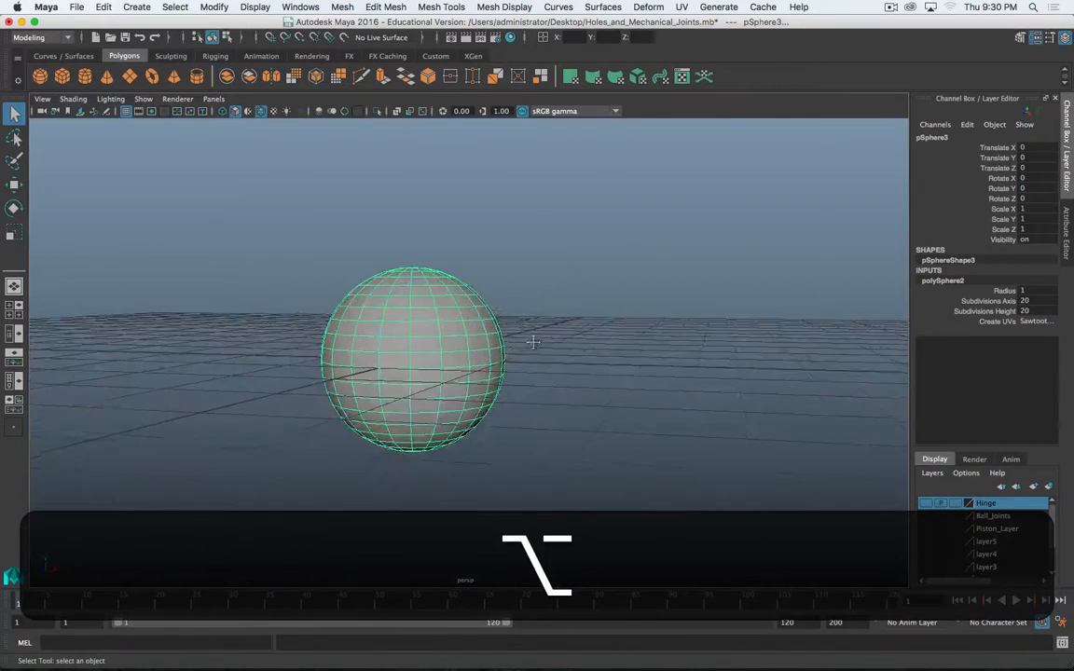
pyautogui.keyDown('alt'); pyautogui.moveTo(533, 342); pyautogui.dragTo(538, 331, button='middle'); pyautogui.keyUp('alt')
pyautogui.keyDown('alt'); pyautogui.moveTo(538, 331); pyautogui.dragTo(645, 347); pyautogui.keyUp('alt')
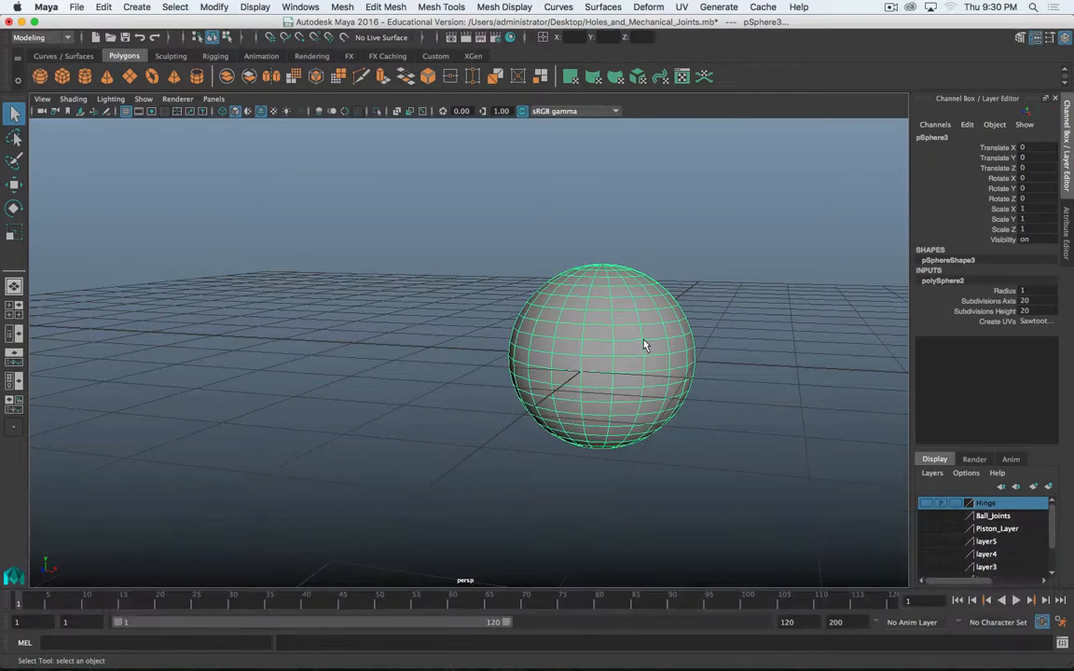
pyautogui.keyDown('alt'); pyautogui.moveTo(628, 338); pyautogui.dragTo(631, 335); pyautogui.keyUp('alt')
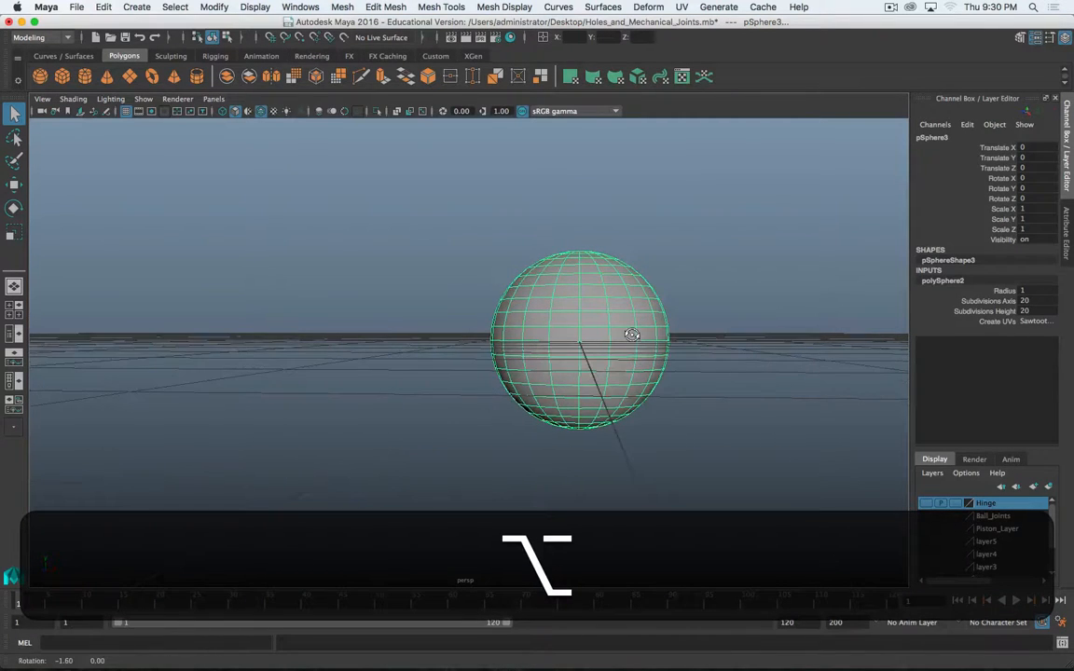
pyautogui.moveTo(599, 317); pyautogui.dragTo(660, 337, button='right')
pyautogui.moveTo(729, 211); pyautogui.dragTo(450, 338)
pyautogui.moveTo(700, 365)
pyautogui.keyDown('alt'); pyautogui.mouseDown()
pyautogui.moveTo(547, 364)
pyautogui.moveTo(711, 361)
pyautogui.moveTo(701, 371)
pyautogui.mouseUp(); pyautogui.keyUp('alt')
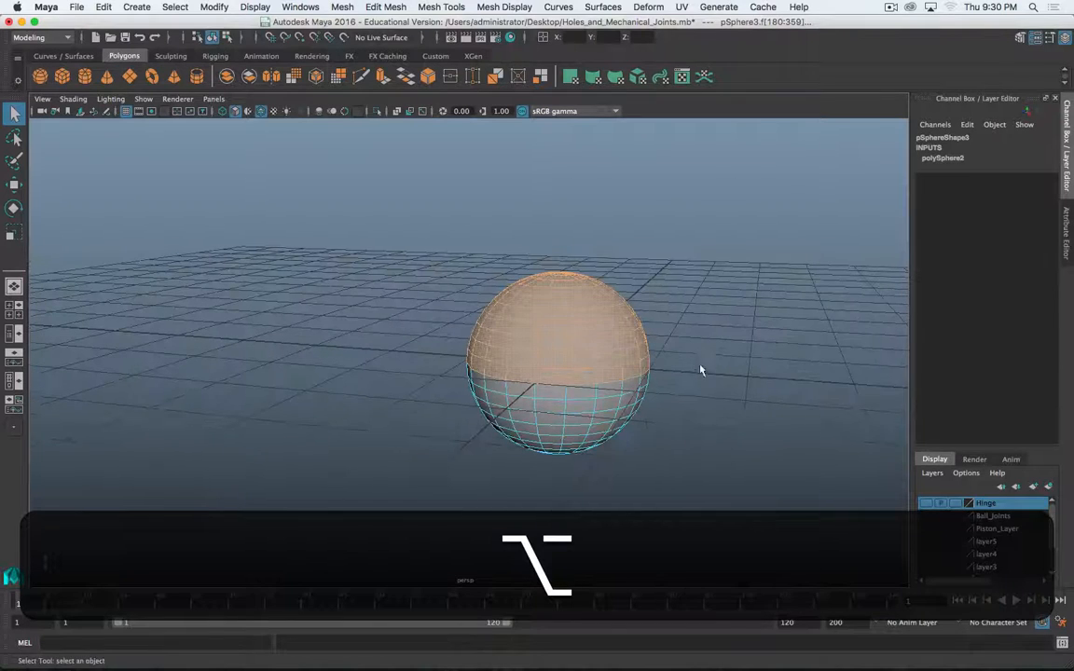
pyautogui.click(458, 6)
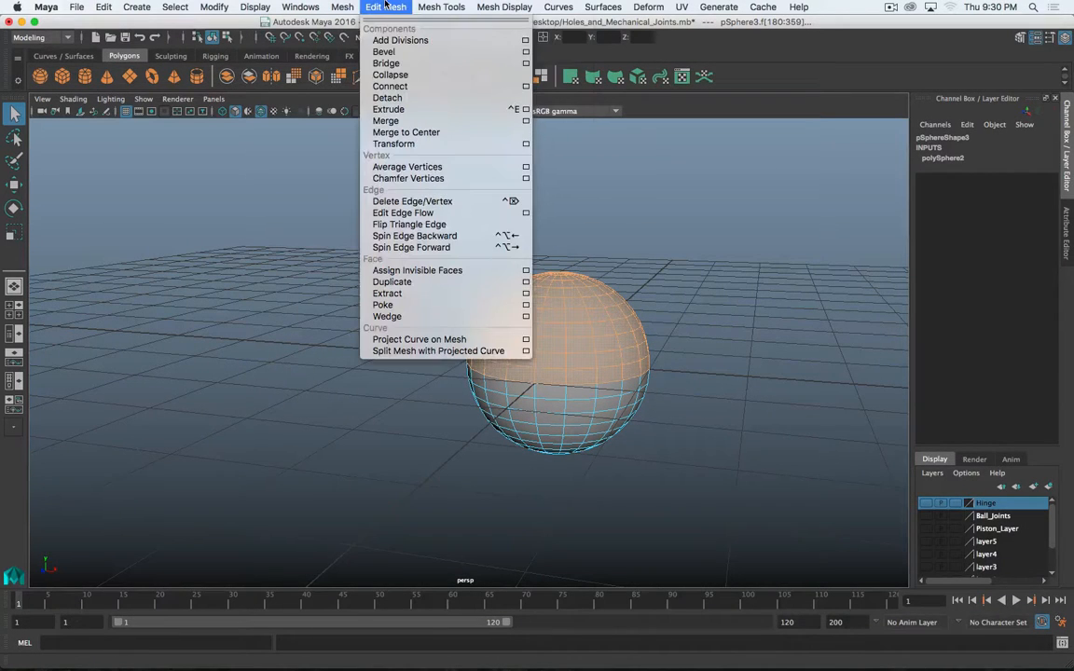
pyautogui.click(525, 282)
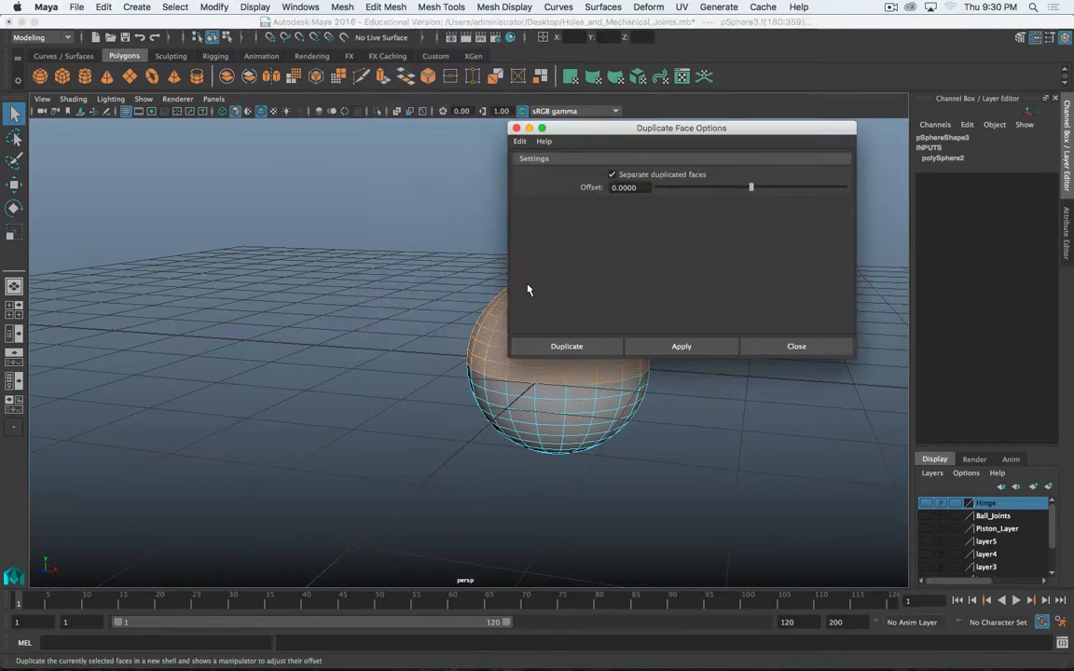
pyautogui.click(580, 348)
pyautogui.moveTo(522, 309); pyautogui.dragTo(587, 282, button='right')
pyautogui.click(551, 421)
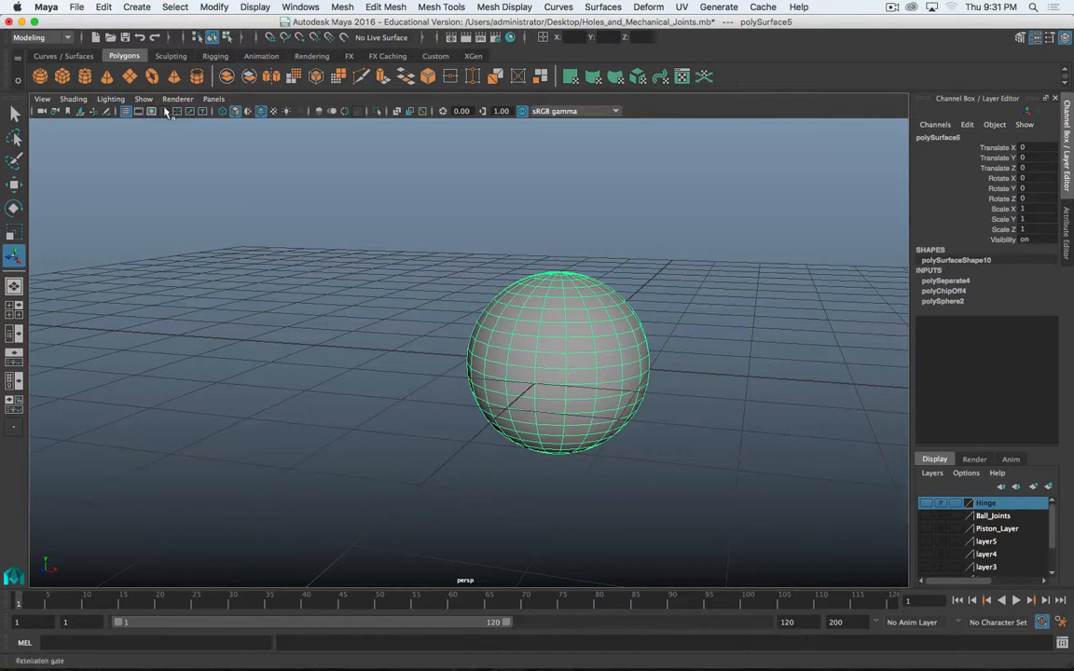
# Isolate the selection to the duplicated upper half shell and examine from below how it overlaps the sphere
pyautogui.click(270, 288)
pyautogui.moveTo(467, 257); pyautogui.dragTo(591, 328)
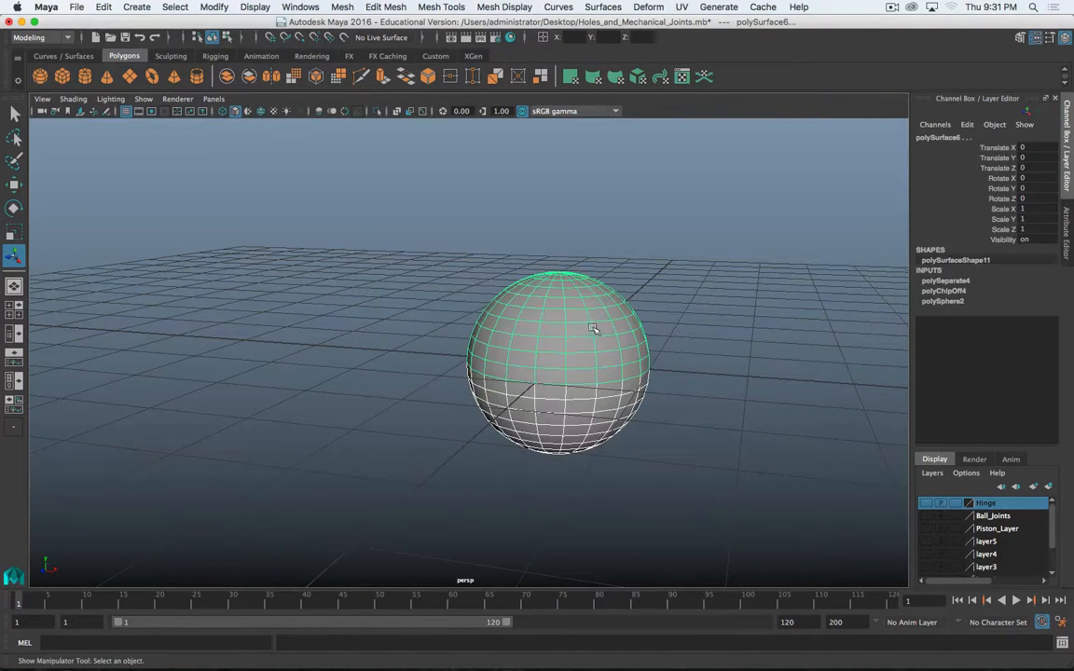
pyautogui.keyDown('shift'); pyautogui.click(587, 427); pyautogui.keyUp('shift')
pyautogui.keyDown('shift'); pyautogui.moveTo(426, 250); pyautogui.dragTo(616, 491); pyautogui.keyUp('shift')
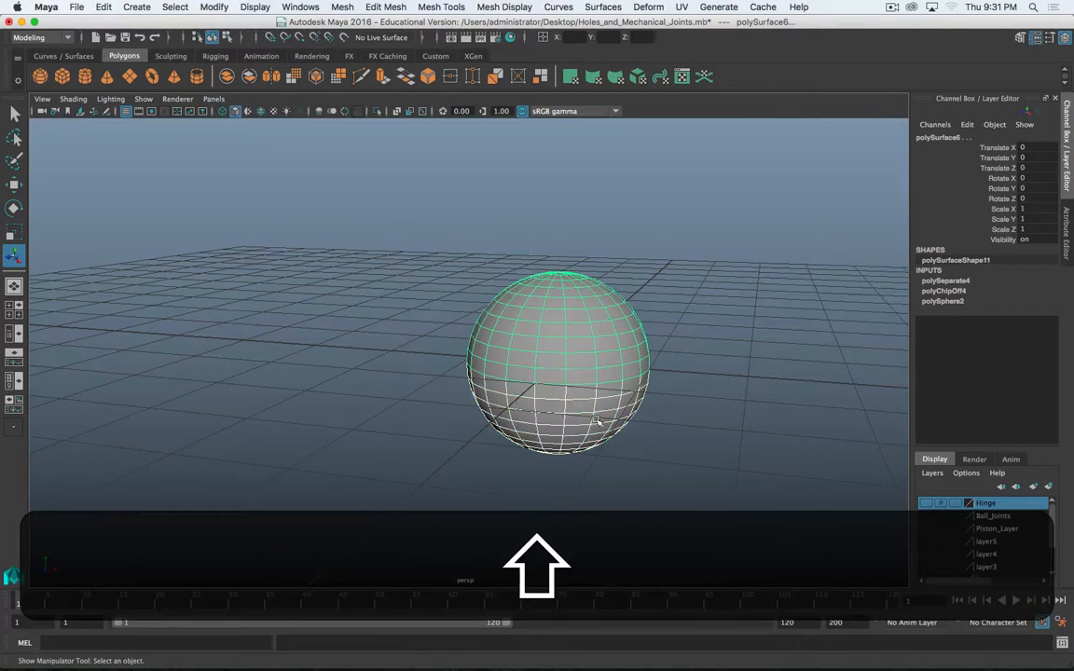
pyautogui.keyDown('shift'); pyautogui.click(574, 432); pyautogui.keyUp('shift')
pyautogui.keyDown('alt'); pyautogui.keyDown('shift'); pyautogui.moveTo(241, 346); pyautogui.dragTo(283, 303); pyautogui.keyUp('shift'); pyautogui.keyUp('alt')
pyautogui.scroll(5, 415, 345)
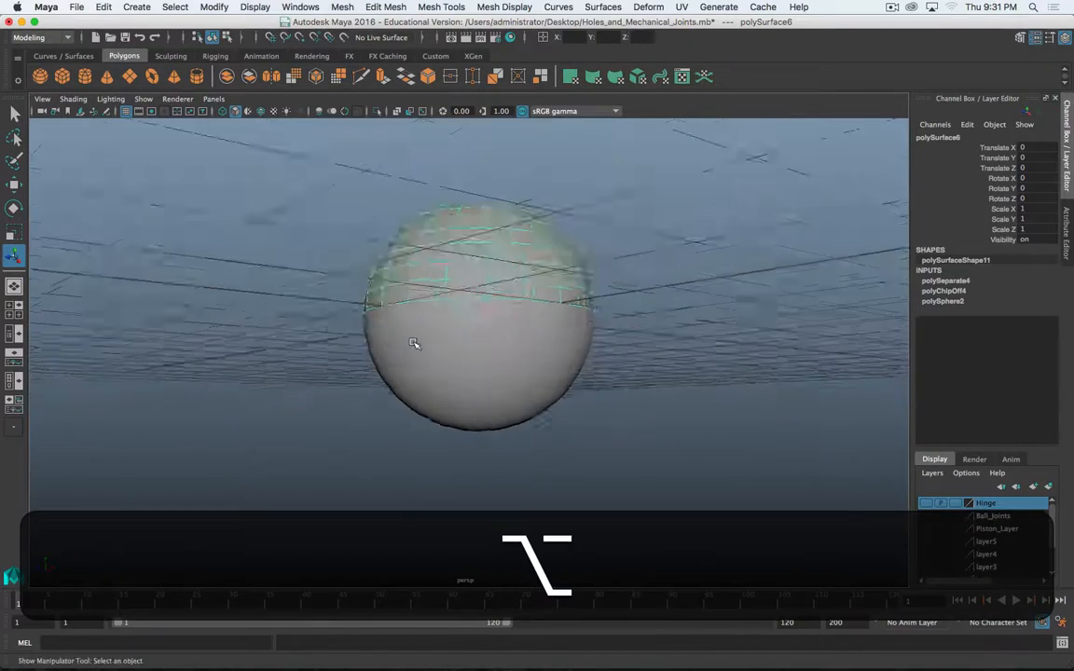
pyautogui.keyDown('alt'); pyautogui.moveTo(295, 390); pyautogui.dragTo(321, 370); pyautogui.keyUp('alt')
pyautogui.keyDown('alt'); pyautogui.moveTo(472, 313); pyautogui.dragTo(492, 296); pyautogui.keyUp('alt')
pyautogui.scroll(3, 675, 298)
pyautogui.keyDown('alt'); pyautogui.moveTo(675, 297); pyautogui.dragTo(577, 241); pyautogui.keyUp('alt')
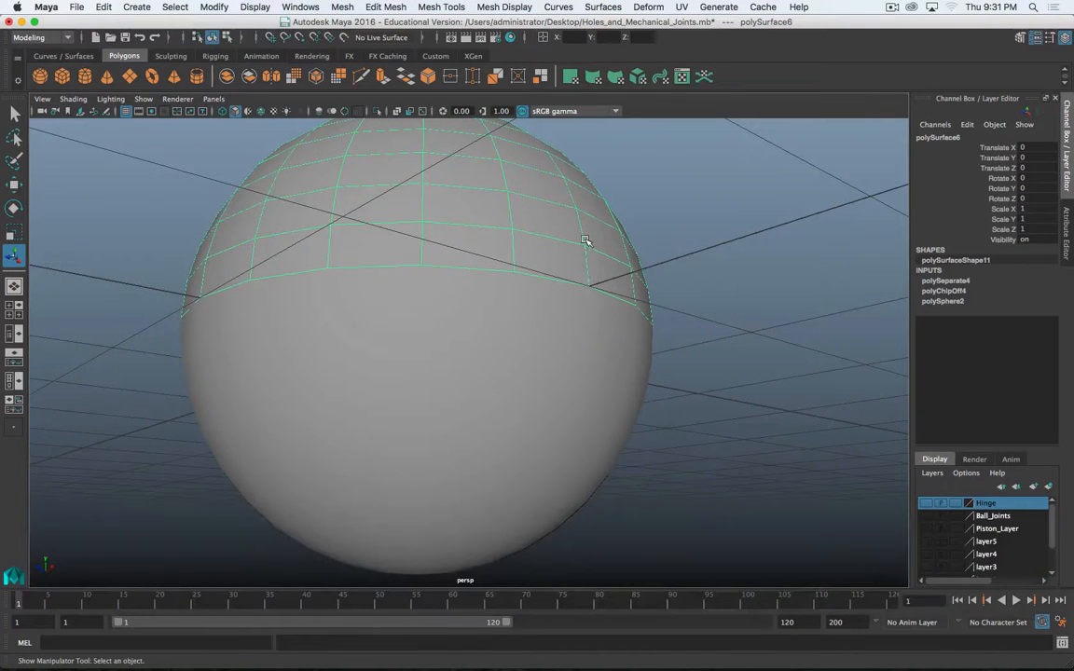
pyautogui.rightClick(538, 219)
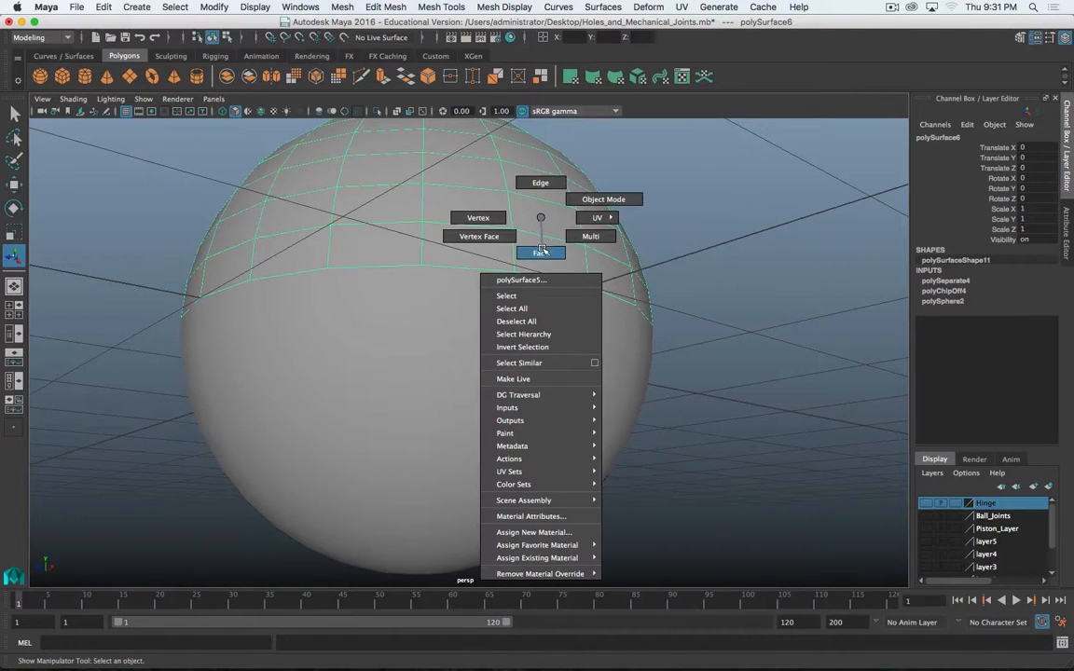
pyautogui.click(541, 252)
pyautogui.click(546, 250)
pyautogui.click(751, 260)
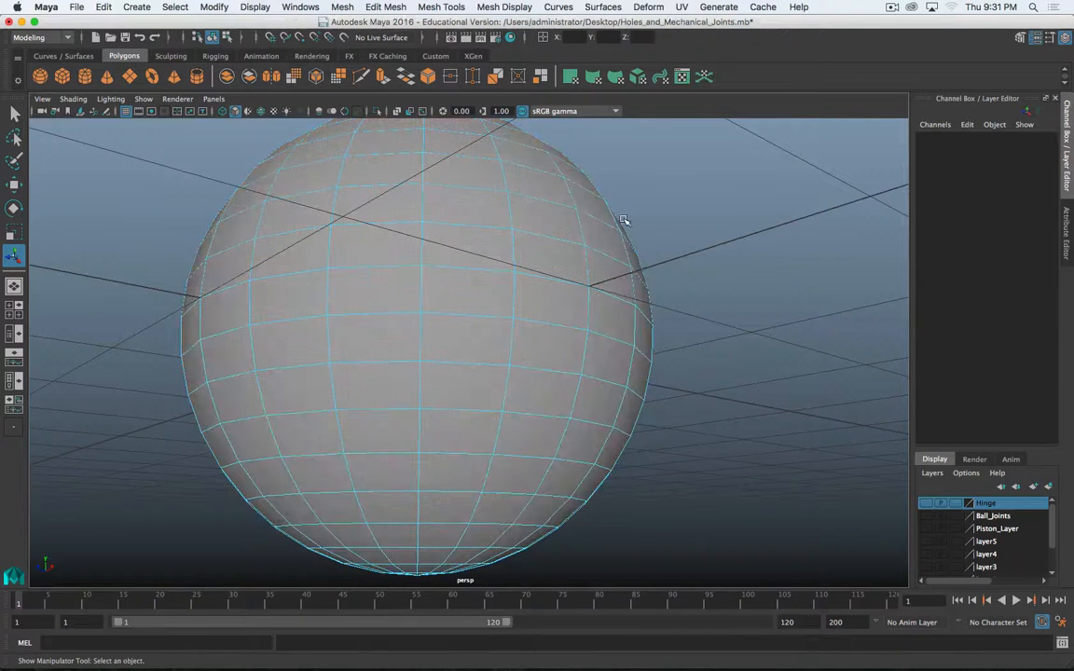
pyautogui.rightClick(546, 247)
pyautogui.click(611, 227)
# Select the original full sphere and hide it so only the duplicated upper half shell stays in view
pyautogui.click(630, 310)
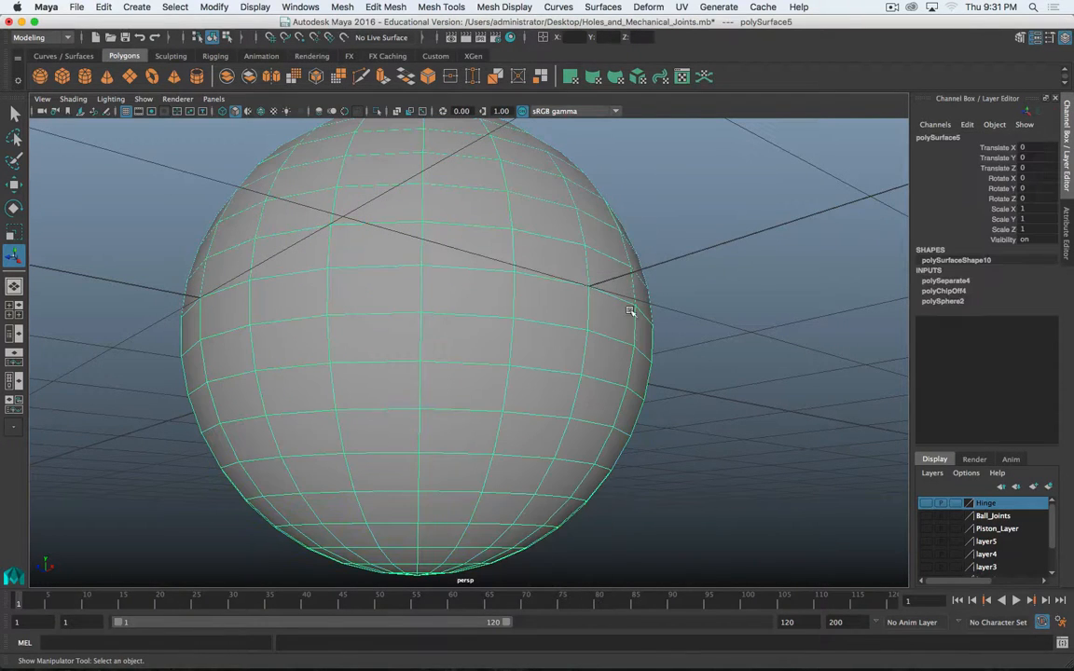
pyautogui.keyDown('alt'); pyautogui.moveTo(445, 367); pyautogui.dragTo(487, 374); pyautogui.keyUp('alt')
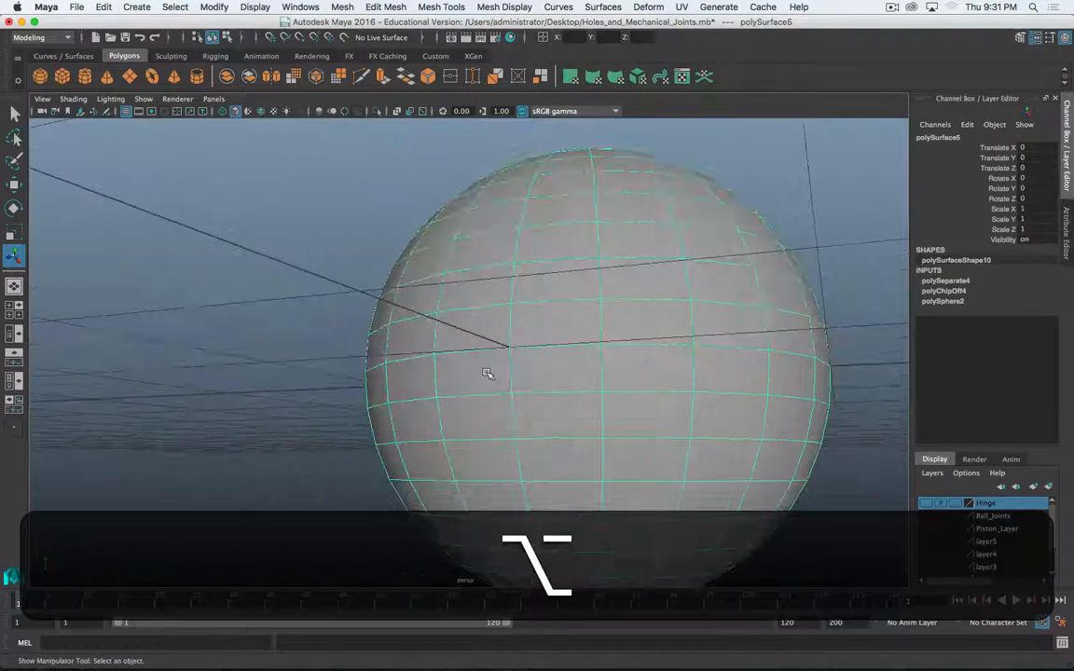
pyautogui.keyDown('alt'); pyautogui.scroll(-3, 487, 374); pyautogui.keyUp('alt')
pyautogui.keyDown('alt'); pyautogui.moveTo(565, 420); pyautogui.dragTo(534, 410); pyautogui.keyUp('alt')
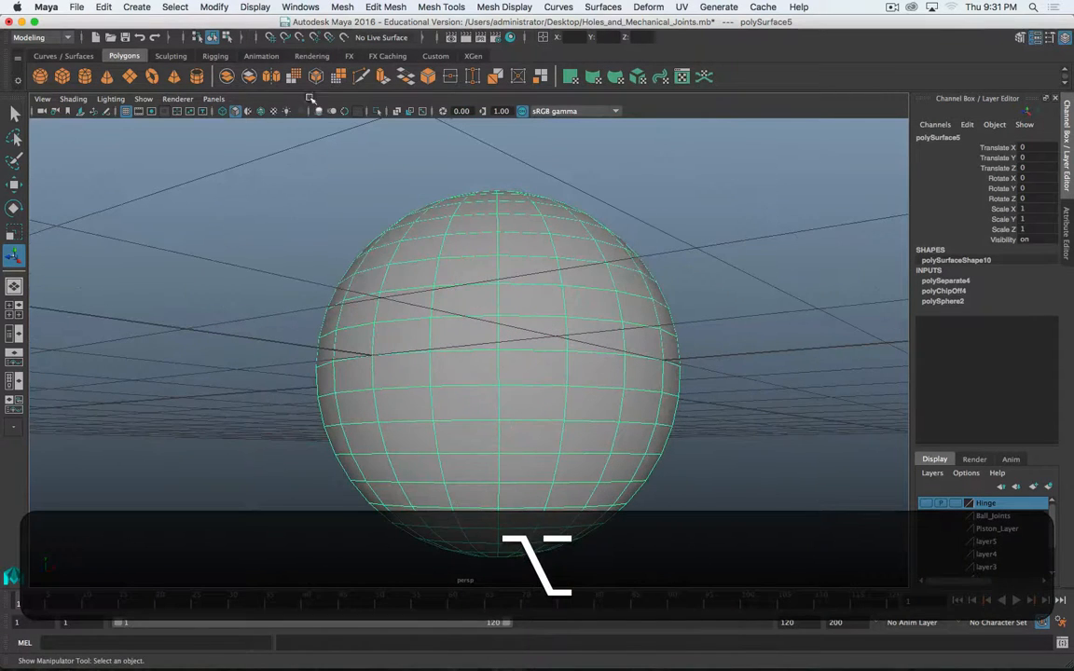
pyautogui.click(259, 7)
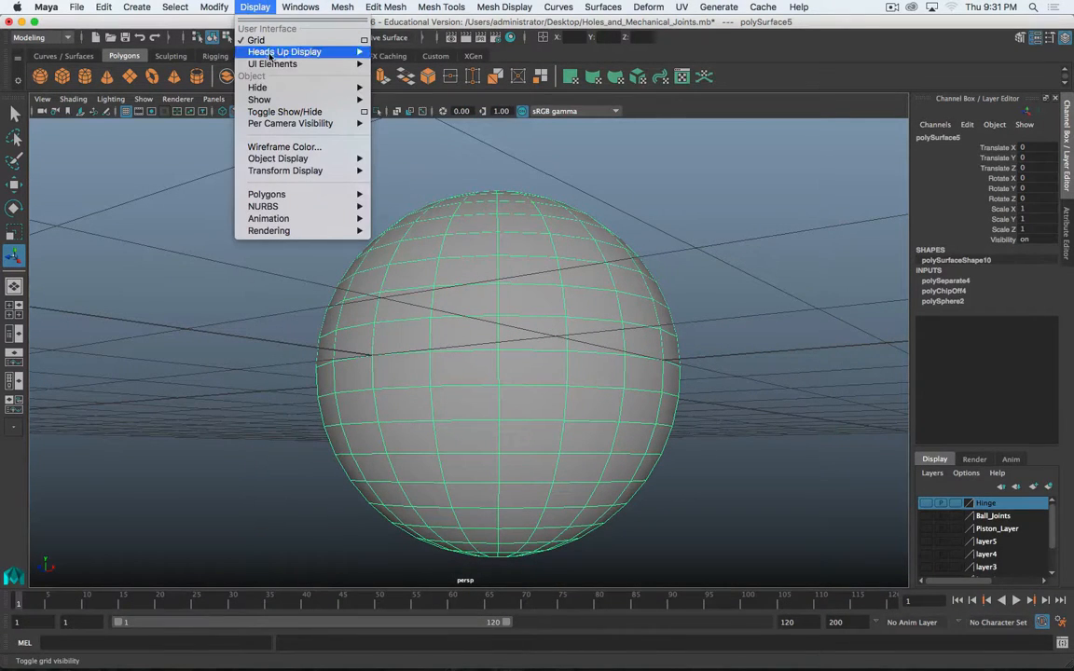
pyautogui.moveTo(257, 87)
pyautogui.click(388, 93)
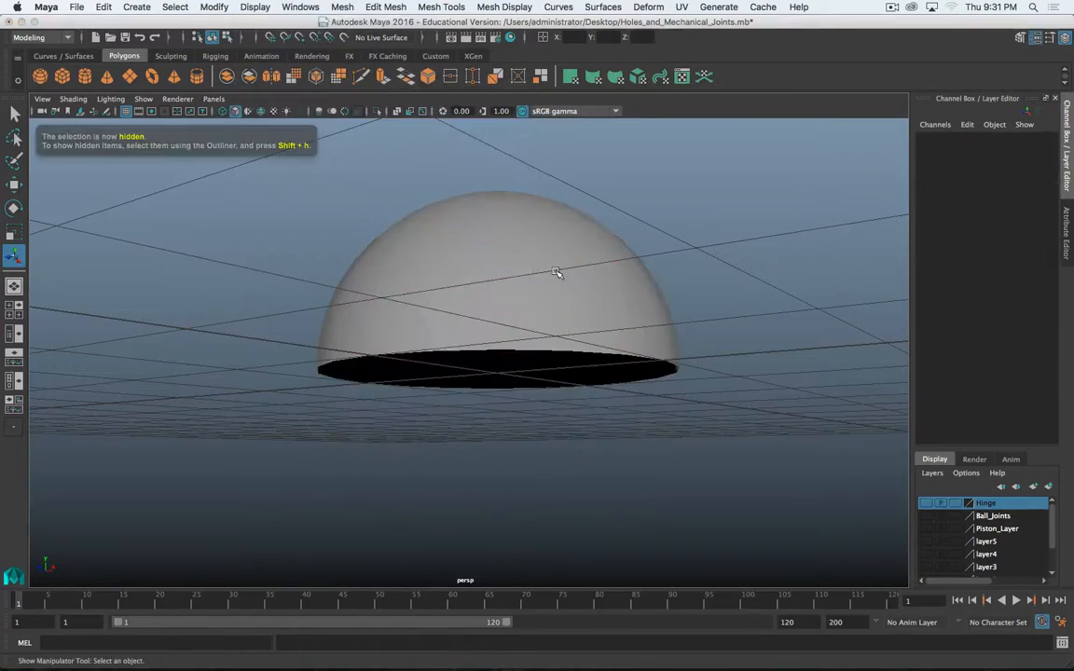
# Switch the duplicated half shell to face selection and select all of its faces
pyautogui.click(558, 270)
pyautogui.keyDown('alt'); pyautogui.moveTo(461, 117); pyautogui.dragTo(510, 276); pyautogui.keyUp('alt')
pyautogui.rightClick(507, 277)
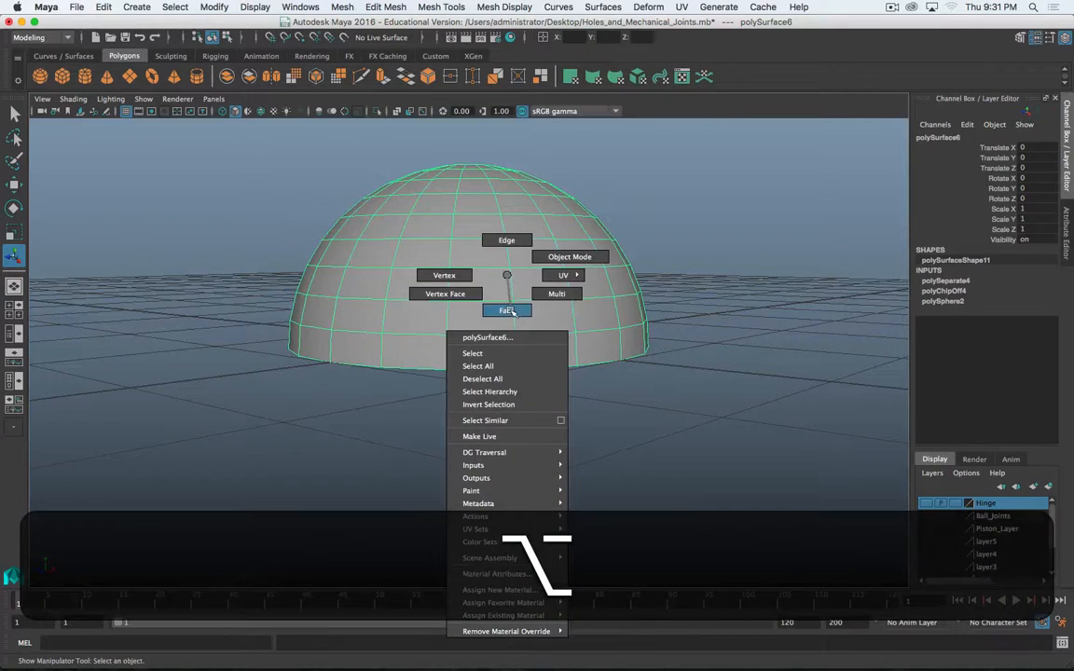
pyautogui.moveTo(512, 312); pyautogui.dragTo(510, 311, button='right')
pyautogui.doubleClick(511, 265)
# Scale the half shell's selected faces slightly and equally in X and Z, keeping the Y scale fixed
pyautogui.keyDown('alt'); pyautogui.moveTo(467, 264); pyautogui.dragTo(593, 276); pyautogui.keyUp('alt')
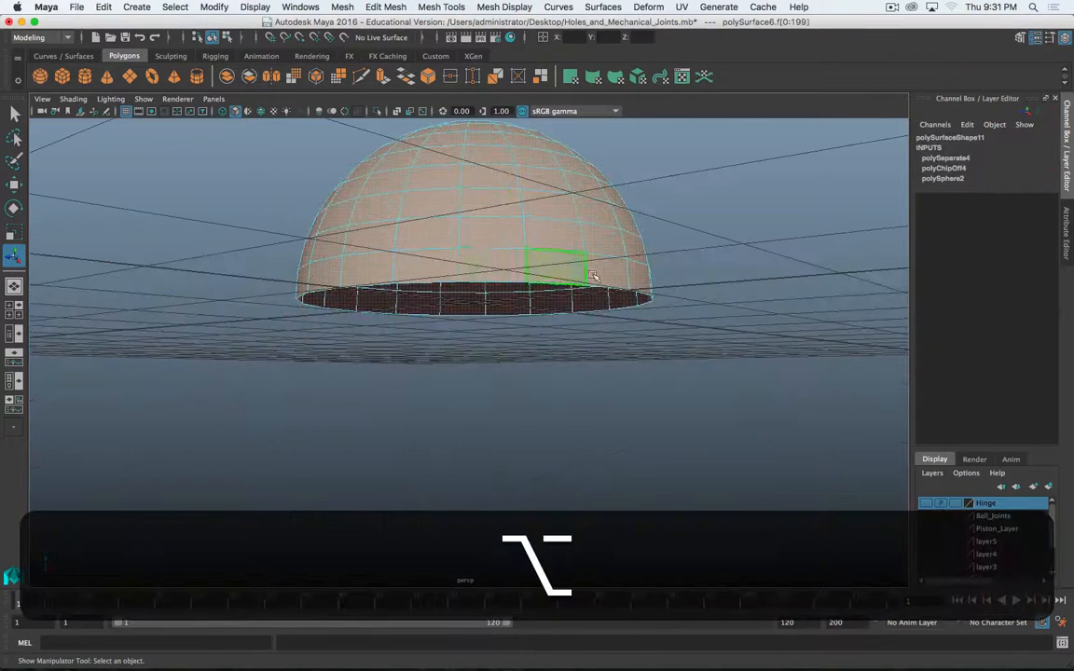
pyautogui.keyDown('alt'); pyautogui.scroll(4, 593, 275); pyautogui.keyUp('alt')
pyautogui.keyDown('alt'); pyautogui.moveTo(688, 230); pyautogui.dragTo(666, 256); pyautogui.keyUp('alt')
pyautogui.keyDown('alt'); pyautogui.scroll(-5, 667, 254); pyautogui.keyUp('alt')
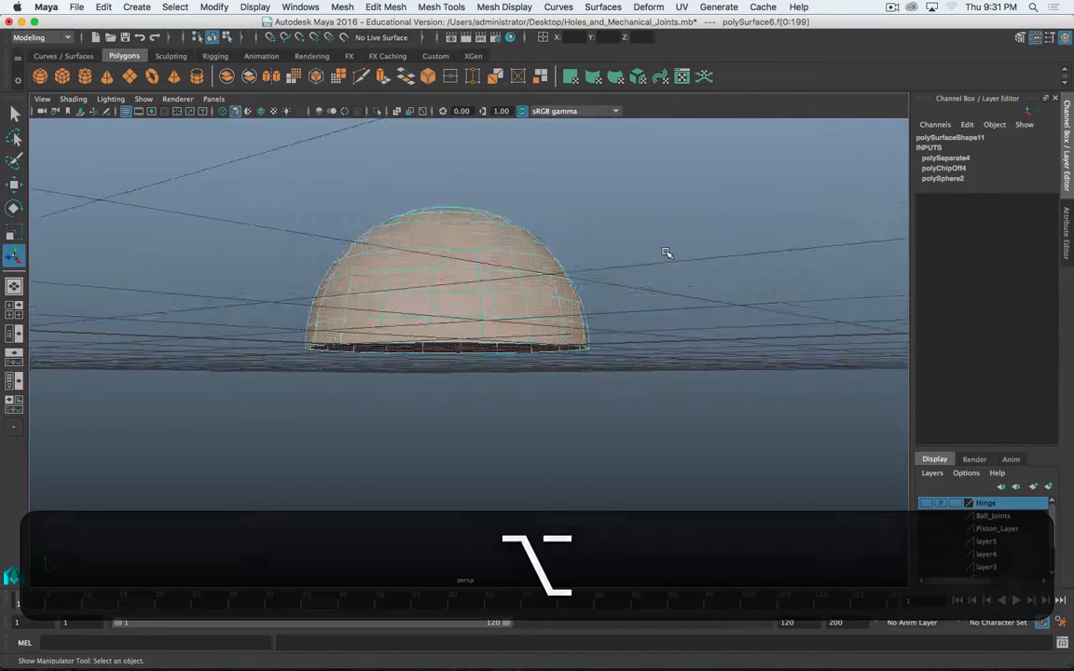
pyautogui.scroll(5, 667, 254)
pyautogui.keyDown('alt'); pyautogui.moveTo(669, 254); pyautogui.dragTo(652, 262, button='middle'); pyautogui.keyUp('alt')
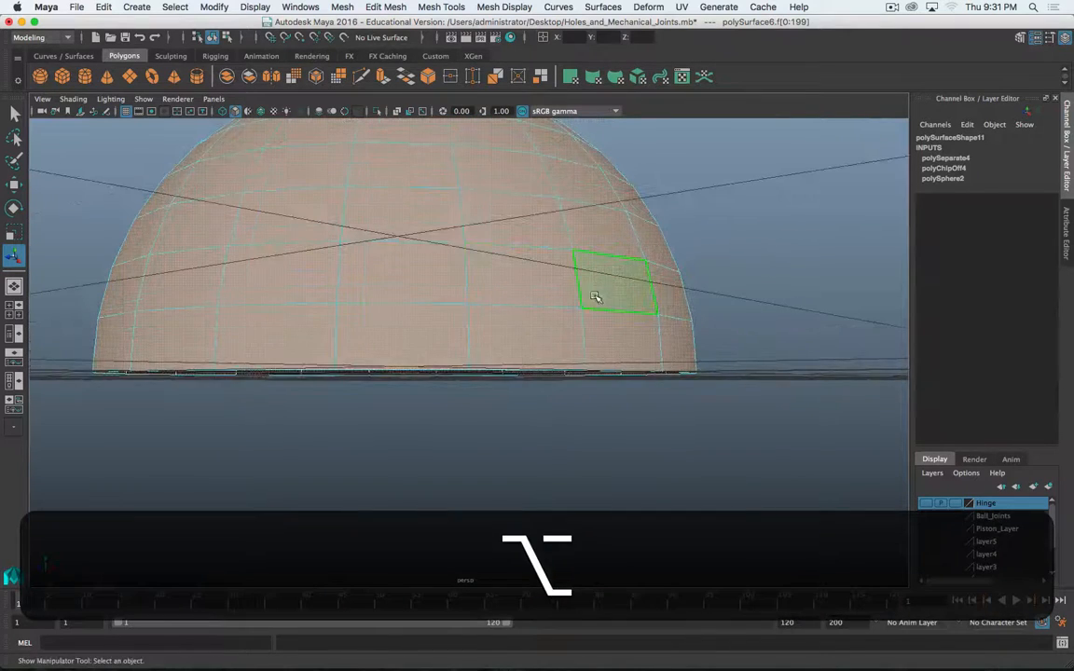
pyautogui.keyDown('alt'); pyautogui.moveTo(595, 296); pyautogui.dragTo(720, 268); pyautogui.keyUp('alt')
pyautogui.press('r')
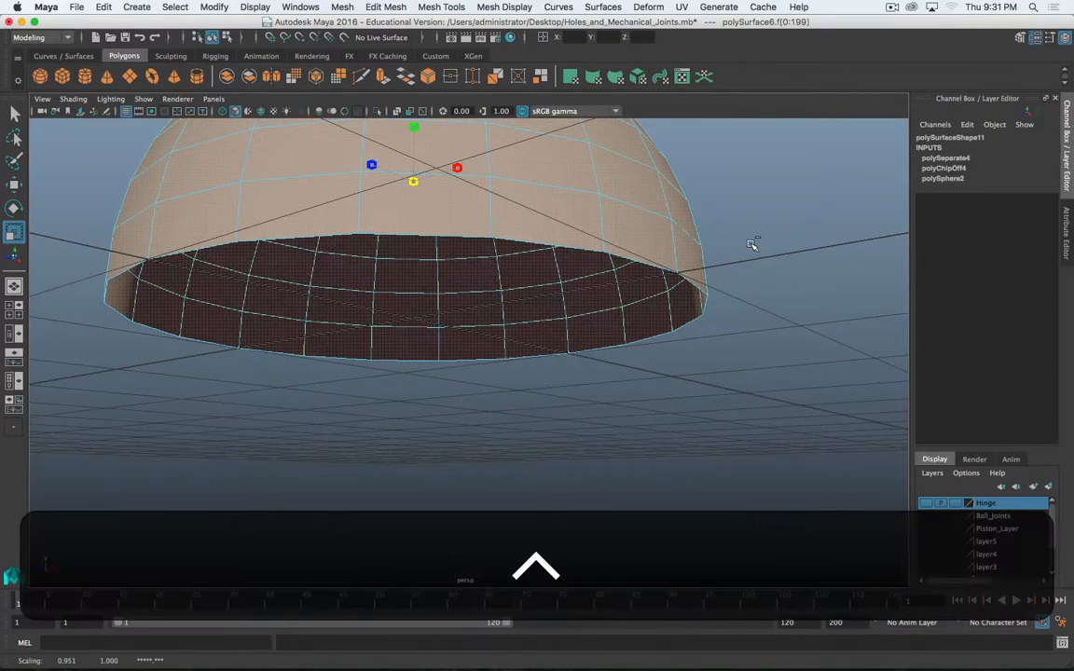
pyautogui.keyDown('ctrl'); pyautogui.moveTo(752, 243); pyautogui.dragTo(753, 244, button='middle'); pyautogui.keyUp('ctrl')
pyautogui.scroll(-5, 750, 250)
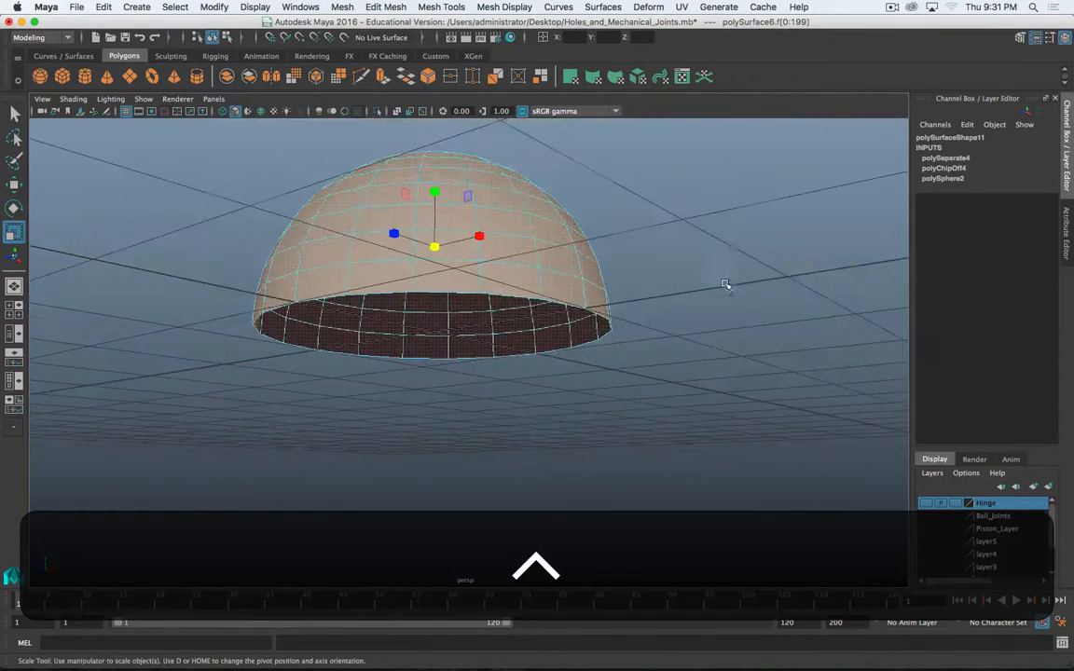
pyautogui.keyDown('alt'); pyautogui.moveTo(540, 206); pyautogui.dragTo(512, 252); pyautogui.keyUp('alt')
pyautogui.keyDown('alt'); pyautogui.moveTo(531, 344); pyautogui.dragTo(567, 318); pyautogui.keyUp('alt')
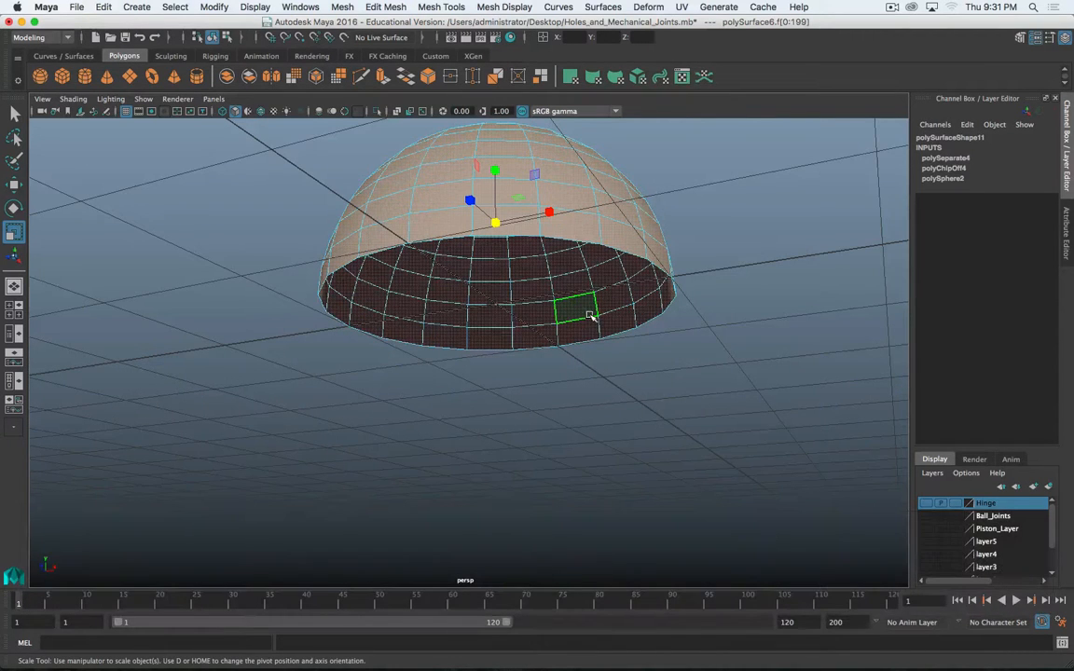
# Extrude all the half shell's faces with a thickness of 0.14 to give the socket a solid wall
pyautogui.keyDown('alt'); pyautogui.moveTo(584, 200); pyautogui.dragTo(599, 272); pyautogui.keyUp('alt')
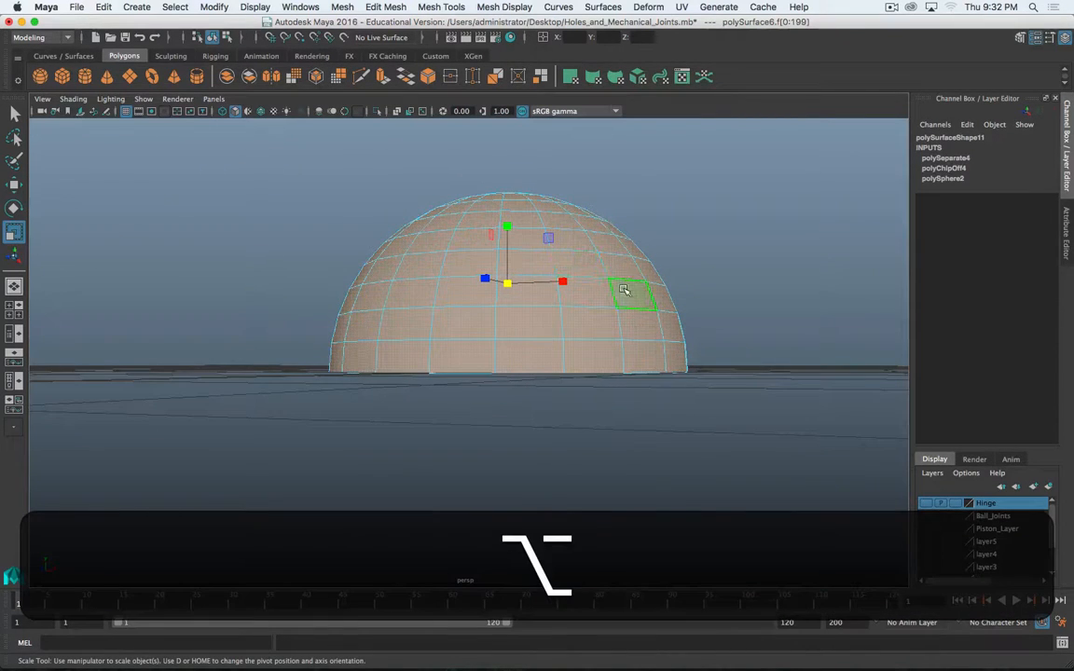
pyautogui.keyDown('shift'); pyautogui.moveTo(623, 290); pyautogui.dragTo(619, 322, button='right'); pyautogui.keyUp('shift')
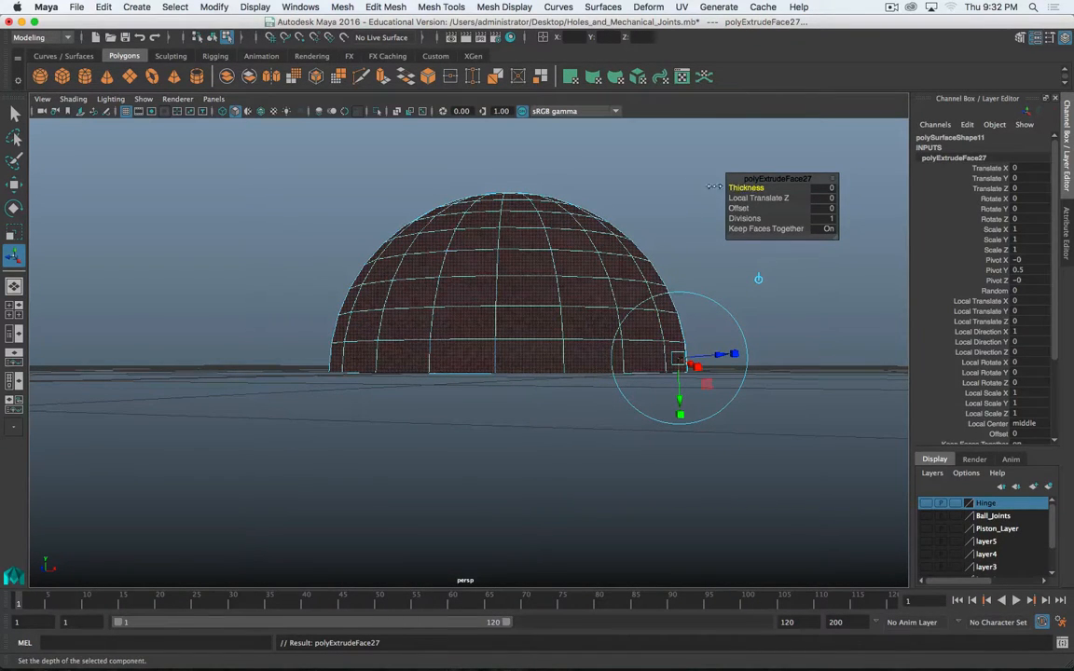
pyautogui.moveTo(648, 171); pyautogui.dragTo(656, 170, button='middle')
pyautogui.keyDown('alt'); pyautogui.moveTo(656, 171); pyautogui.dragTo(653, 128); pyautogui.keyUp('alt')
pyautogui.keyDown('ctrl'); pyautogui.moveTo(537, 371); pyautogui.dragTo(540, 370, button='middle'); pyautogui.keyUp('ctrl')
pyautogui.keyDown('alt'); pyautogui.moveTo(561, 310); pyautogui.dragTo(570, 353); pyautogui.keyUp('alt')
# In the front view, select the outer bottom rim's edge loop and point-snap it vertically level with the inner rim
pyautogui.press('space')
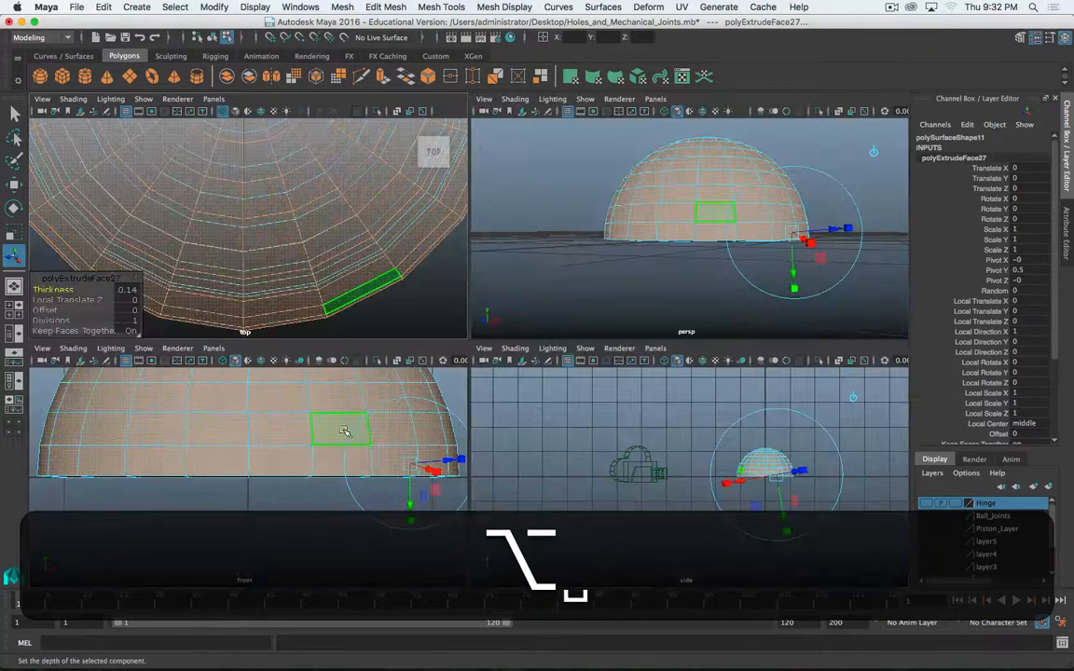
pyautogui.press('space')
pyautogui.keyDown('alt'); pyautogui.moveTo(233, 427); pyautogui.dragTo(281, 366, button='middle'); pyautogui.keyUp('alt')
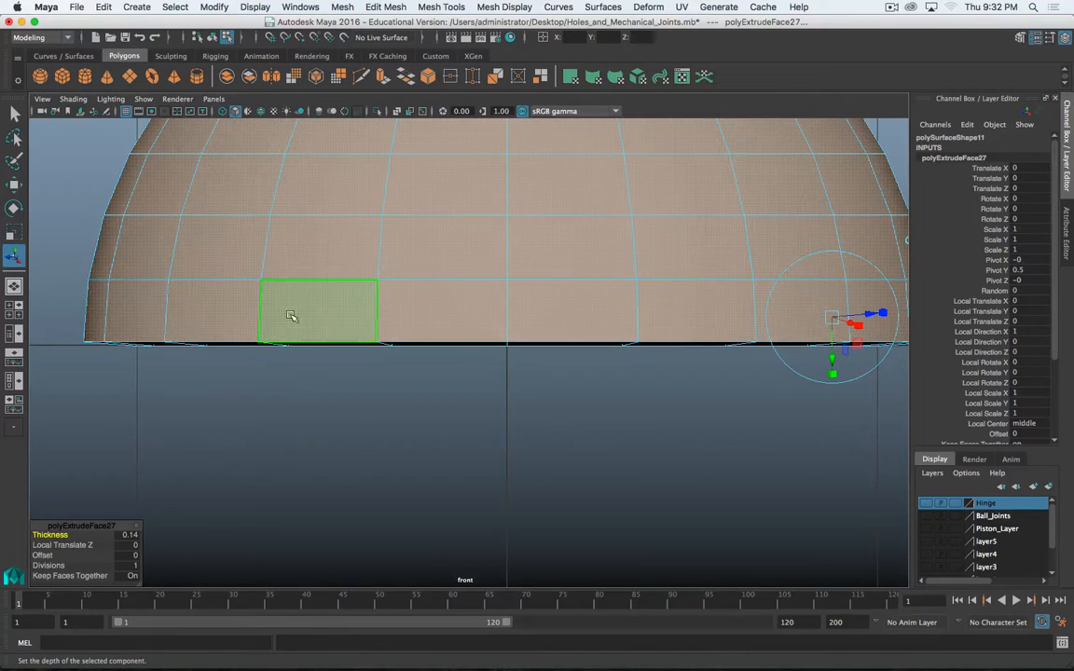
pyautogui.moveTo(290, 302); pyautogui.dragTo(295, 271, button='right')
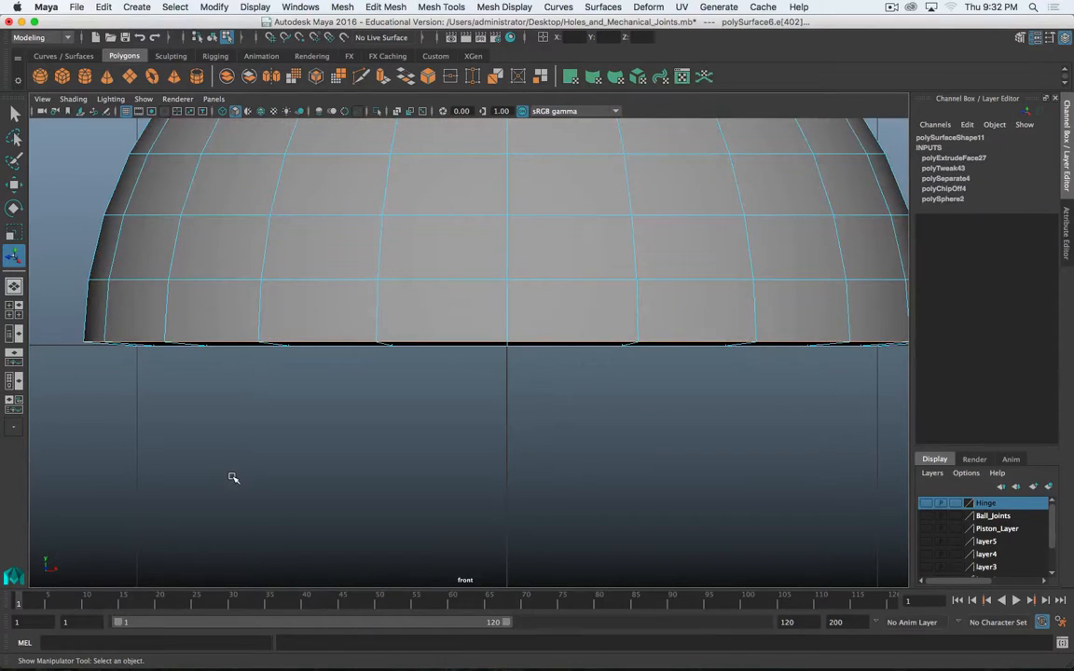
pyautogui.click(299, 38)
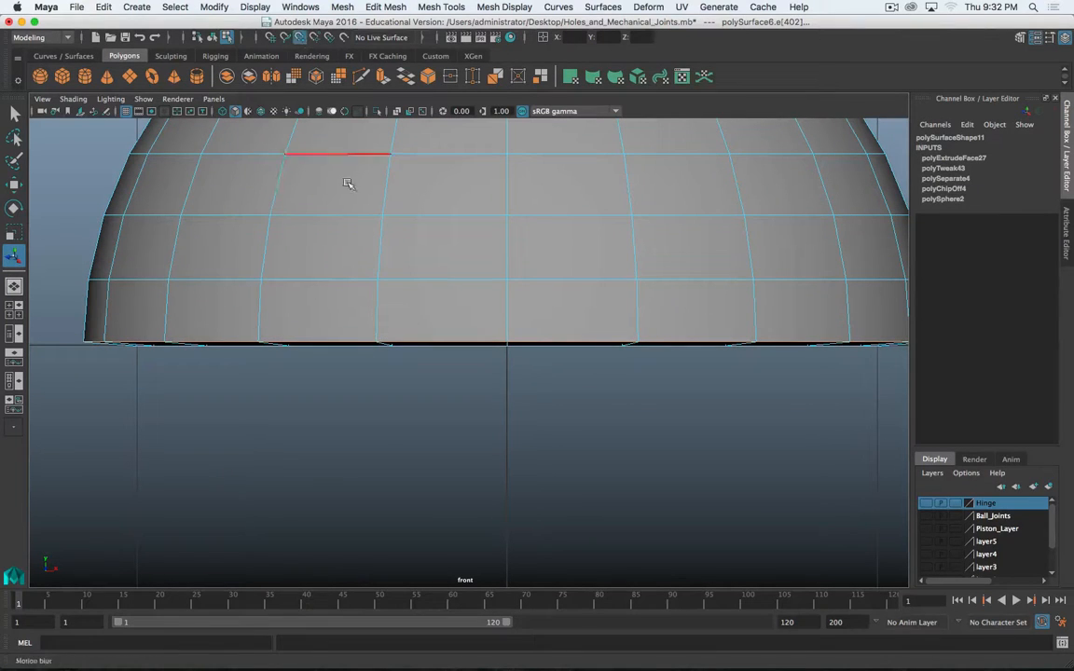
pyautogui.press('w')
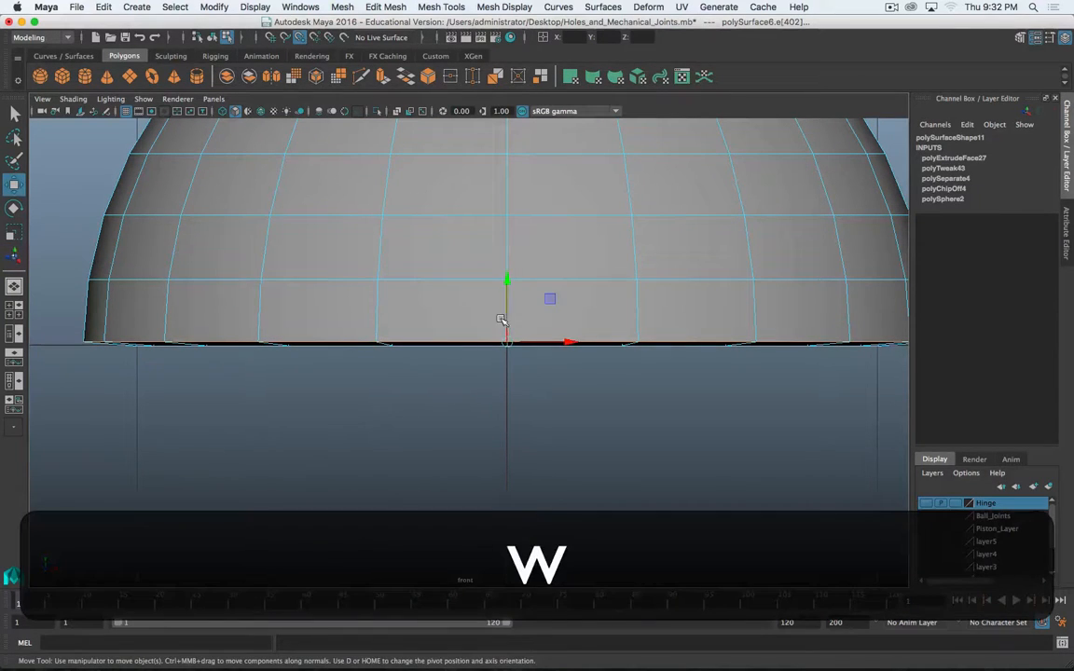
pyautogui.moveTo(501, 320); pyautogui.dragTo(391, 353)
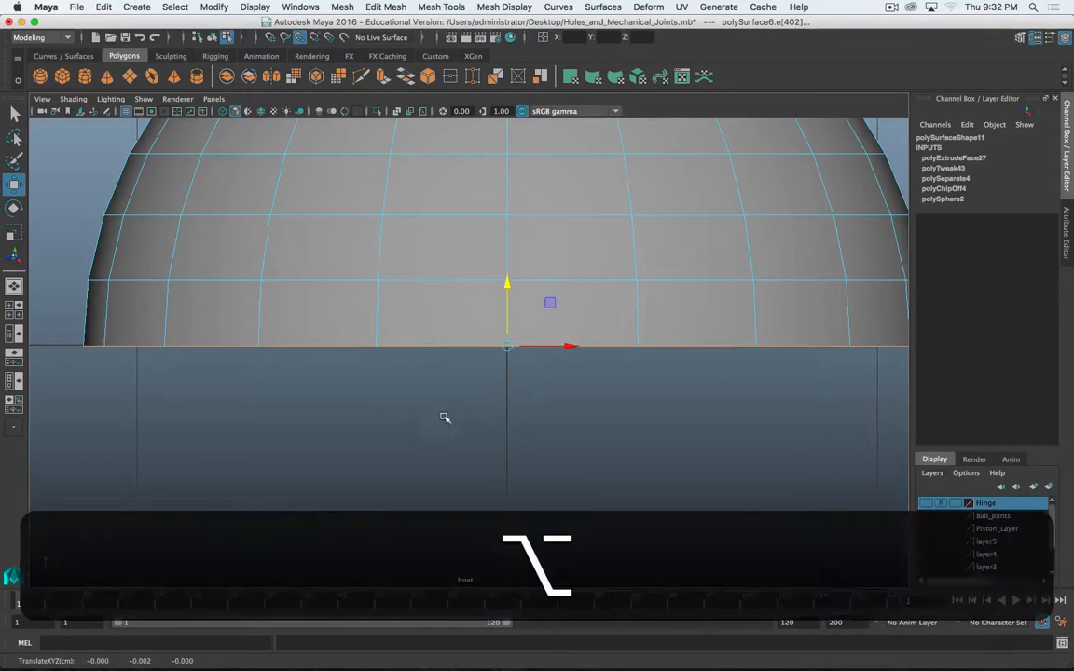
# In the perspective view, select the vertex at the top pole of the outer shell and convert the selection to its surrounding faces
pyautogui.keyDown('alt'); pyautogui.moveTo(444, 419); pyautogui.dragTo(427, 383); pyautogui.keyUp('alt')
pyautogui.hotkey('alt', 'space')
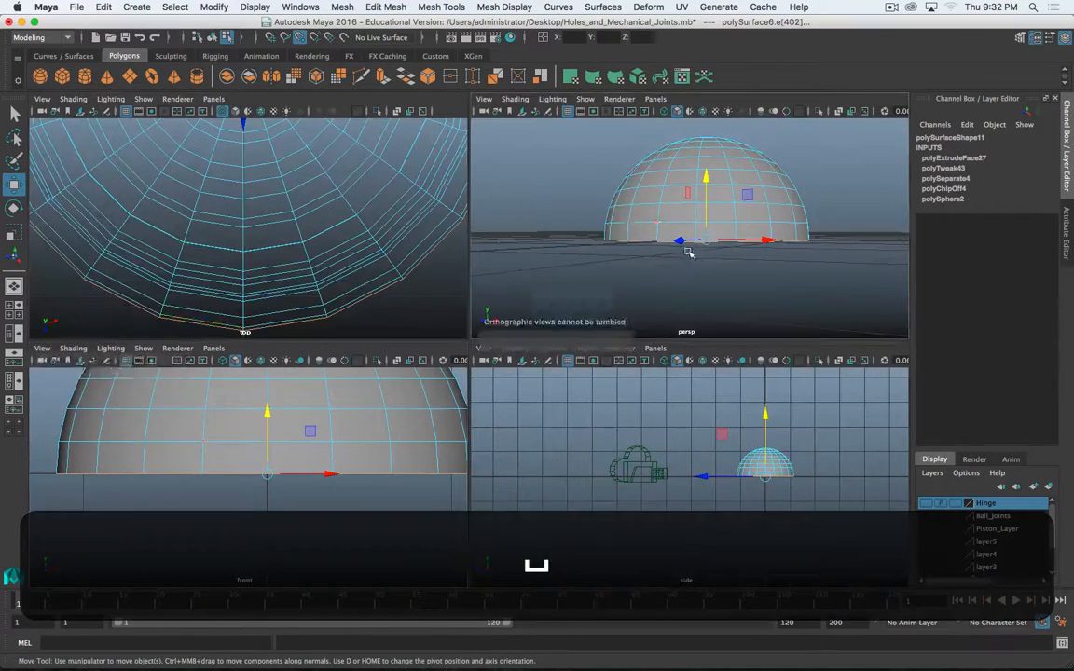
pyautogui.hotkey('alt', 'space')
pyautogui.keyDown('alt'); pyautogui.moveTo(499, 319); pyautogui.dragTo(499, 360); pyautogui.keyUp('alt')
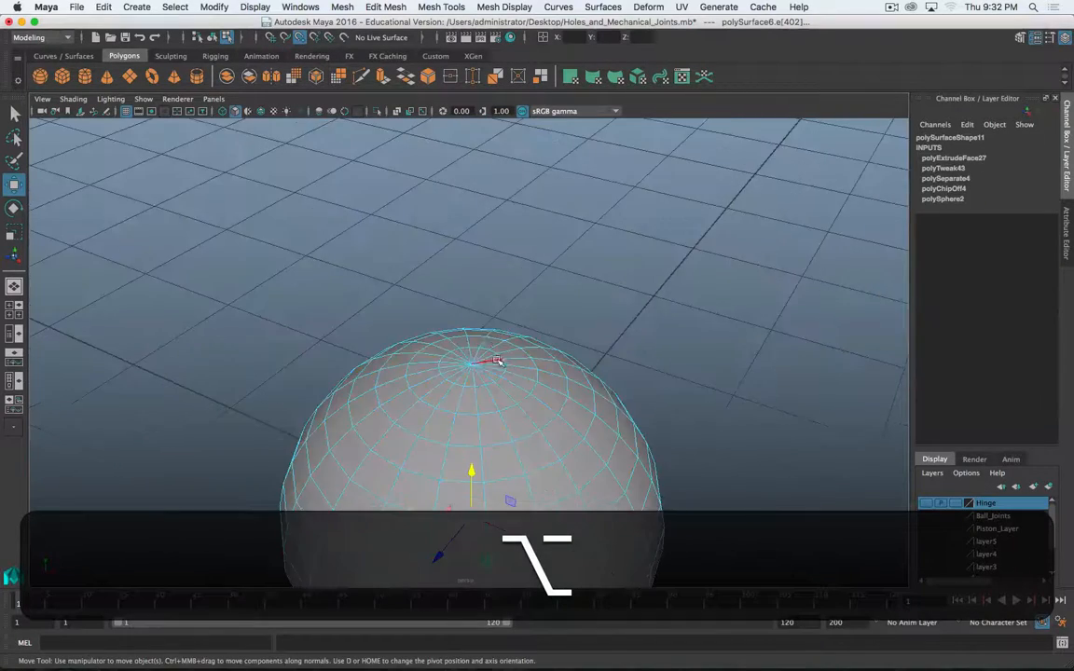
pyautogui.keyDown('alt'); pyautogui.scroll(5, 499, 361); pyautogui.keyUp('alt')
pyautogui.moveTo(491, 302); pyautogui.dragTo(494, 341, button='right')
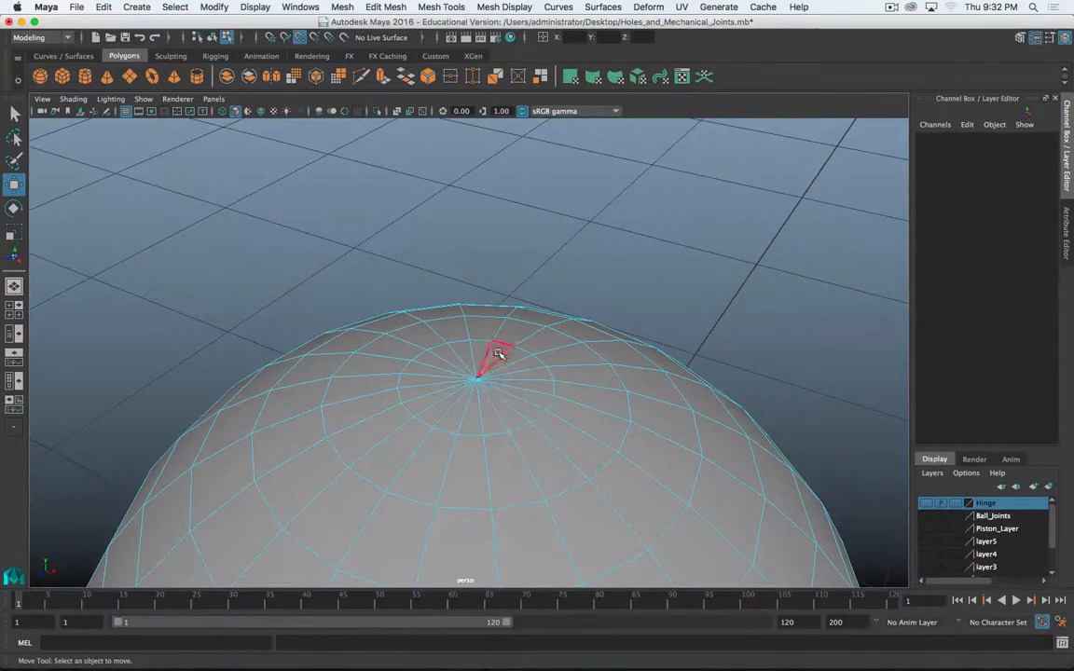
pyautogui.keyDown('alt'); pyautogui.scroll(5, 503, 400); pyautogui.keyUp('alt')
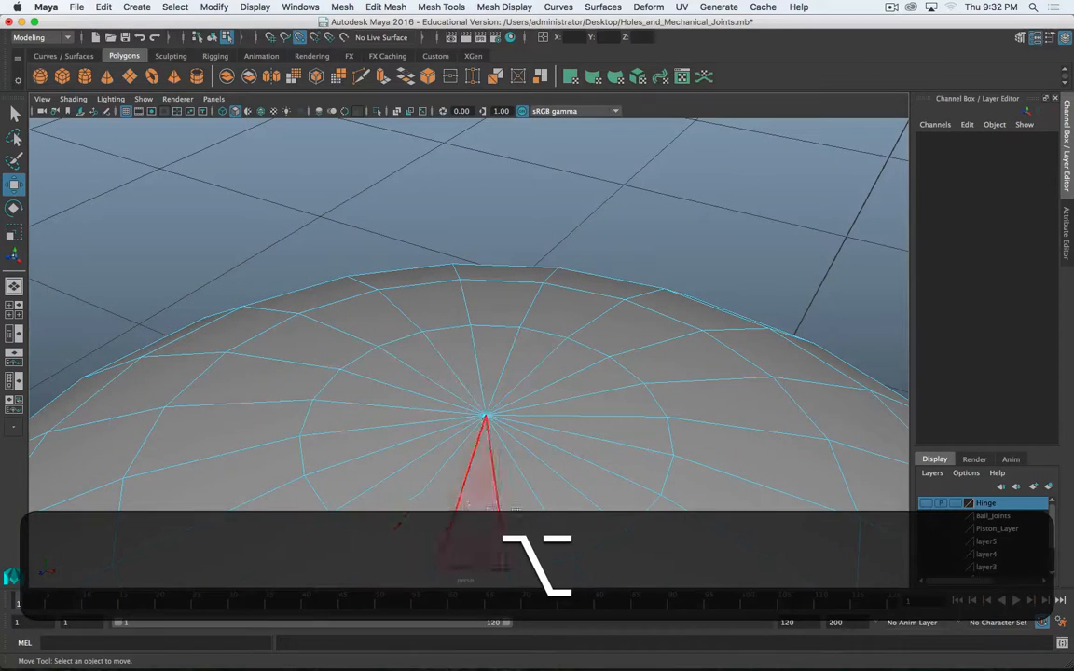
pyautogui.keyDown('alt'); pyautogui.moveTo(494, 456); pyautogui.dragTo(546, 391); pyautogui.keyUp('alt')
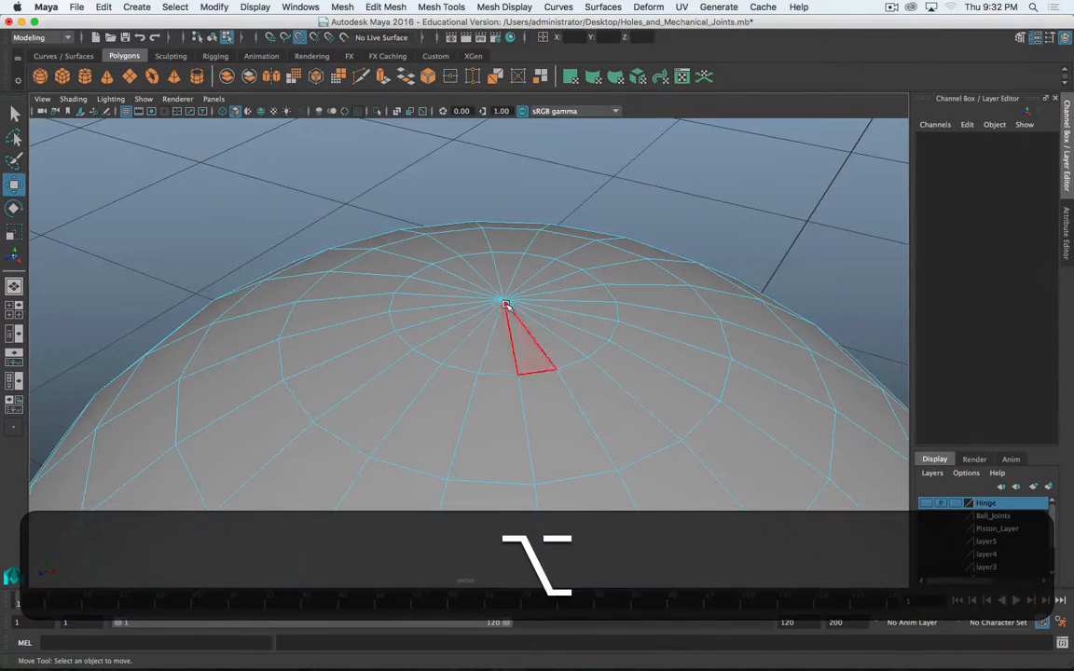
pyautogui.keyDown('alt'); pyautogui.moveTo(498, 307); pyautogui.dragTo(528, 370); pyautogui.keyUp('alt')
pyautogui.moveTo(532, 302); pyautogui.dragTo(463, 303, button='right')
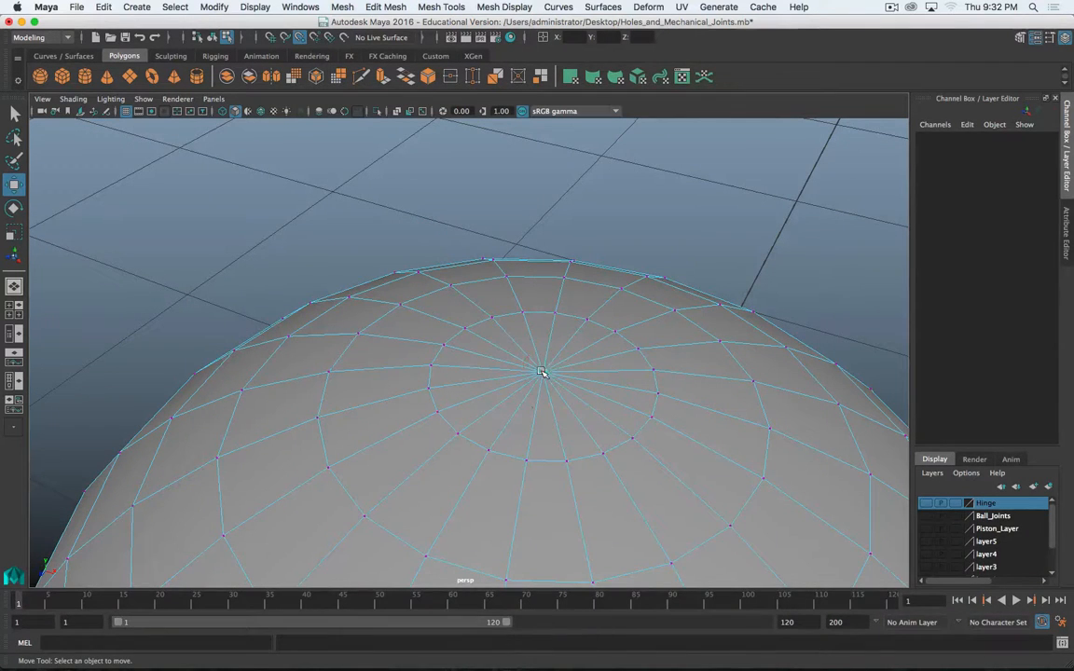
pyautogui.click(542, 372)
pyautogui.keyDown('alt'); pyautogui.moveTo(520, 396); pyautogui.dragTo(547, 389); pyautogui.keyUp('alt')
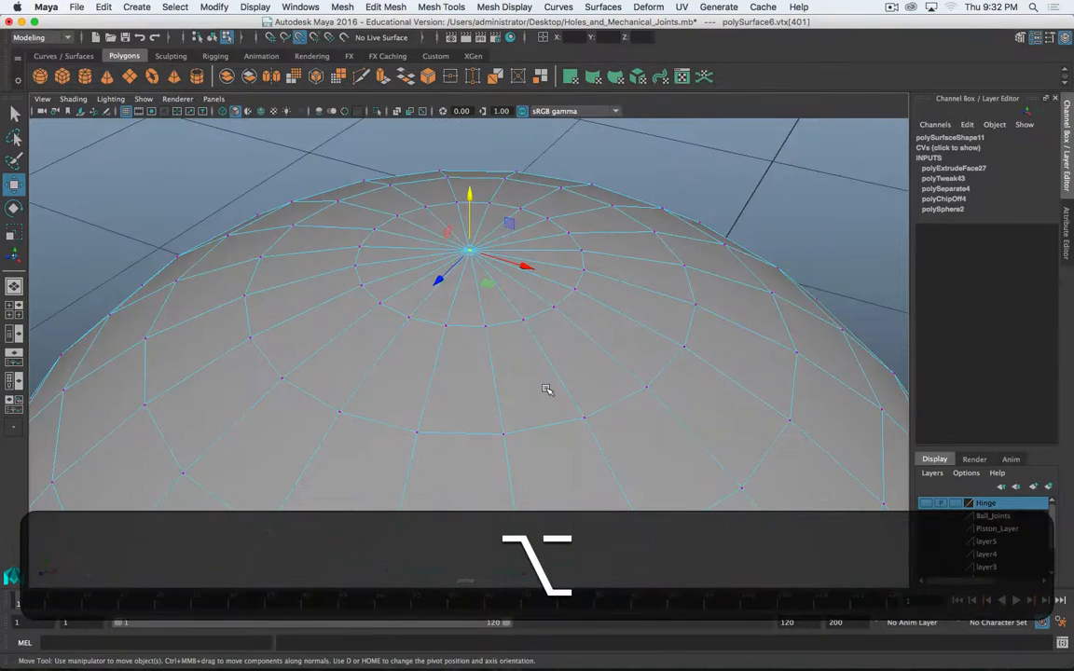
pyautogui.press('super')
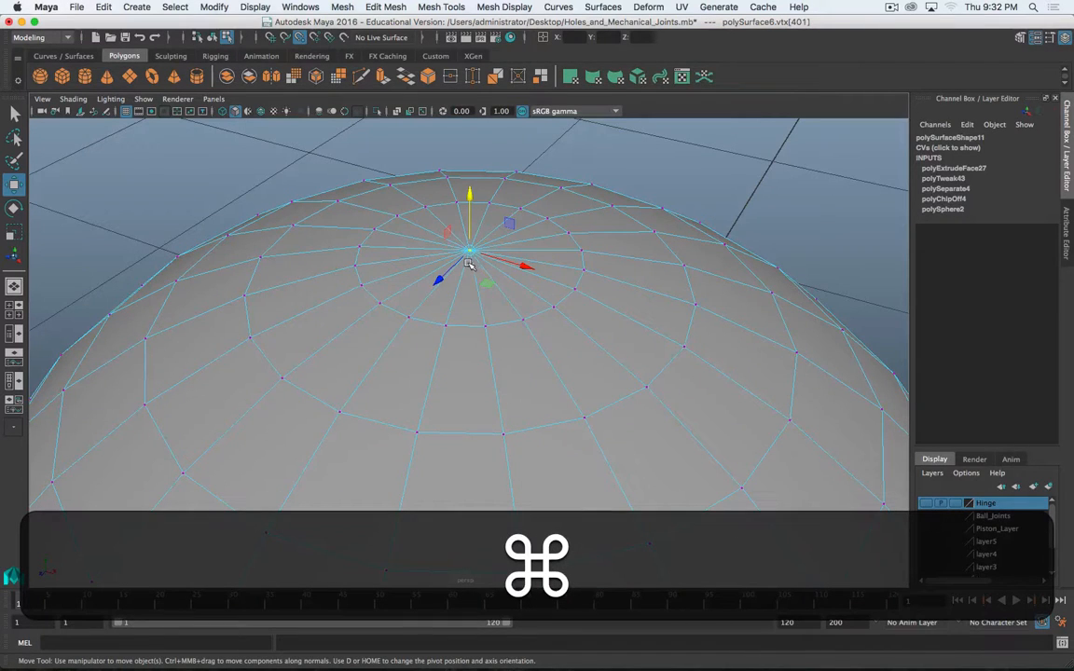
pyautogui.keyDown('super'); pyautogui.rightClick(469, 264); pyautogui.keyUp('super')
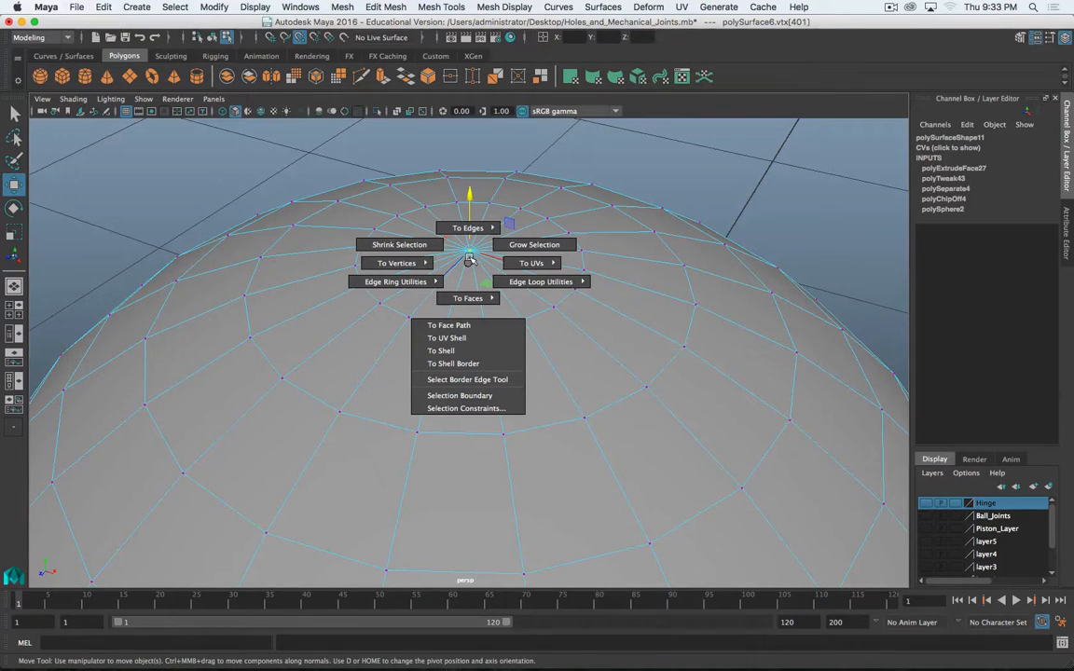
pyautogui.click(467, 297)
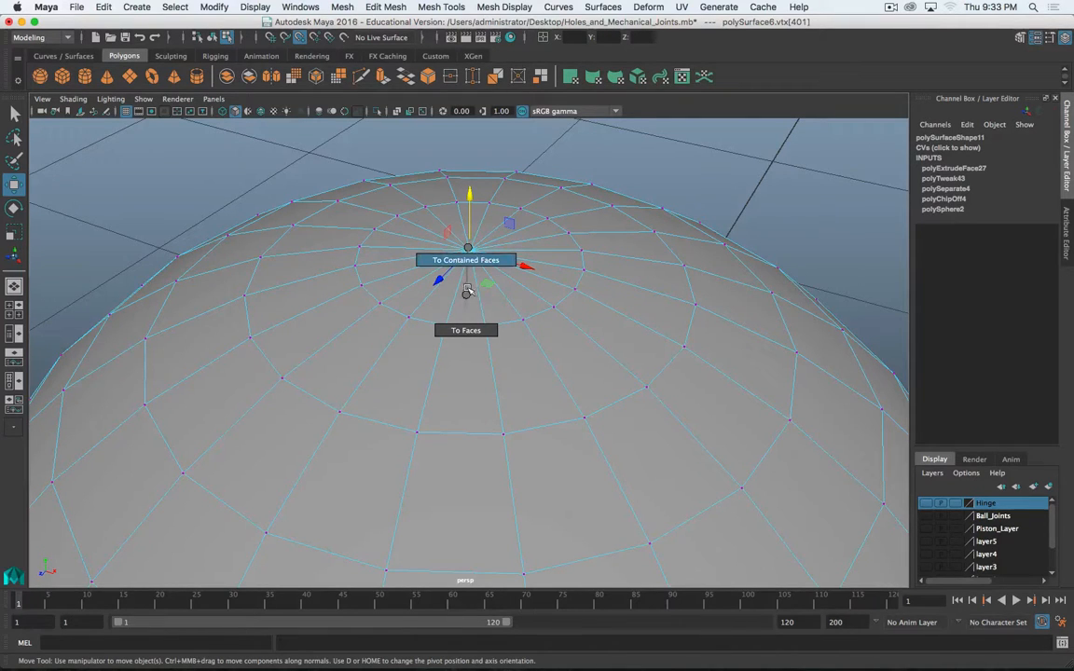
pyautogui.click(479, 330)
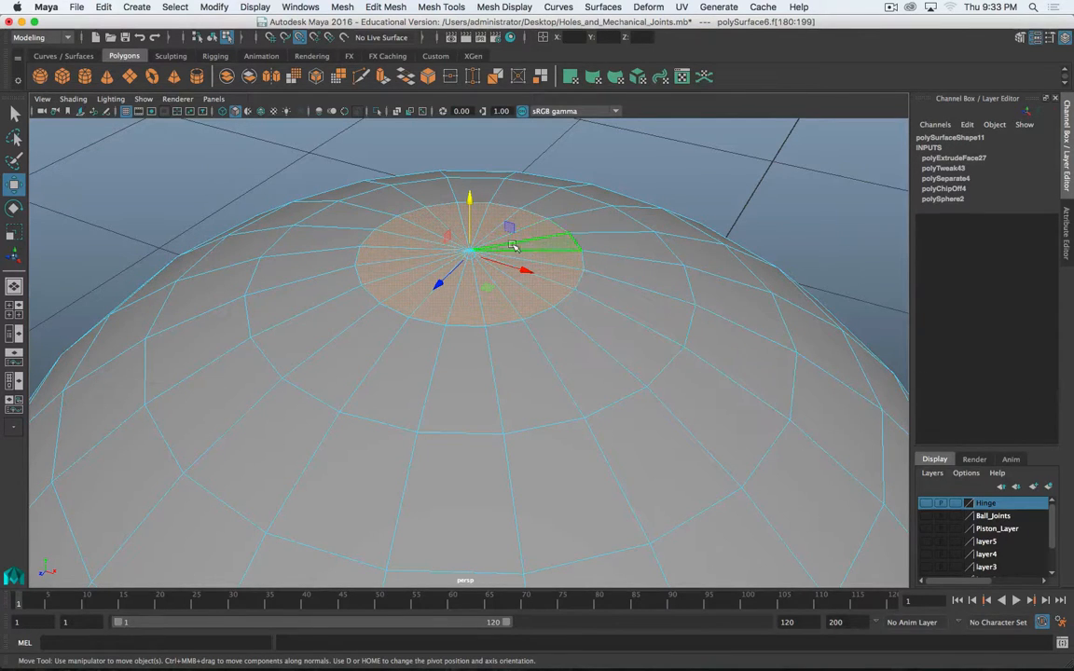
# Extrude the circular cap faces at the pole, try pushing them into the shell, and move them back up to about Y 1.148
pyautogui.scroll(-5, 537, 281)
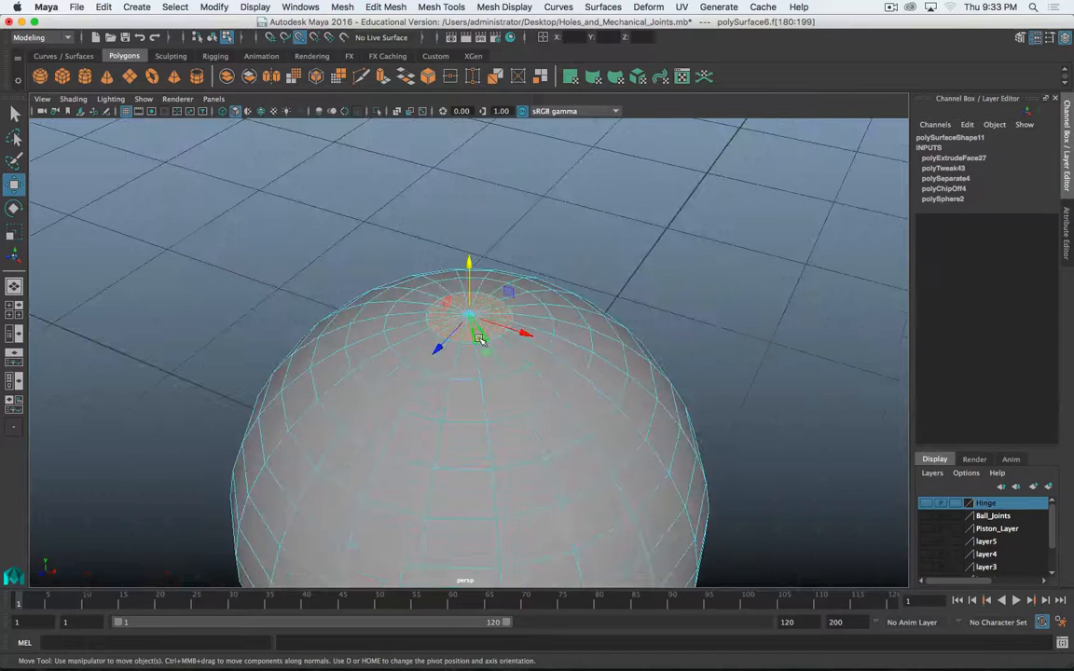
pyautogui.keyDown('shift'); pyautogui.moveTo(476, 334); pyautogui.dragTo(488, 368, button='right'); pyautogui.keyUp('shift')
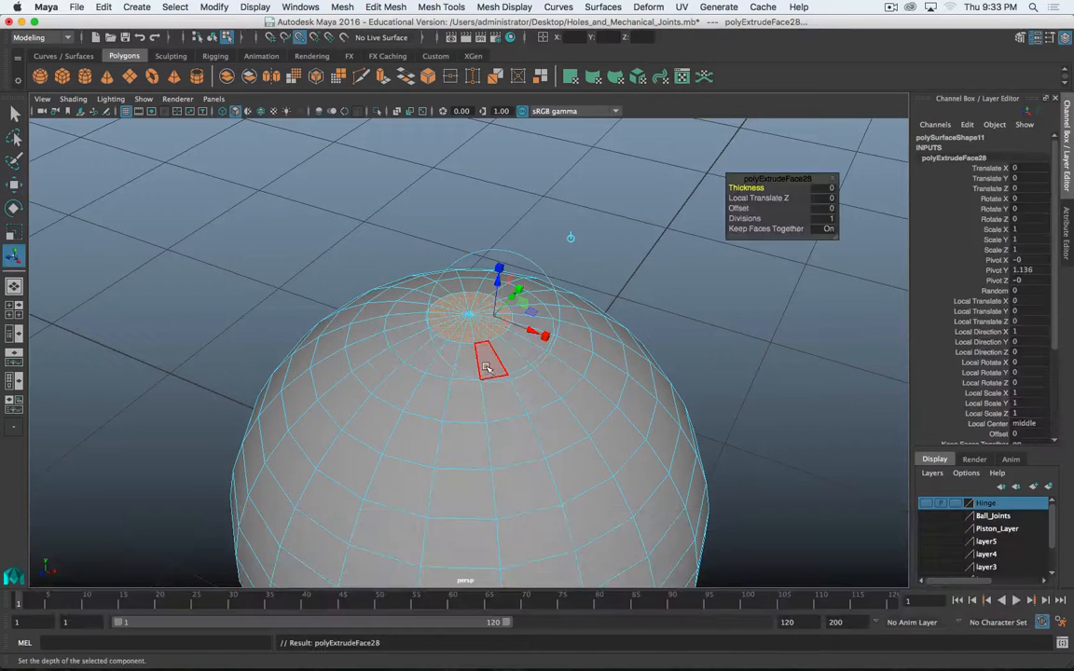
pyautogui.press('w')
pyautogui.moveTo(468, 260); pyautogui.dragTo(467, 265)
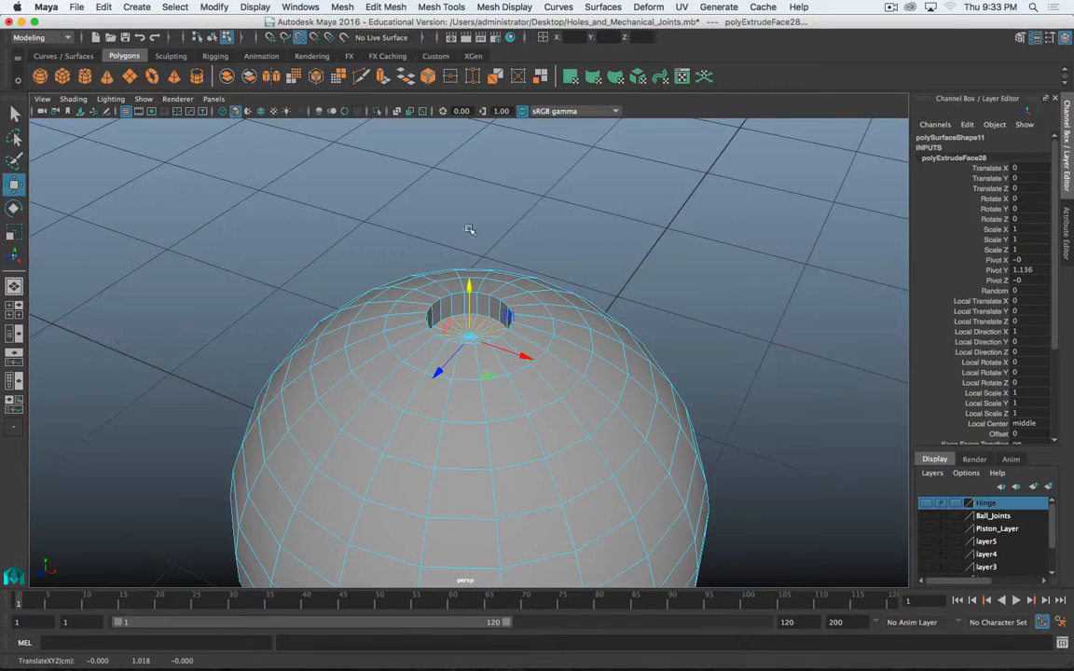
pyautogui.moveTo(466, 285); pyautogui.dragTo(467, 259)
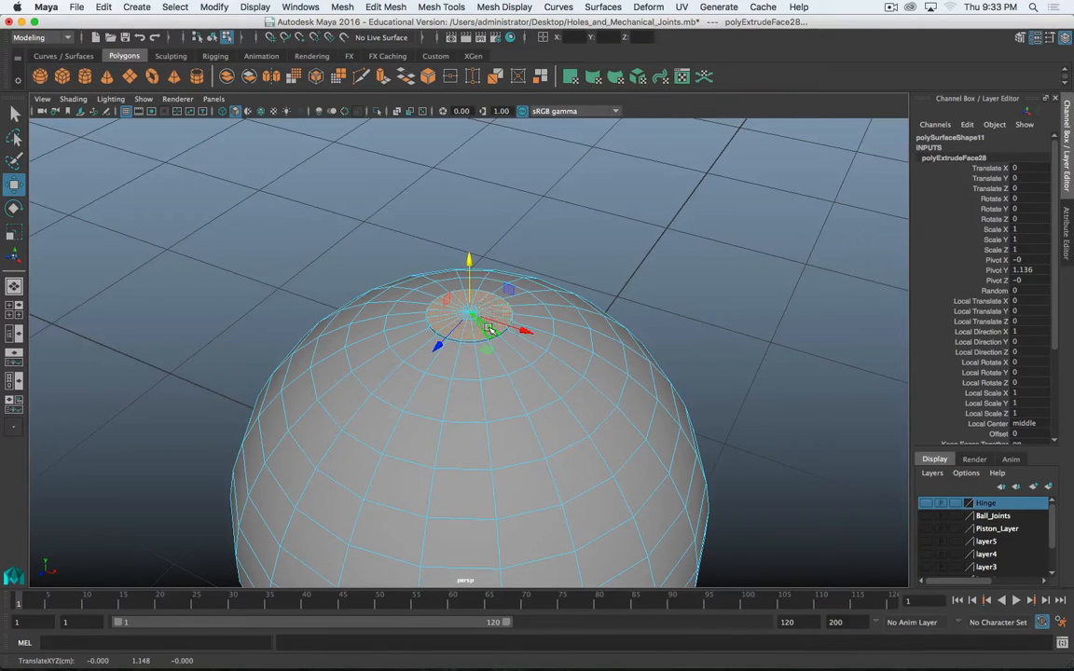
# Extrude the circular cap faces at the pole again, pull them straight up into a tall stem, and turn on smooth preview
pyautogui.keyDown('shift'); pyautogui.moveTo(487, 329); pyautogui.dragTo(473, 360, button='right'); pyautogui.keyUp('shift')
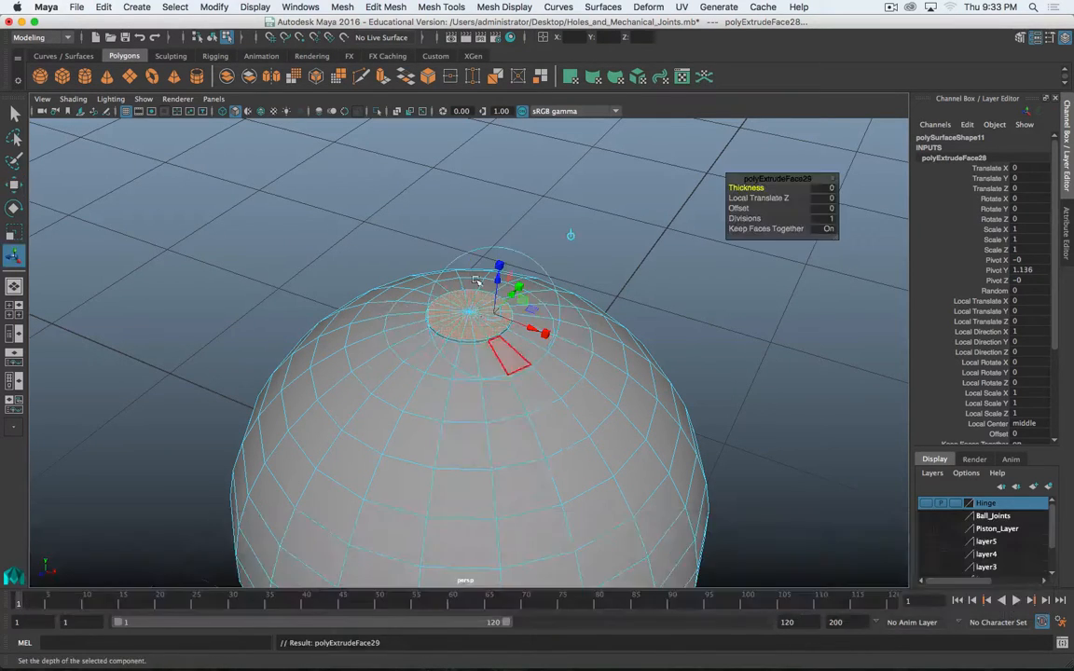
pyautogui.press('w')
pyautogui.moveTo(469, 259); pyautogui.dragTo(465, 110)
pyautogui.scroll(-4, 490, 303)
pyautogui.keyDown('alt'); pyautogui.moveTo(494, 421); pyautogui.dragTo(518, 363); pyautogui.keyUp('alt')
pyautogui.scroll(5, 518, 311)
pyautogui.scroll(-3, 520, 313)
pyautogui.press('3')
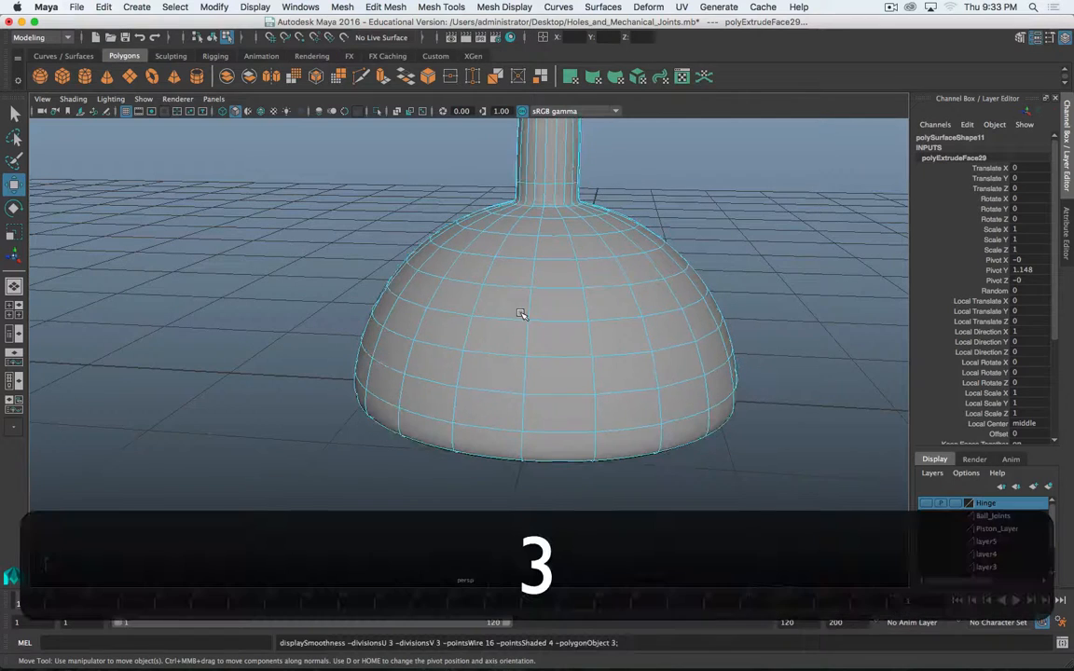
pyautogui.keyDown('alt'); pyautogui.moveTo(703, 428); pyautogui.dragTo(685, 377); pyautogui.keyUp('alt')
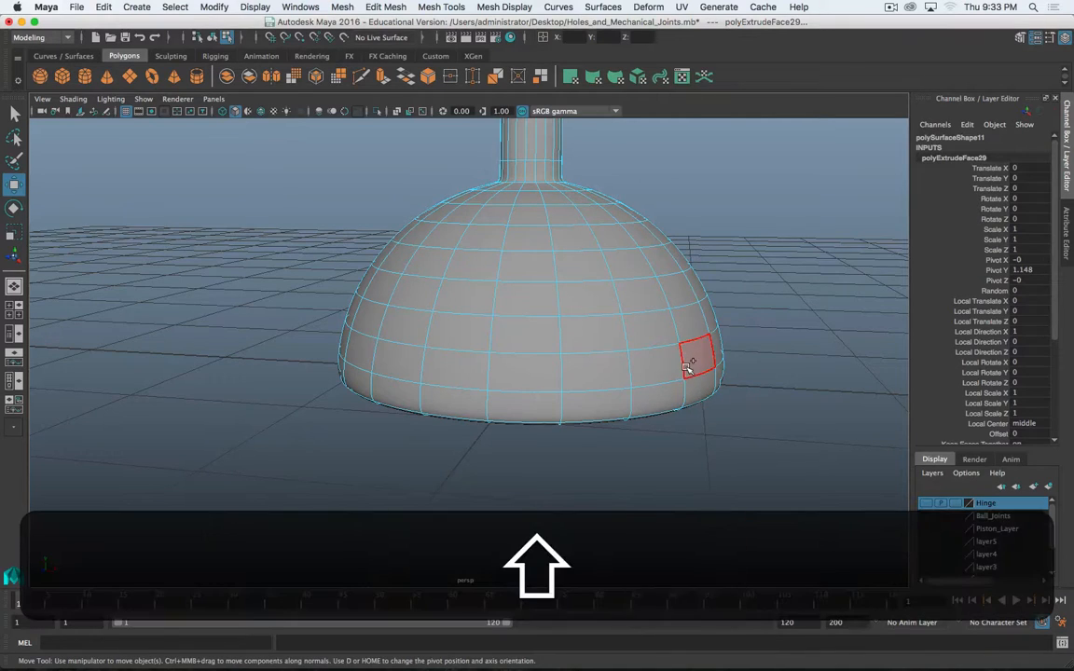
# Try merging a single face near the dome's lower rim to its center, and undo the merge
pyautogui.keyDown('shift'); pyautogui.rightClick(687, 366); pyautogui.keyUp('shift')
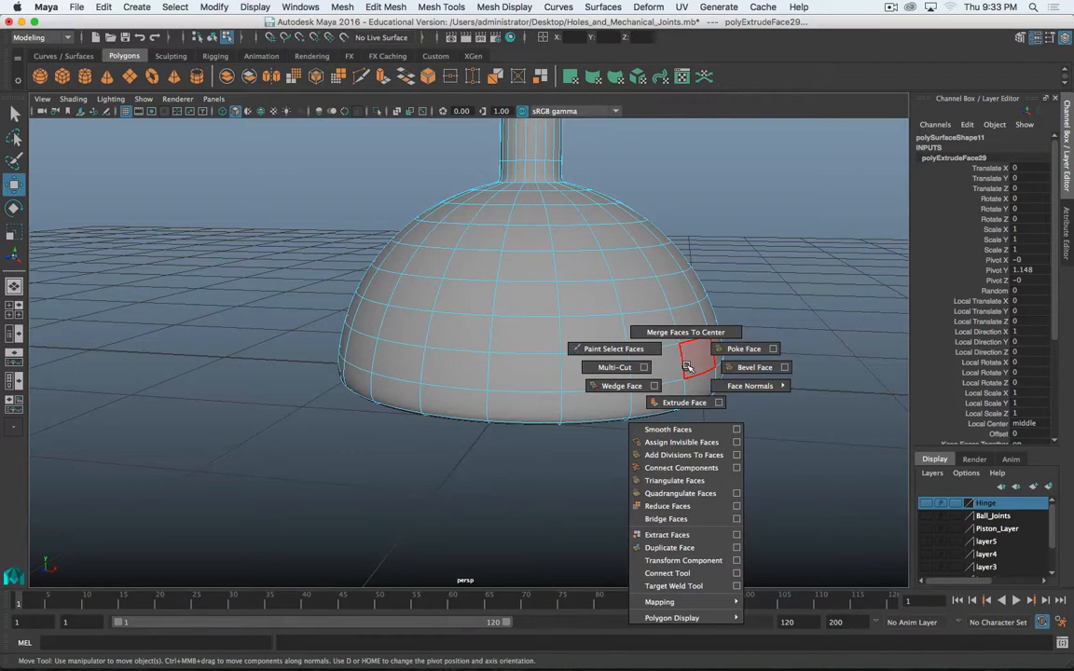
pyautogui.keyDown('shift'); pyautogui.rightClick(693, 365); pyautogui.keyUp('shift')
pyautogui.click(698, 376)
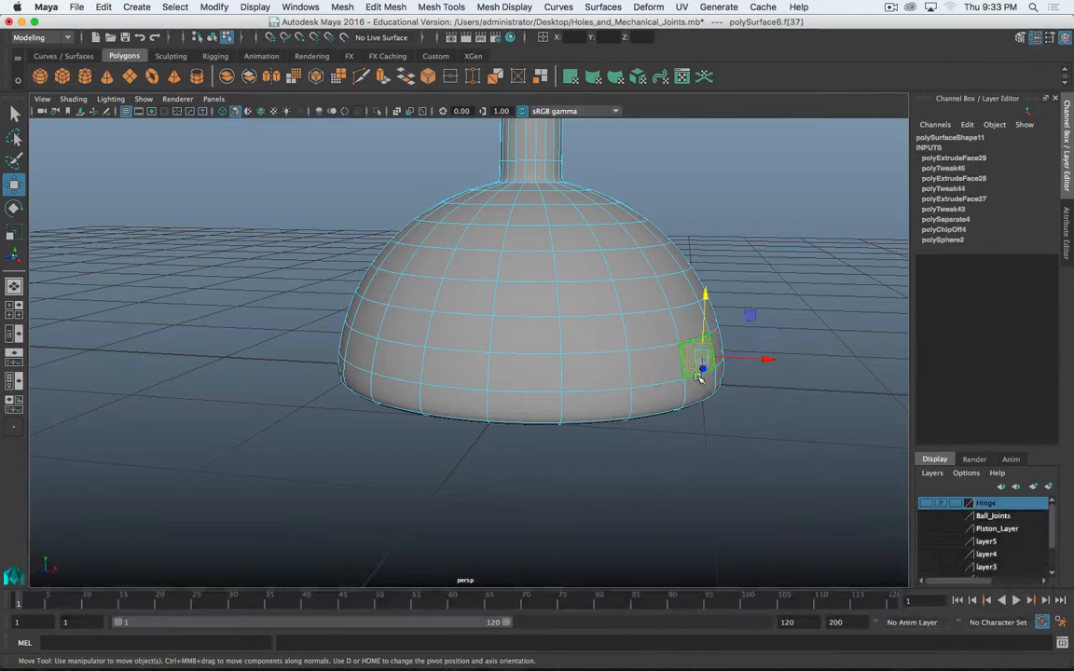
pyautogui.keyDown('shift'); pyautogui.moveTo(697, 369); pyautogui.dragTo(671, 366, button='right'); pyautogui.keyUp('shift')
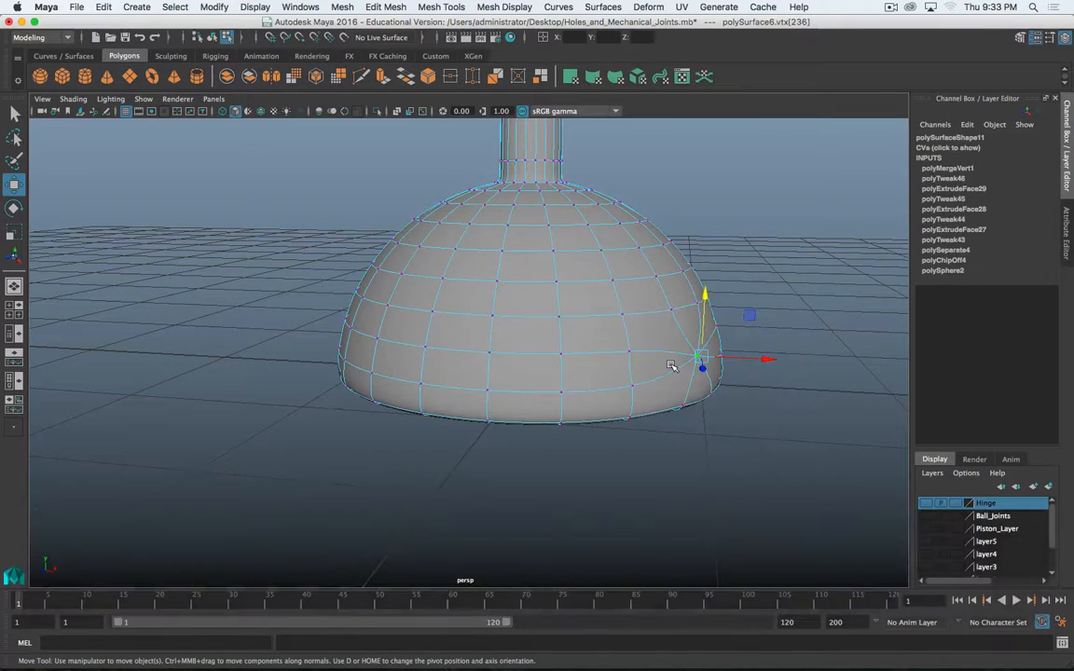
pyautogui.press('z')
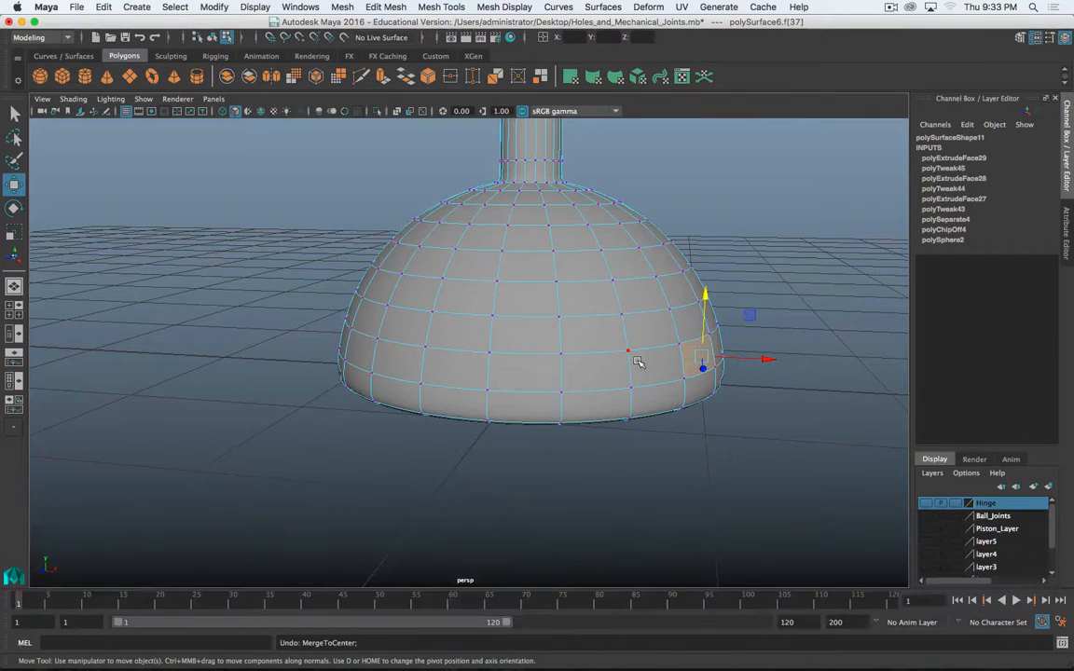
# Turn off smooth preview and use Insert Edge Loop to add a loop around the outer shell close to the bottom rim
pyautogui.press('1')
pyautogui.moveTo(622, 365); pyautogui.dragTo(616, 264, button='right')
pyautogui.keyDown('shift'); pyautogui.rightClick(606, 376); pyautogui.keyUp('shift')
pyautogui.keyDown('shift'); pyautogui.moveTo(607, 376); pyautogui.dragTo(630, 472, button='right'); pyautogui.keyUp('shift')
pyautogui.click(604, 385)
pyautogui.doubleClick(13, 251)
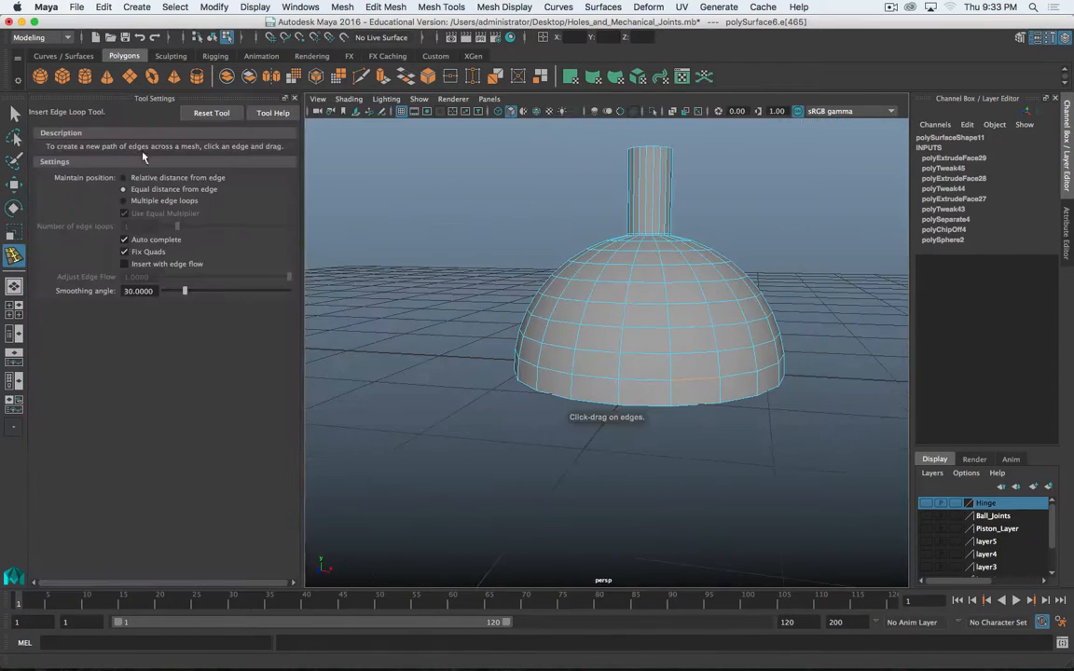
pyautogui.scroll(5, 712, 390)
pyautogui.keyDown('alt'); pyautogui.moveTo(712, 390); pyautogui.dragTo(628, 365, button='middle'); pyautogui.keyUp('alt')
pyautogui.moveTo(672, 355); pyautogui.dragTo(671, 355)
# Insert supporting edge loops near the outer and inner edges of the rim's underside and on the inner wall beside the rim
pyautogui.keyDown('alt'); pyautogui.moveTo(528, 377); pyautogui.dragTo(532, 340); pyautogui.keyUp('alt')
pyautogui.keyDown('alt'); pyautogui.moveTo(695, 253); pyautogui.dragTo(661, 305, button='middle'); pyautogui.keyUp('alt')
pyautogui.moveTo(661, 305)
pyautogui.keyDown('alt'); pyautogui.mouseDown()
pyautogui.moveTo(640, 333)
pyautogui.moveTo(668, 309)
pyautogui.mouseUp(); pyautogui.keyUp('alt')
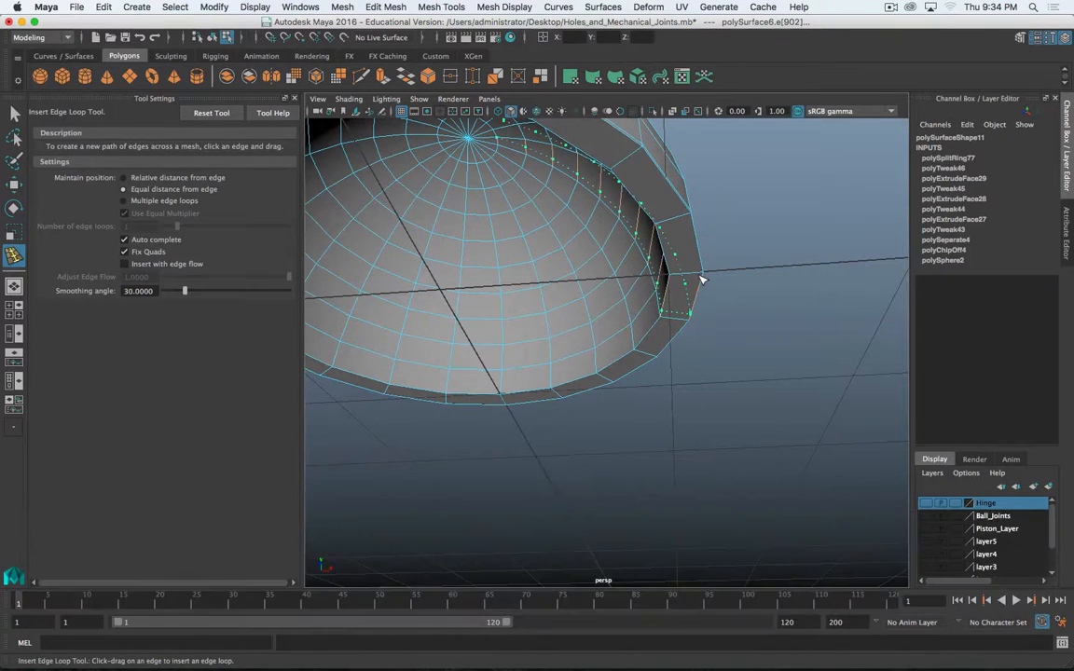
pyautogui.press('z')
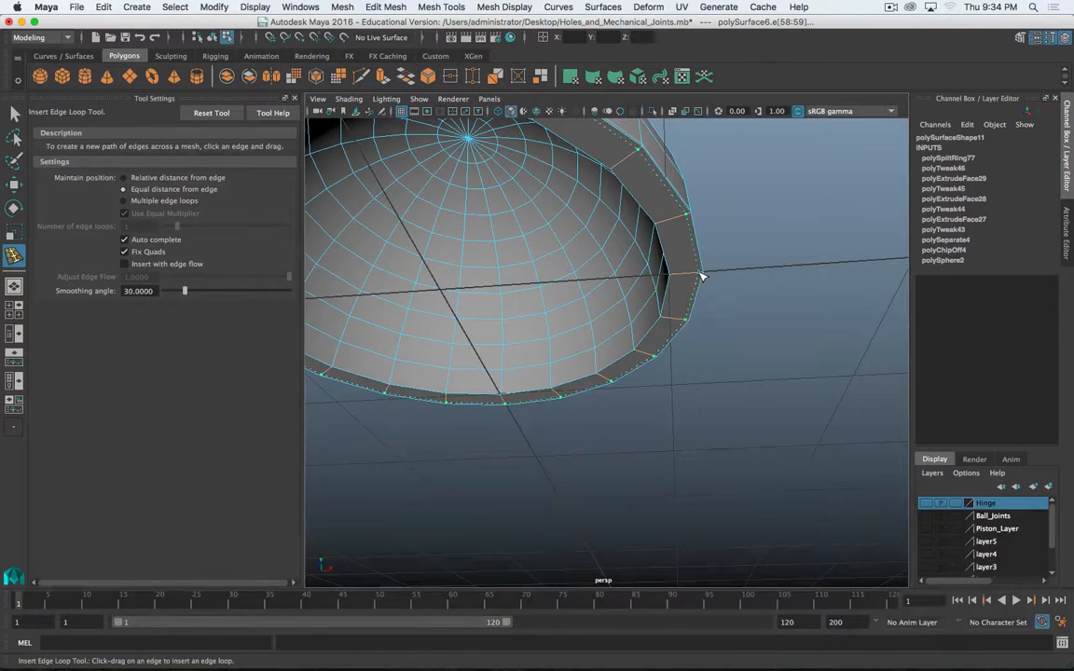
pyautogui.moveTo(702, 276); pyautogui.dragTo(687, 286)
pyautogui.click(674, 276)
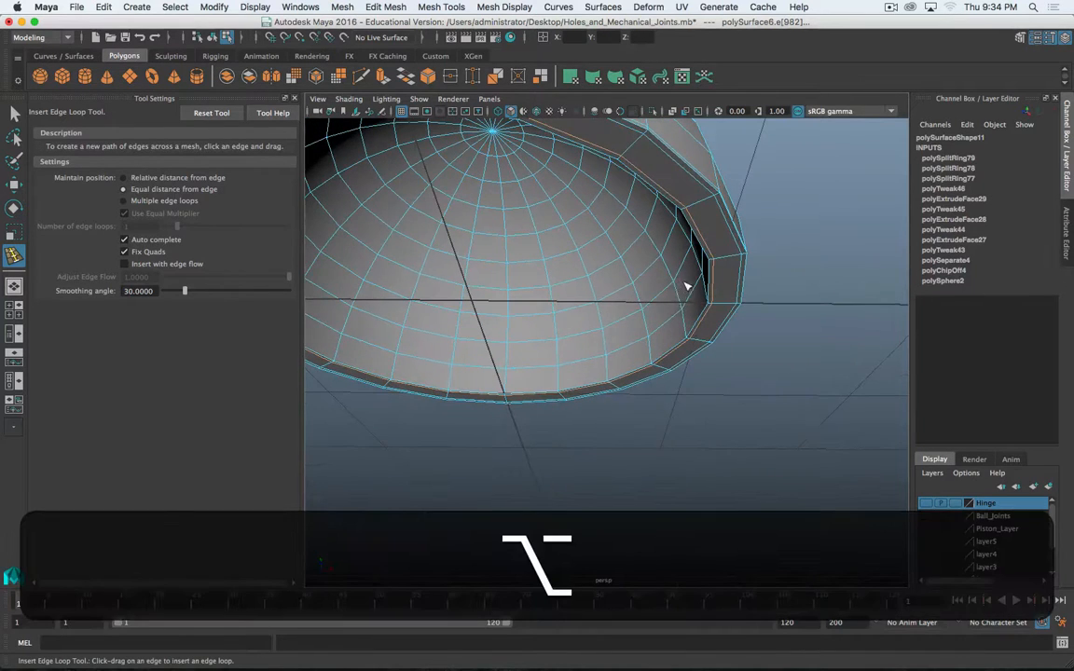
pyautogui.click(694, 337)
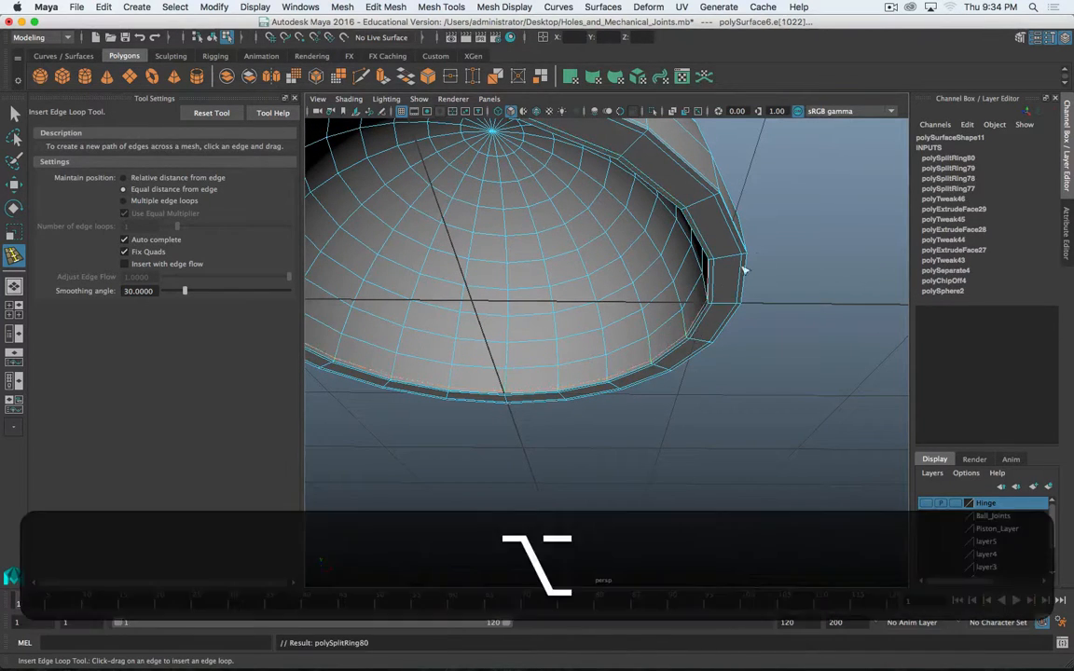
# Insert an edge loop on the dome around the stem's base, turn on smooth preview, and return to object mode
pyautogui.keyDown('alt'); pyautogui.moveTo(742, 271); pyautogui.dragTo(469, 327); pyautogui.keyUp('alt')
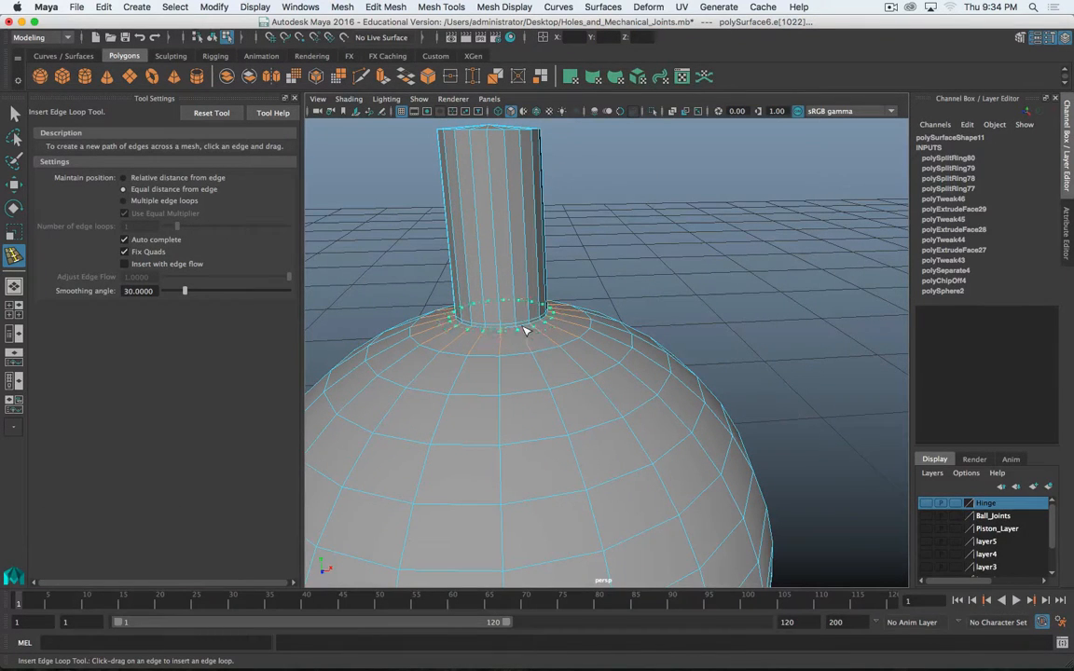
pyautogui.click(525, 331)
pyautogui.press('3')
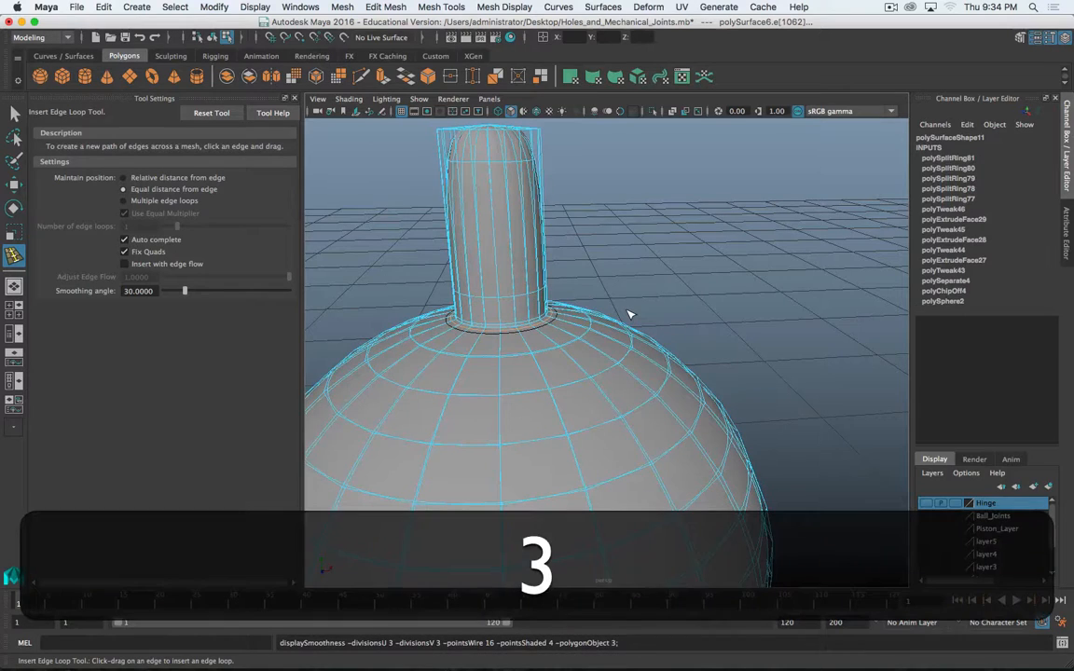
pyautogui.moveTo(522, 321); pyautogui.dragTo(562, 272, button='right')
pyautogui.click(635, 298)
pyautogui.press('q')
pyautogui.keyDown('alt'); pyautogui.moveTo(757, 413); pyautogui.dragTo(526, 321); pyautogui.keyUp('alt')
# Show all hidden objects and turn on smooth preview for the lower ball
pyautogui.click(256, 7)
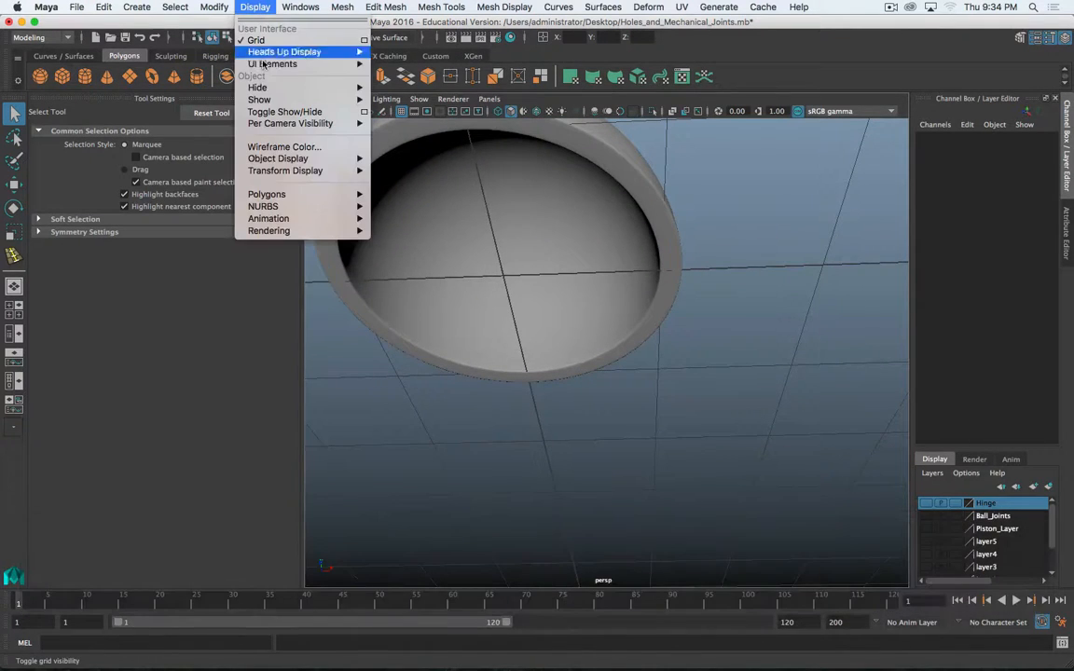
pyautogui.moveTo(261, 98)
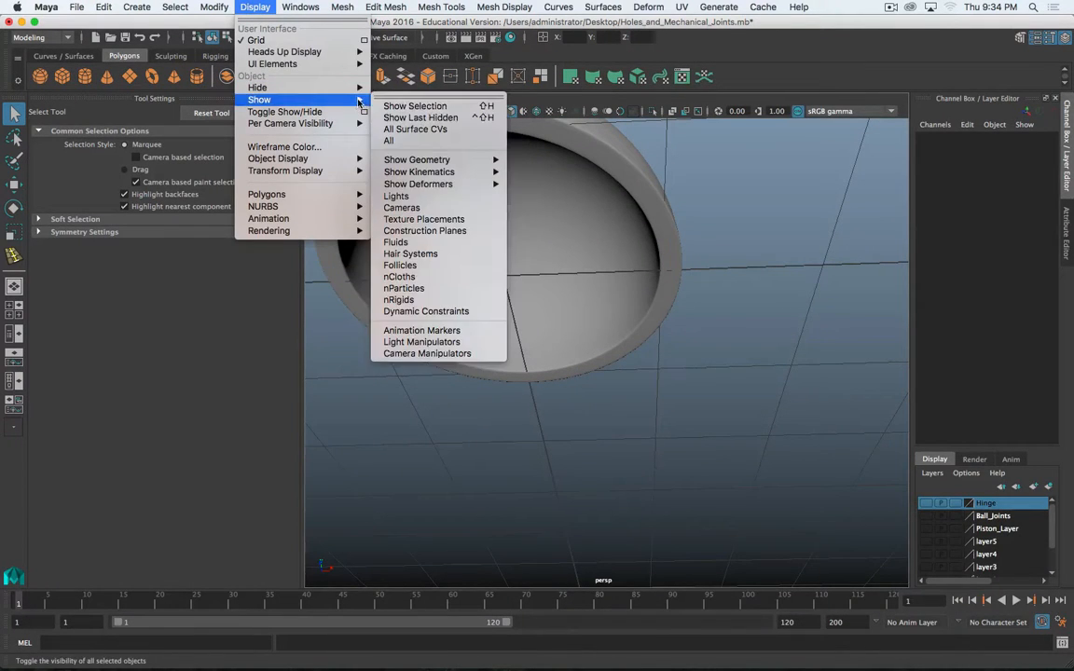
pyautogui.click(394, 138)
pyautogui.keyDown('alt'); pyautogui.moveTo(484, 222); pyautogui.dragTo(671, 255); pyautogui.keyUp('alt')
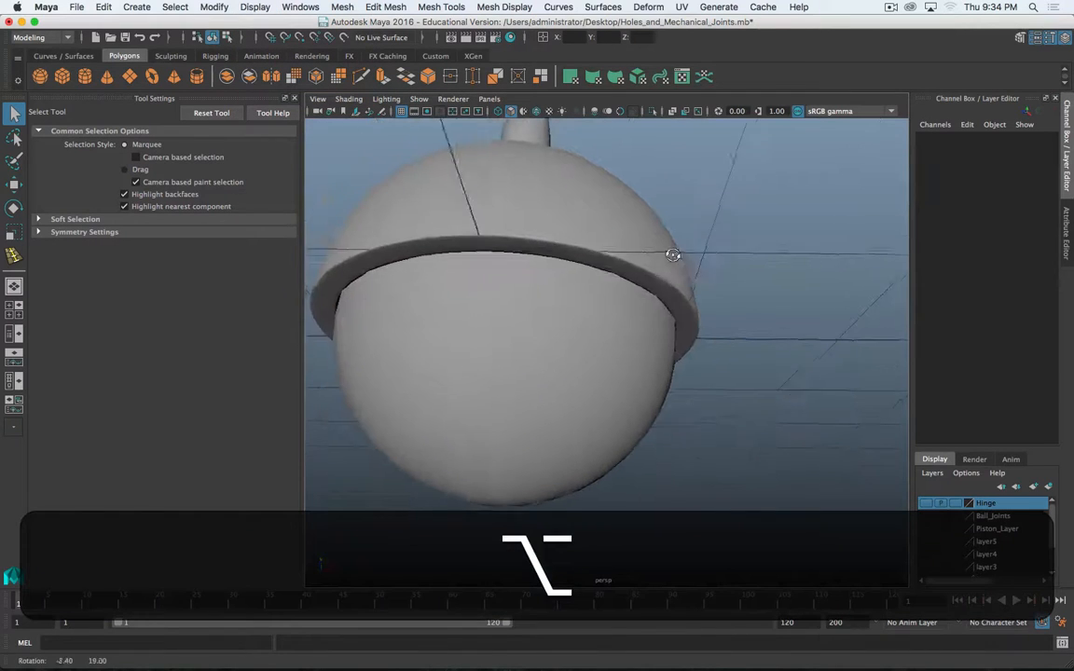
pyautogui.click(538, 407)
pyautogui.press('3')
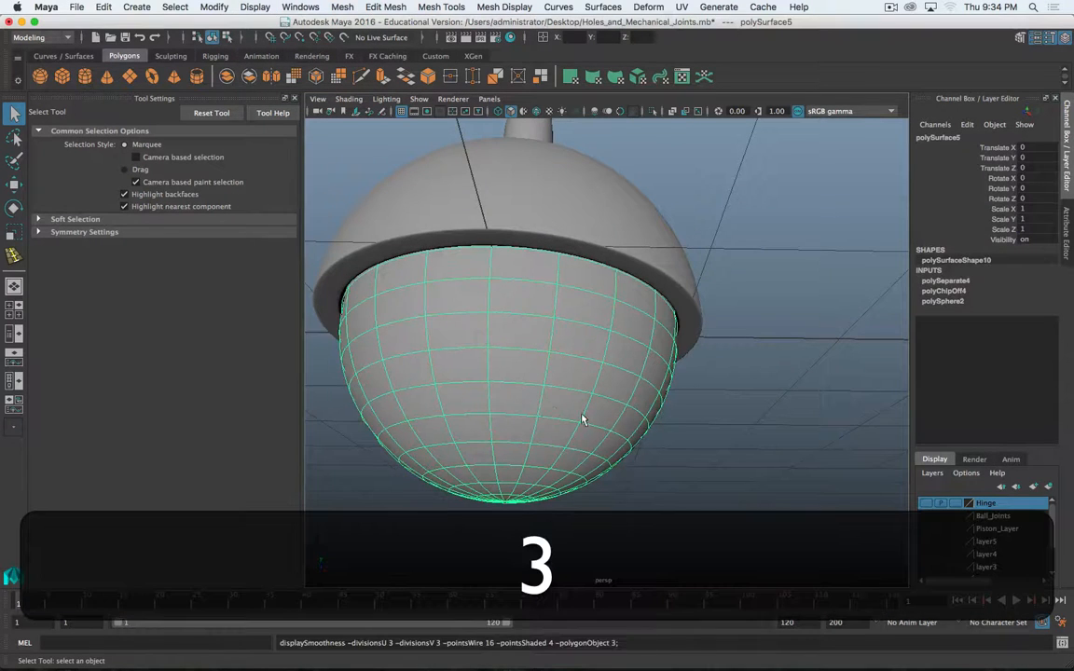
pyautogui.click(745, 412)
pyautogui.keyDown('alt'); pyautogui.moveTo(744, 412); pyautogui.dragTo(751, 446); pyautogui.keyUp('alt')
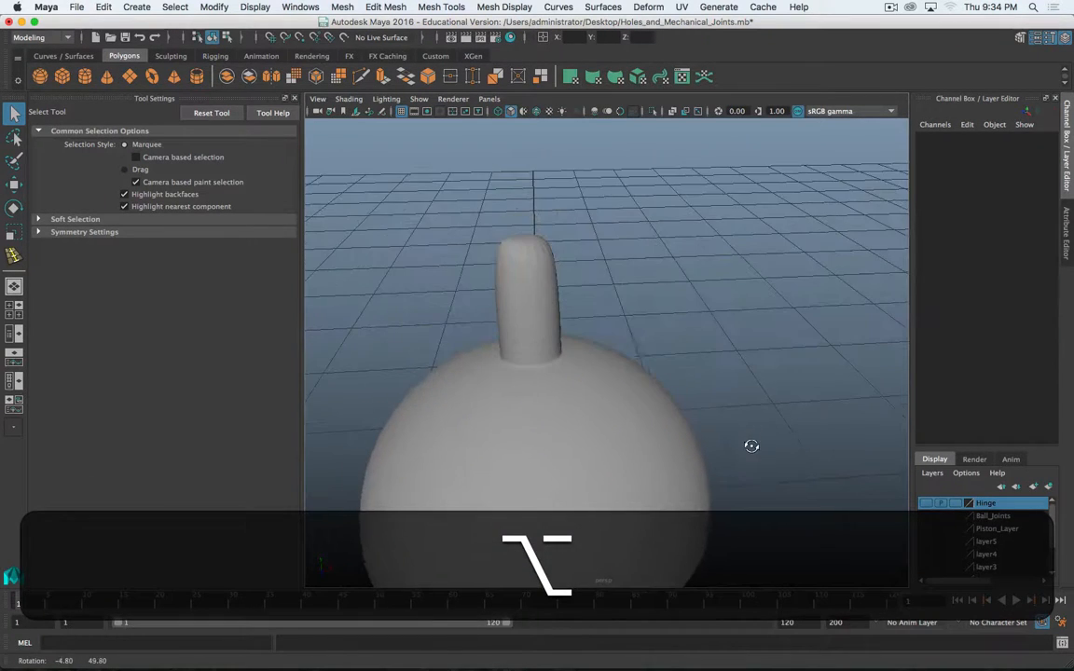
# Select the socket with its stem in object mode and activate the Rotate tool
pyautogui.click(549, 276)
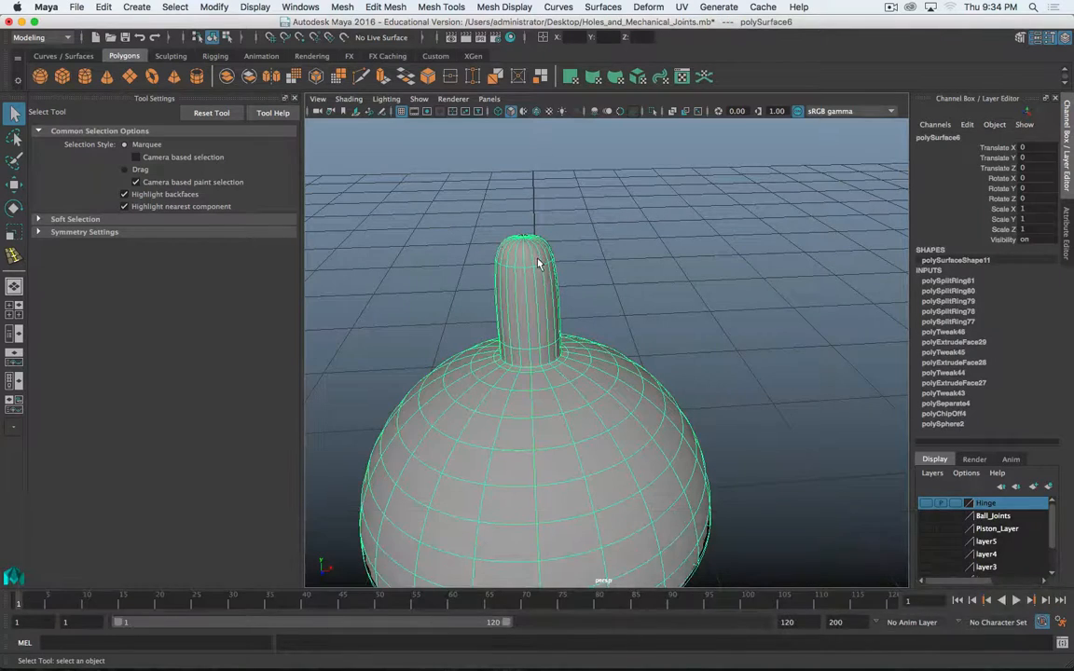
pyautogui.scroll(3, 551, 311)
pyautogui.scroll(-5, 556, 371)
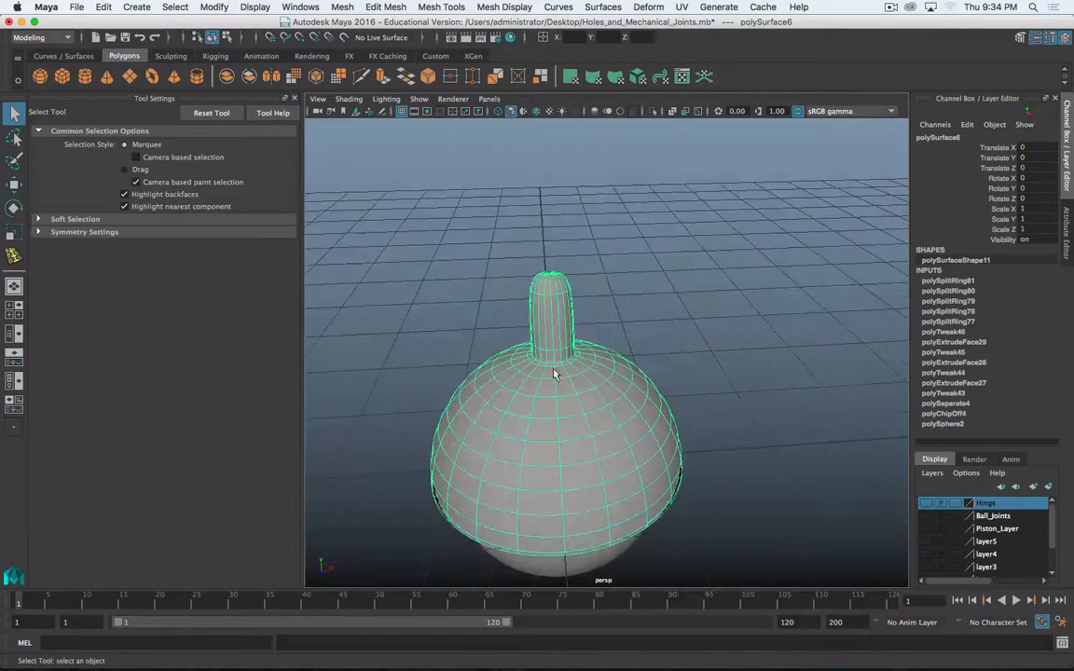
pyautogui.keyDown('alt'); pyautogui.moveTo(555, 371); pyautogui.dragTo(703, 373); pyautogui.keyUp('alt')
pyautogui.keyDown('alt'); pyautogui.moveTo(615, 373); pyautogui.dragTo(611, 366); pyautogui.keyUp('alt')
pyautogui.rightClick(610, 302)
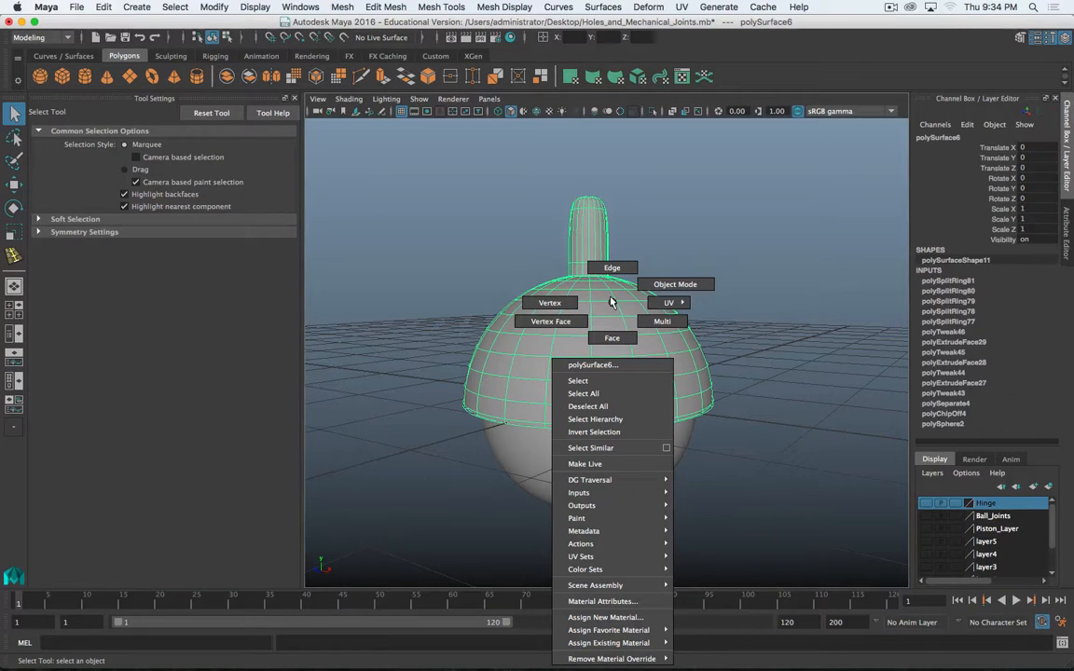
pyautogui.moveTo(611, 297)
pyautogui.mouseDown(button='right')
pyautogui.moveTo(608, 324)
pyautogui.moveTo(615, 305)
pyautogui.mouseUp(button='right')
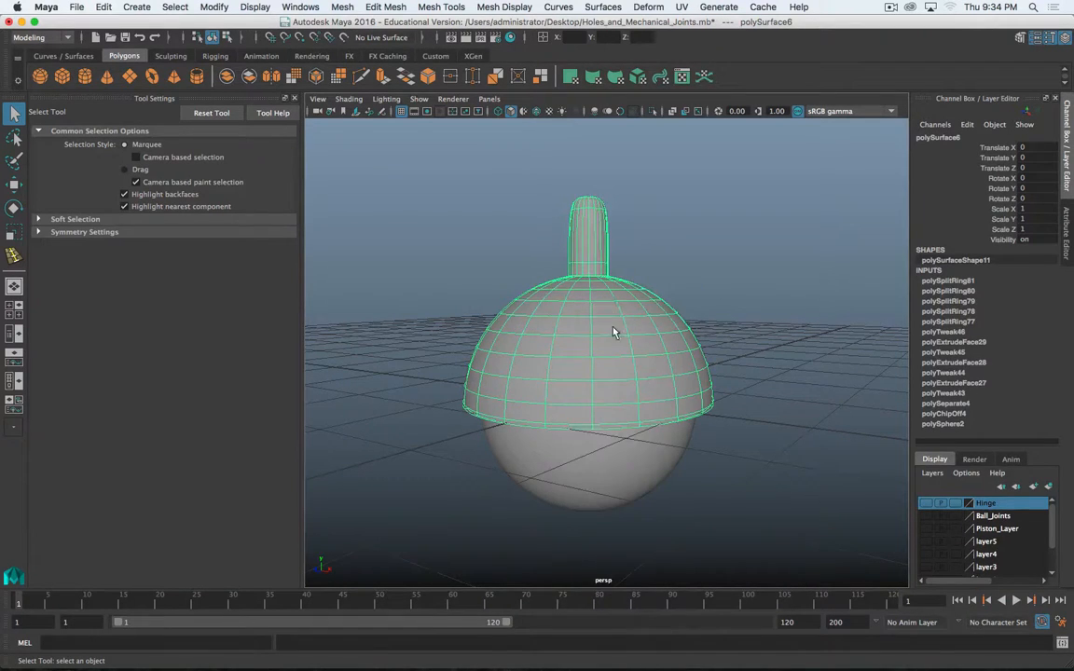
pyautogui.press('e')
pyautogui.rightClick(613, 363)
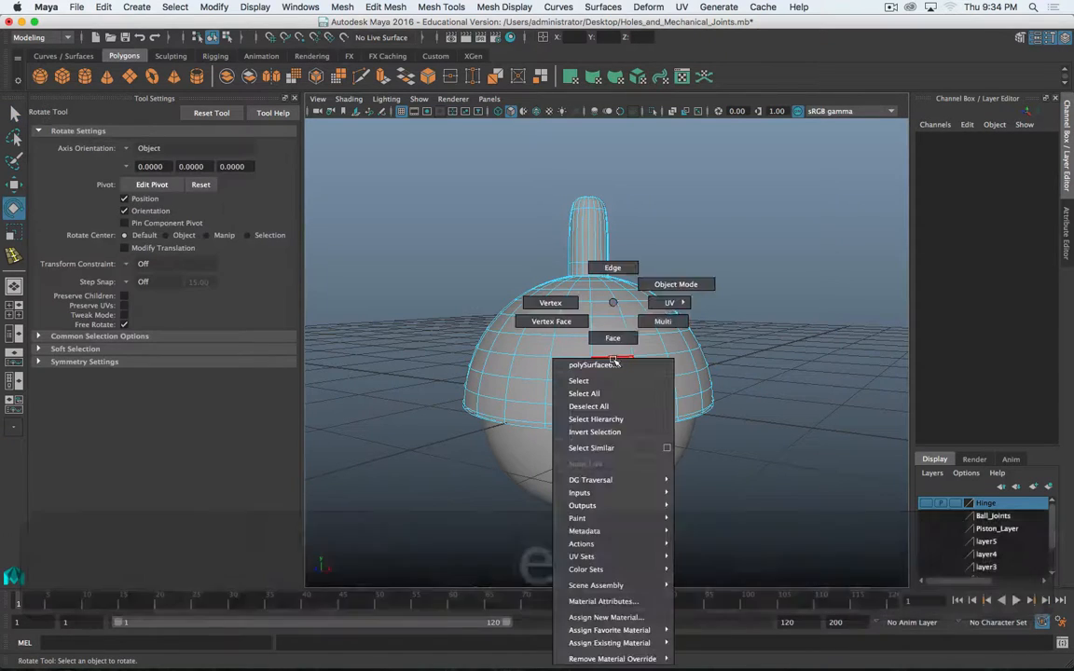
pyautogui.moveTo(613, 361); pyautogui.dragTo(668, 289, button='right')
pyautogui.click(610, 347)
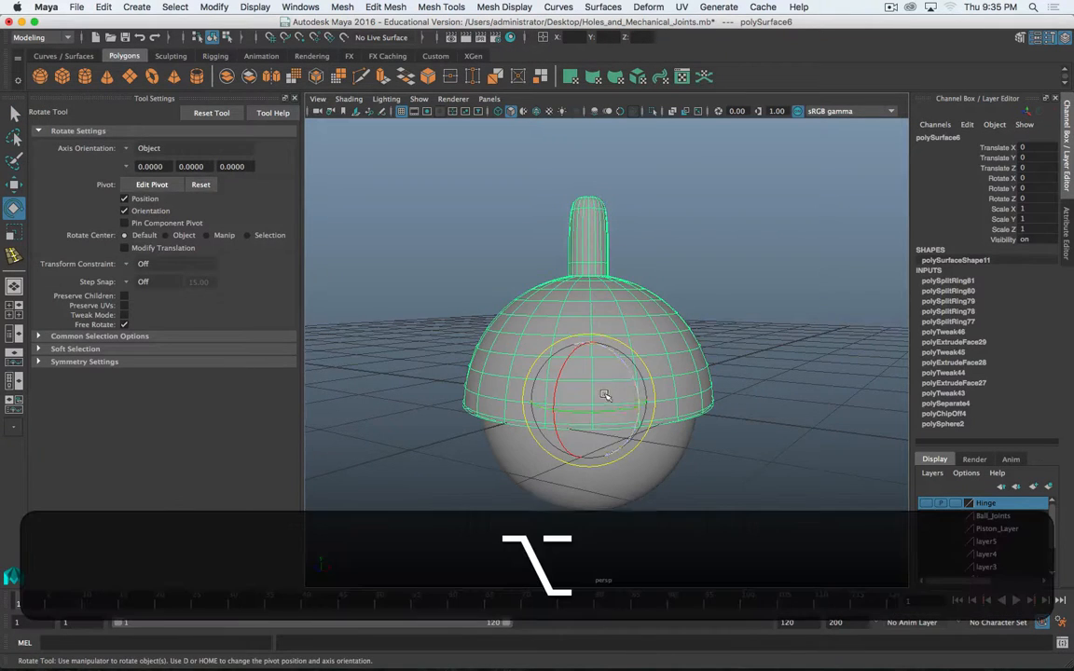
# Try rotating the socket freely around the ball, and undo the rotation
pyautogui.keyDown('alt'); pyautogui.moveTo(604, 395); pyautogui.dragTo(569, 384); pyautogui.keyUp('alt')
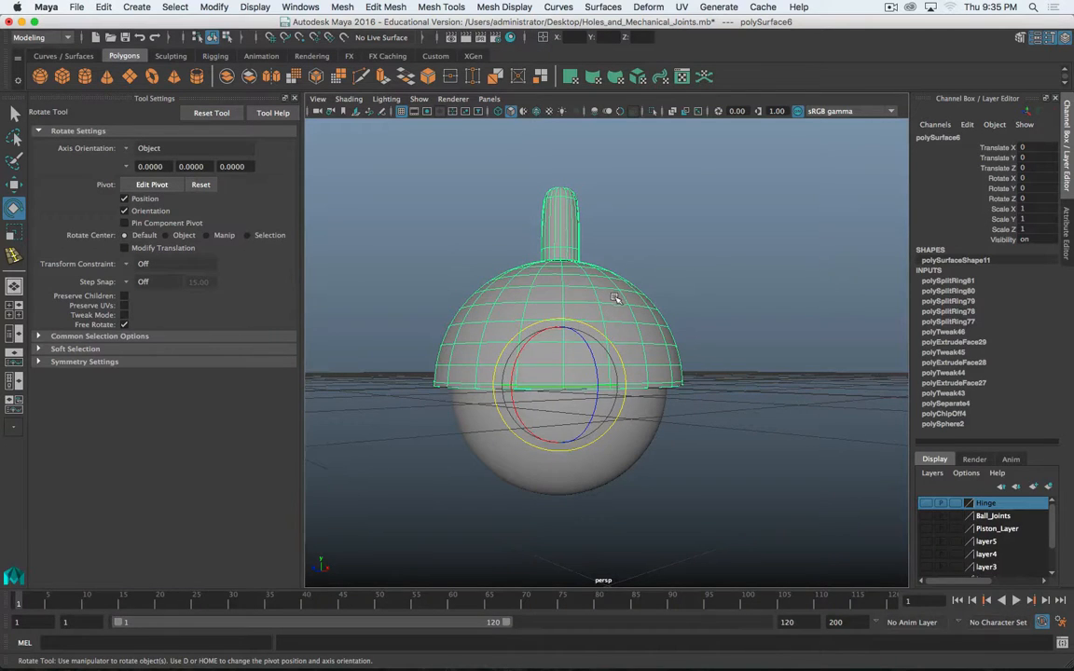
pyautogui.keyDown('alt'); pyautogui.moveTo(615, 298); pyautogui.dragTo(560, 374); pyautogui.keyUp('alt')
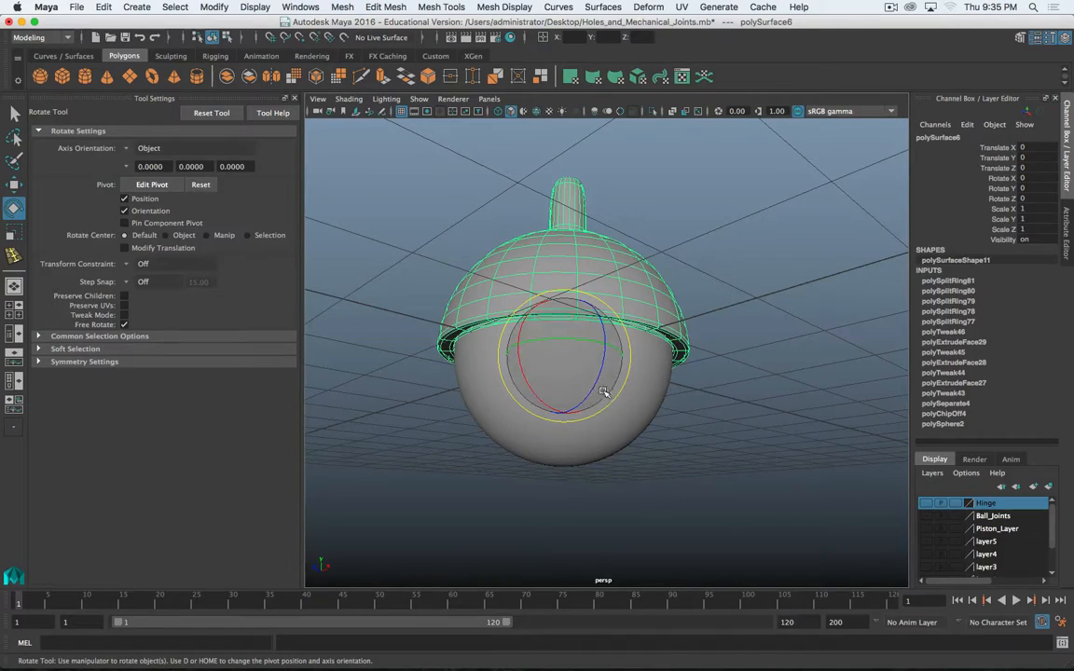
pyautogui.press('alt')
pyautogui.keyDown('alt'); pyautogui.moveTo(594, 373); pyautogui.dragTo(578, 385); pyautogui.keyUp('alt')
pyautogui.moveTo(582, 345)
pyautogui.keyDown('alt'); pyautogui.mouseDown()
pyautogui.moveTo(561, 347)
pyautogui.moveTo(563, 447)
pyautogui.moveTo(622, 358)
pyautogui.moveTo(710, 379)
pyautogui.moveTo(484, 353)
pyautogui.moveTo(565, 350)
pyautogui.moveTo(578, 363)
pyautogui.mouseUp(); pyautogui.keyUp('alt')
pyautogui.press('z')
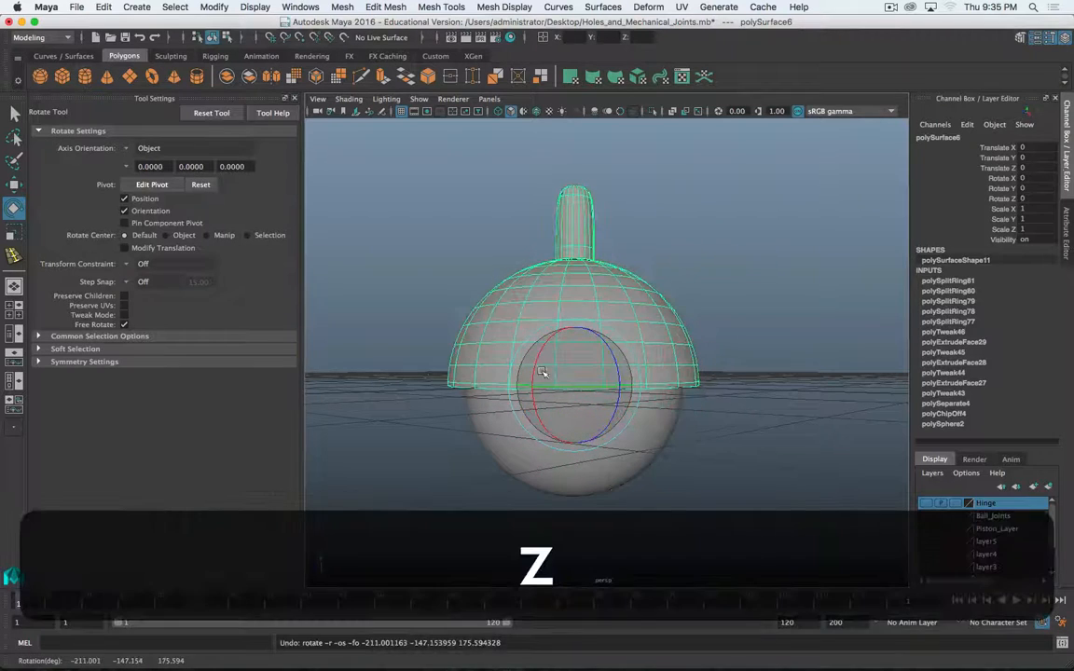
# Try moving the socket's pivot up by about 0.856 and rotating the socket around it, and undo both changes
pyautogui.press('d')
pyautogui.moveTo(577, 320); pyautogui.dragTo(604, 268)
pyautogui.press('d')
pyautogui.press('r')
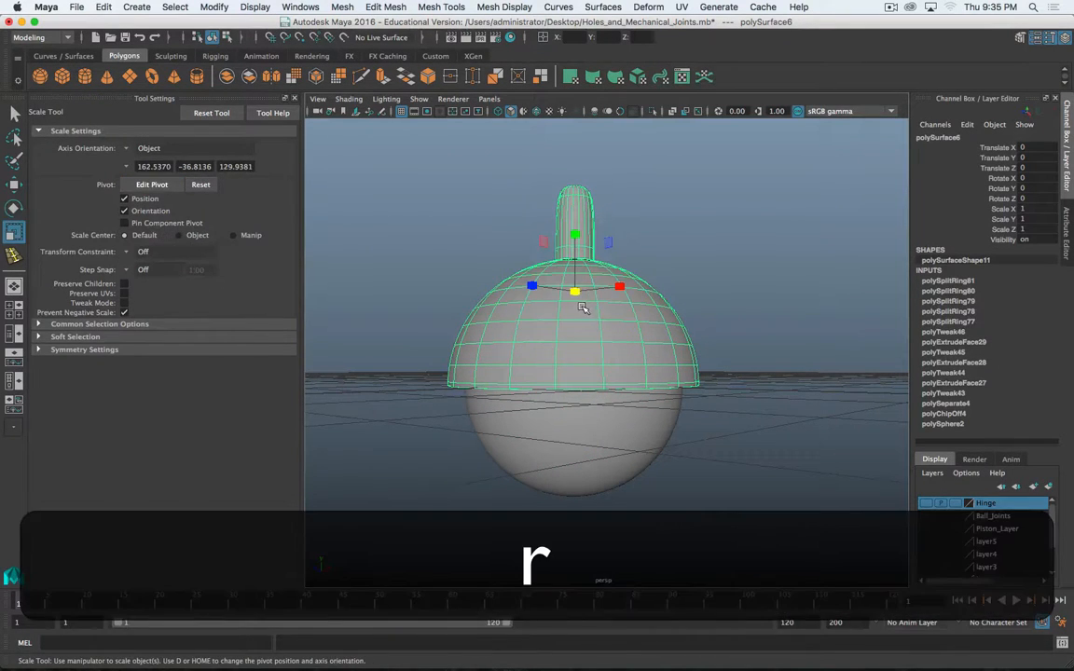
pyautogui.press('e')
pyautogui.moveTo(579, 321); pyautogui.dragTo(580, 492)
pyautogui.press('z')
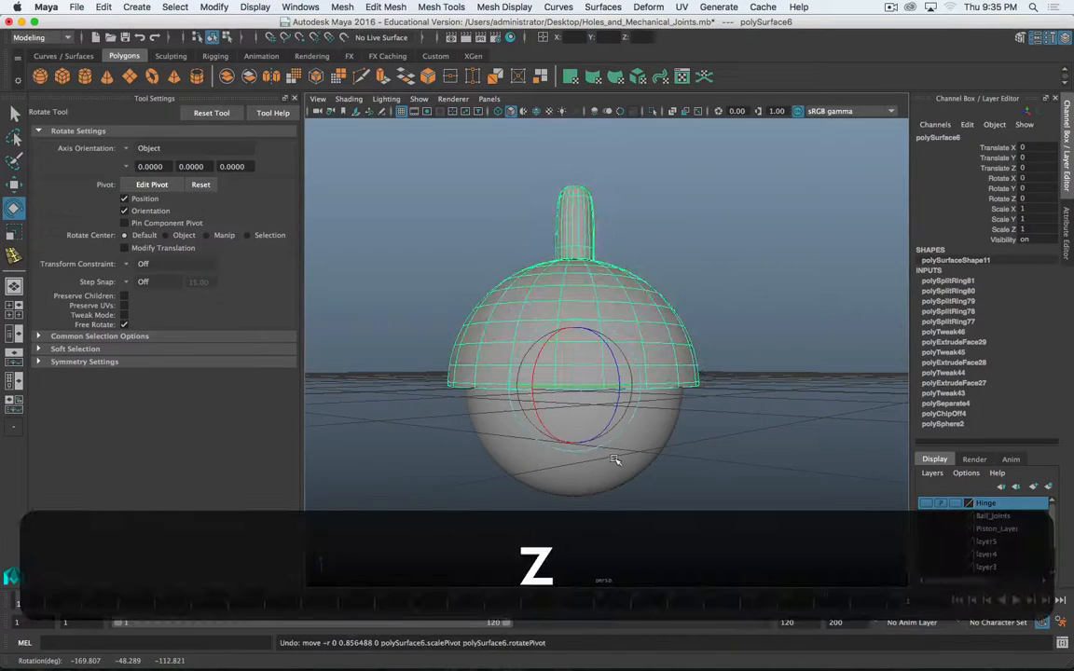
# Show the Ball_Joints layer and briefly toggle the Hinge layer on and off
pyautogui.keyDown('alt'); pyautogui.moveTo(660, 413); pyautogui.dragTo(612, 416); pyautogui.keyUp('alt')
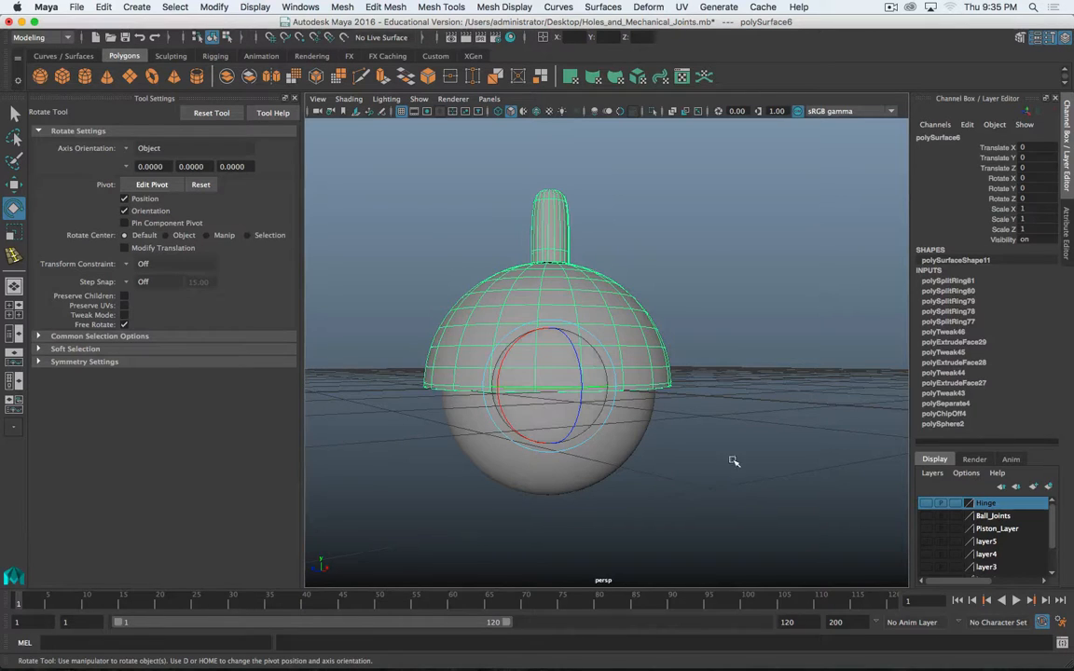
pyautogui.scroll(-3, 679, 413)
pyautogui.scroll(3, 679, 413)
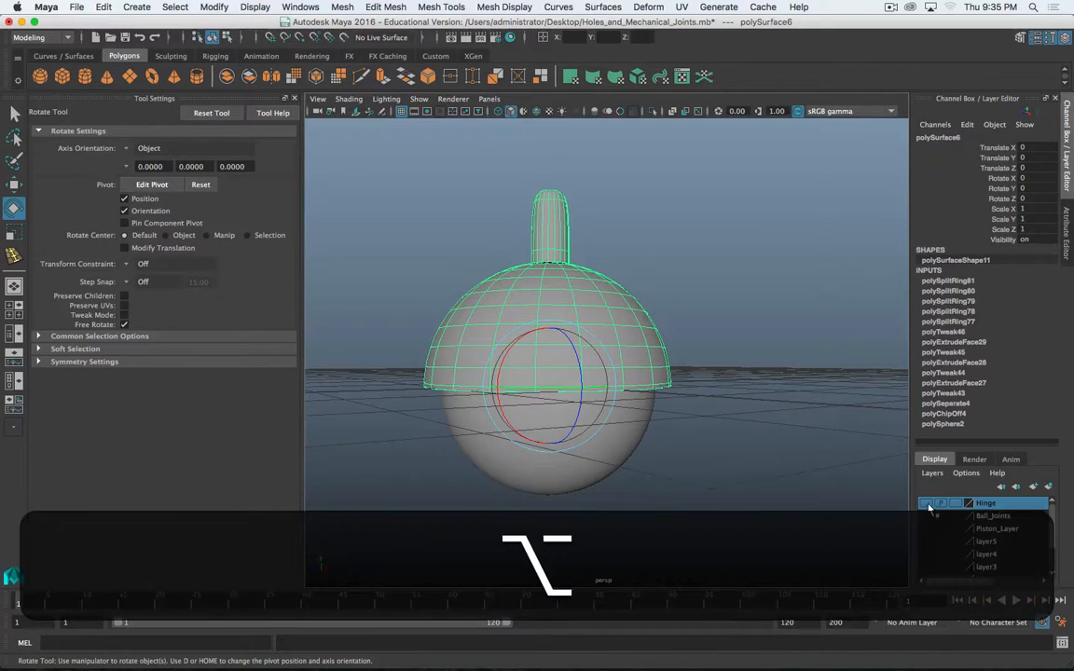
pyautogui.scroll(-5, 798, 480)
pyautogui.keyDown('alt'); pyautogui.moveTo(798, 474); pyautogui.dragTo(792, 413); pyautogui.keyUp('alt')
pyautogui.click(926, 516)
pyautogui.click(927, 504)
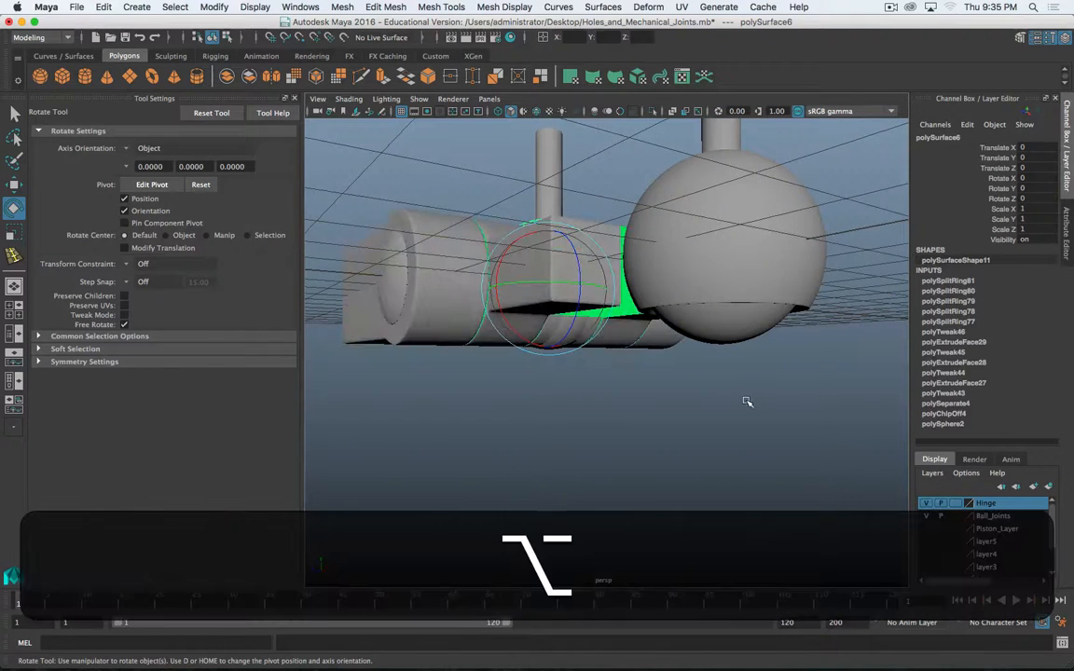
pyautogui.click(927, 504)
# Select the deeper socket in the Ball_Joints layer and examine how it wraps its ball compared with the new joint
pyautogui.keyDown('alt'); pyautogui.moveTo(765, 426); pyautogui.dragTo(663, 415); pyautogui.keyUp('alt')
pyautogui.click(760, 300)
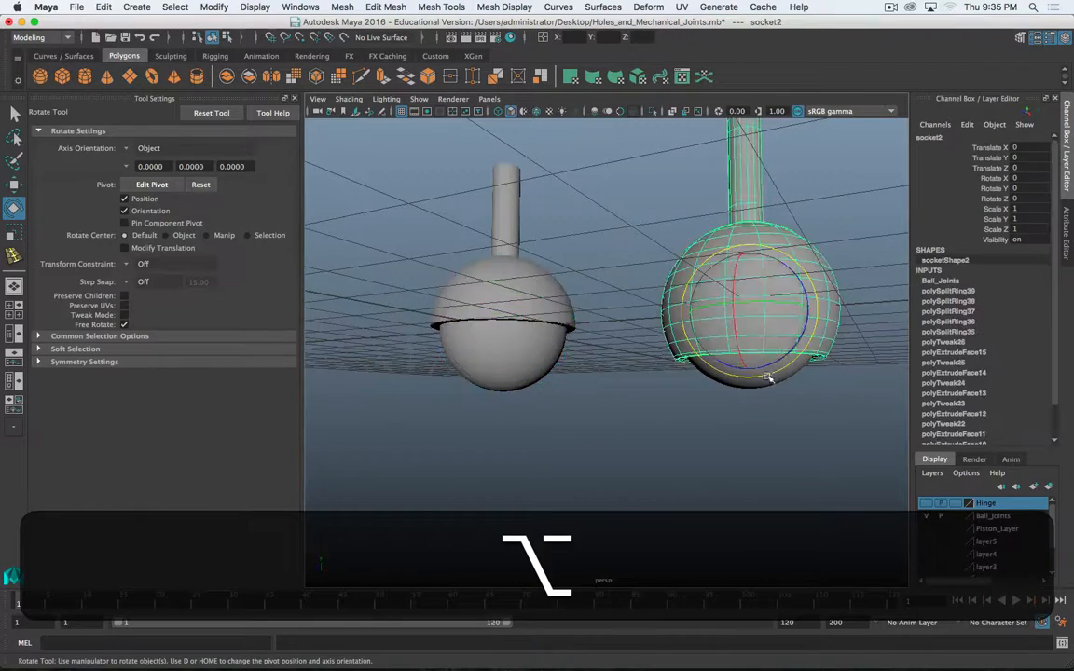
pyautogui.keyDown('alt'); pyautogui.moveTo(692, 339); pyautogui.dragTo(741, 364); pyautogui.keyUp('alt')
pyautogui.keyDown('alt'); pyautogui.moveTo(550, 294); pyautogui.dragTo(562, 317); pyautogui.keyUp('alt')
pyautogui.keyDown('alt'); pyautogui.moveTo(656, 351); pyautogui.dragTo(704, 371); pyautogui.keyUp('alt')
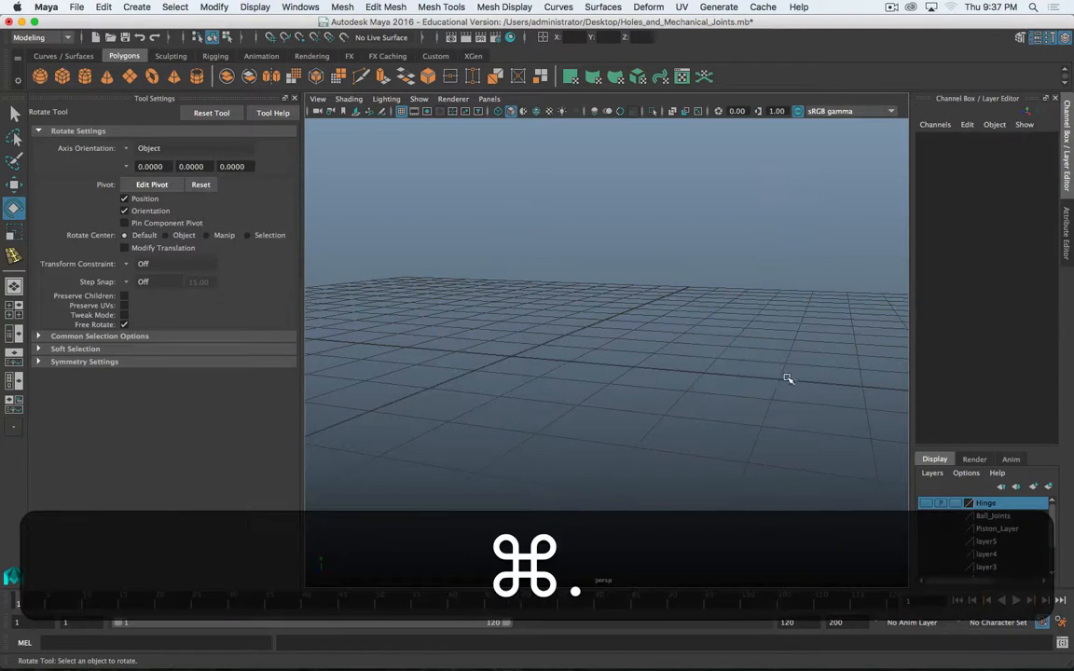
# Show the Hinge layer and assign one plain grey material to all of the hinge parts
pyautogui.click(926, 504)
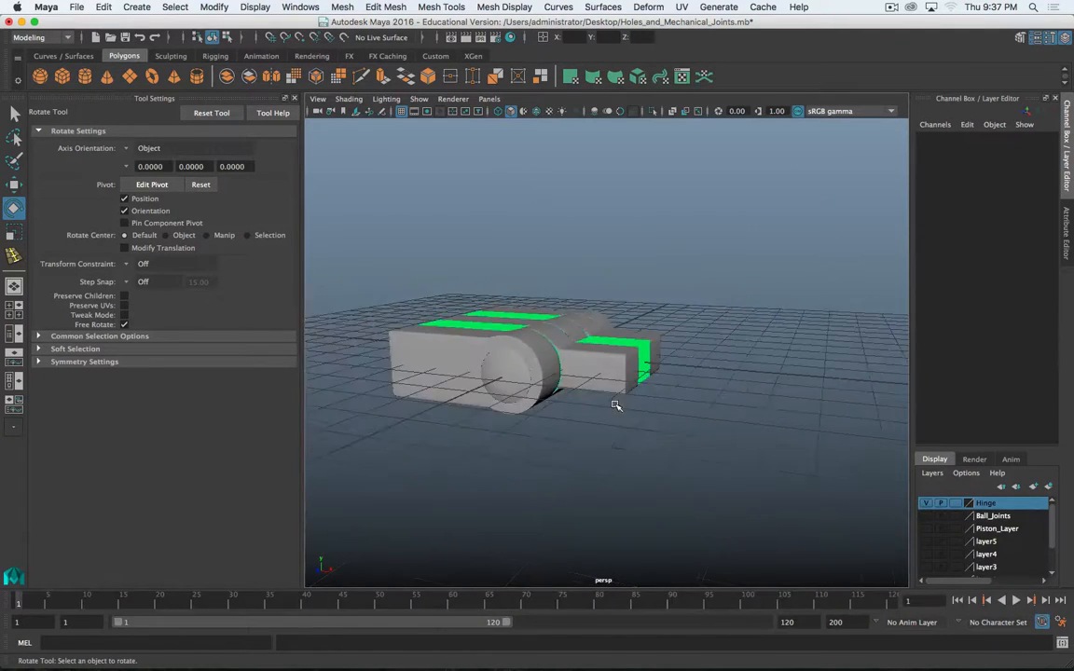
pyautogui.keyDown('alt'); pyautogui.moveTo(616, 404); pyautogui.dragTo(578, 459); pyautogui.keyUp('alt')
pyautogui.moveTo(721, 279); pyautogui.dragTo(445, 471)
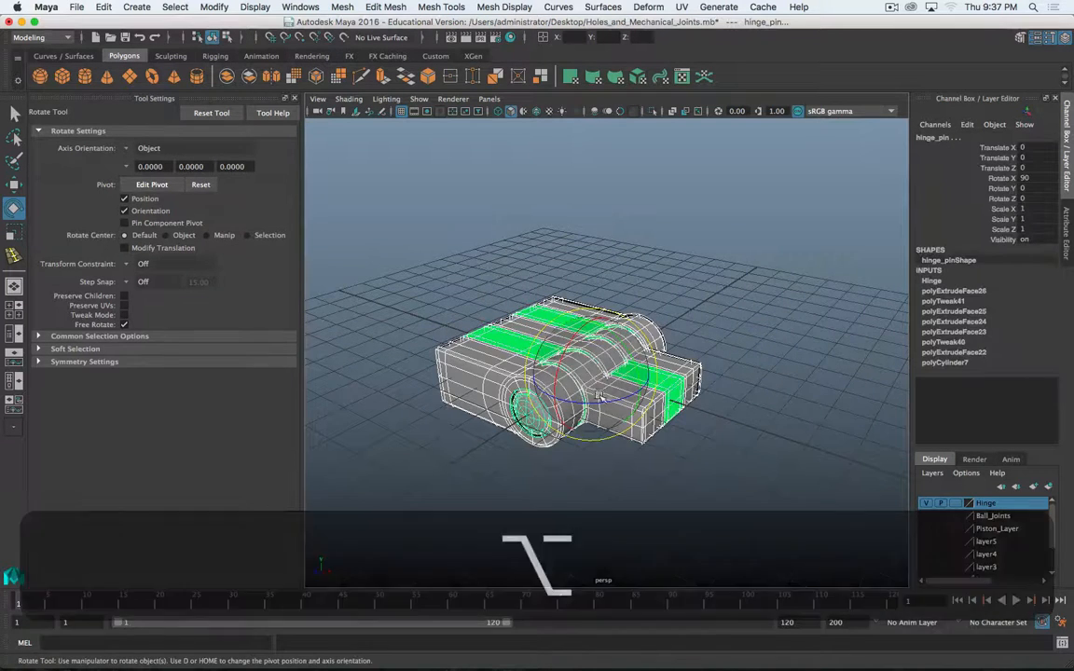
pyautogui.press('q')
pyautogui.moveTo(602, 303); pyautogui.dragTo(678, 642, button='right')
pyautogui.click(730, 448)
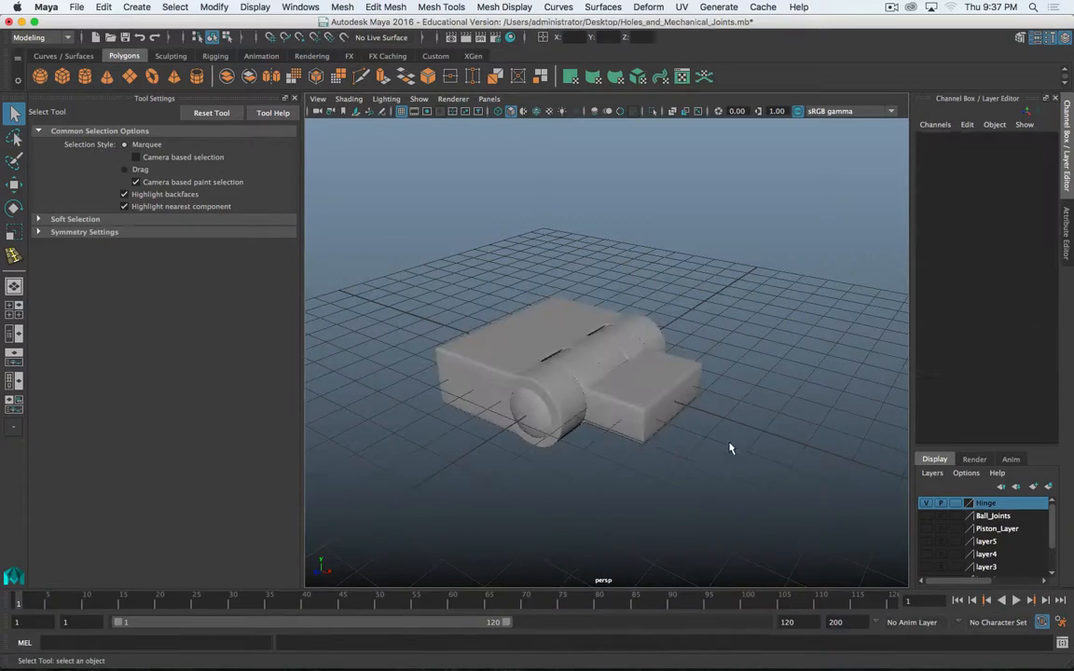
# Slide the hinge pin out of the hinge along Z to a Translate Z of 6.636
pyautogui.keyDown('alt'); pyautogui.moveTo(730, 448); pyautogui.dragTo(307, 475); pyautogui.keyUp('alt')
pyautogui.click(564, 373)
pyautogui.press('w')
pyautogui.keyDown('alt'); pyautogui.moveTo(378, 414); pyautogui.dragTo(604, 356); pyautogui.keyUp('alt')
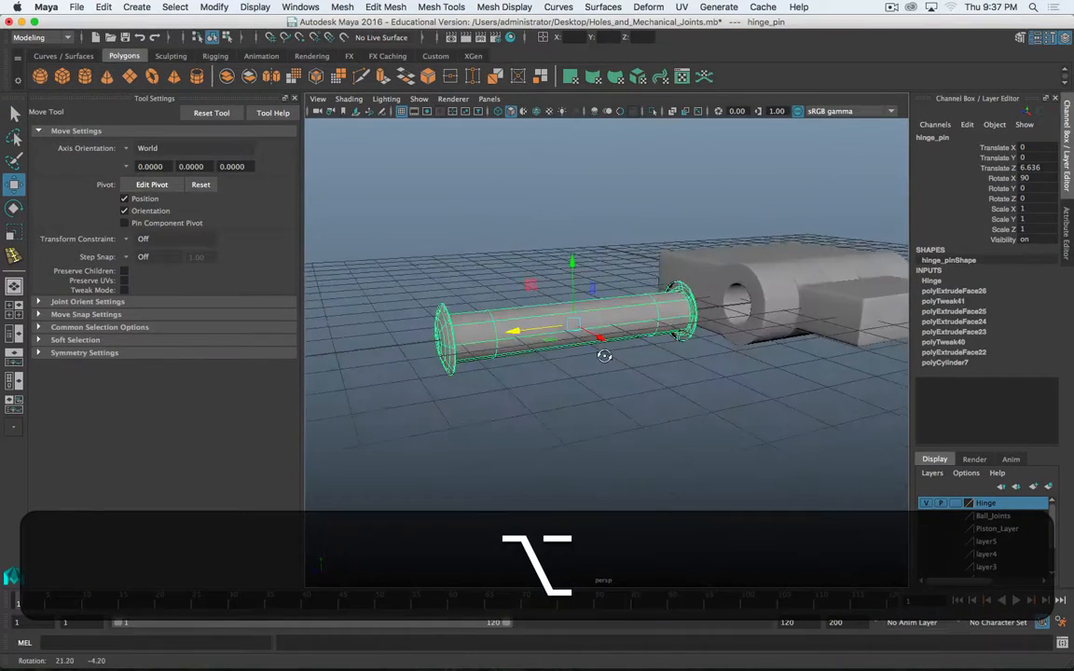
pyautogui.keyDown('alt'); pyautogui.moveTo(604, 355); pyautogui.dragTo(666, 344, button='right'); pyautogui.keyUp('alt')
pyautogui.keyDown('alt'); pyautogui.moveTo(667, 343); pyautogui.dragTo(545, 333); pyautogui.keyUp('alt')
pyautogui.keyDown('alt'); pyautogui.moveTo(546, 319); pyautogui.dragTo(485, 321, button='right'); pyautogui.keyUp('alt')
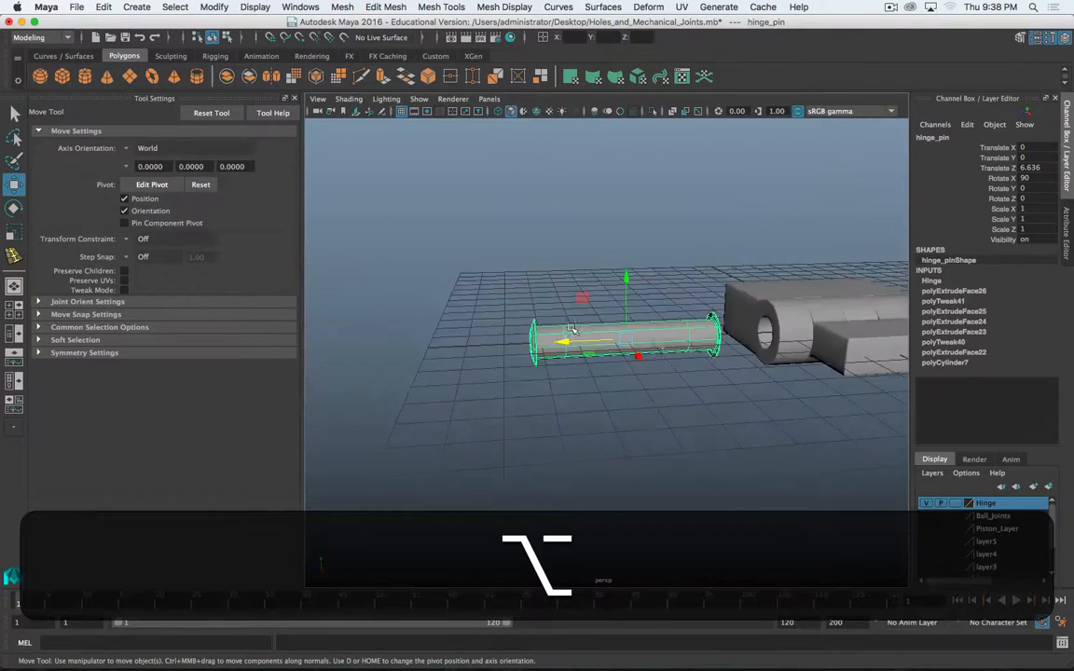
pyautogui.keyDown('alt'); pyautogui.moveTo(656, 343); pyautogui.dragTo(578, 318, button='middle'); pyautogui.keyUp('alt')
pyautogui.moveTo(539, 313)
pyautogui.keyDown('alt'); pyautogui.mouseDown()
pyautogui.moveTo(595, 319)
pyautogui.moveTo(523, 314)
pyautogui.mouseUp(); pyautogui.keyUp('alt')
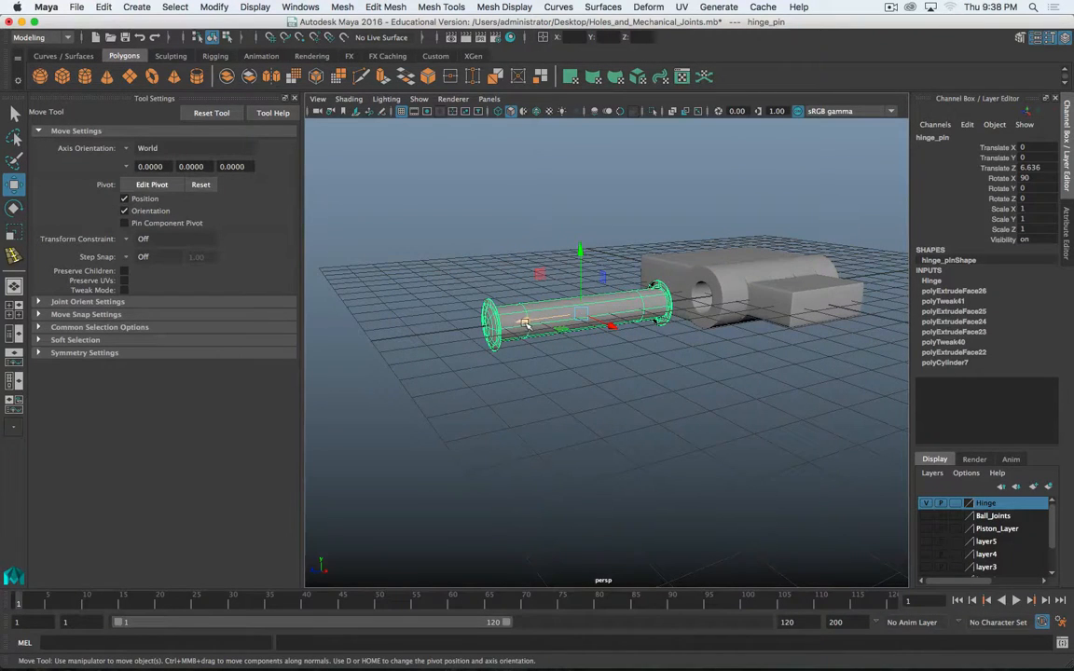
# Select the hinge's large side, display it unsmoothed, and examine how its knuckles interlock with the smaller side
pyautogui.keyDown('alt'); pyautogui.moveTo(697, 310); pyautogui.dragTo(682, 337); pyautogui.keyUp('alt')
pyautogui.click(681, 338)
pyautogui.keyDown('alt'); pyautogui.moveTo(683, 420); pyautogui.dragTo(700, 410); pyautogui.keyUp('alt')
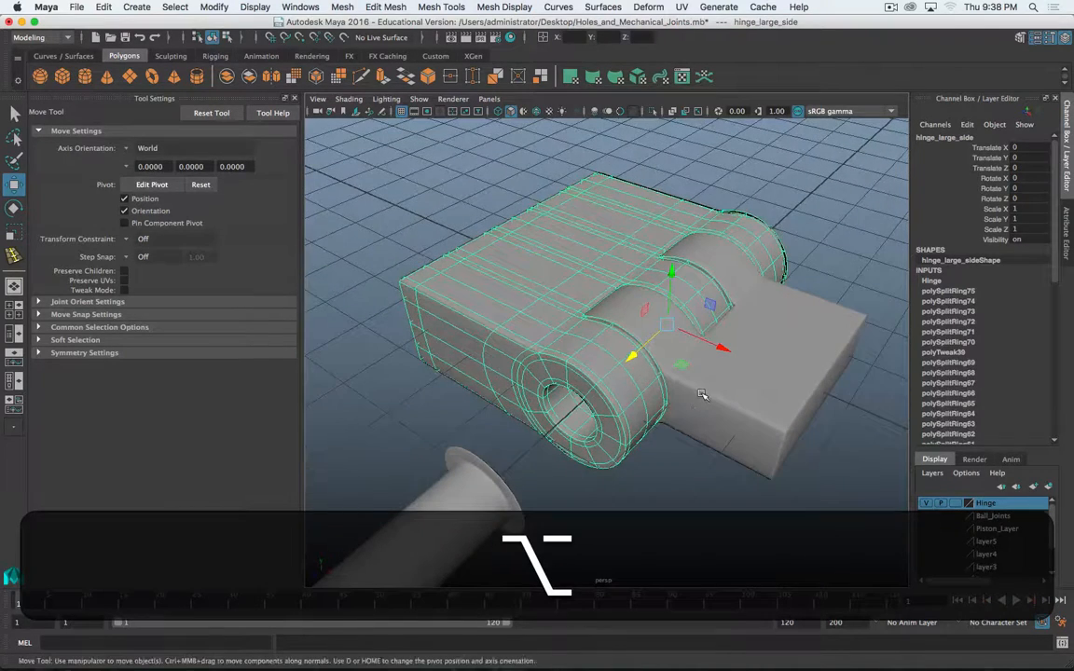
pyautogui.press('1')
pyautogui.keyDown('alt'); pyautogui.moveTo(816, 254); pyautogui.dragTo(712, 356); pyautogui.keyUp('alt')
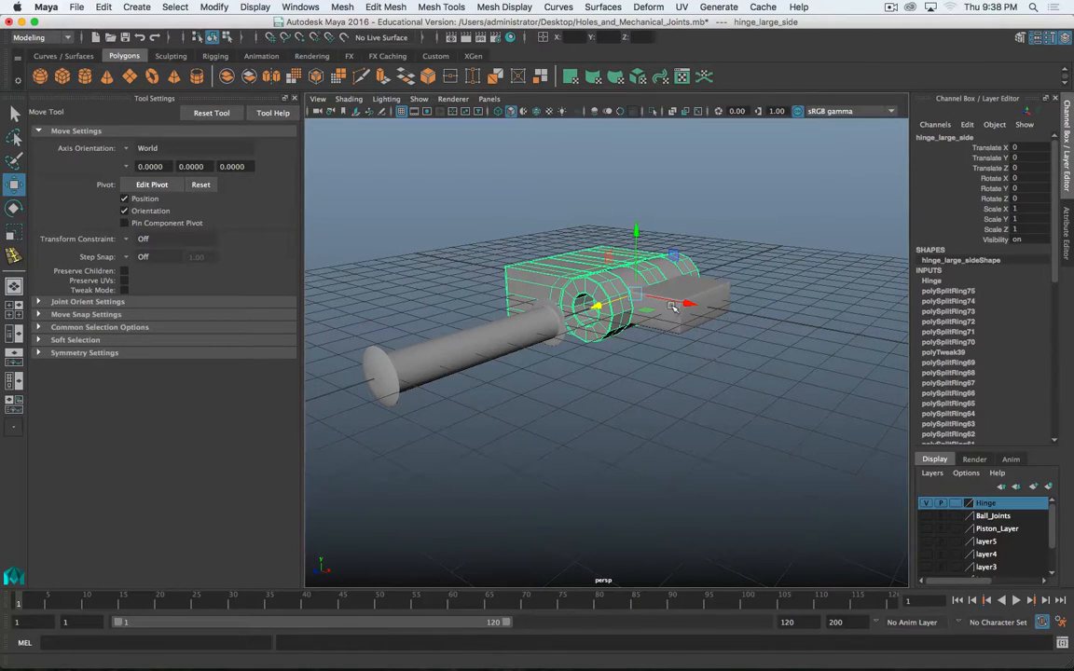
pyautogui.scroll(5, 672, 307)
pyautogui.keyDown('alt'); pyautogui.moveTo(672, 327); pyautogui.dragTo(669, 347); pyautogui.keyUp('alt')
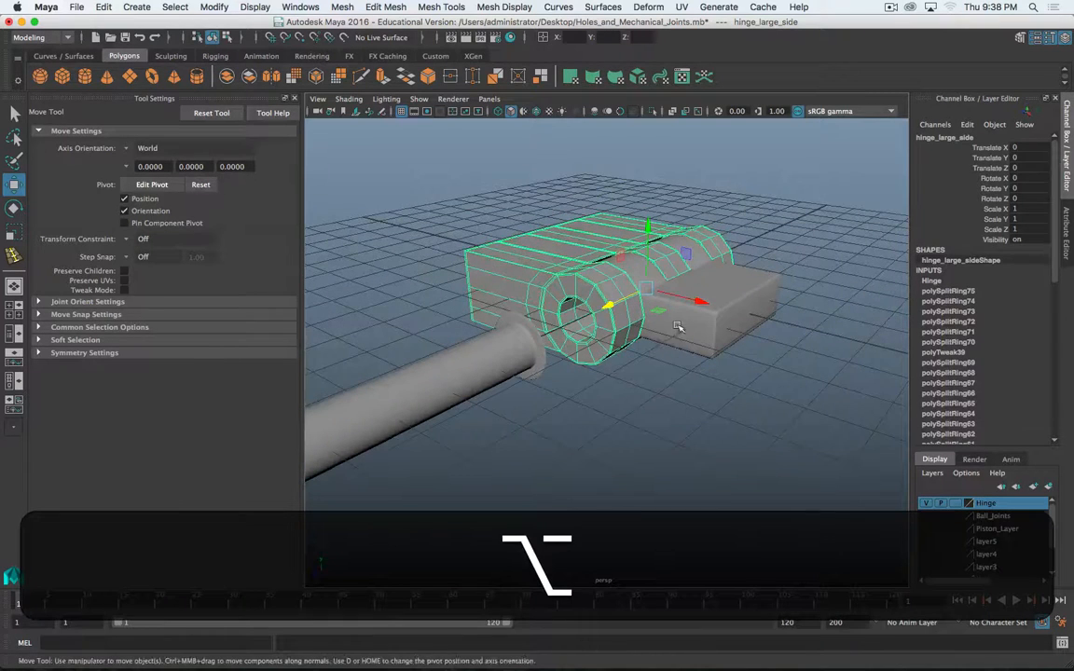
# Hide the Hinge layer and clear the selection
pyautogui.click(932, 503)
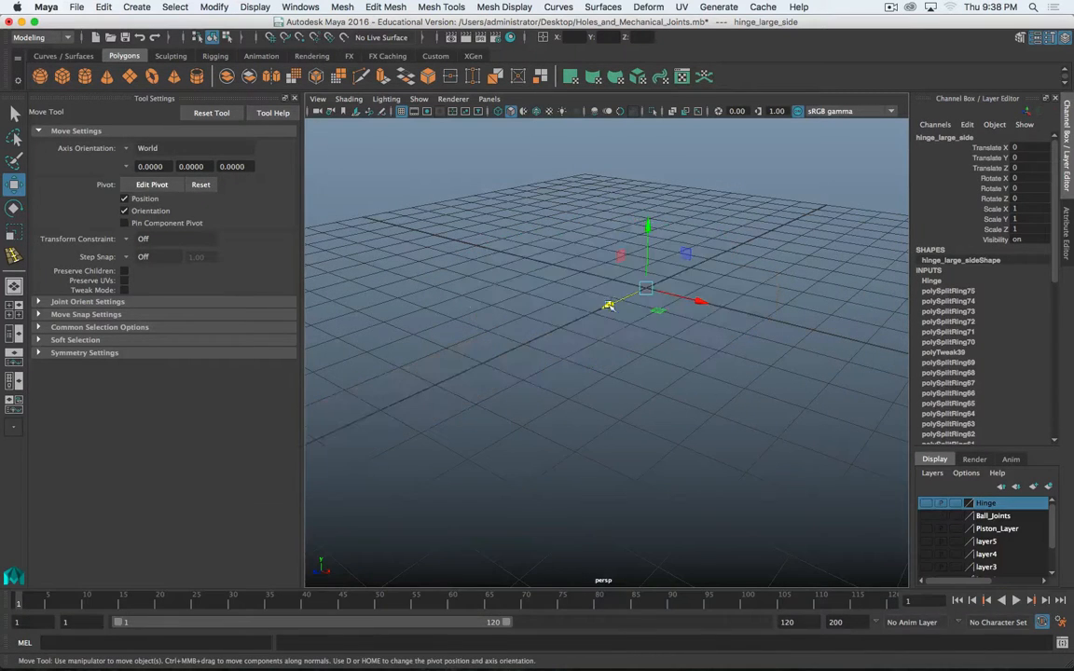
pyautogui.keyDown('alt'); pyautogui.moveTo(606, 317); pyautogui.dragTo(633, 356); pyautogui.keyUp('alt')
pyautogui.click(599, 306)
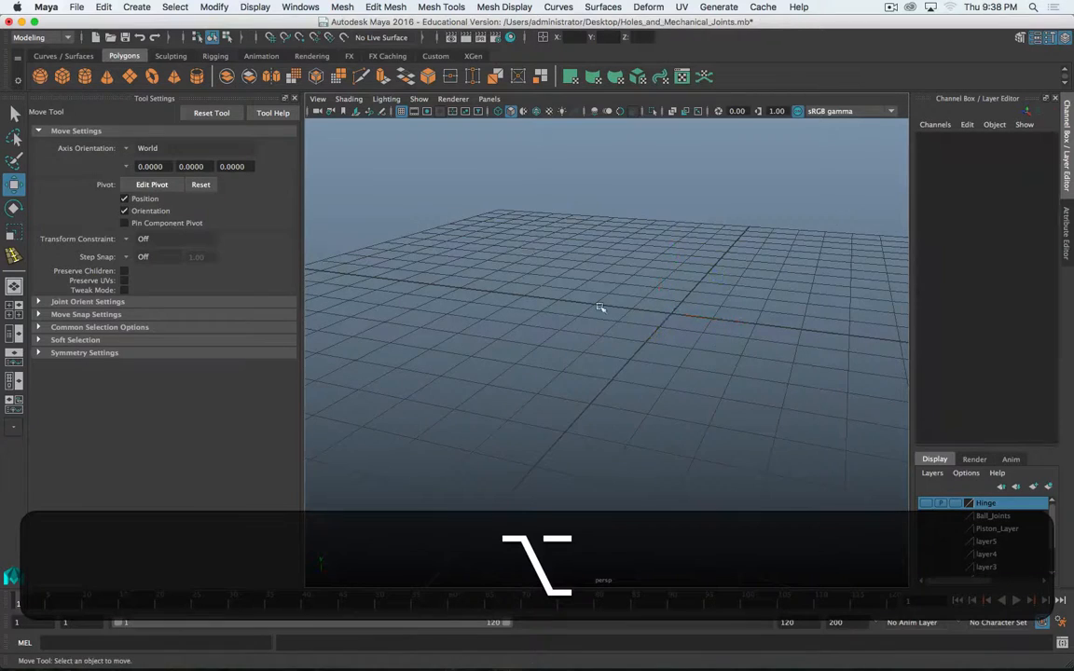
pyautogui.moveTo(599, 306)
pyautogui.keyDown('alt'); pyautogui.mouseDown()
pyautogui.moveTo(628, 299)
pyautogui.moveTo(613, 309)
pyautogui.mouseUp(); pyautogui.keyUp('alt')
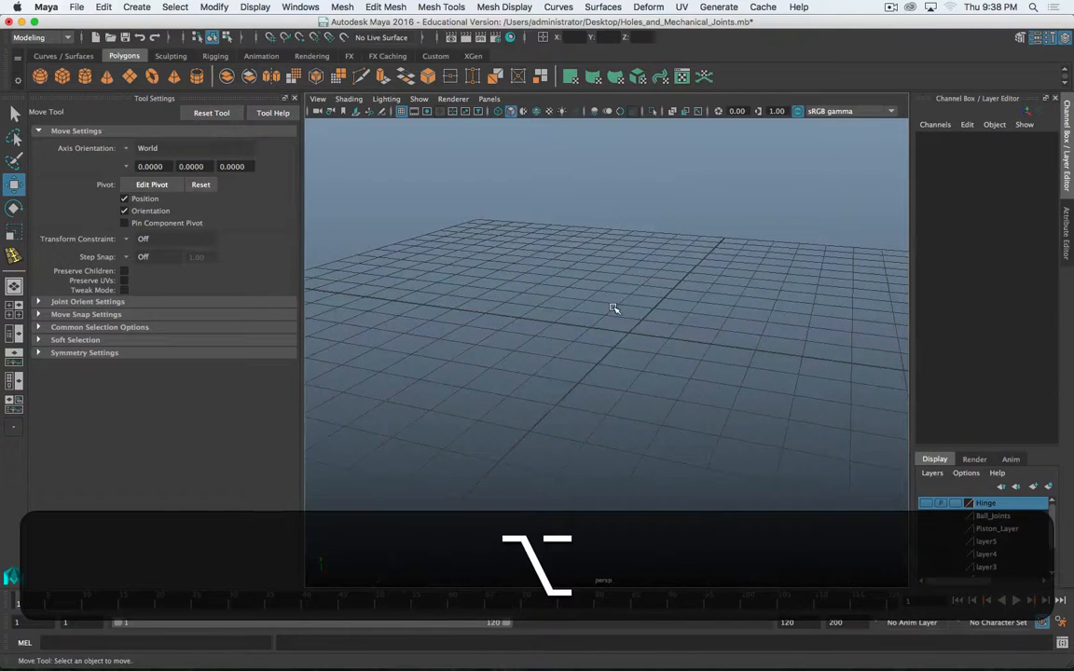
# Create a polygon pipe at the origin and set its Rotate X to 90
pyautogui.click(175, 75)
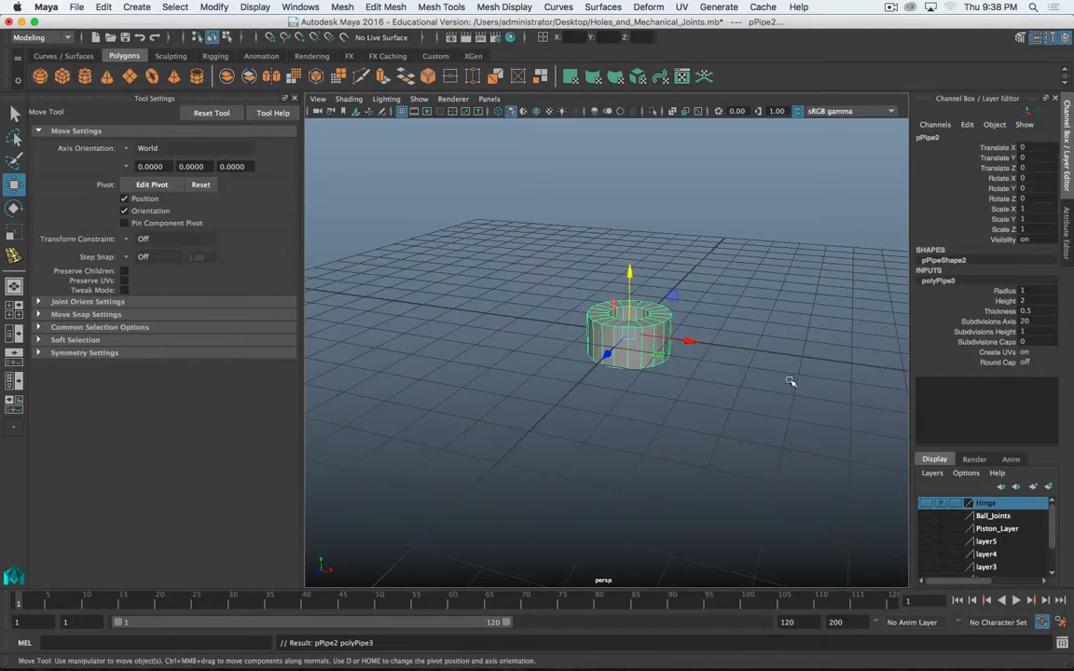
pyautogui.keyDown('alt'); pyautogui.moveTo(789, 381); pyautogui.dragTo(813, 364); pyautogui.keyUp('alt')
pyautogui.click(1025, 178)
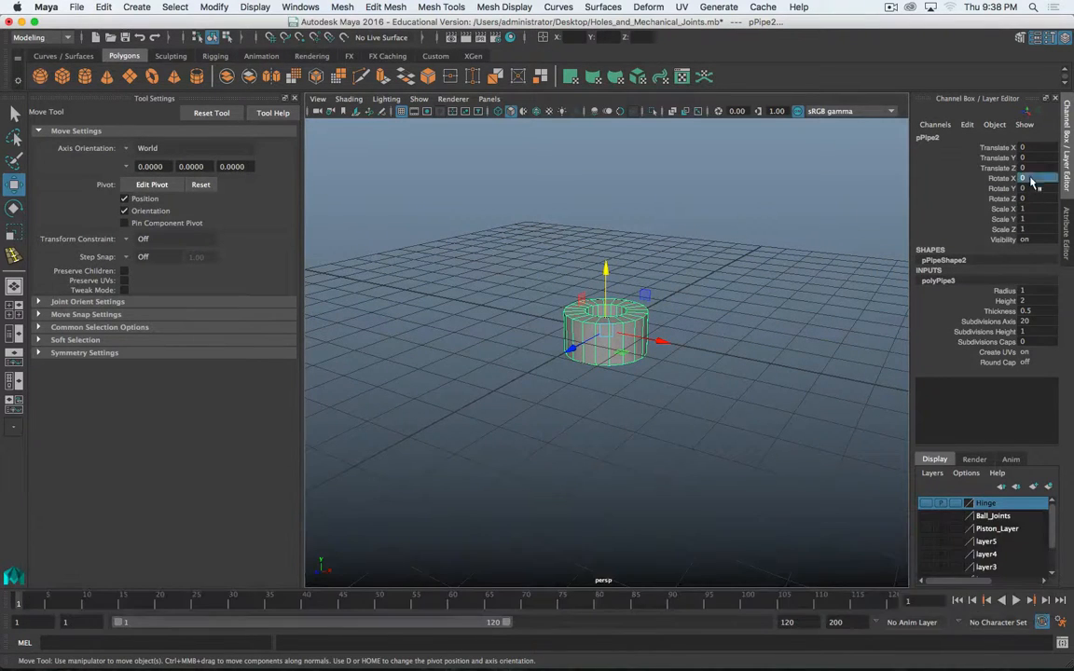
pyautogui.write('90')
pyautogui.press('Return')
# Set the pipe's height to 10
pyautogui.scroll(10, 779, 290)
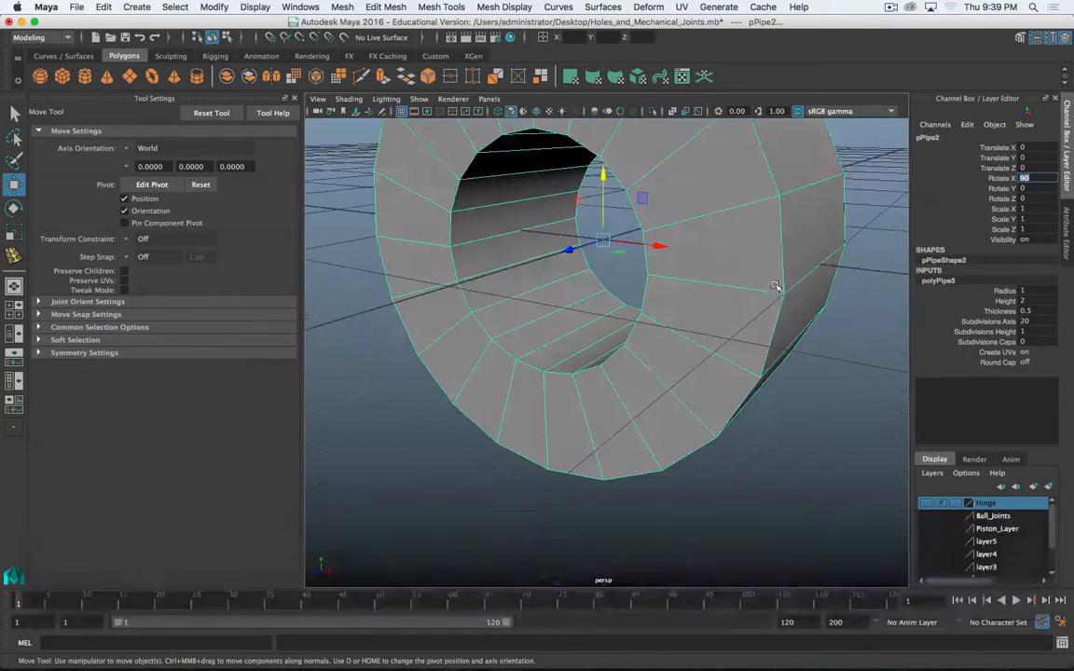
pyautogui.scroll(-4, 780, 285)
pyautogui.keyDown('alt'); pyautogui.moveTo(781, 280); pyautogui.dragTo(767, 295, button='middle'); pyautogui.keyUp('alt')
pyautogui.keyDown('alt'); pyautogui.moveTo(767, 295); pyautogui.dragTo(820, 289); pyautogui.keyUp('alt')
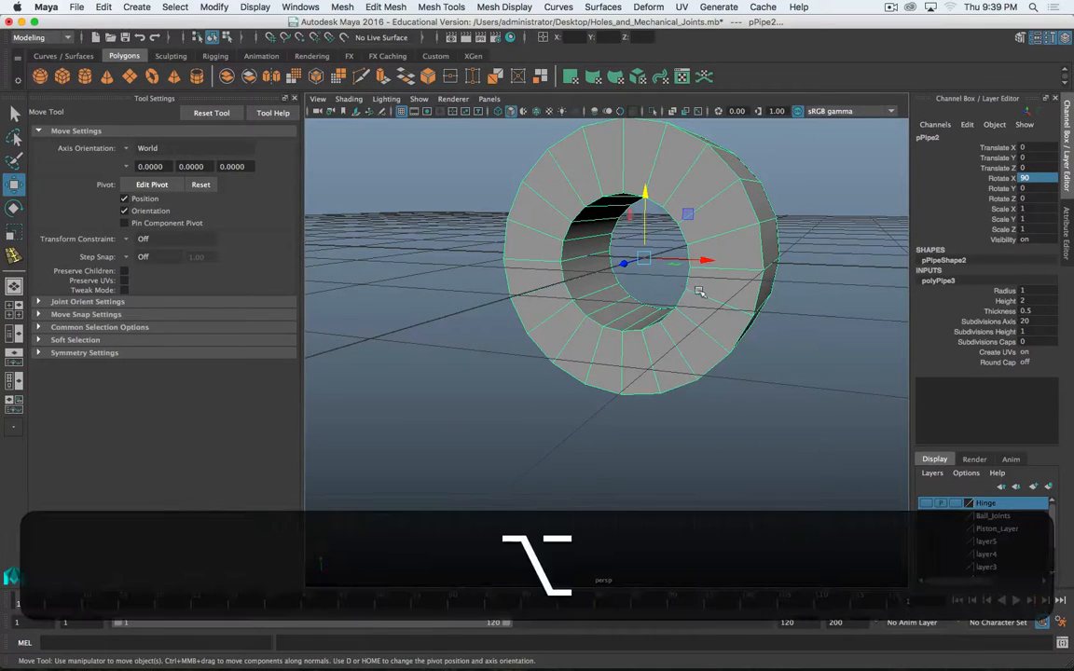
pyautogui.keyDown('alt'); pyautogui.moveTo(718, 284); pyautogui.dragTo(647, 279); pyautogui.keyUp('alt')
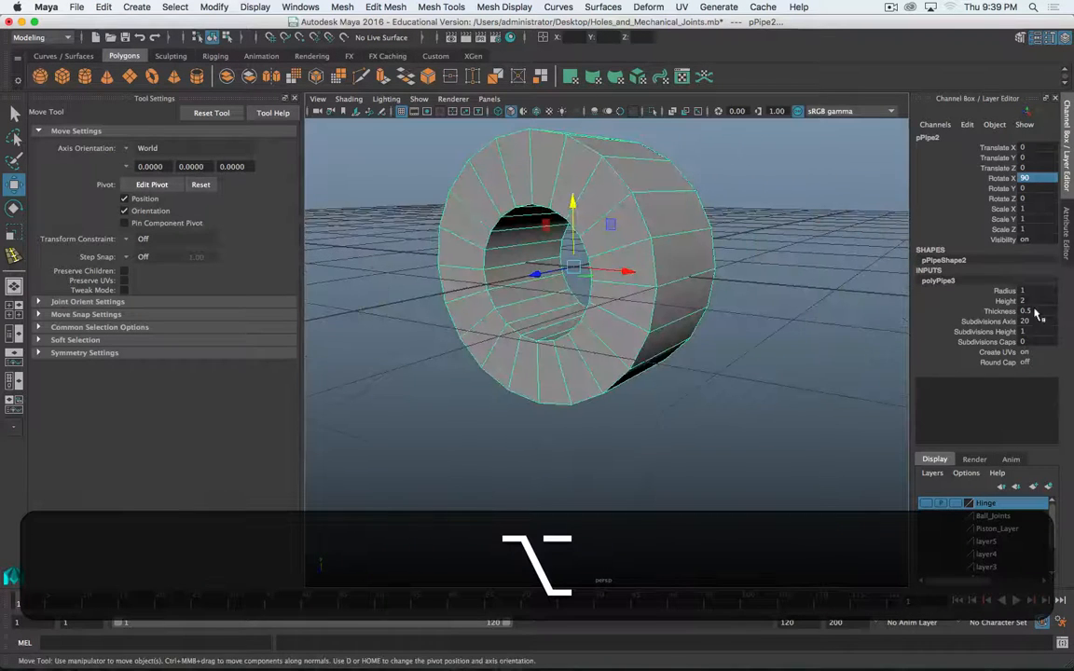
pyautogui.doubleClick(1026, 301)
pyautogui.write('10')
pyautogui.press('Return')
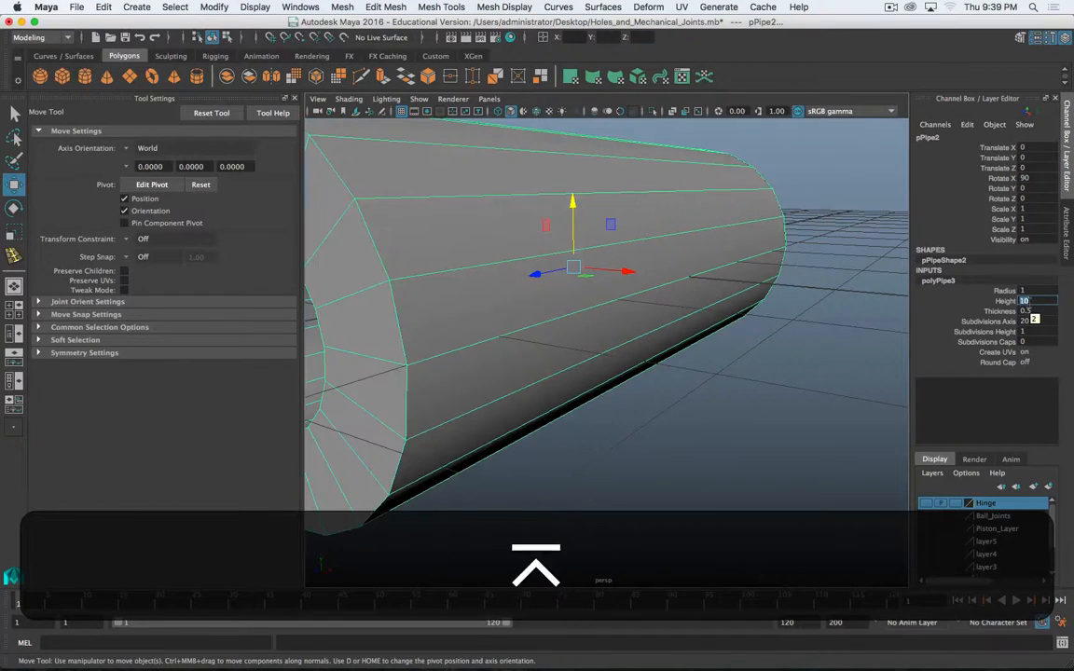
pyautogui.scroll(-4, 864, 294)
pyautogui.keyDown('alt'); pyautogui.moveTo(889, 338); pyautogui.dragTo(773, 336); pyautogui.keyUp('alt')
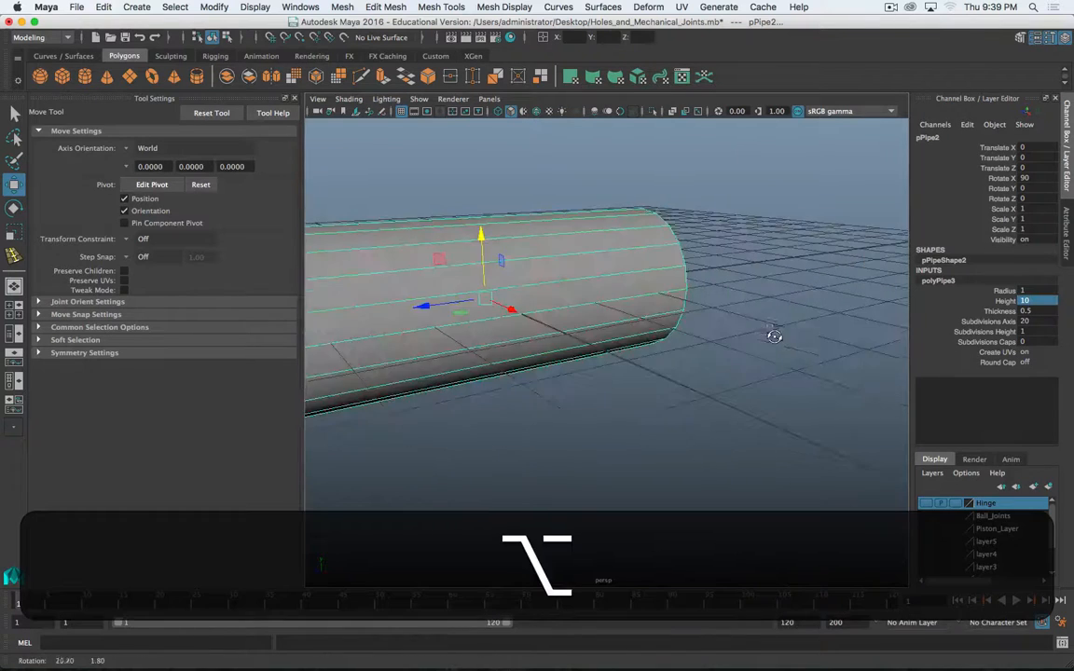
pyautogui.keyDown('alt'); pyautogui.moveTo(774, 335); pyautogui.dragTo(932, 324, button='middle'); pyautogui.keyUp('alt')
# Set the pipe's axis subdivisions to 8 and its height subdivisions to 10, keeping it at the origin
pyautogui.doubleClick(1034, 321)
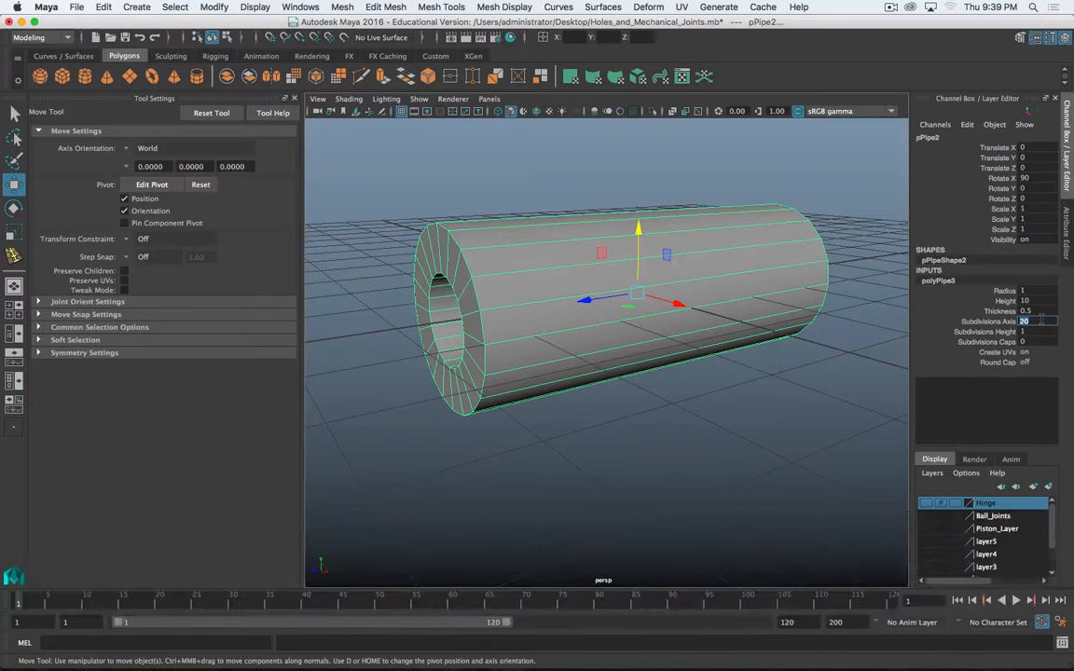
pyautogui.write('8')
pyautogui.press('Return')
pyautogui.keyDown('alt'); pyautogui.moveTo(709, 410); pyautogui.dragTo(920, 301); pyautogui.keyUp('alt')
pyautogui.doubleClick(1033, 332)
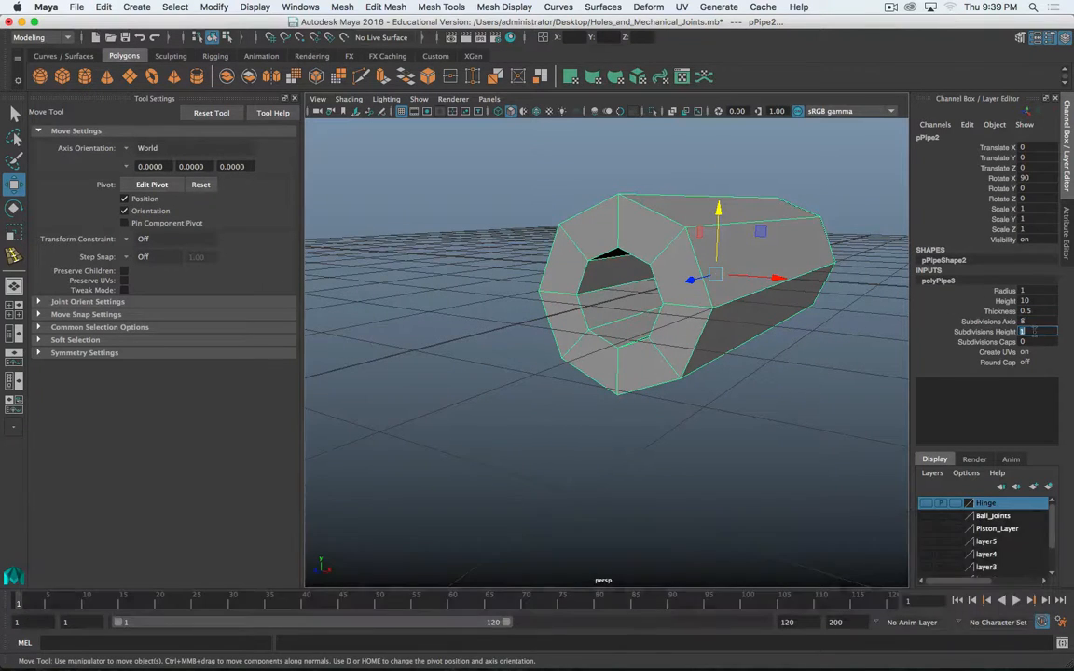
pyautogui.write('10')
pyautogui.press('Return')
pyautogui.keyDown('alt'); pyautogui.moveTo(811, 308); pyautogui.dragTo(622, 297); pyautogui.keyUp('alt')
pyautogui.moveTo(536, 315); pyautogui.dragTo(540, 312)
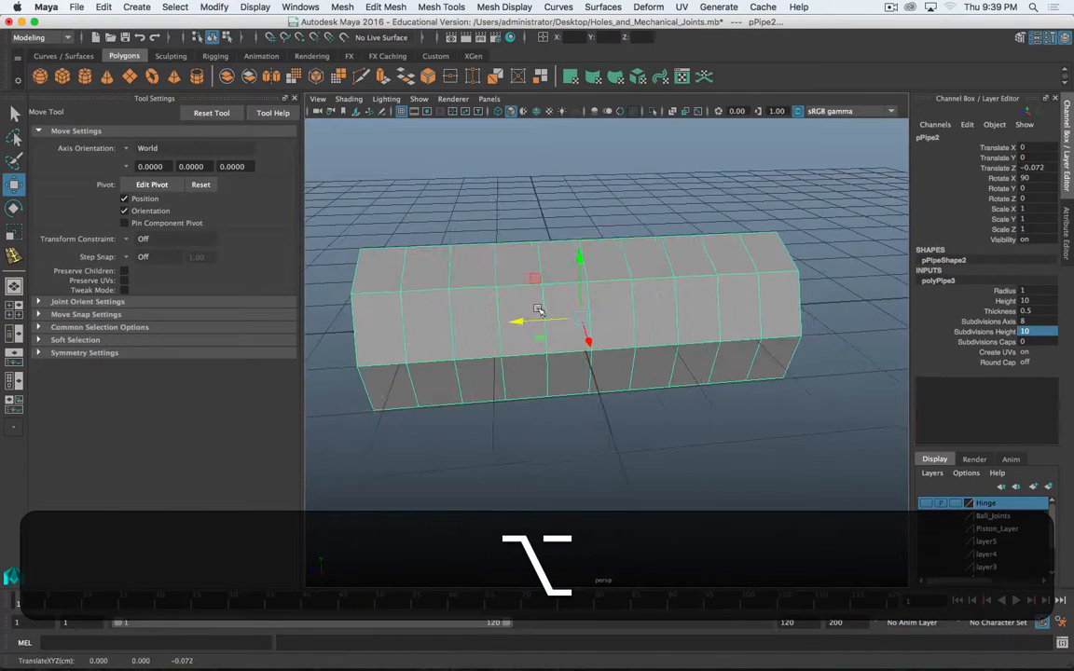
pyautogui.press('z')
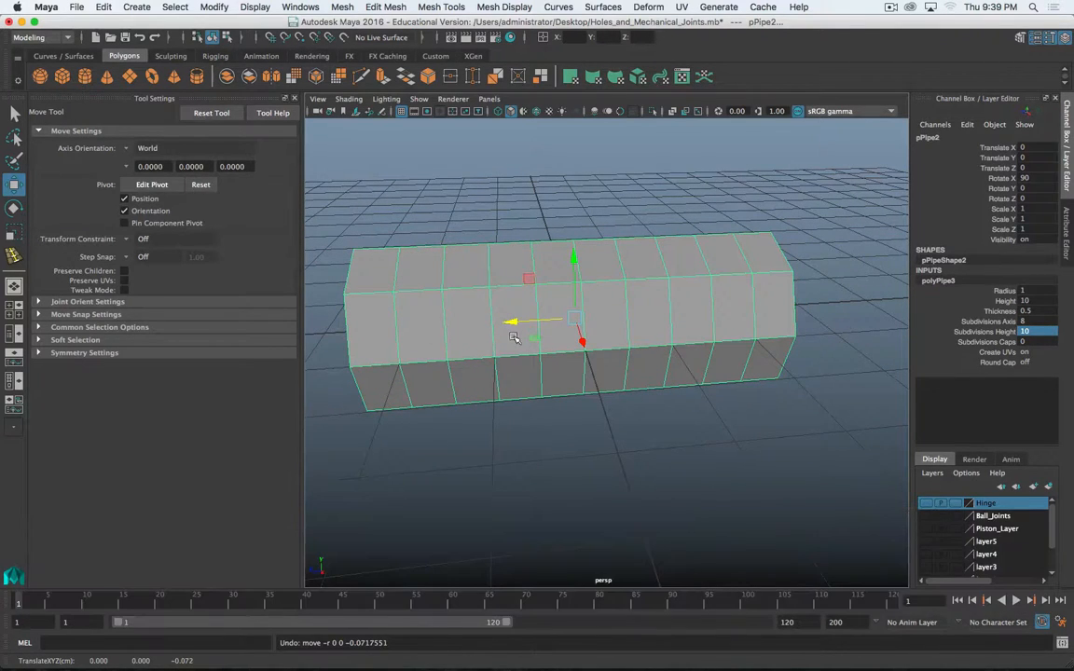
# Put the pipe in face selection mode and show it in wireframe in the side view
pyautogui.keyDown('alt'); pyautogui.moveTo(739, 326); pyautogui.dragTo(635, 302); pyautogui.keyUp('alt')
pyautogui.rightClick(647, 298)
pyautogui.moveTo(648, 298)
pyautogui.mouseDown(button='right')
pyautogui.moveTo(649, 316)
pyautogui.moveTo(648, 263)
pyautogui.moveTo(647, 333)
pyautogui.mouseUp(button='right')
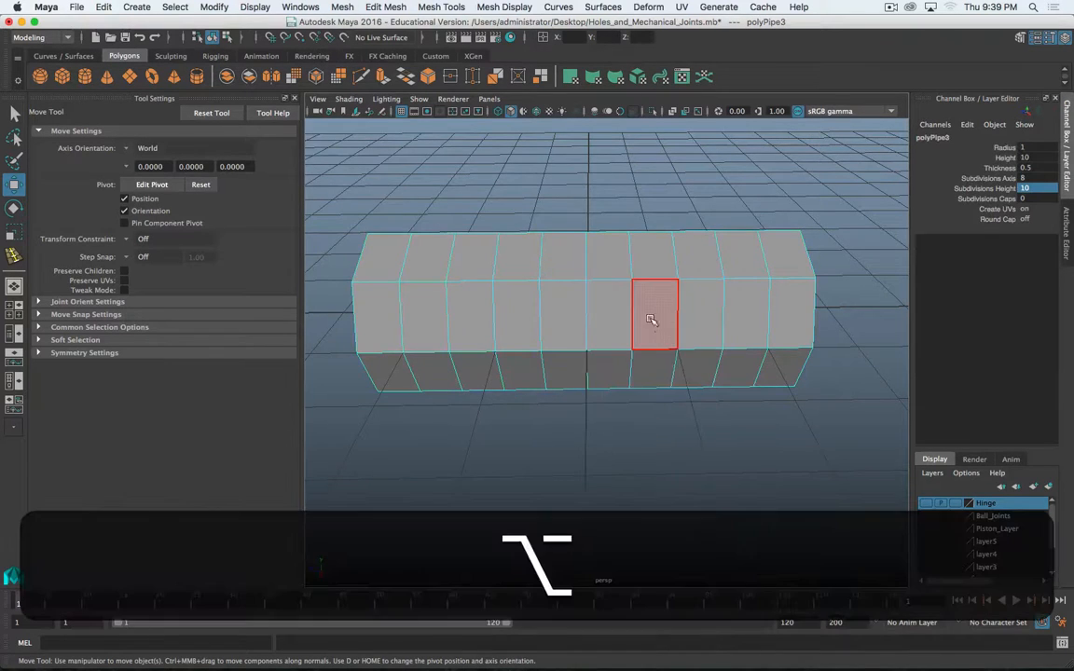
pyautogui.keyDown('alt'); pyautogui.moveTo(652, 383); pyautogui.dragTo(671, 319); pyautogui.keyUp('alt')
pyautogui.click(666, 319)
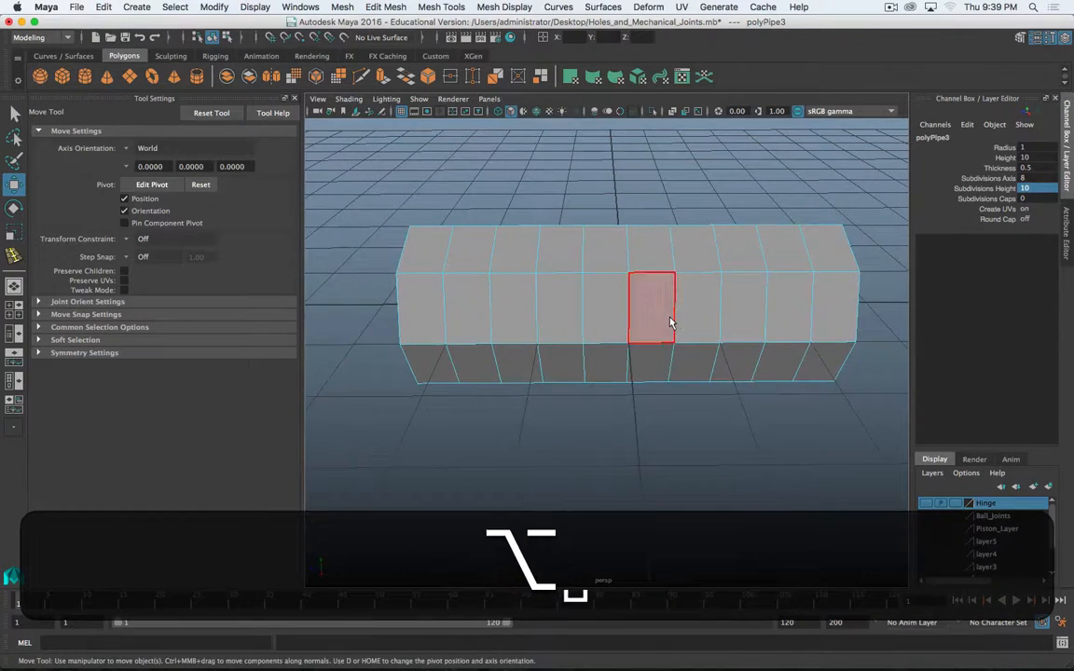
pyautogui.press('space')
pyautogui.press('space')
pyautogui.press('4')
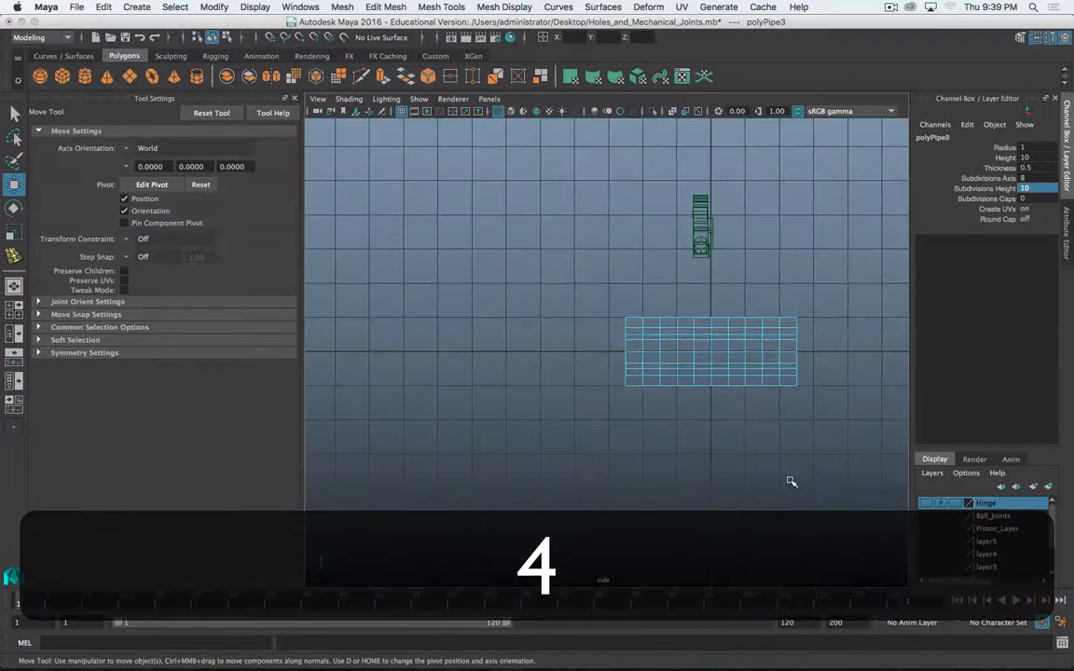
pyautogui.keyDown('alt'); pyautogui.moveTo(744, 422); pyautogui.dragTo(700, 419, button='middle'); pyautogui.keyUp('alt')
pyautogui.keyDown('alt'); pyautogui.moveTo(700, 419); pyautogui.dragTo(823, 396, button='right'); pyautogui.keyUp('alt')
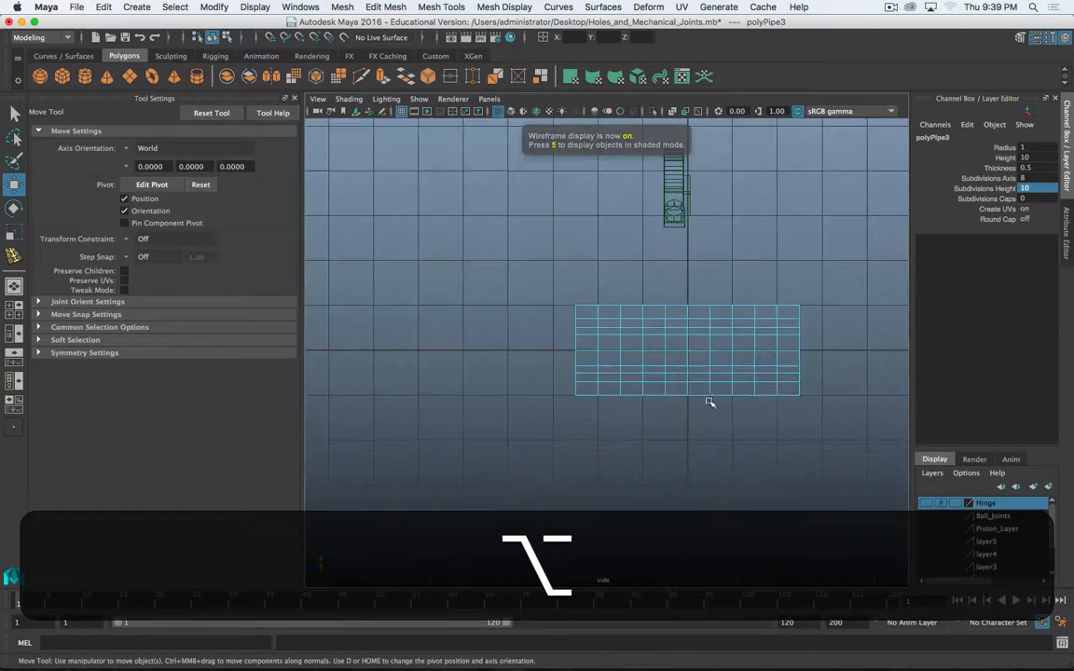
pyautogui.keyDown('alt'); pyautogui.moveTo(709, 402); pyautogui.dragTo(676, 397, button='middle'); pyautogui.keyUp('alt')
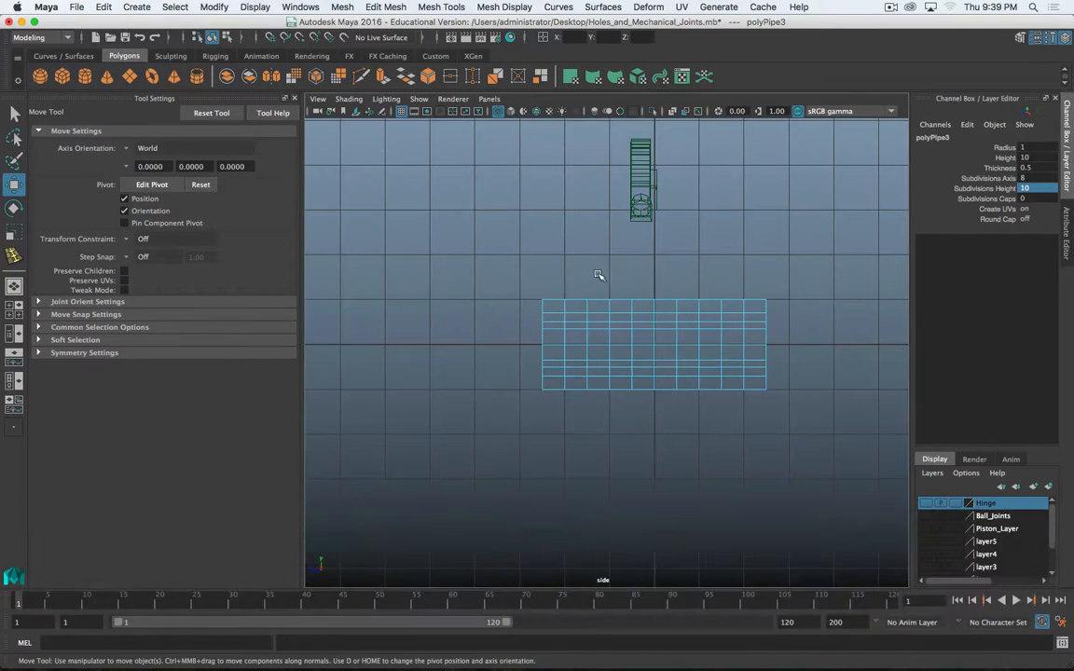
# Extract the faces of the pipe's third-fourth and seventh-eighth segments with Separate extracted faces on and offset 0, and return to object selection
pyautogui.moveTo(599, 275); pyautogui.dragTo(619, 406)
pyautogui.keyDown('shift'); pyautogui.moveTo(683, 283); pyautogui.dragTo(712, 391); pyautogui.keyUp('shift')
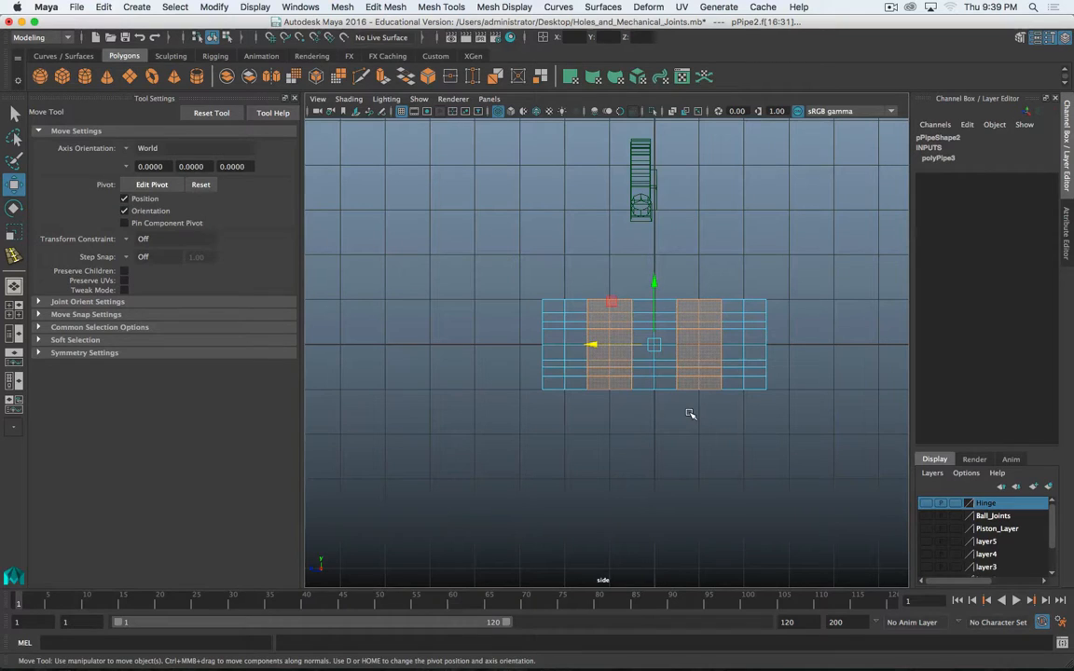
pyautogui.click(368, 9)
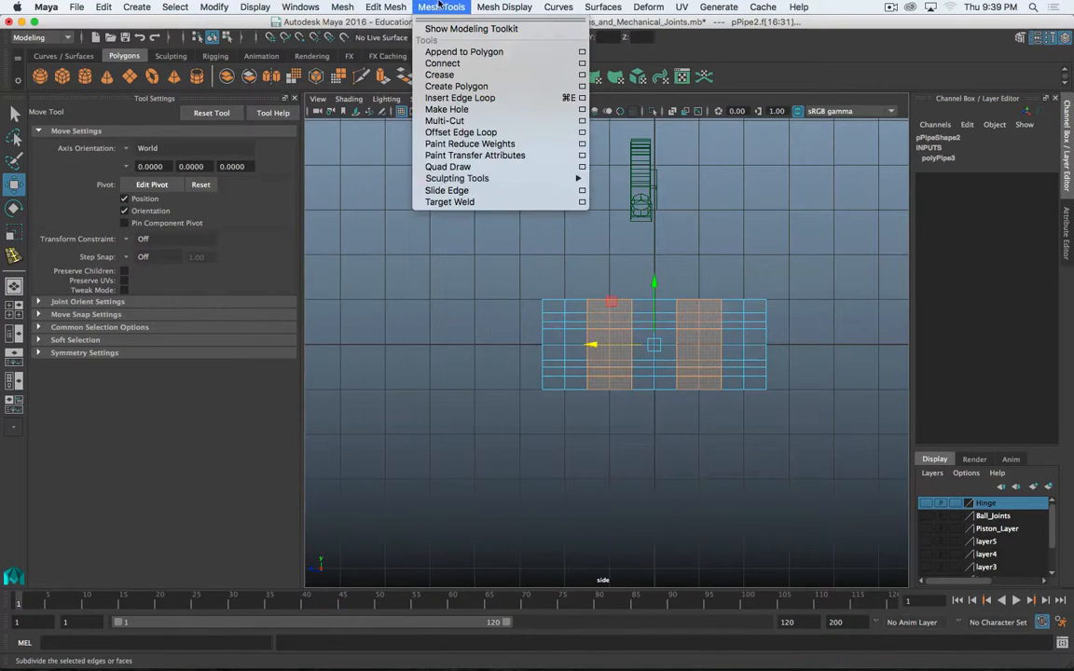
pyautogui.moveTo(382, 7)
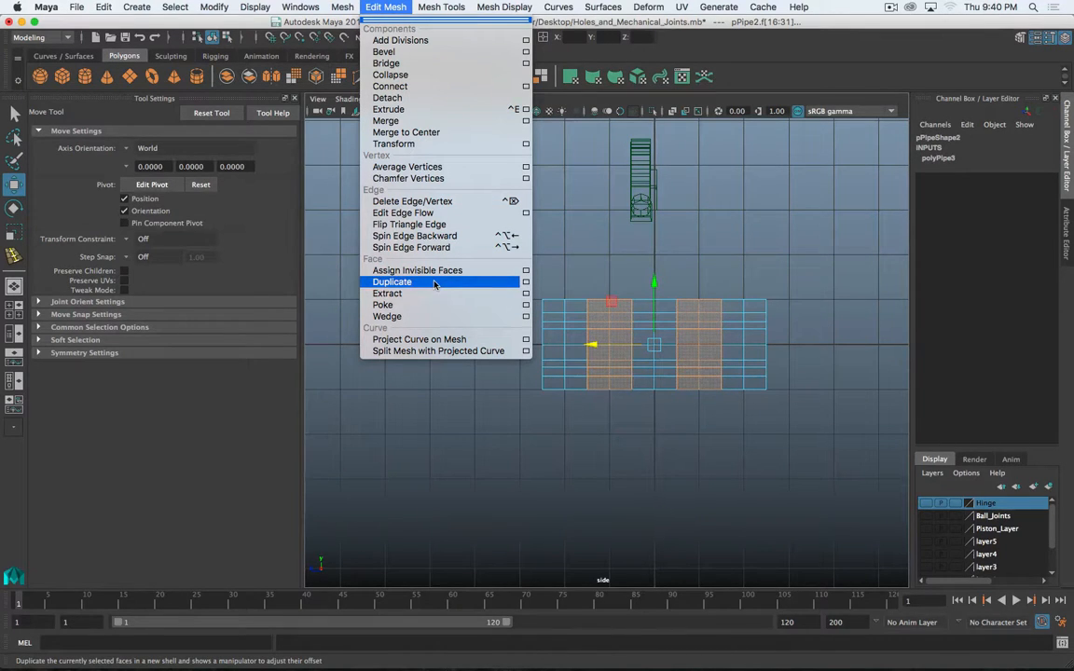
pyautogui.click(525, 293)
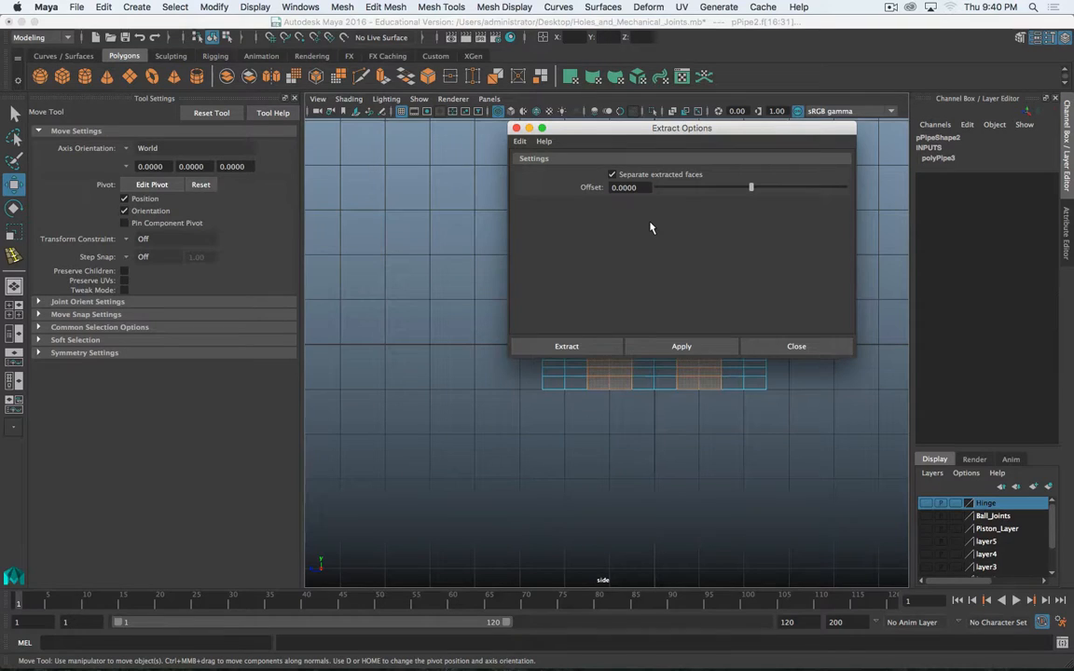
pyautogui.moveTo(647, 128); pyautogui.dragTo(333, 118)
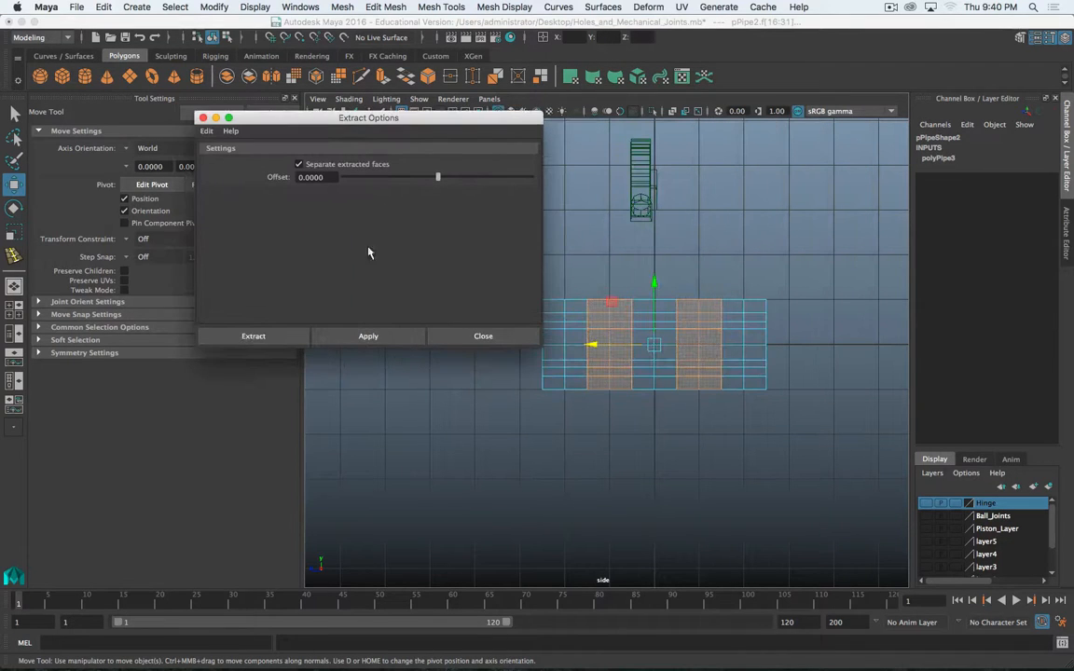
pyautogui.click(262, 337)
pyautogui.keyDown('alt'); pyautogui.moveTo(601, 425); pyautogui.dragTo(660, 426); pyautogui.keyUp('alt')
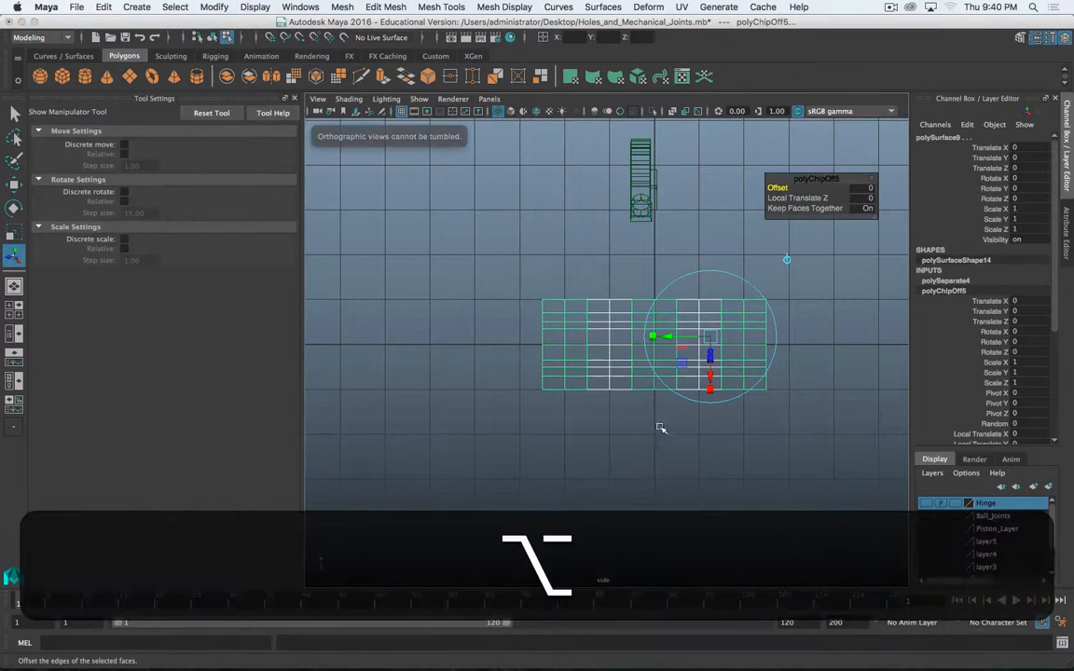
pyautogui.moveTo(627, 369); pyautogui.dragTo(663, 290, button='right')
pyautogui.click(619, 463)
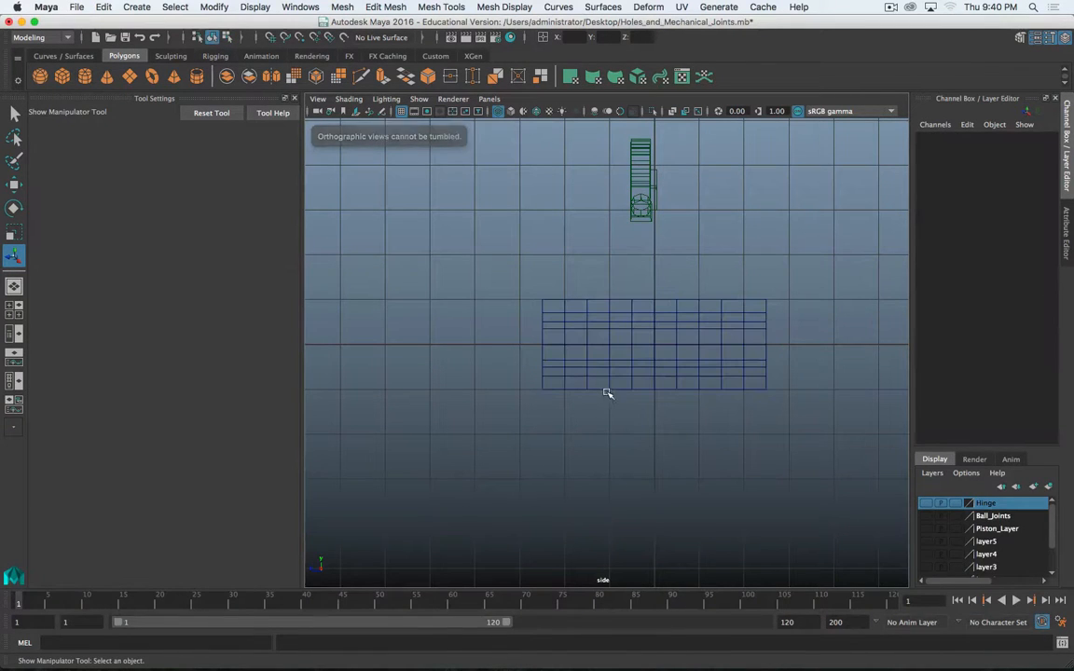
# In the perspective view, rename the piece made of the pipe's end and middle segments as hinge_big
pyautogui.press('alt')
pyautogui.press('space')
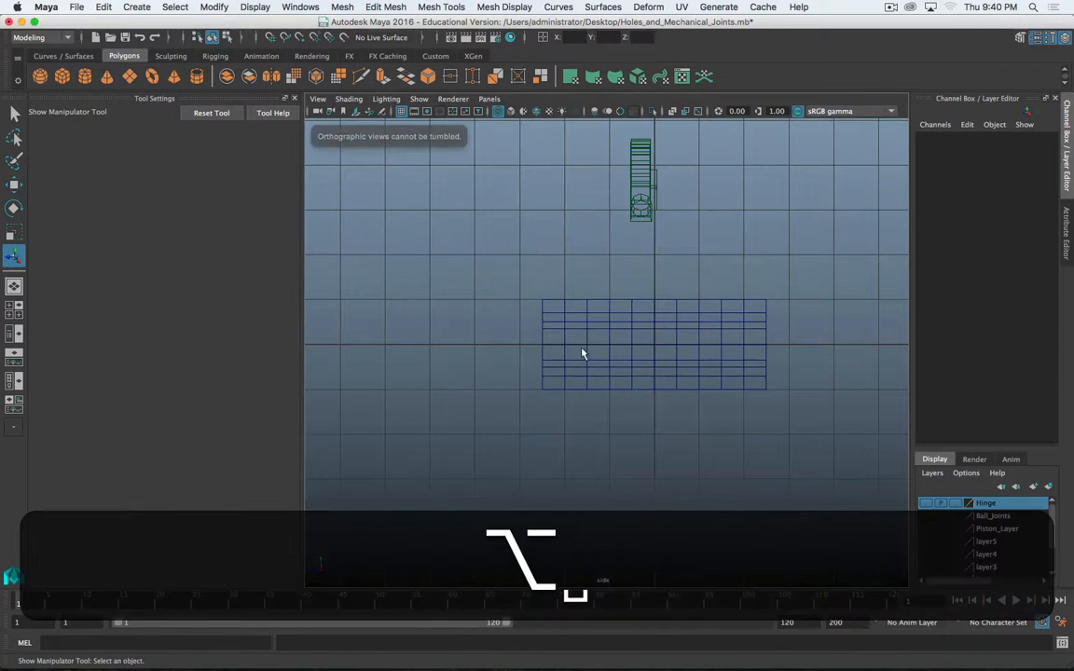
pyautogui.press('space')
pyautogui.click(637, 277)
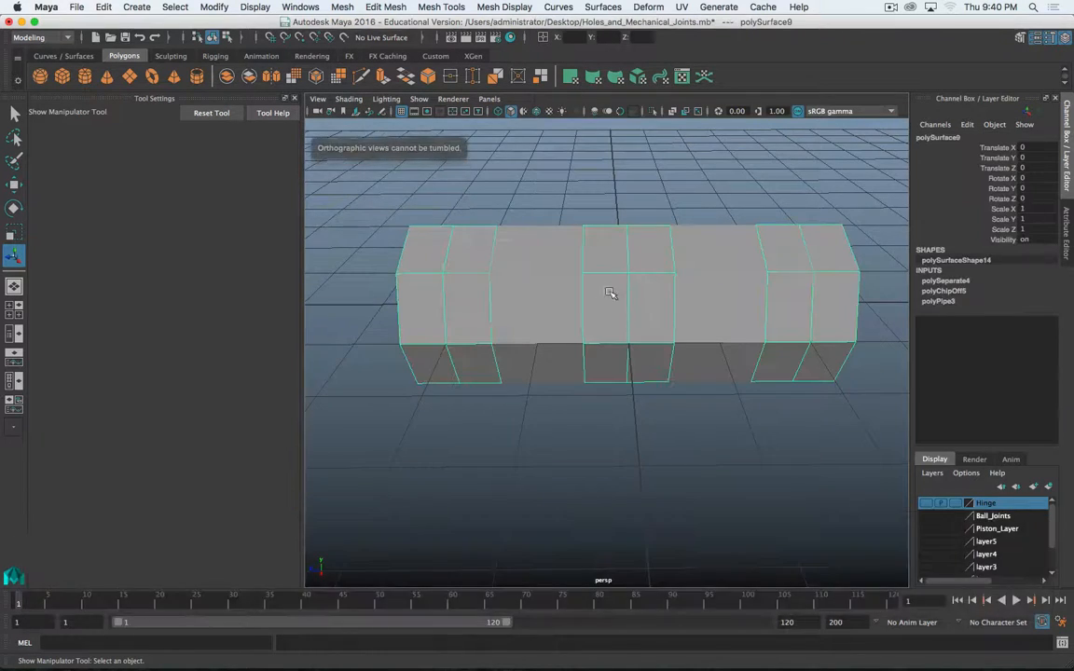
pyautogui.keyDown('alt'); pyautogui.moveTo(612, 293); pyautogui.dragTo(619, 309); pyautogui.keyUp('alt')
pyautogui.click(595, 331)
pyautogui.keyDown('alt'); pyautogui.moveTo(691, 337); pyautogui.dragTo(511, 367); pyautogui.keyUp('alt')
pyautogui.click(554, 339)
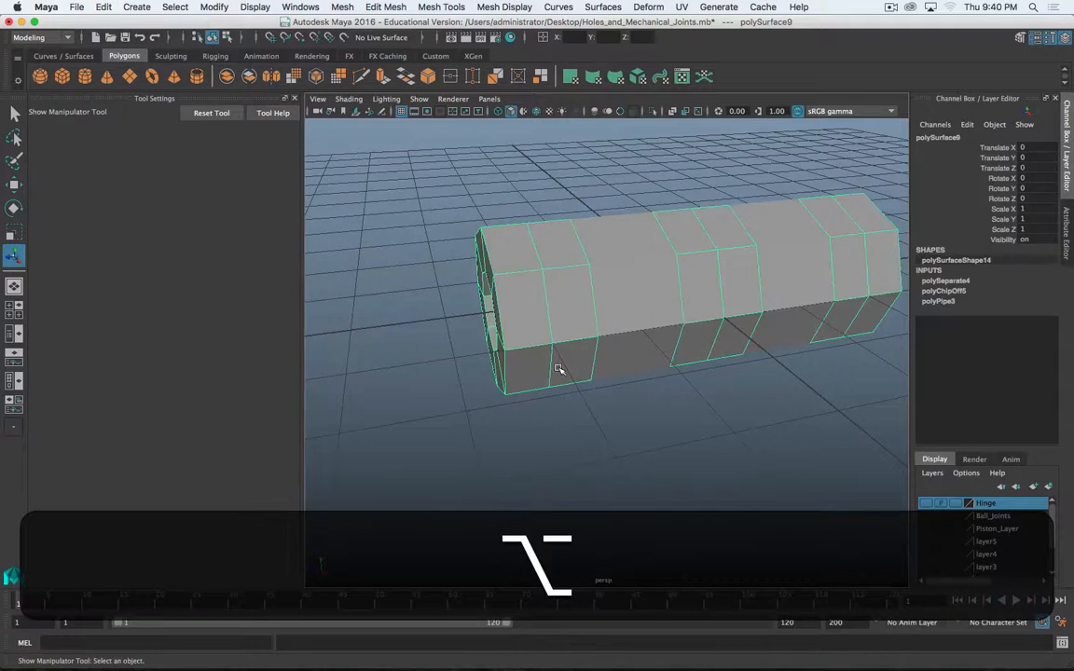
pyautogui.scroll(-3, 559, 365)
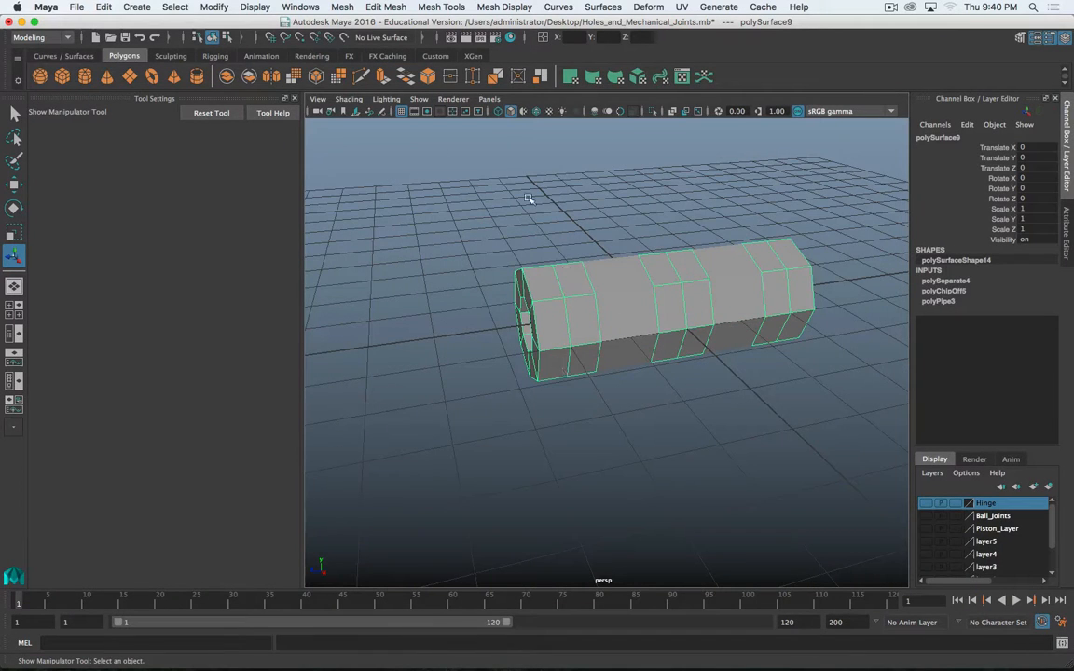
pyautogui.doubleClick(938, 137)
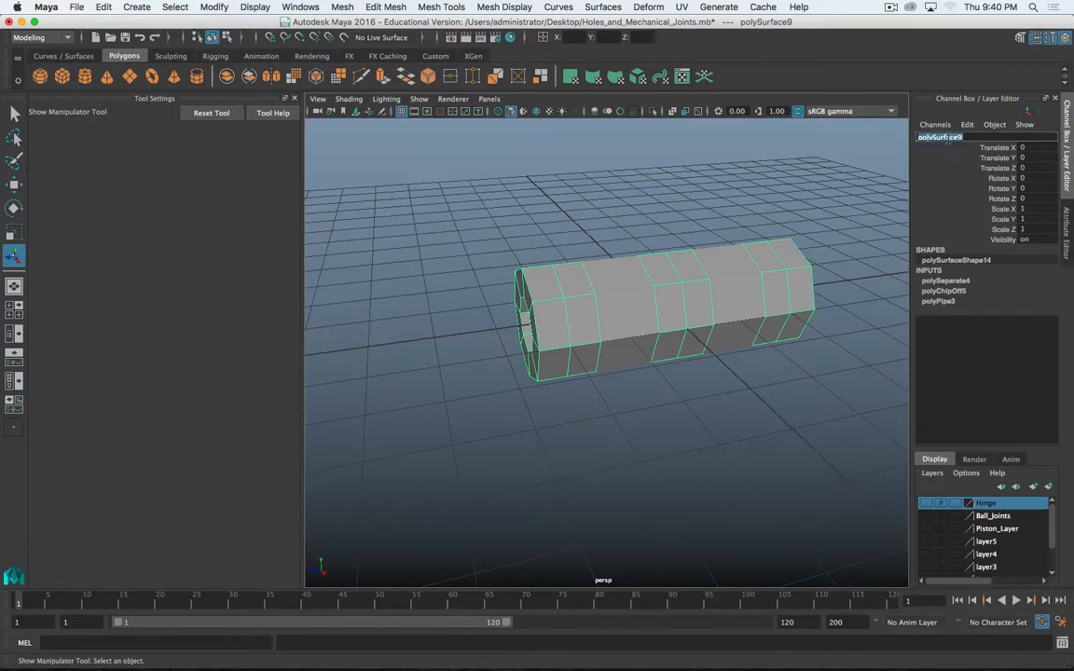
pyautogui.write('Hinge')
pyautogui.press('BackSpace')
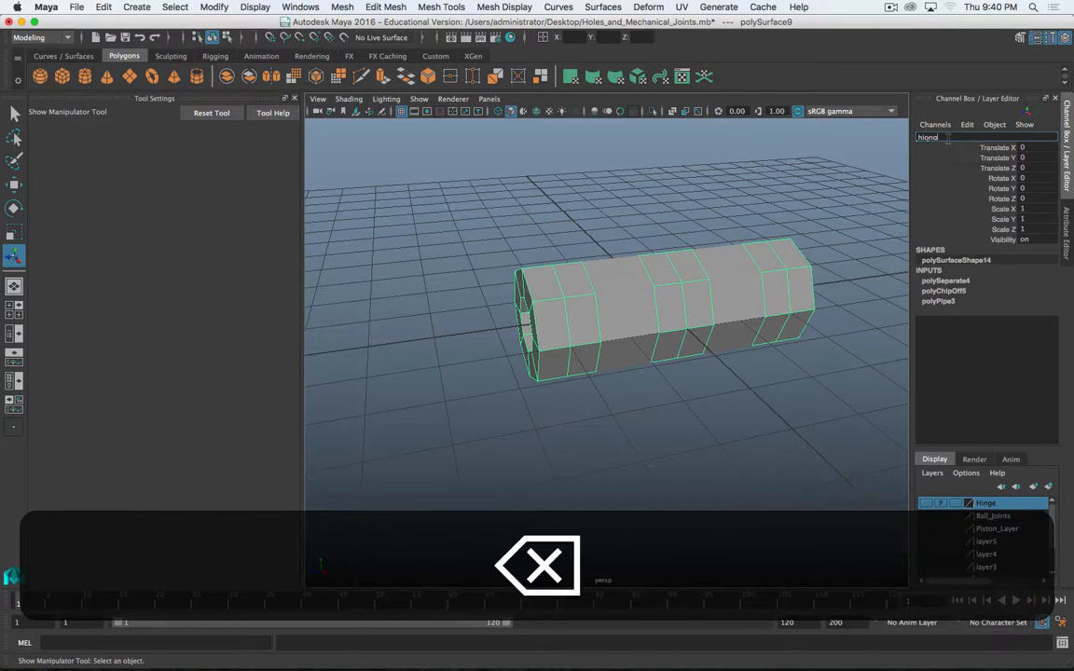
pyautogui.write('nge')
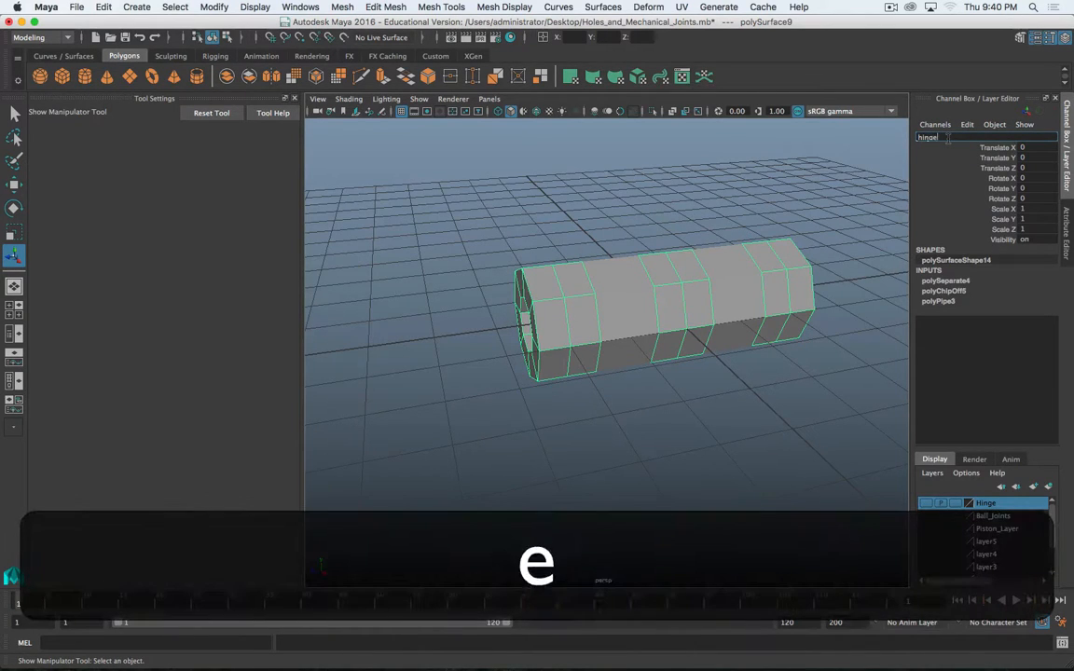
pyautogui.write('_big')
pyautogui.press('Return')
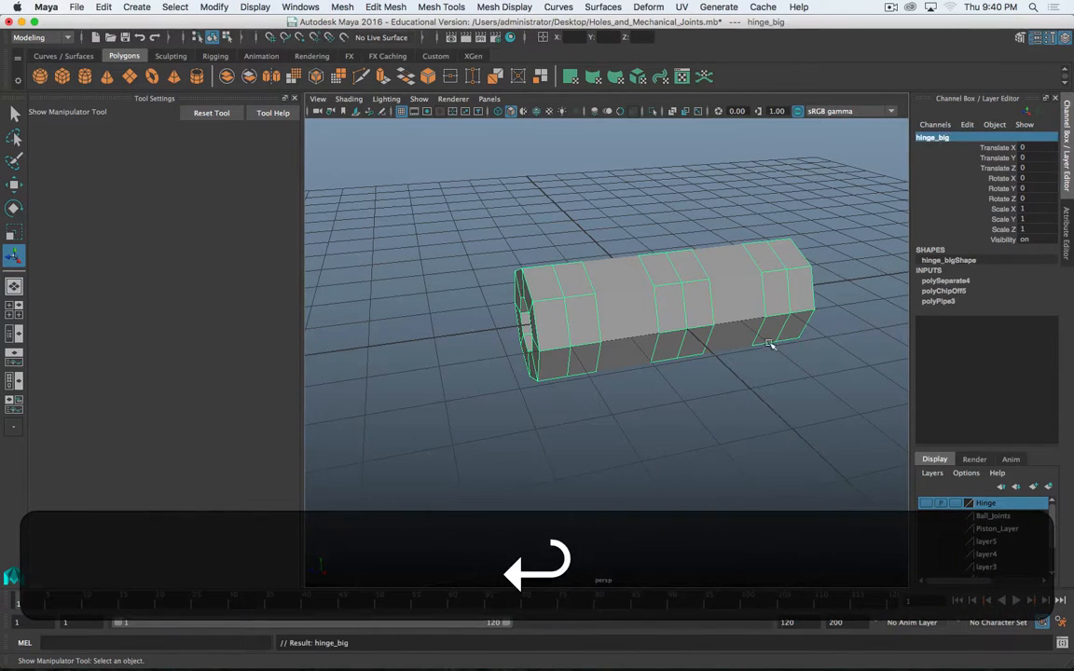
# Hide the hinge_big piece so only the two extracted knuckles are displayed
pyautogui.click(254, 6)
pyautogui.moveTo(366, 87)
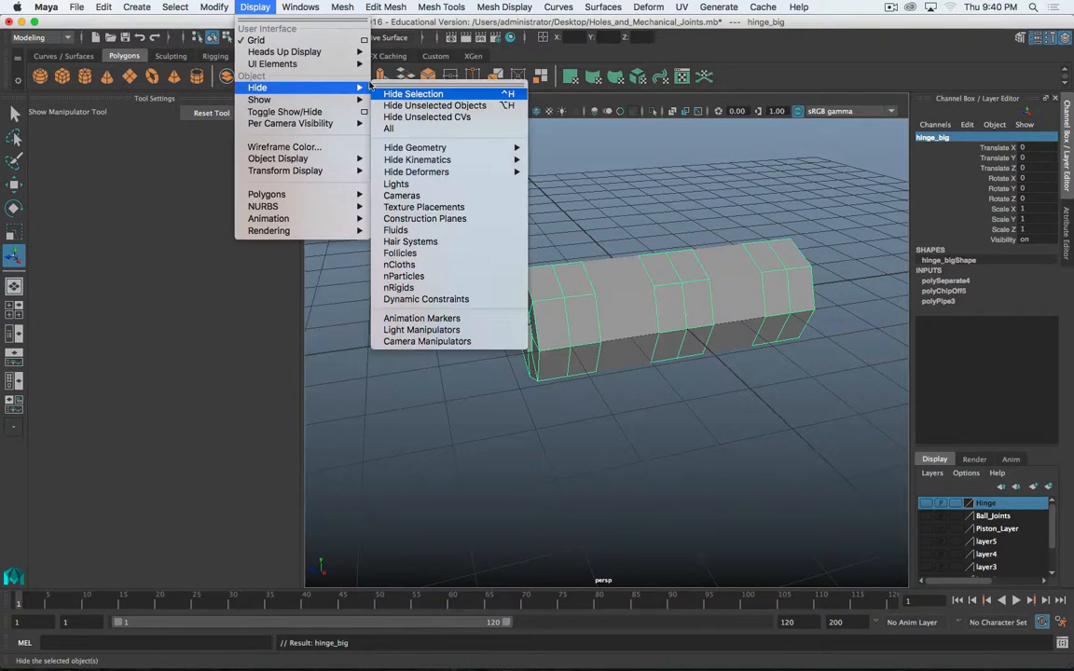
pyautogui.click(401, 94)
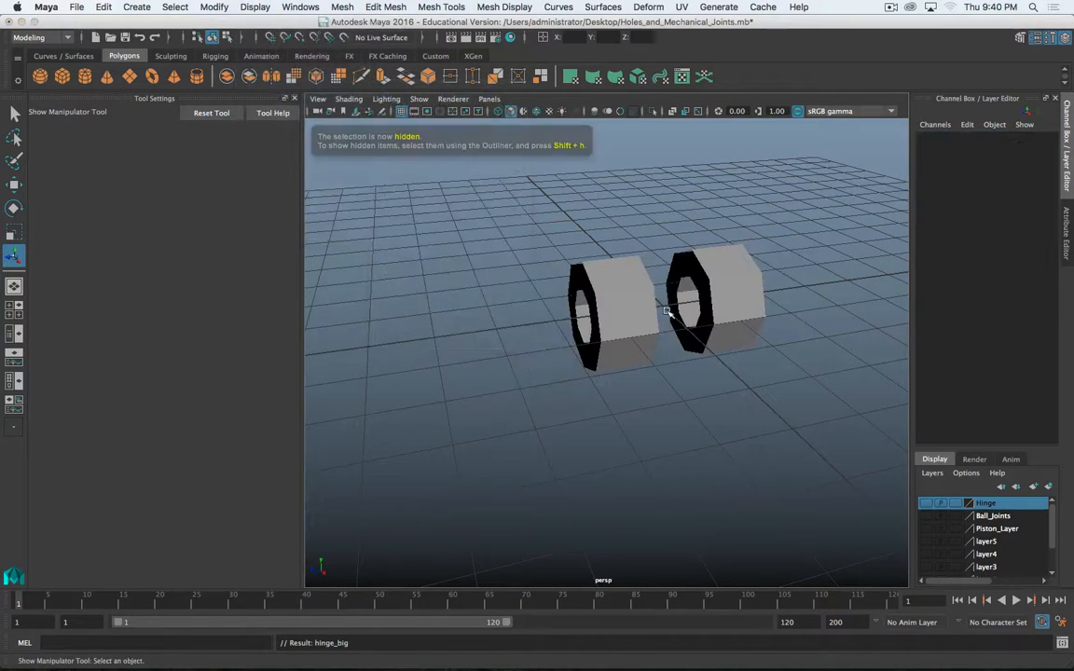
# Combine the two remaining knuckles into a single mesh
pyautogui.click(641, 319)
pyautogui.keyDown('alt'); pyautogui.moveTo(645, 326); pyautogui.dragTo(692, 336); pyautogui.keyUp('alt')
pyautogui.click(644, 294)
pyautogui.moveTo(643, 295)
pyautogui.keyDown('alt'); pyautogui.mouseDown()
pyautogui.moveTo(656, 260)
pyautogui.moveTo(682, 274)
pyautogui.moveTo(651, 289)
pyautogui.mouseUp(); pyautogui.keyUp('alt')
pyautogui.click(645, 285)
pyautogui.click(681, 258)
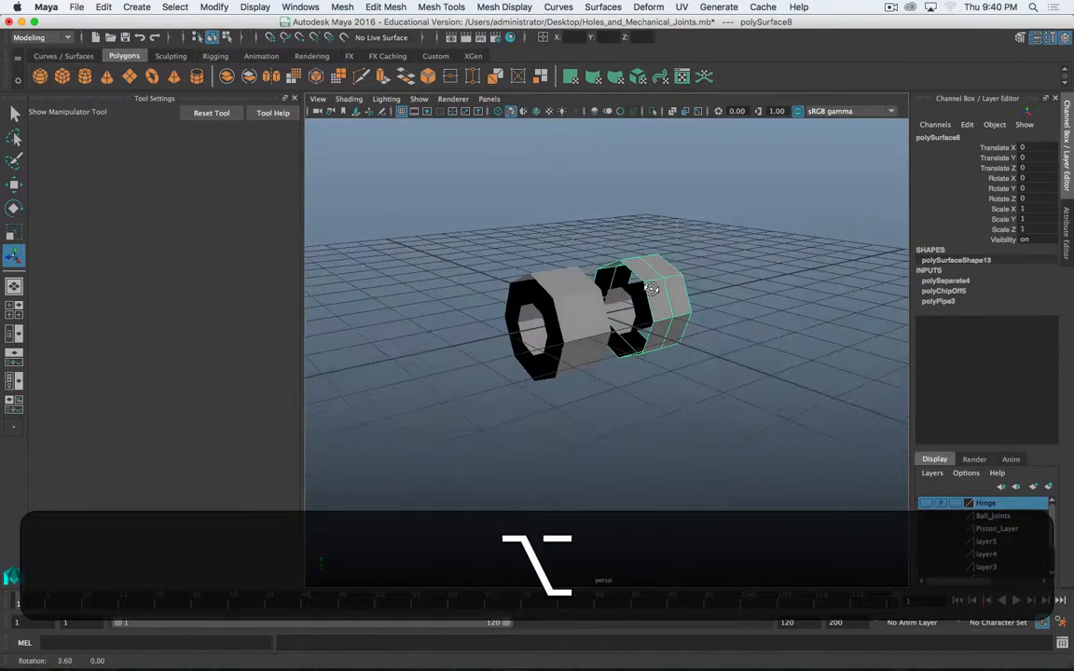
pyautogui.moveTo(378, 190); pyautogui.dragTo(683, 377)
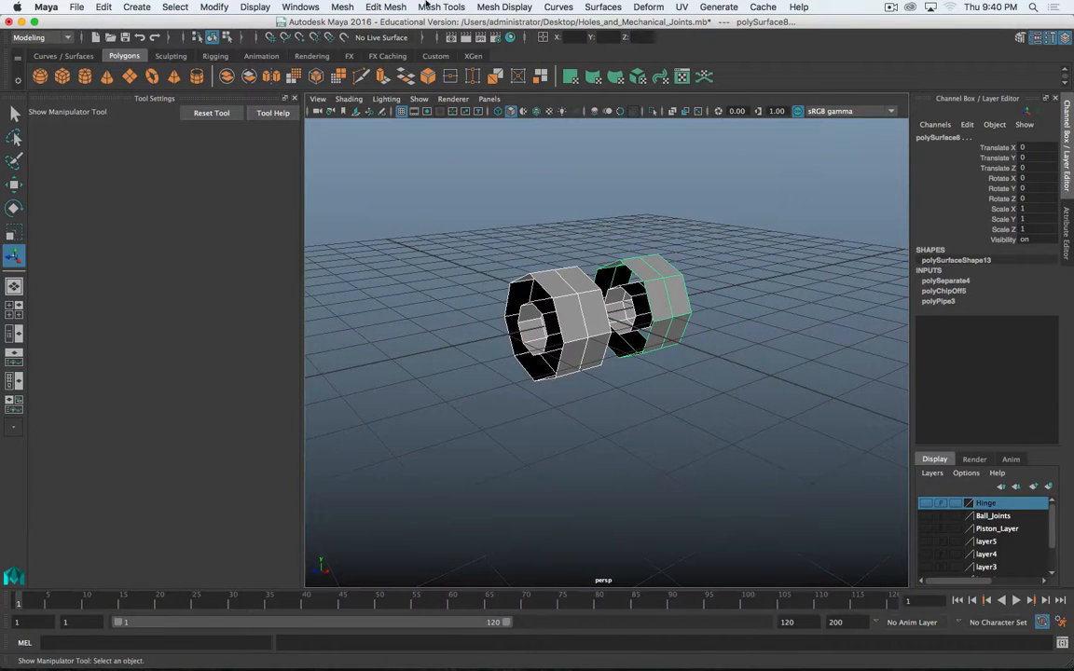
pyautogui.click(342, 6)
pyautogui.click(359, 50)
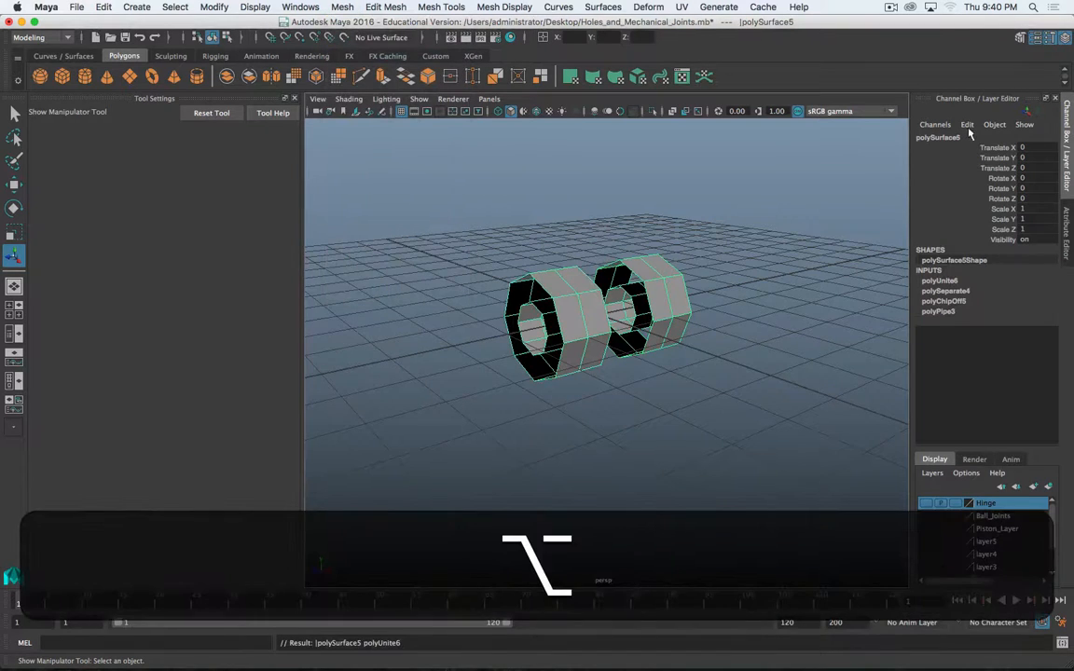
# Rename the combined knuckle mesh as hinge_small
pyautogui.doubleClick(969, 135)
pyautogui.write('Hinge')
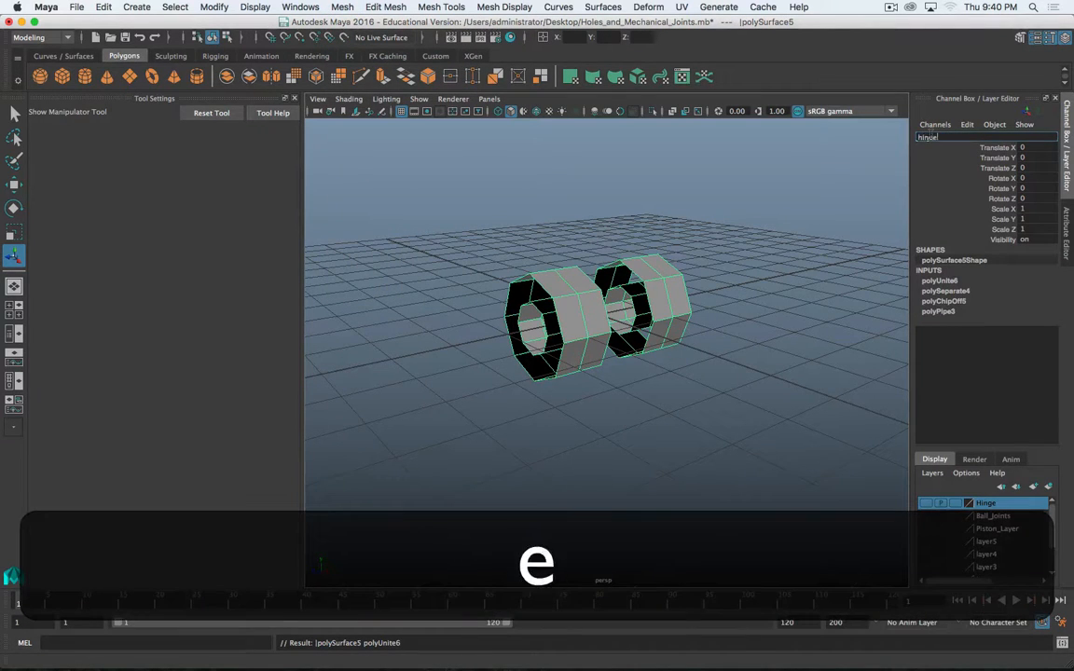
pyautogui.write('_small')
pyautogui.press('Return')
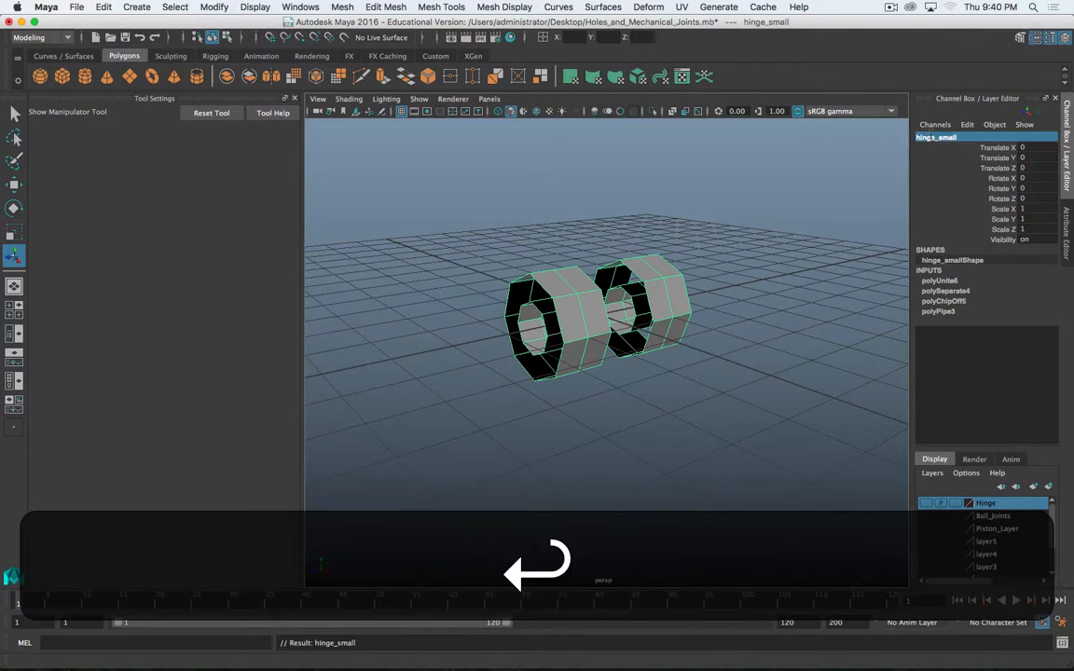
# Put hinge_small in edge selection mode, with the first knuckle's outer open end in view
pyautogui.scroll(5, 543, 349)
pyautogui.keyDown('alt'); pyautogui.moveTo(584, 324); pyautogui.dragTo(592, 346); pyautogui.keyUp('alt')
pyautogui.scroll(-3, 582, 344)
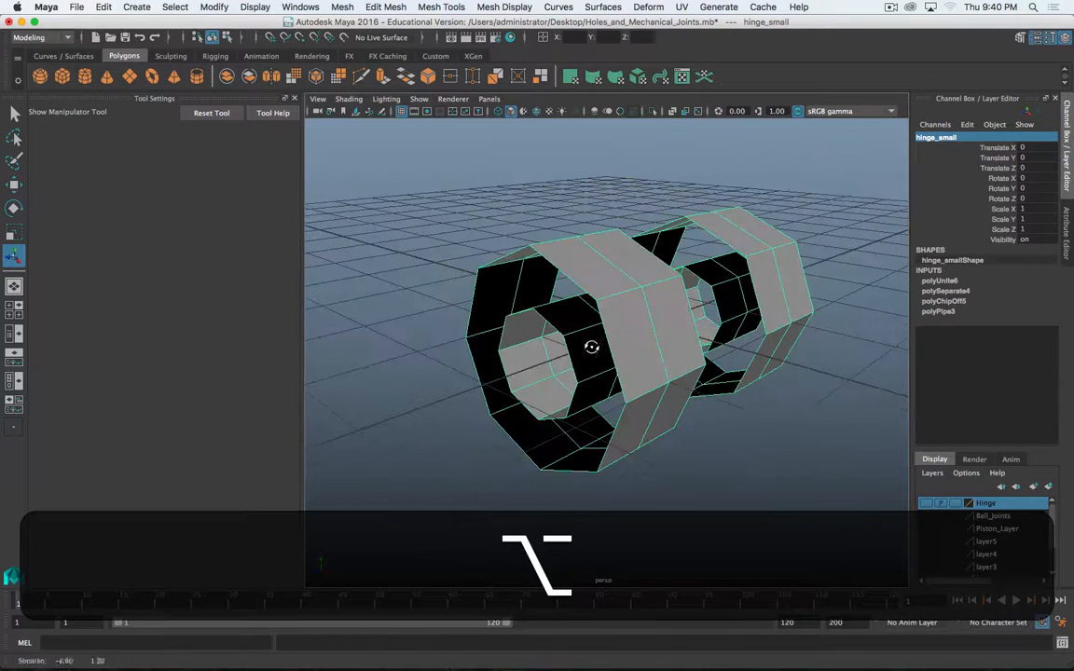
pyautogui.rightClick(699, 303)
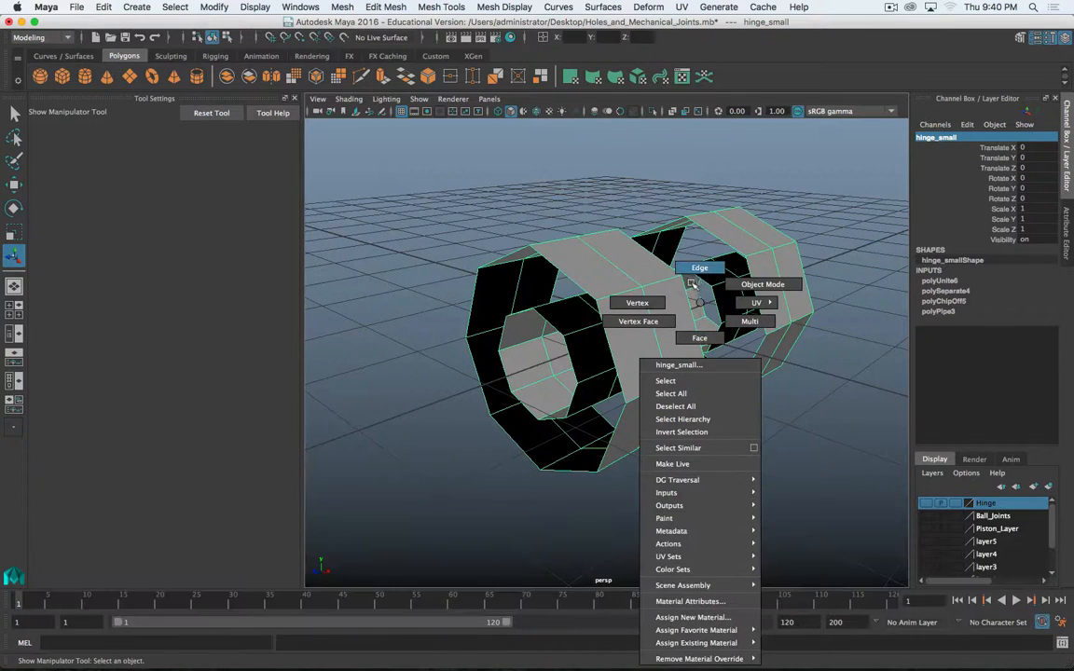
pyautogui.click(690, 276)
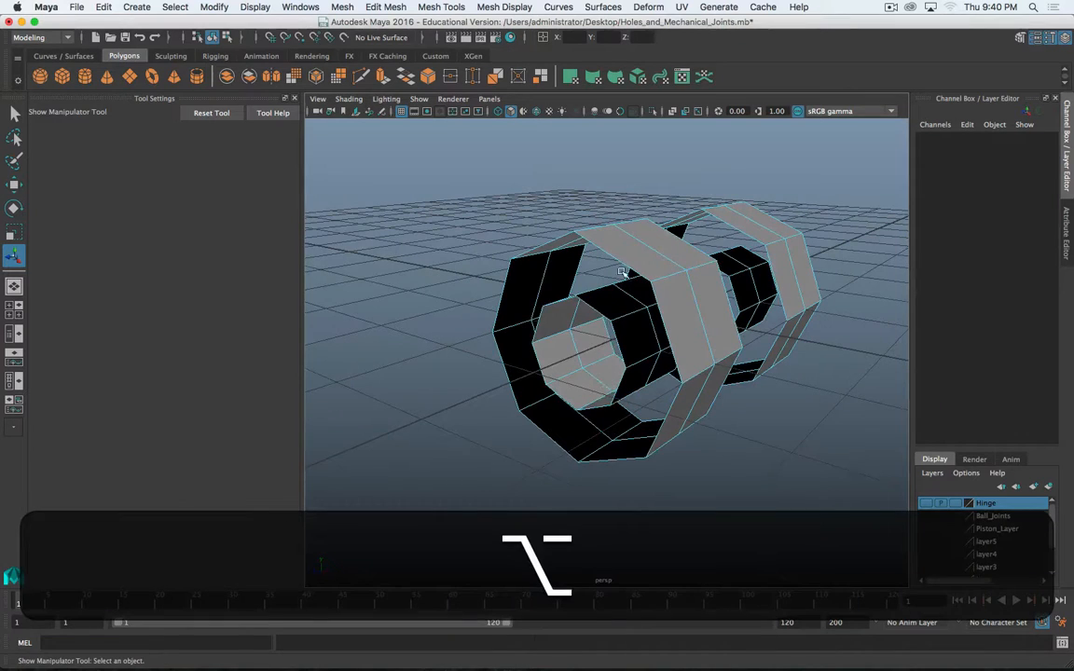
# Try to bridge the full outer and inner border loops at the first knuckle's outer end, and undo the bridge
pyautogui.doubleClick(629, 266)
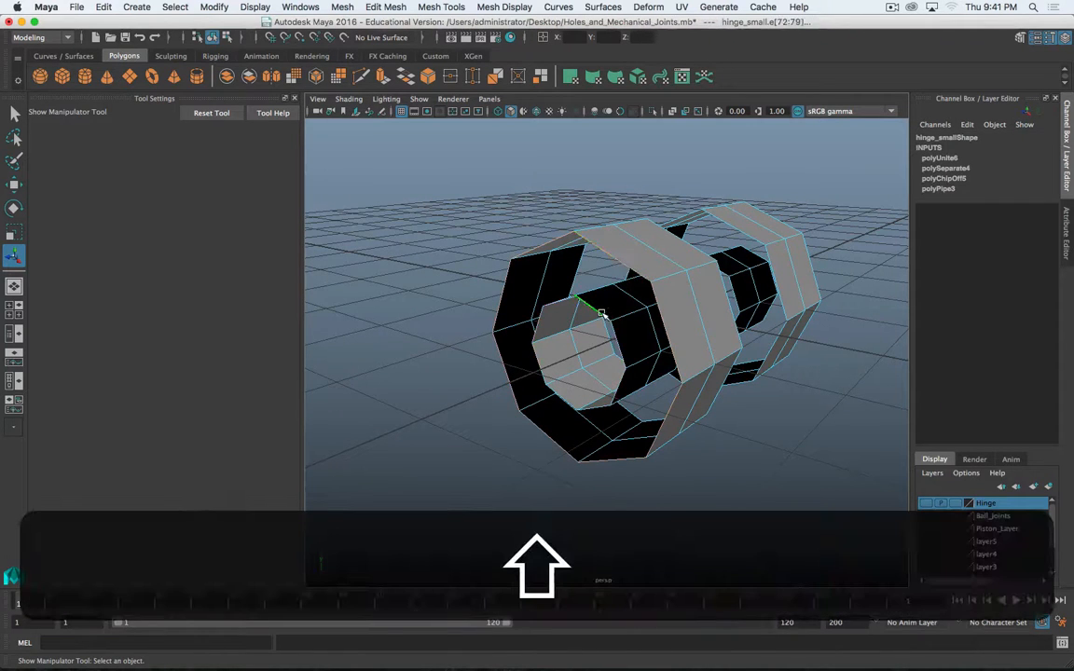
pyautogui.keyDown('shift'); pyautogui.moveTo(602, 314); pyautogui.dragTo(613, 373, button='right'); pyautogui.keyUp('shift')
pyautogui.keyDown('shift'); pyautogui.moveTo(617, 459); pyautogui.dragTo(610, 455, button='right'); pyautogui.keyUp('shift')
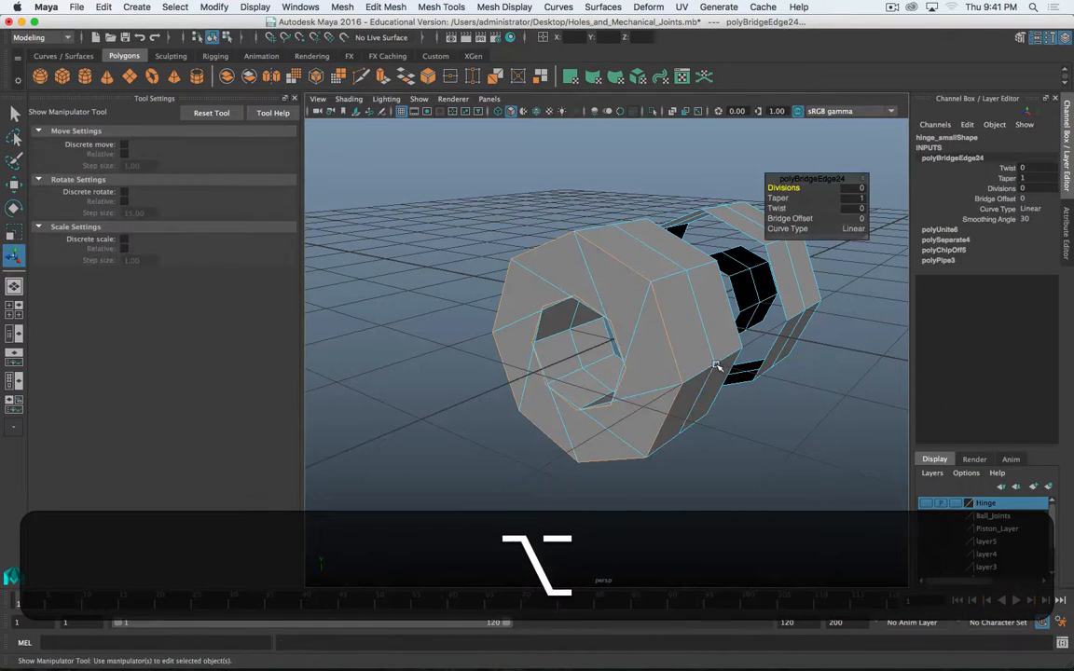
pyautogui.hotkey('alt', 'z')
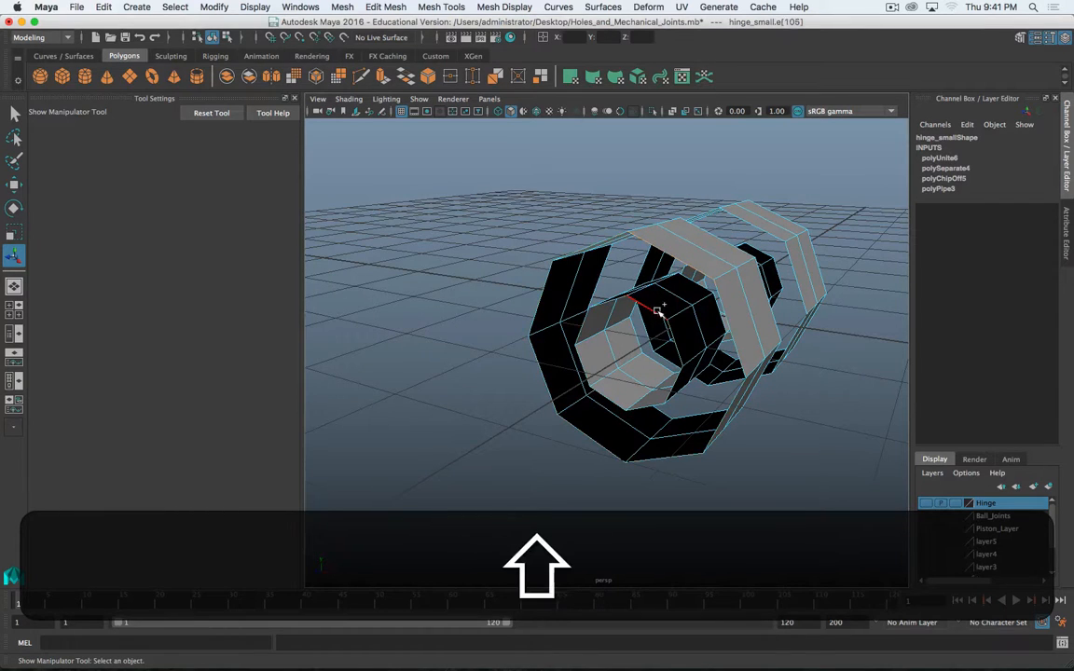
# Close the first knuckle's outer end by bridging one matching outer and inner edge pair, followed by the remaining border edges
pyautogui.keyDown('shift'); pyautogui.moveTo(659, 313); pyautogui.dragTo(657, 314, button='right'); pyautogui.keyUp('shift')
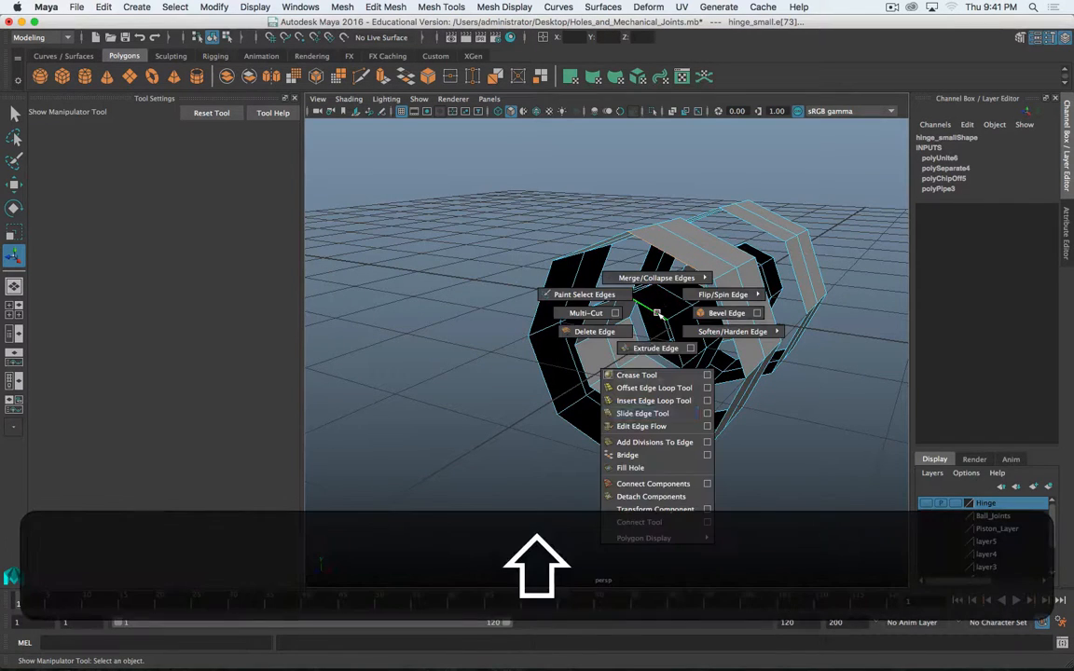
pyautogui.keyDown('shift'); pyautogui.moveTo(671, 484); pyautogui.dragTo(671, 453, button='right'); pyautogui.keyUp('shift')
pyautogui.keyDown('alt'); pyautogui.moveTo(671, 453); pyautogui.dragTo(691, 317); pyautogui.keyUp('alt')
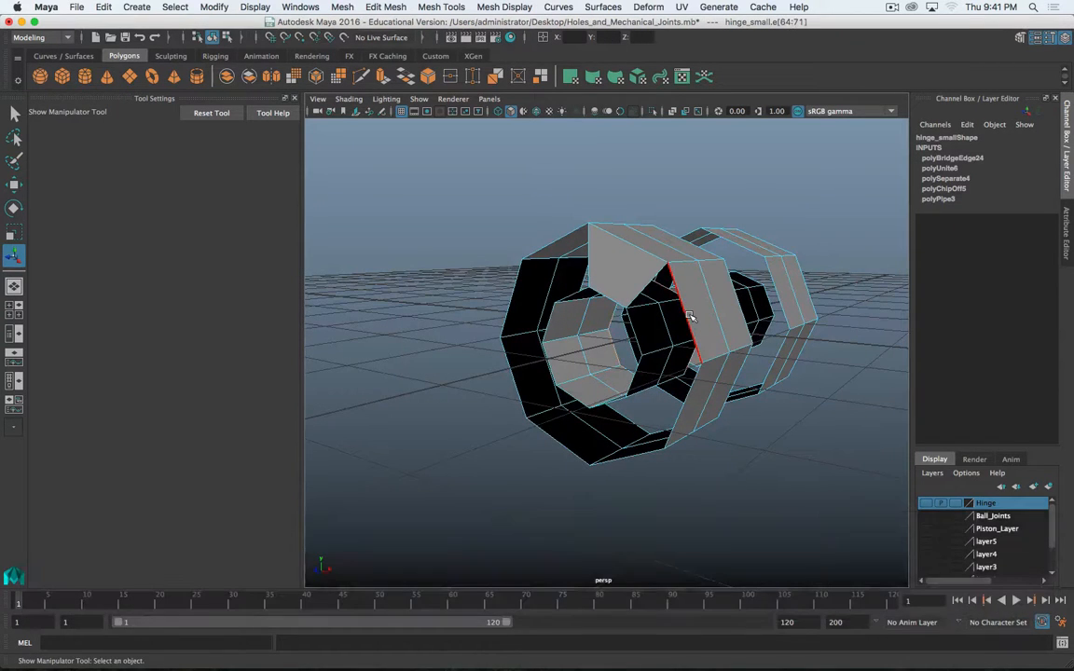
pyautogui.keyDown('shift'); pyautogui.click(647, 286); pyautogui.keyUp('shift')
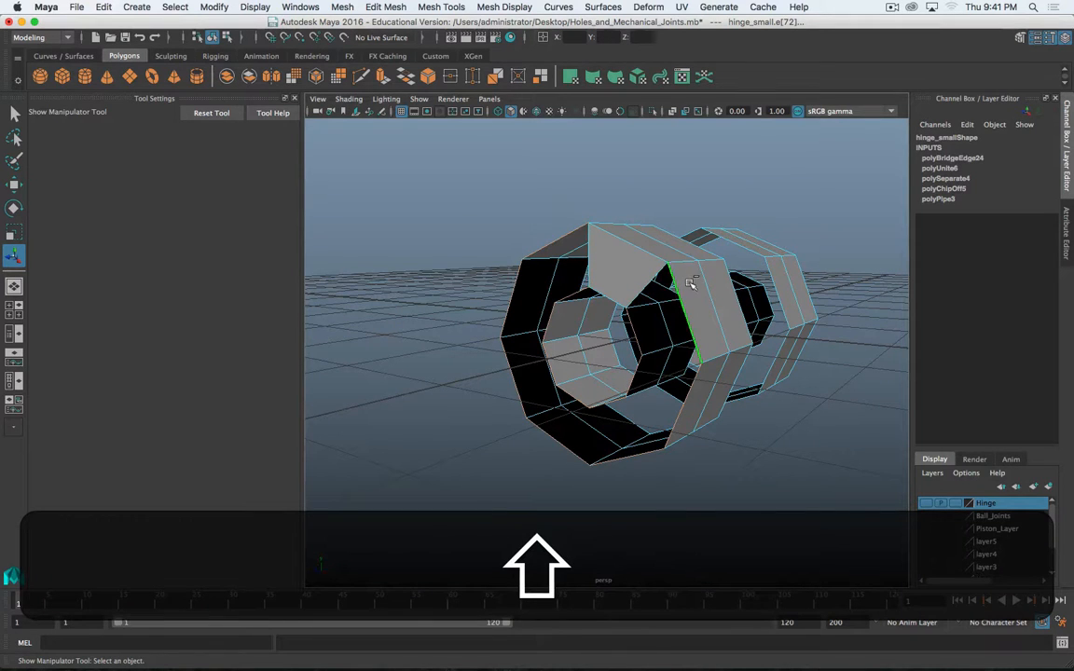
pyautogui.keyDown('shift'); pyautogui.moveTo(680, 287); pyautogui.dragTo(697, 380, button='right'); pyautogui.keyUp('shift')
pyautogui.keyDown('shift'); pyautogui.moveTo(688, 425); pyautogui.dragTo(688, 427, button='right'); pyautogui.keyUp('shift')
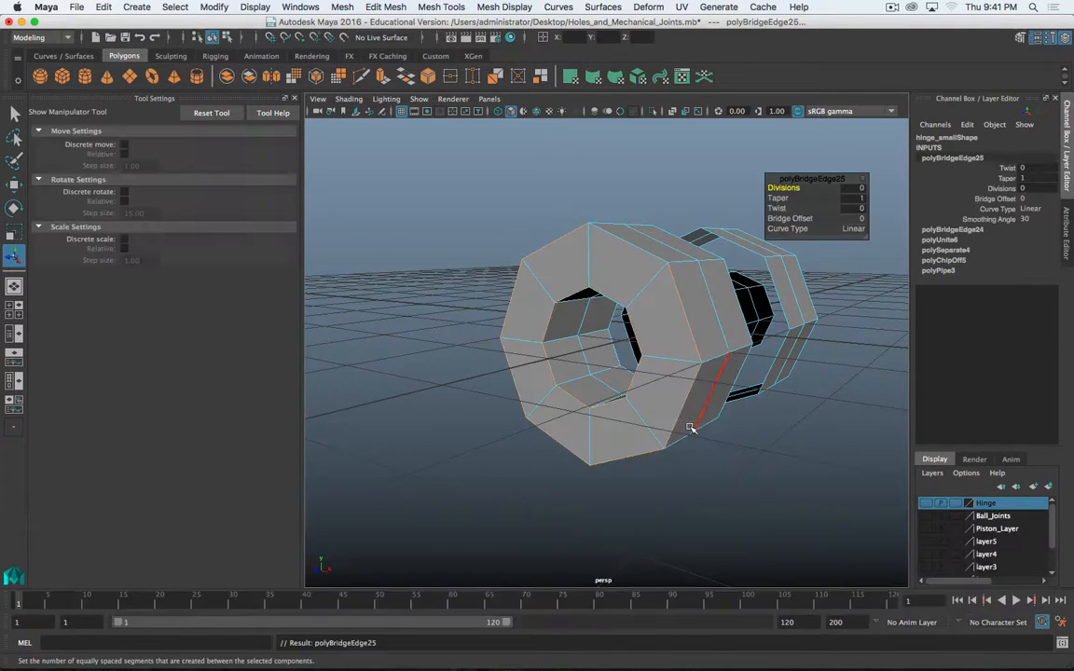
# Try to bridge the border loops at the first knuckle's inward-facing end, and undo the attempt
pyautogui.keyDown('alt'); pyautogui.moveTo(688, 427); pyautogui.dragTo(597, 362); pyautogui.keyUp('alt')
pyautogui.doubleClick(572, 359)
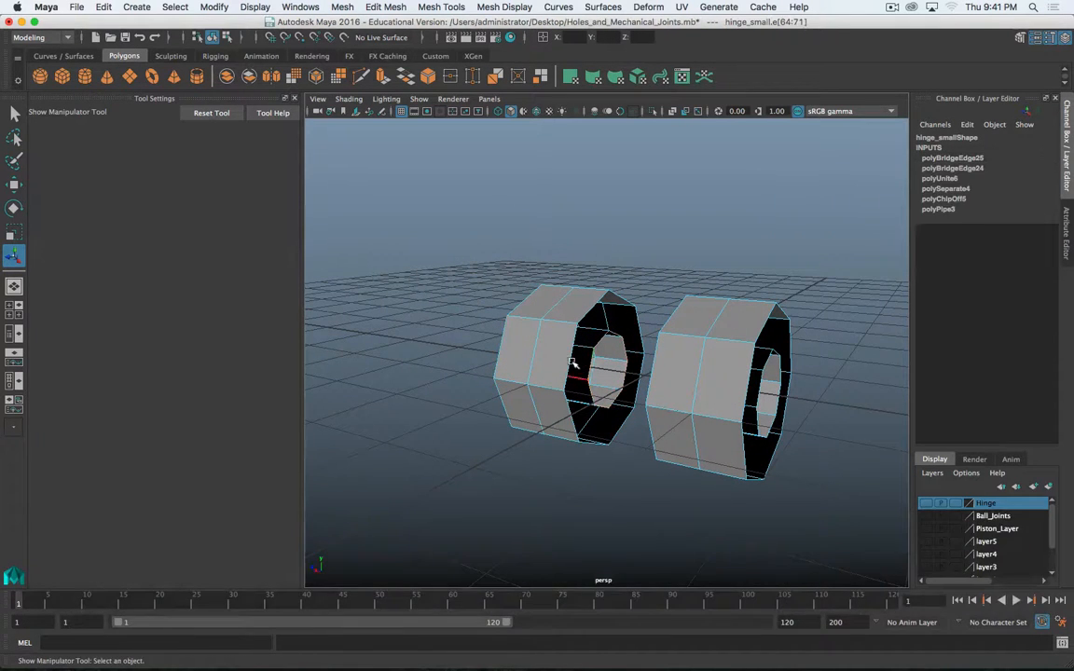
pyautogui.keyDown('shift'); pyautogui.moveTo(568, 359); pyautogui.dragTo(584, 500, button='right'); pyautogui.keyUp('shift')
pyautogui.keyDown('alt'); pyautogui.moveTo(745, 419); pyautogui.dragTo(664, 426); pyautogui.keyUp('alt')
pyautogui.hotkey('alt', 'z')
# Close the first knuckle's inward-facing end by bridging one matching edge pair and then the rest of the two border loops
pyautogui.scroll(5, 615, 372)
pyautogui.keyDown('alt'); pyautogui.moveTo(611, 369); pyautogui.dragTo(631, 338); pyautogui.keyUp('alt')
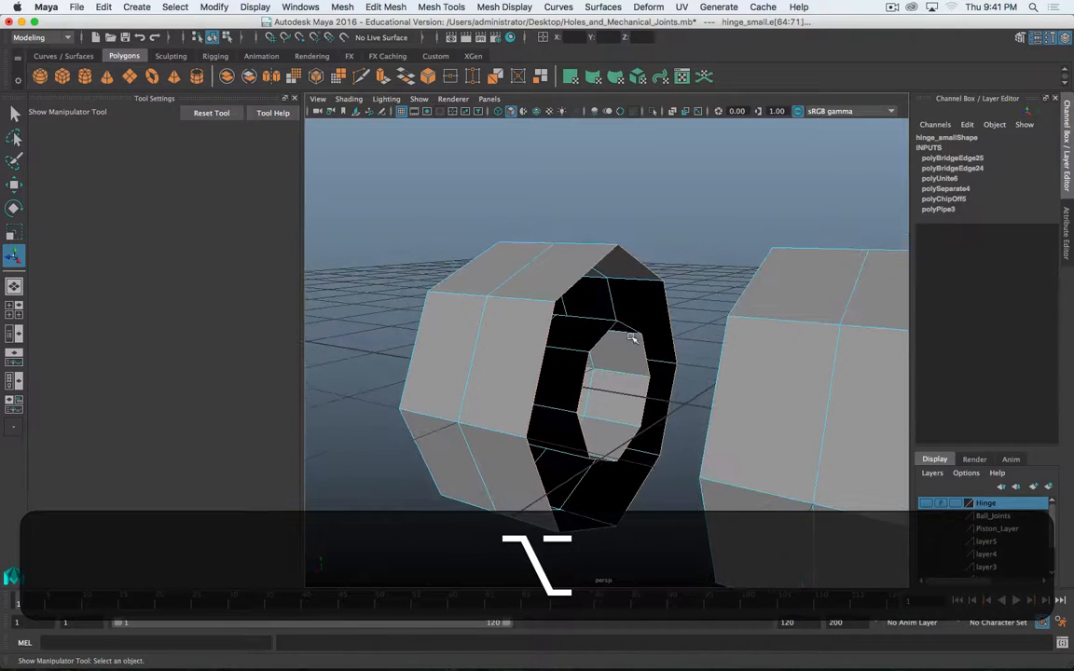
pyautogui.keyDown('shift'); pyautogui.click(604, 334); pyautogui.keyUp('shift')
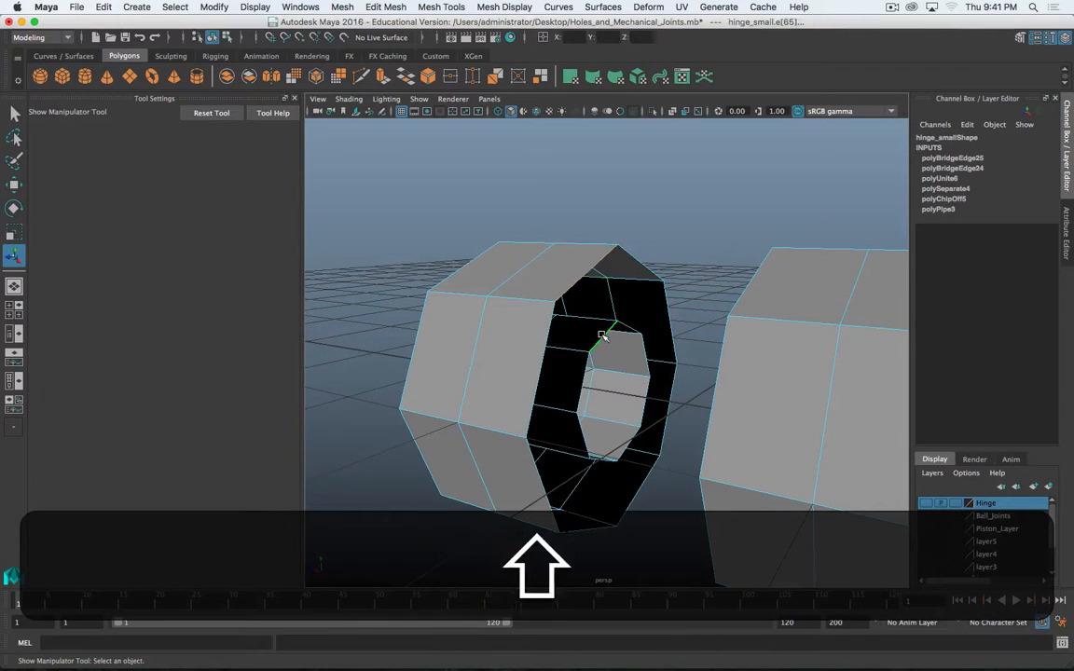
pyautogui.hotkey('shift', 'g')
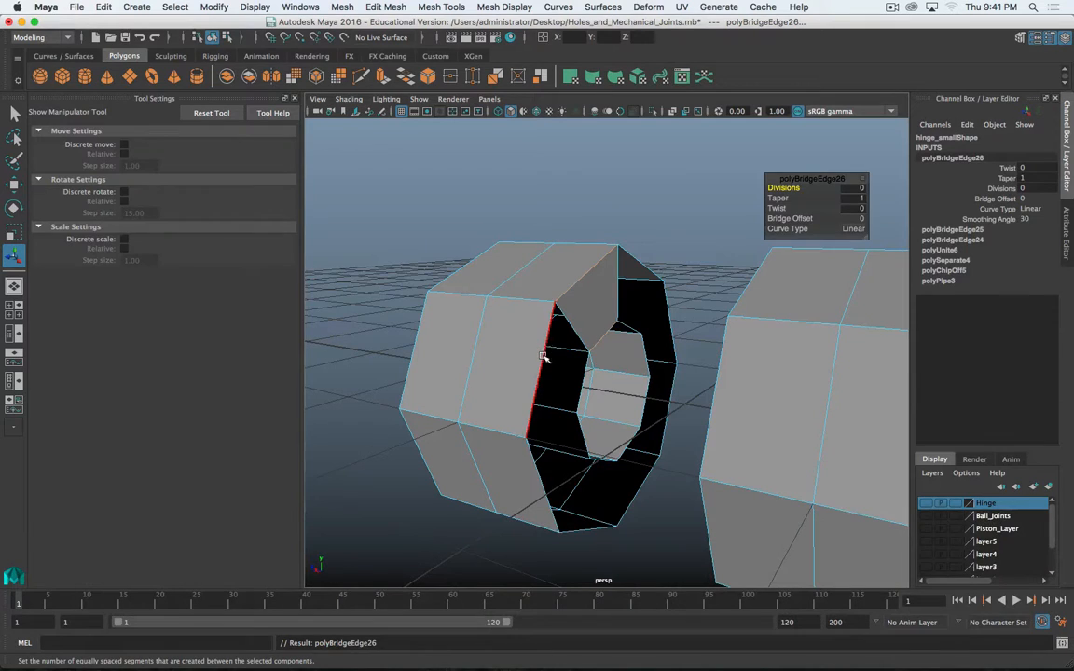
pyautogui.keyDown('shift'); pyautogui.click(575, 327); pyautogui.keyUp('shift')
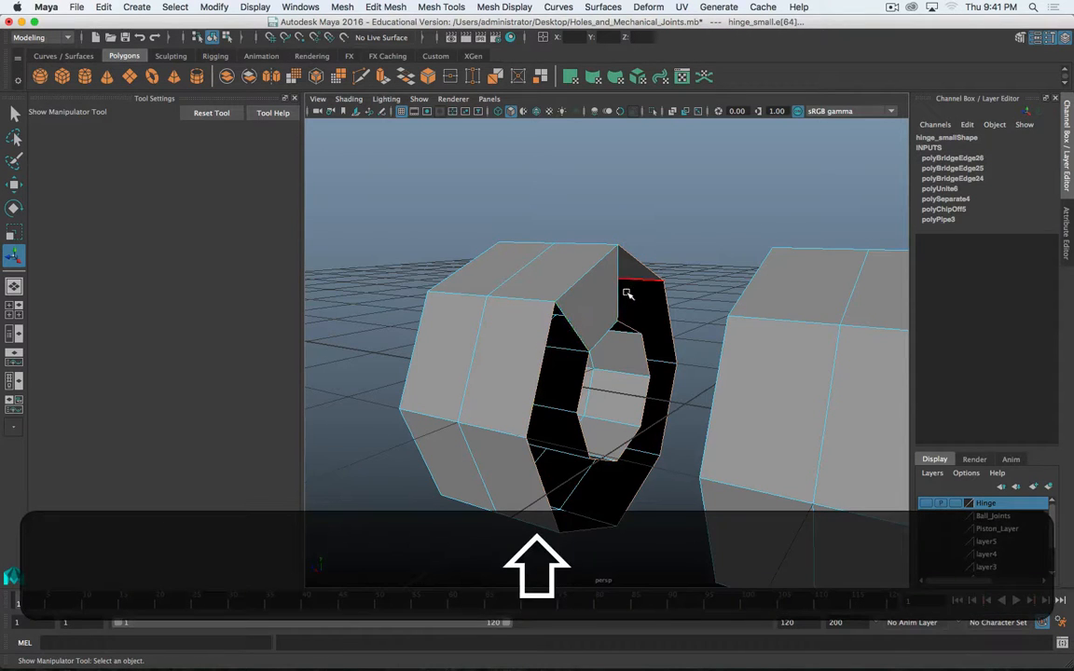
pyautogui.hotkey('shift', 'g')
# Close the second knuckle's outer end by bridging one matching edge pair and the remaining outer and inner border edges
pyautogui.keyDown('alt'); pyautogui.moveTo(659, 314); pyautogui.dragTo(600, 327); pyautogui.keyUp('alt')
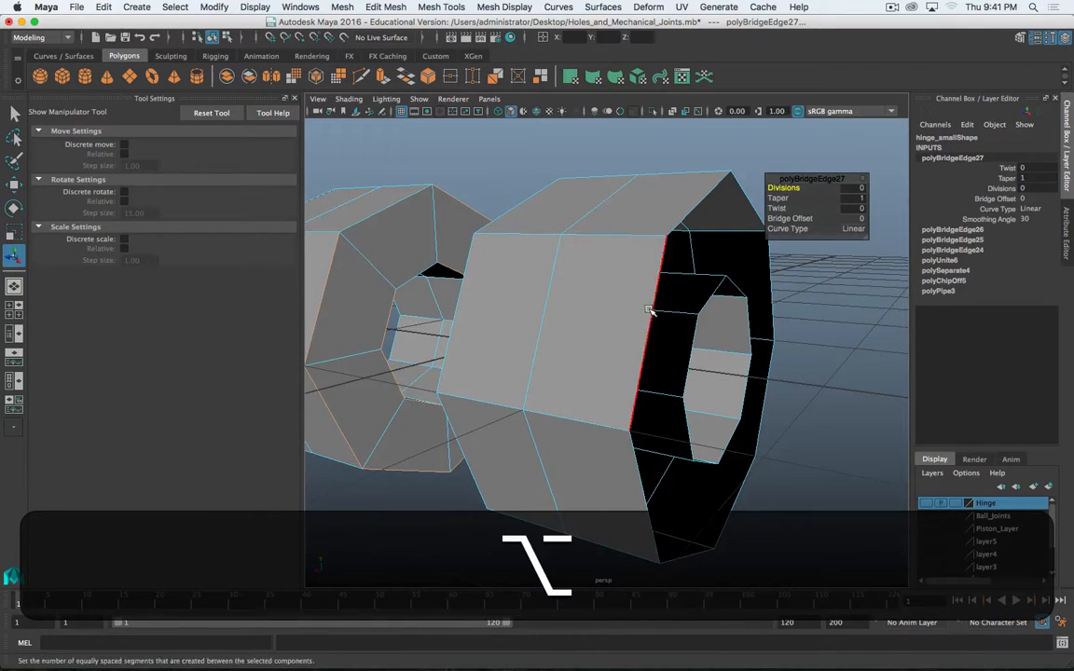
pyautogui.click(685, 351)
pyautogui.hotkey('shift', 'g')
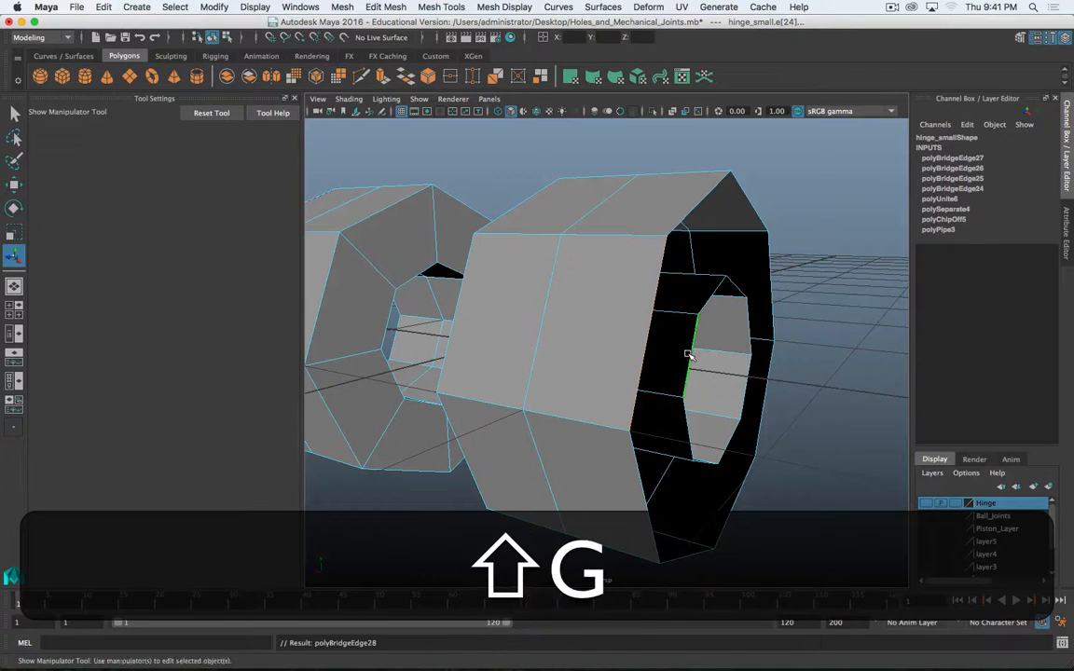
pyautogui.click(706, 278)
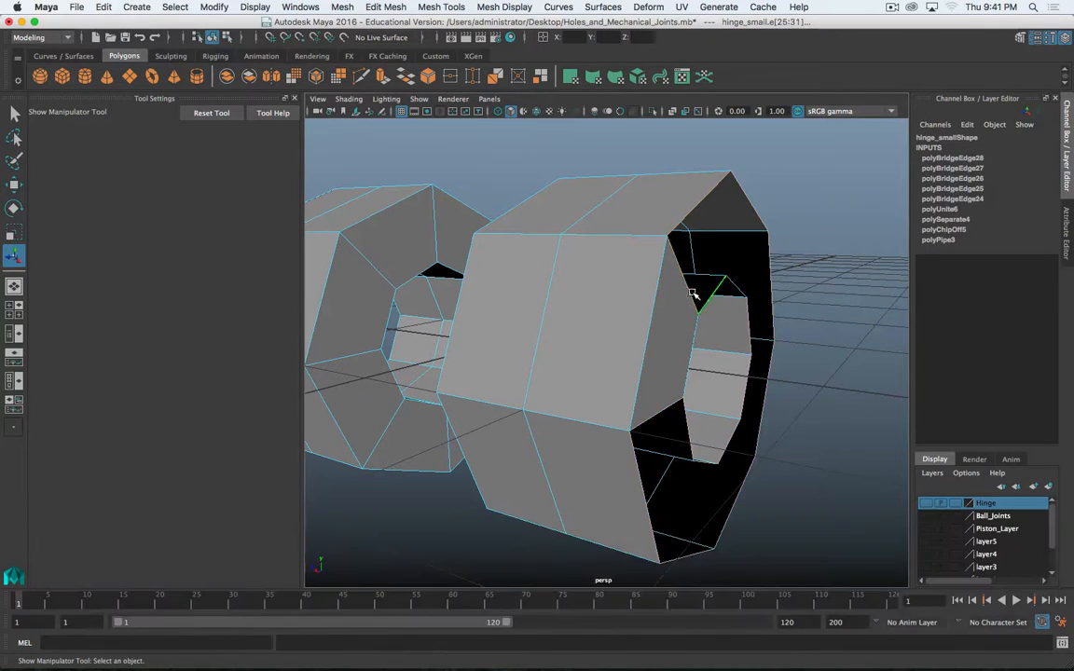
pyautogui.press('shift')
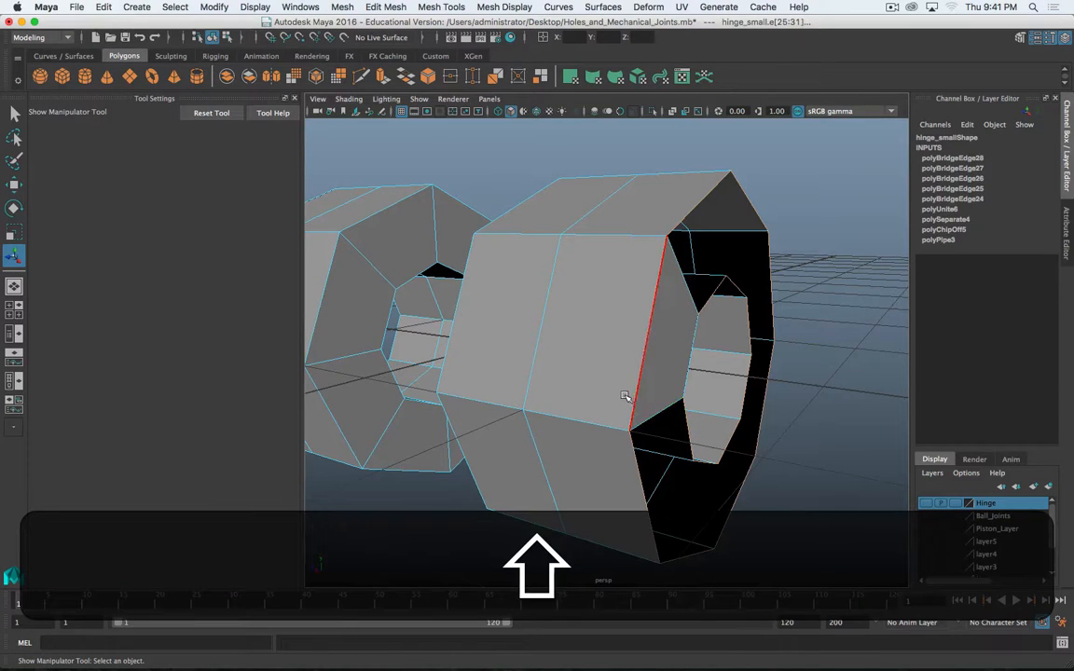
pyautogui.hotkey('shift', 'g')
pyautogui.keyDown('alt'); pyautogui.moveTo(625, 396); pyautogui.dragTo(781, 332); pyautogui.keyUp('alt')
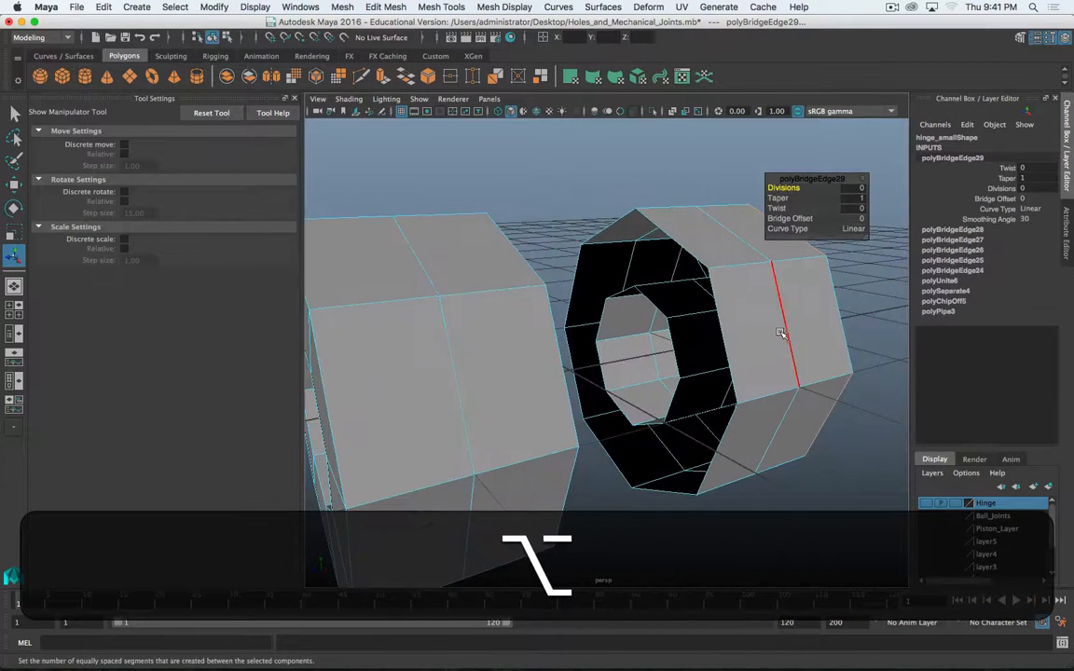
# Close the second knuckle's inward-facing end by bridging the remaining outer and inner border edges
pyautogui.keyDown('shift'); pyautogui.click(685, 347); pyautogui.keyUp('shift')
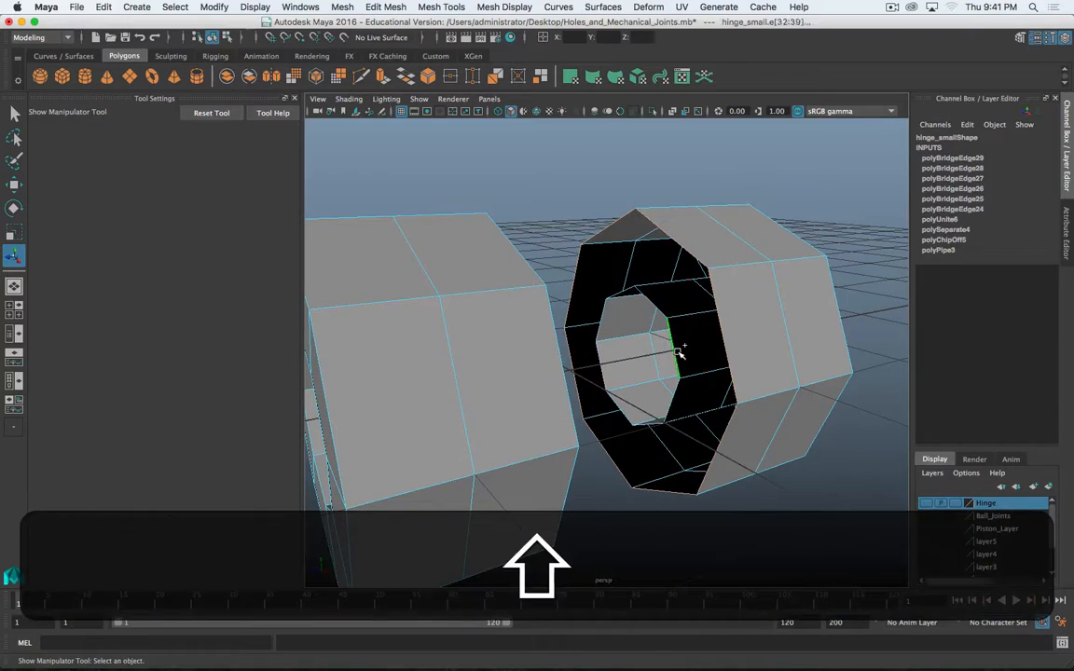
pyautogui.hotkey('shift', 'g')
pyautogui.keyDown('alt'); pyautogui.moveTo(678, 355); pyautogui.dragTo(610, 379); pyautogui.keyUp('alt')
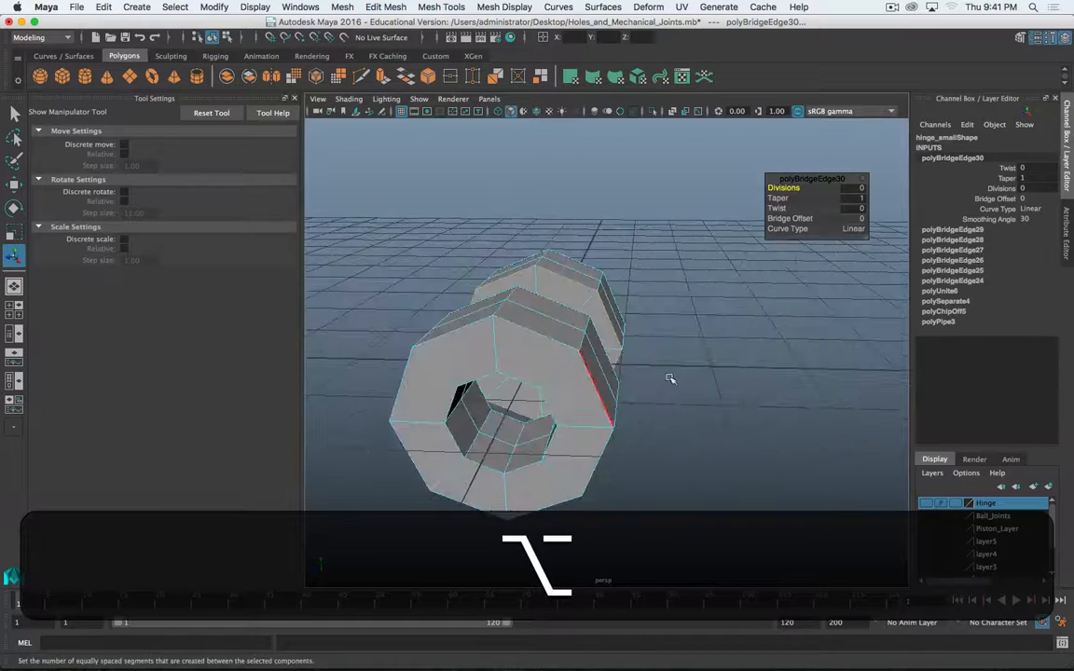
pyautogui.keyDown('alt'); pyautogui.moveTo(742, 366); pyautogui.dragTo(582, 347); pyautogui.keyUp('alt')
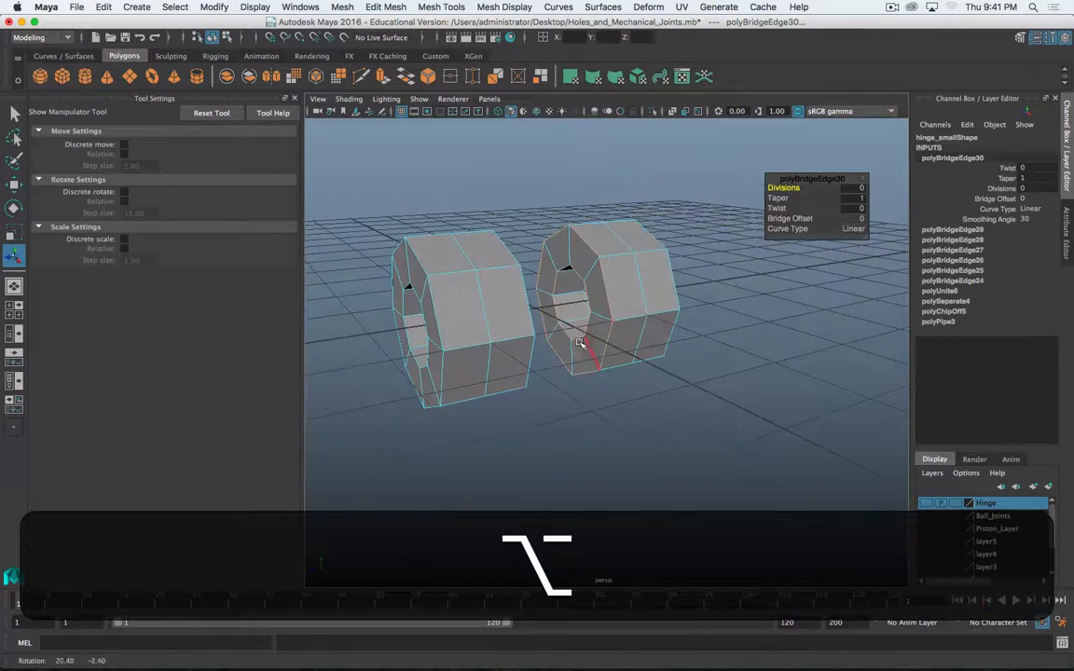
# Extrude the upper and lower outer faces on the +X side of both knuckles a short distance along X
pyautogui.rightClick(637, 304)
pyautogui.click(638, 339)
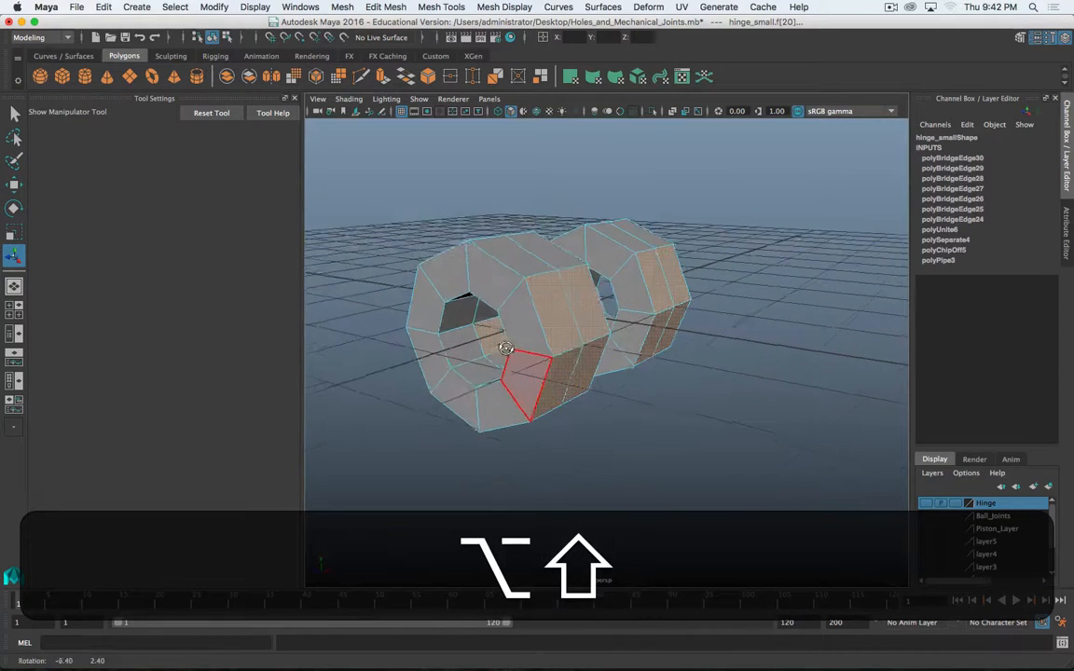
pyautogui.moveTo(504, 348)
pyautogui.keyDown('alt'); pyautogui.mouseDown()
pyautogui.moveTo(406, 334)
pyautogui.moveTo(546, 335)
pyautogui.moveTo(567, 294)
pyautogui.moveTo(469, 230)
pyautogui.moveTo(678, 354)
pyautogui.moveTo(582, 374)
pyautogui.moveTo(642, 410)
pyautogui.moveTo(640, 383)
pyautogui.moveTo(532, 379)
pyautogui.moveTo(831, 244)
pyautogui.moveTo(727, 317)
pyautogui.moveTo(735, 374)
pyautogui.moveTo(789, 390)
pyautogui.moveTo(557, 404)
pyautogui.moveTo(683, 407)
pyautogui.moveTo(726, 395)
pyautogui.mouseUp(); pyautogui.keyUp('alt')
pyautogui.hotkey('alt', '4')
pyautogui.hotkey('alt', '5')
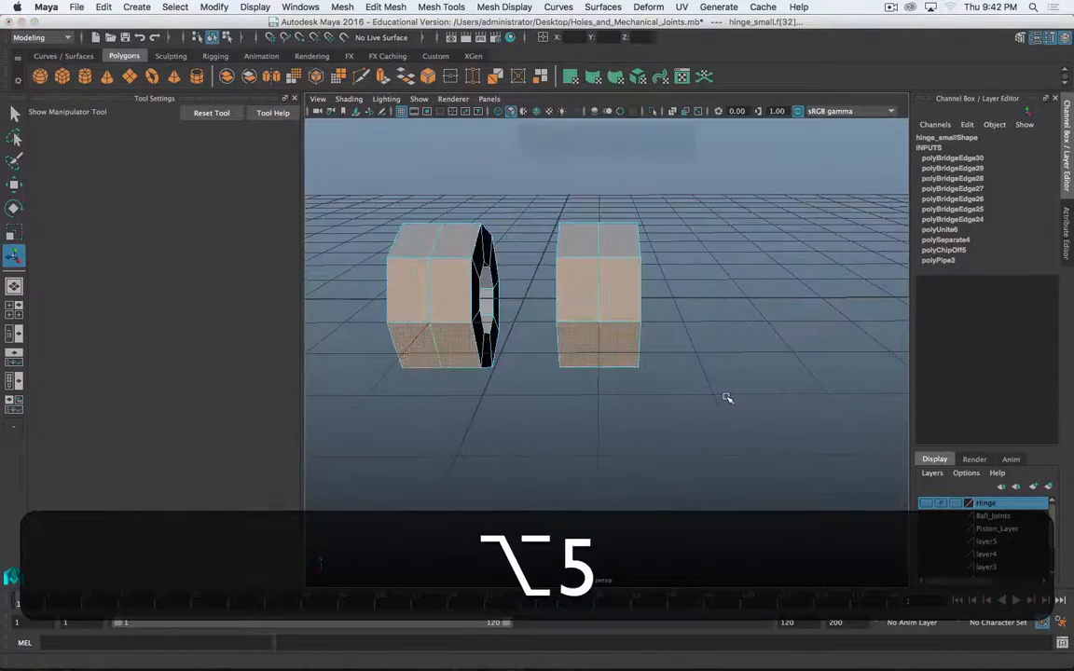
pyautogui.keyDown('alt'); pyautogui.keyDown('shift'); pyautogui.moveTo(616, 352); pyautogui.dragTo(642, 307); pyautogui.keyUp('shift'); pyautogui.keyUp('alt')
pyautogui.keyDown('shift'); pyautogui.rightClick(637, 305); pyautogui.keyUp('shift')
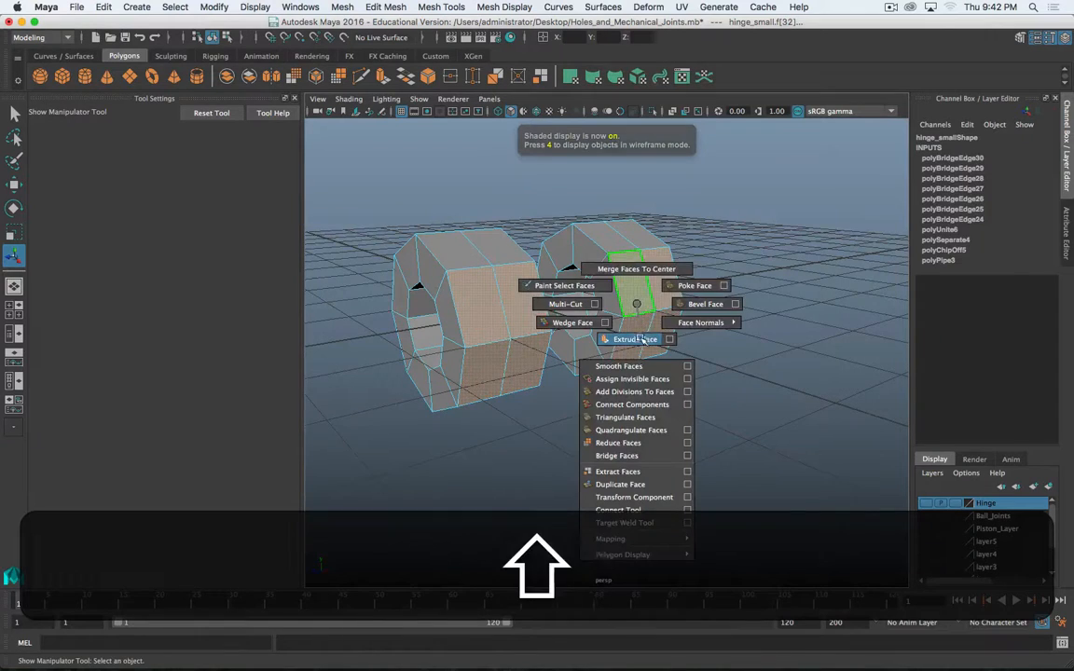
pyautogui.keyDown('shift'); pyautogui.moveTo(642, 339); pyautogui.dragTo(642, 341, button='right'); pyautogui.keyUp('shift')
pyautogui.keyDown('alt'); pyautogui.moveTo(570, 384); pyautogui.dragTo(625, 409); pyautogui.keyUp('alt')
pyautogui.press('w')
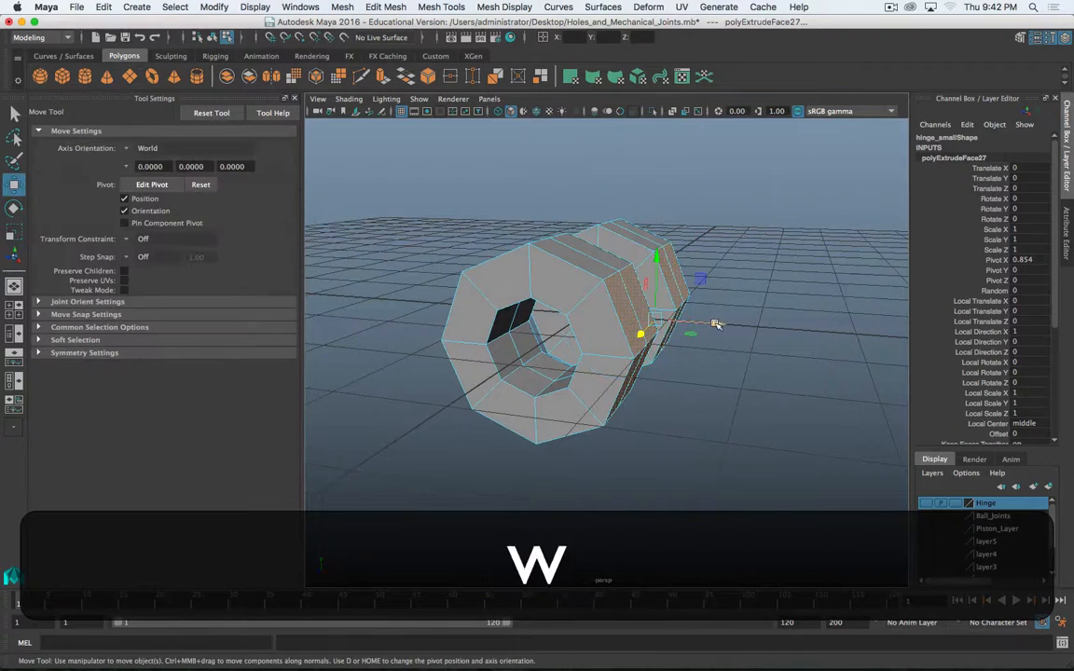
pyautogui.moveTo(715, 323); pyautogui.dragTo(622, 367)
# Extrude the same knuckle faces again and pull them farther out along X into two arms
pyautogui.keyDown('shift'); pyautogui.moveTo(545, 373); pyautogui.dragTo(545, 405, button='right'); pyautogui.keyUp('shift')
pyautogui.press('w')
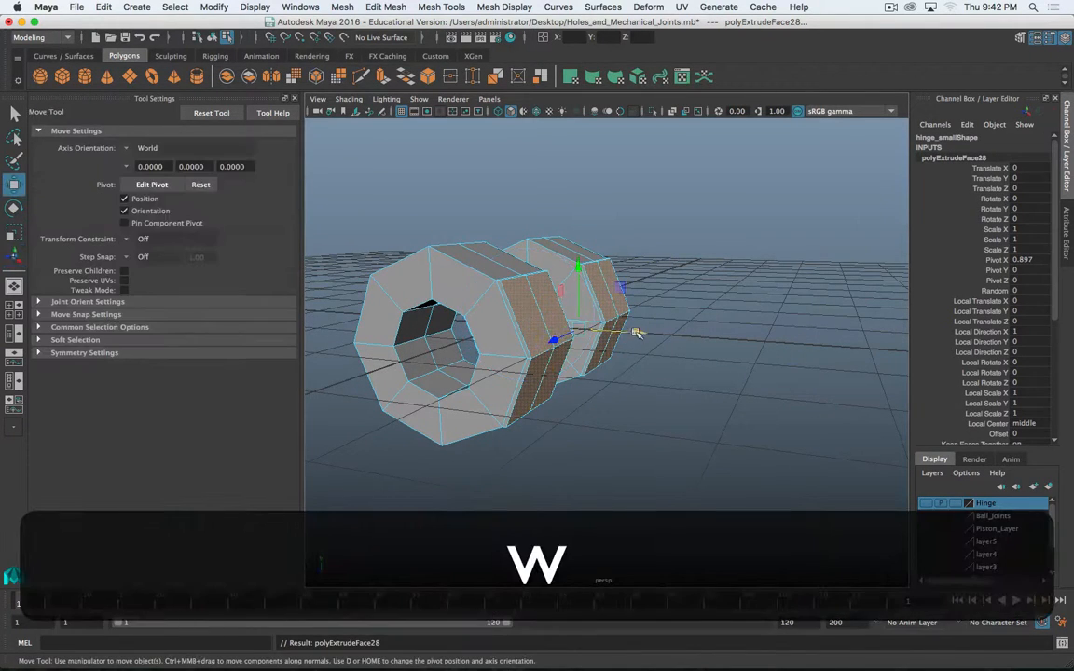
pyautogui.moveTo(636, 332); pyautogui.dragTo(579, 337)
# Delete one arm's two large side faces facing the gap, along with the thin strip faces beside the knuckle
pyautogui.keyDown('shift'); pyautogui.click(596, 389); pyautogui.keyUp('shift')
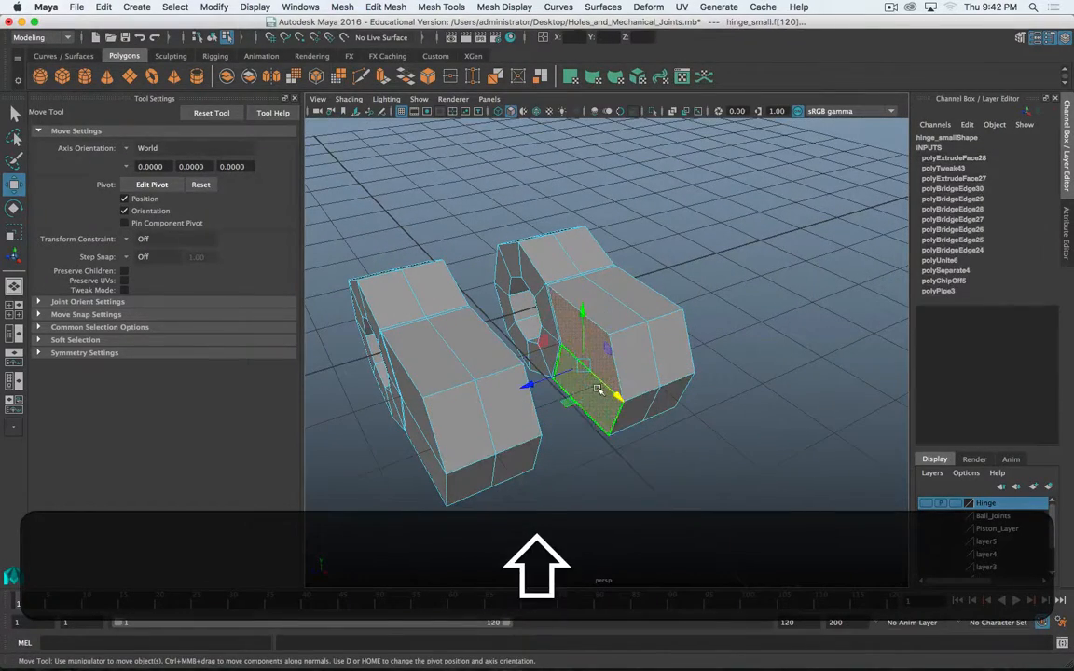
pyautogui.press('Delete')
pyautogui.keyDown('alt'); pyautogui.moveTo(600, 390); pyautogui.dragTo(536, 359); pyautogui.keyUp('alt')
pyautogui.scroll(5, 590, 381)
pyautogui.click(494, 359)
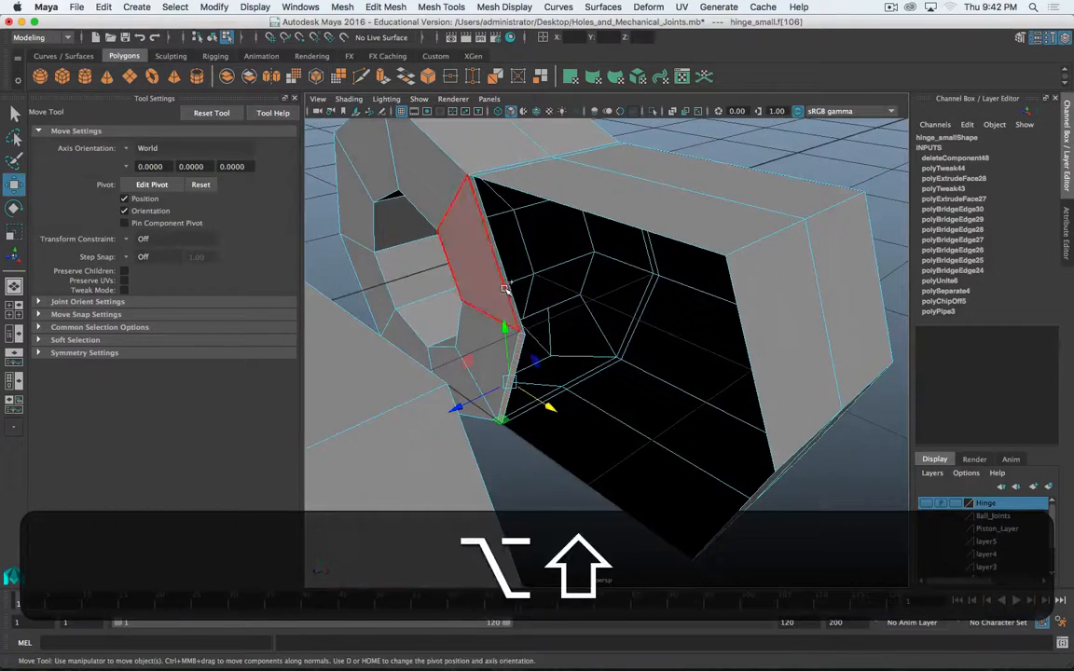
pyautogui.press('Delete')
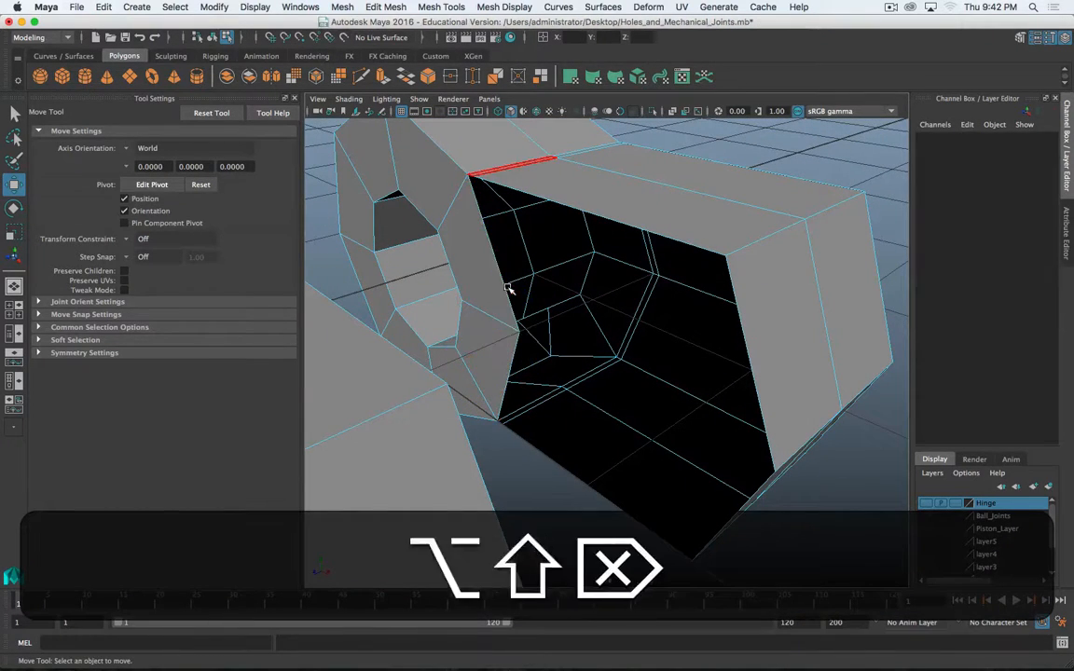
# Delete the matching gap-facing side faces on the opposite arm
pyautogui.keyDown('alt'); pyautogui.moveTo(508, 283); pyautogui.dragTo(566, 348); pyautogui.keyUp('alt')
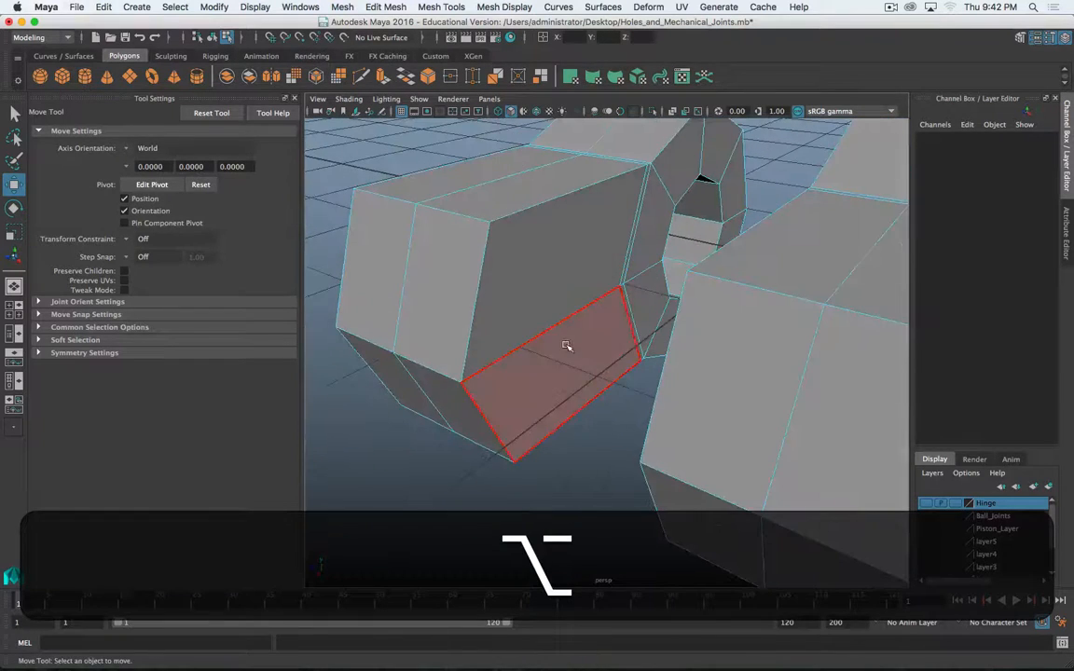
pyautogui.click(566, 347)
pyautogui.keyDown('shift'); pyautogui.click(563, 234); pyautogui.keyUp('shift')
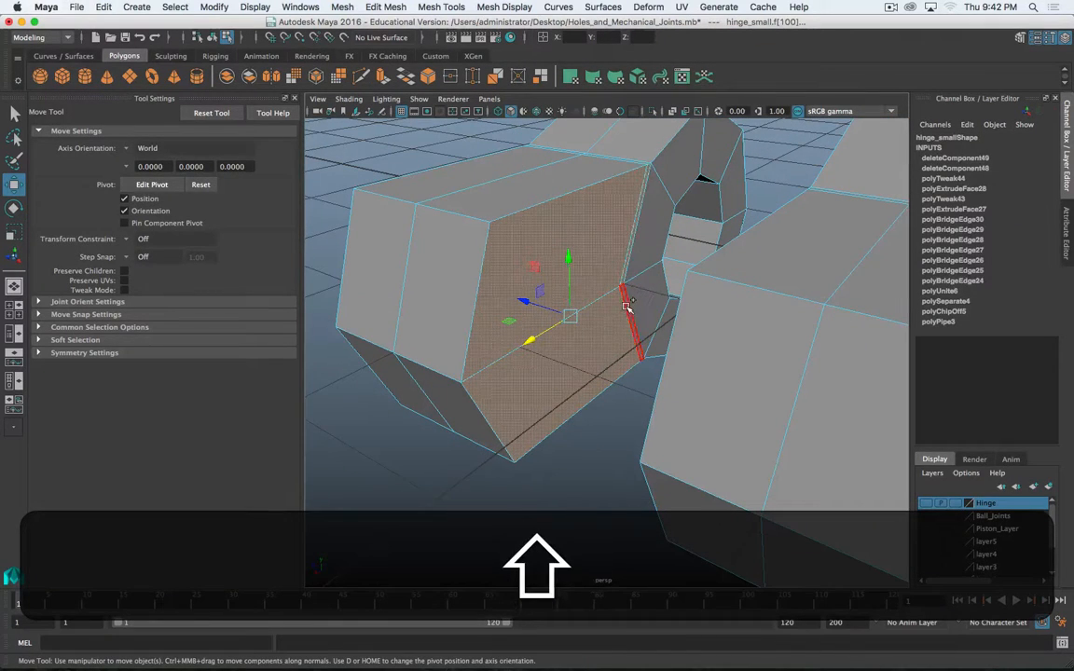
pyautogui.press('Delete')
# Bridge the border edges of the two open arm sides to join both arms into one plate
pyautogui.moveTo(632, 262); pyautogui.dragTo(632, 226, button='right')
pyautogui.doubleClick(639, 227)
pyautogui.keyDown('alt'); pyautogui.moveTo(640, 228); pyautogui.dragTo(738, 259); pyautogui.keyUp('alt')
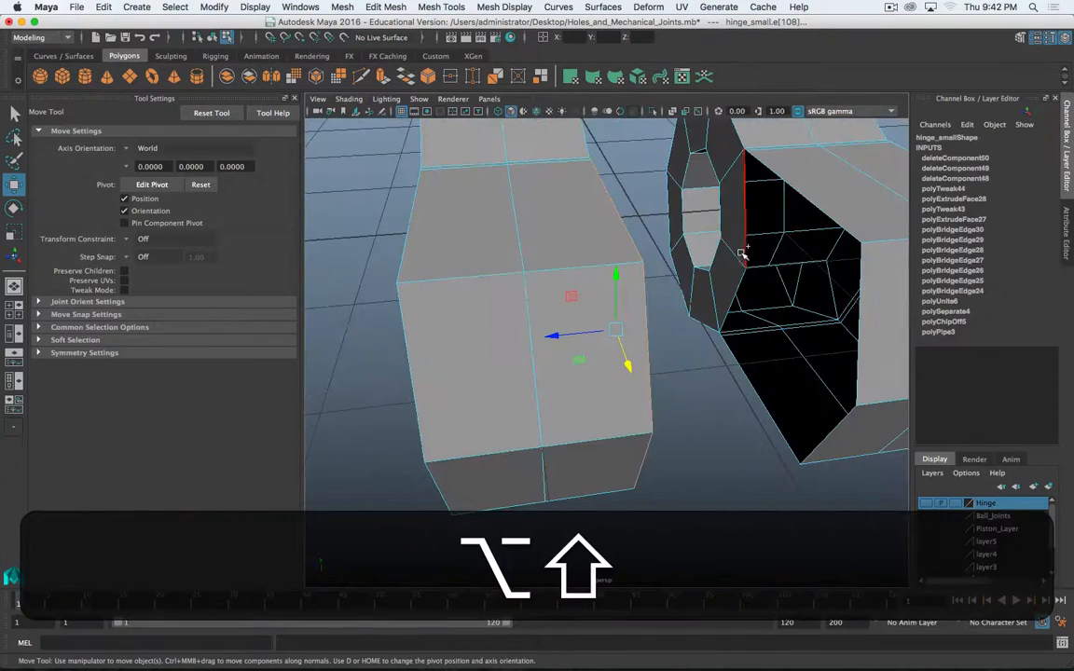
pyautogui.keyDown('shift'); pyautogui.rightClick(742, 244); pyautogui.keyUp('shift')
pyautogui.moveTo(721, 399); pyautogui.dragTo(711, 386, button='right')
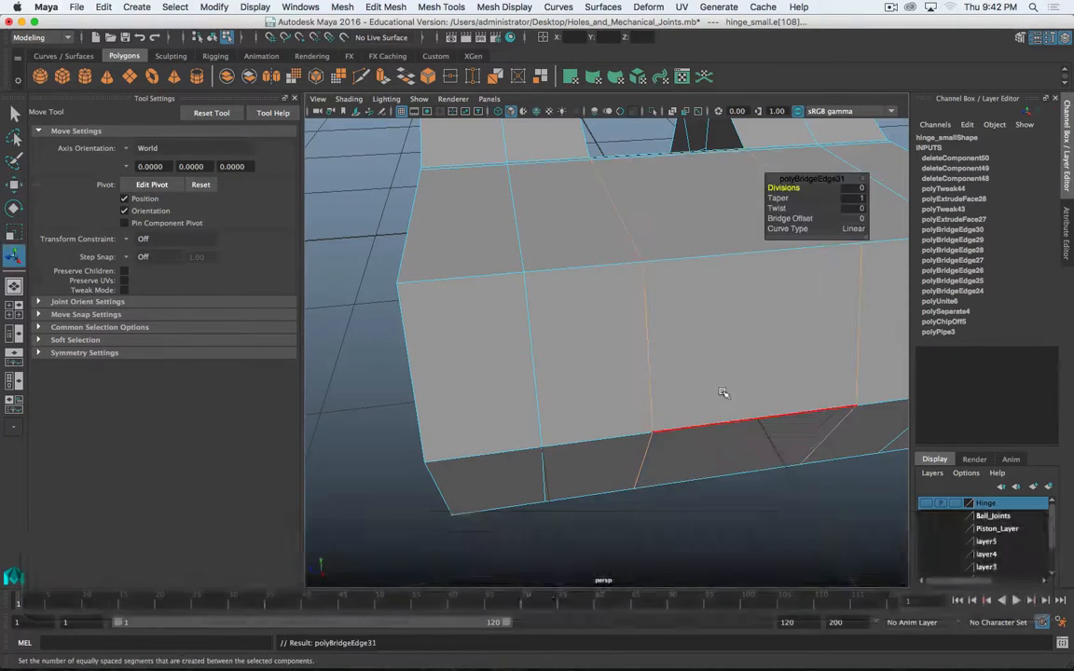
pyautogui.keyDown('alt'); pyautogui.moveTo(711, 386); pyautogui.dragTo(578, 446); pyautogui.keyUp('alt')
# Select the vertices at the plate's far end and flatten them at an absolute X position of 2
pyautogui.moveTo(652, 348); pyautogui.dragTo(612, 302, button='right')
pyautogui.keyDown('alt'); pyautogui.moveTo(661, 380); pyautogui.dragTo(643, 477); pyautogui.keyUp('alt')
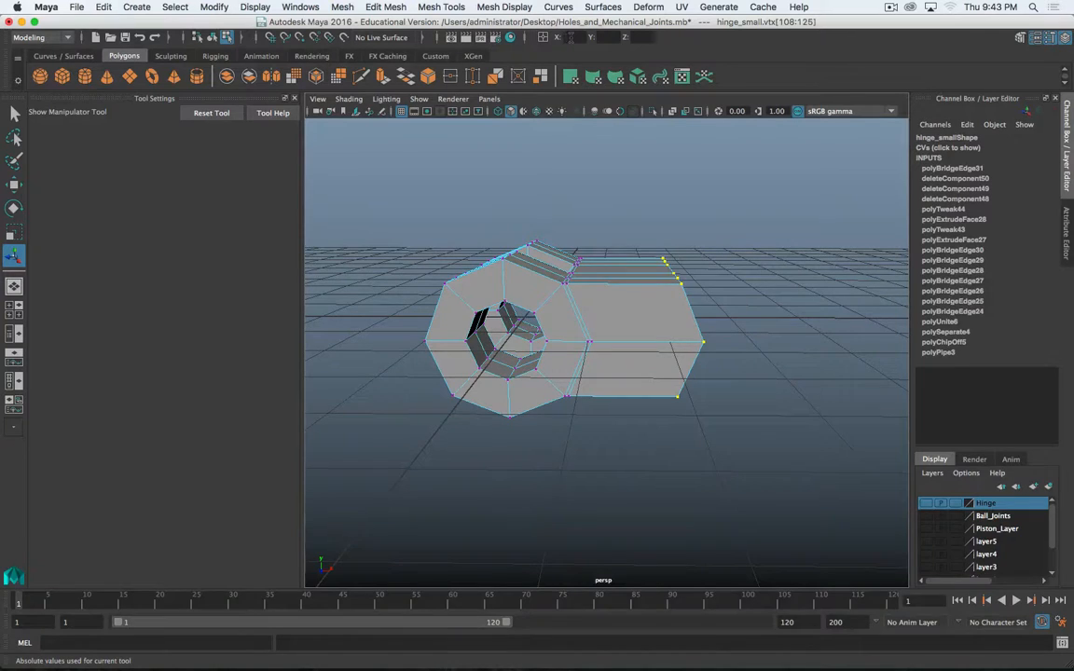
pyautogui.press('Return')
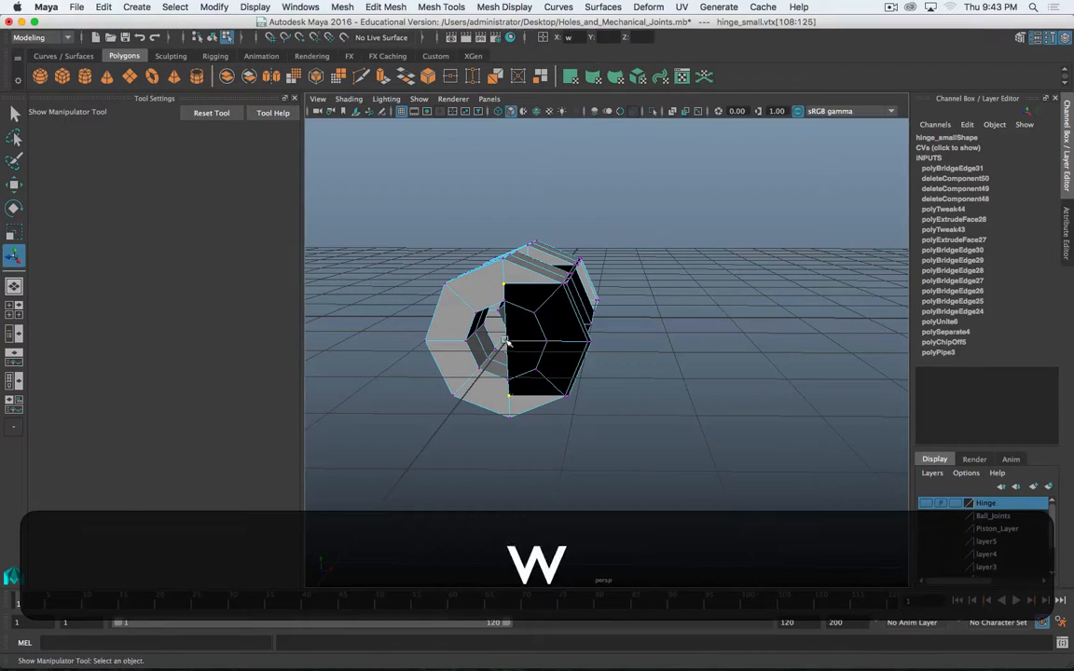
pyautogui.press('super+z')
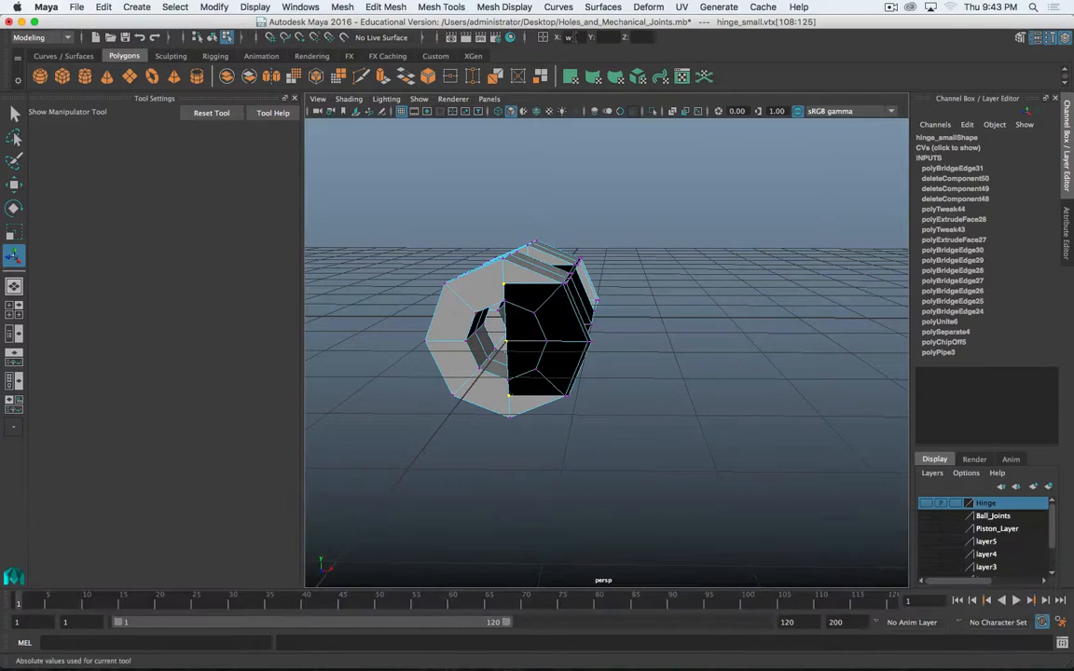
pyautogui.write('0')
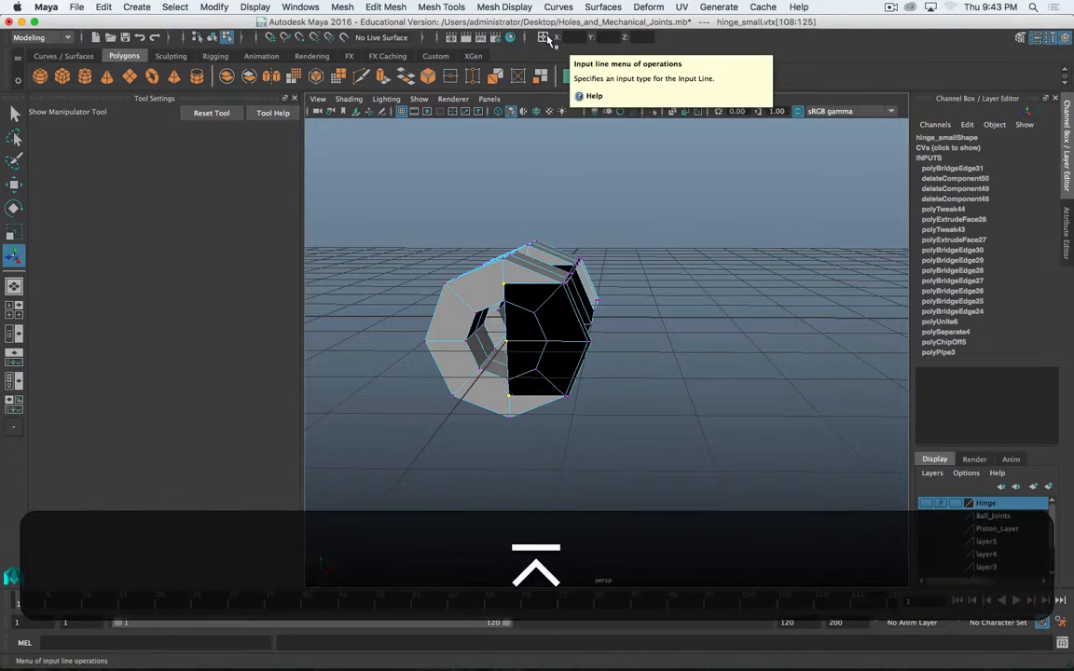
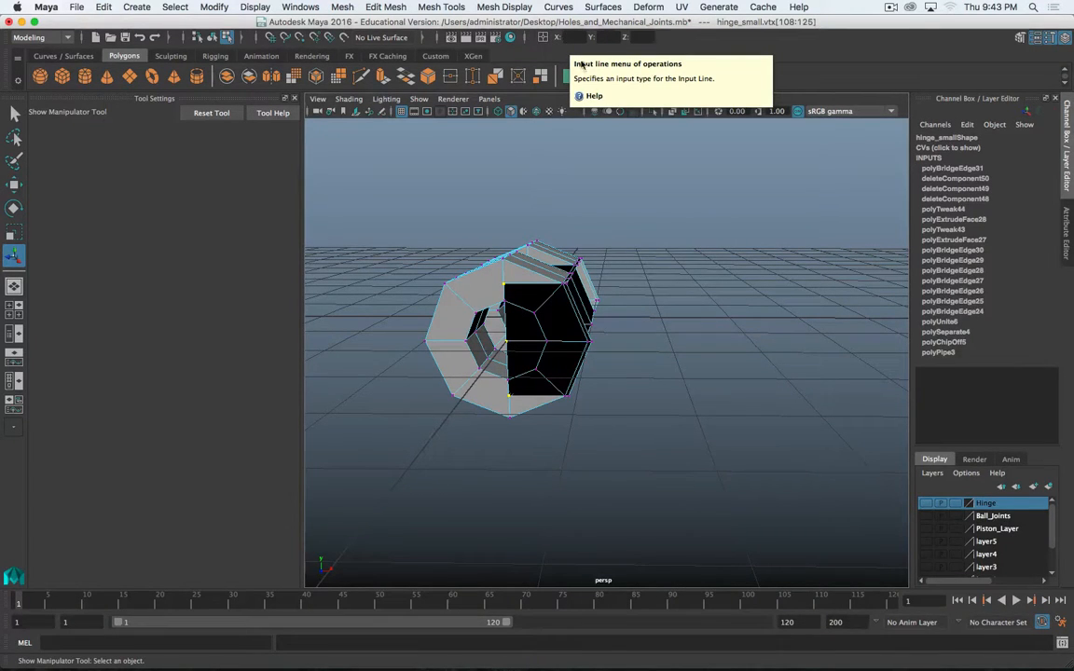
pyautogui.write('2')
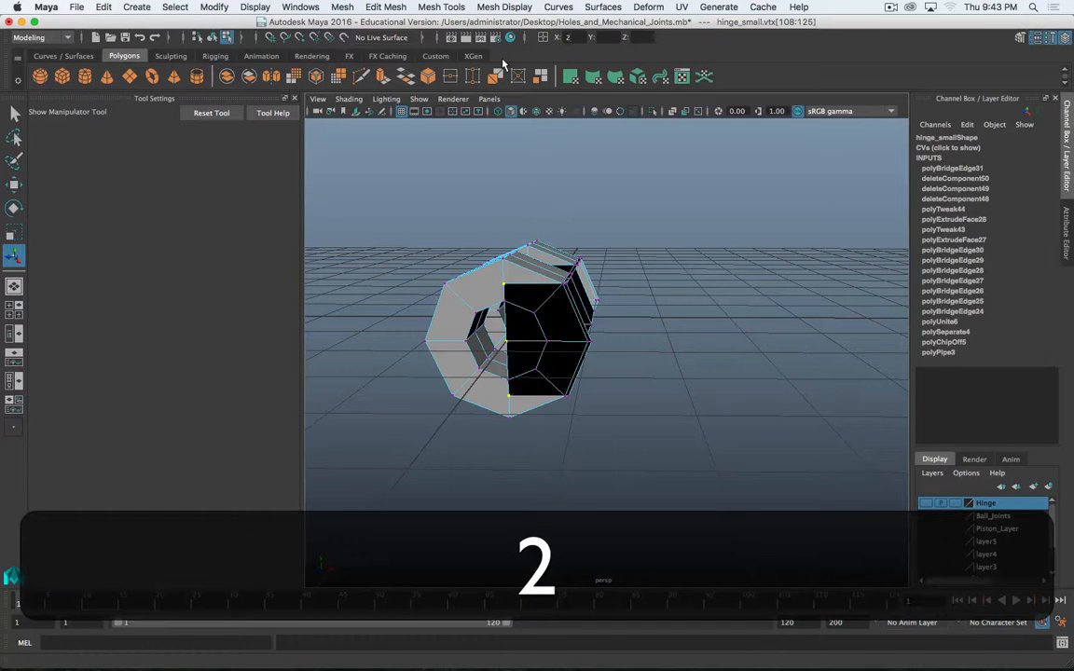
pyautogui.press('Return')
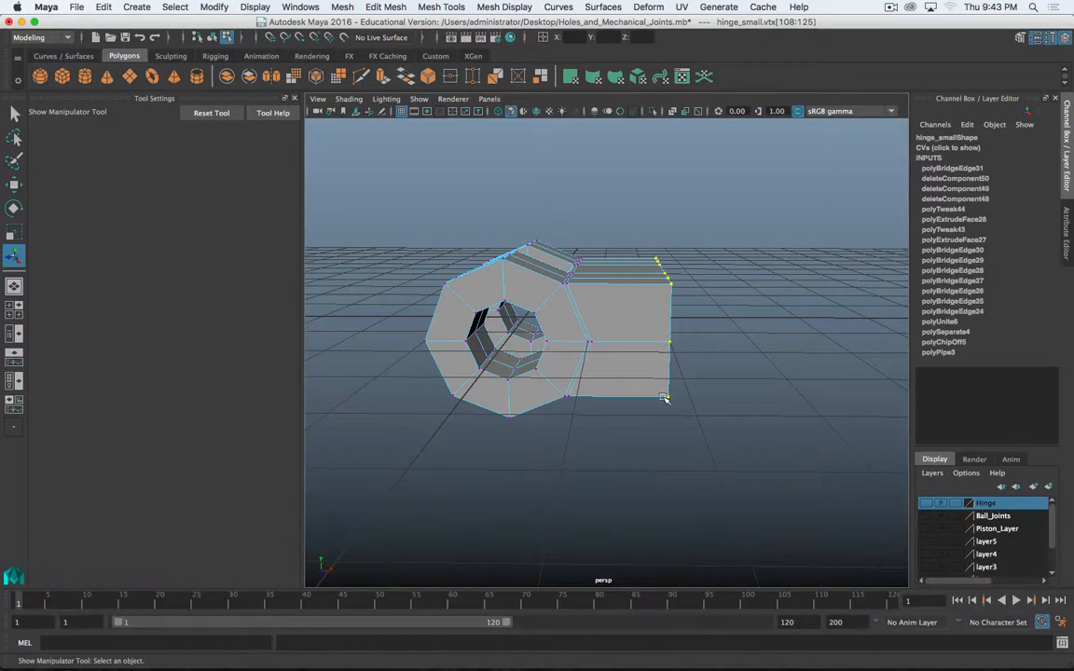
# Set the plate end vertices' absolute X position to 4
pyautogui.keyDown('alt'); pyautogui.moveTo(664, 398); pyautogui.dragTo(640, 112); pyautogui.keyUp('alt')
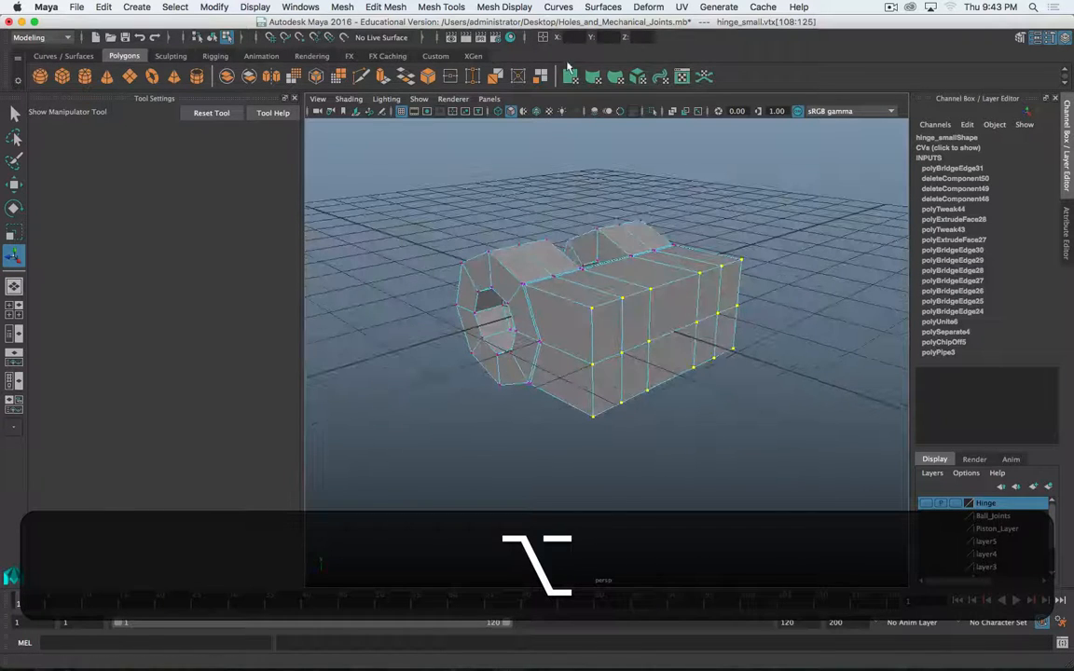
pyautogui.press('4')
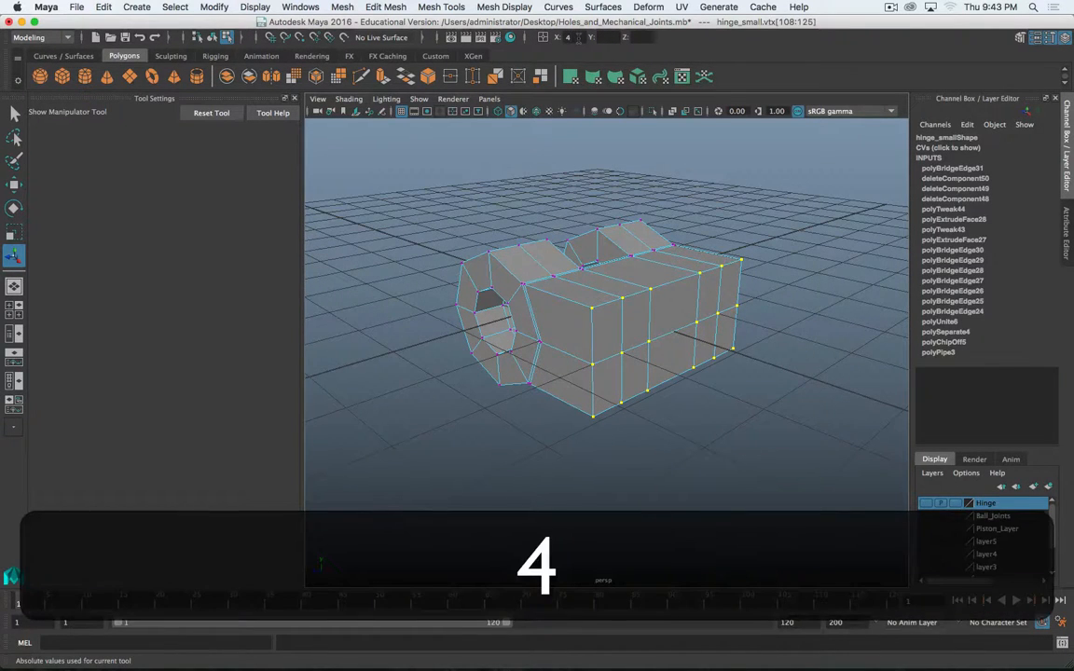
pyautogui.press('Return')
pyautogui.keyDown('alt'); pyautogui.moveTo(552, 326); pyautogui.dragTo(592, 336); pyautogui.keyUp('alt')
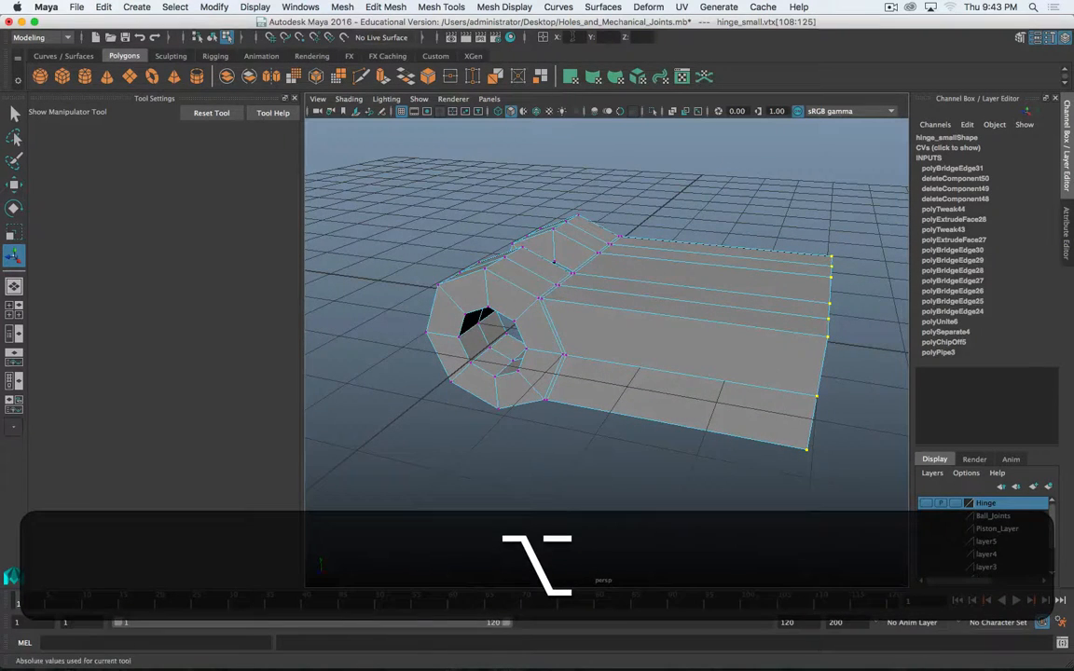
# Shorten the plate by giving its end vertices a smaller absolute X position, and return to object mode
pyautogui.press('Return')
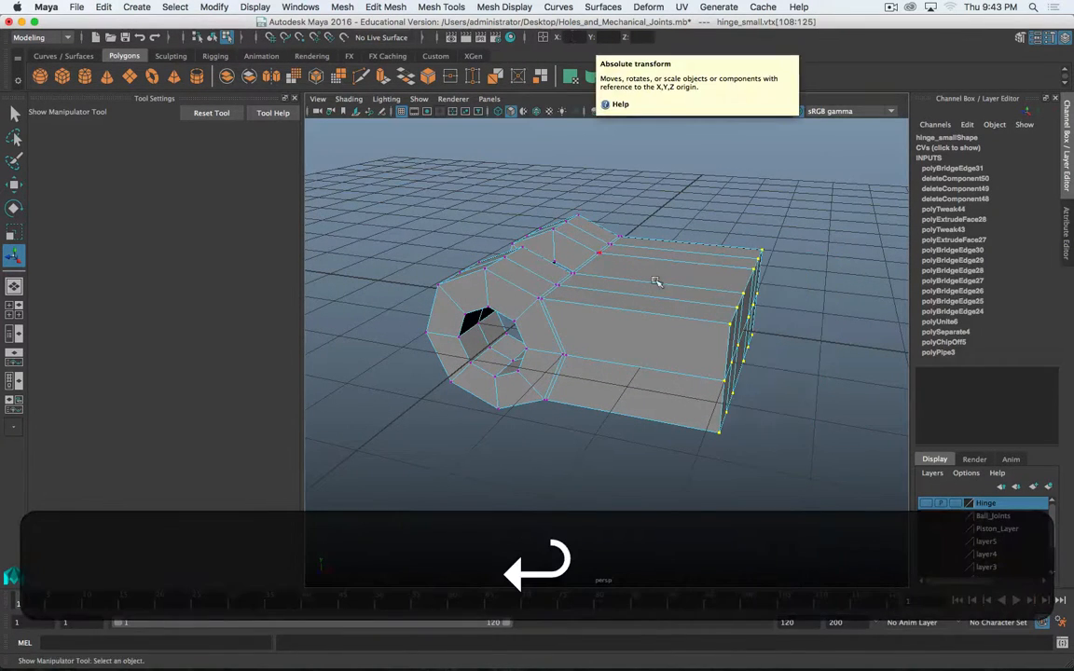
pyautogui.moveTo(685, 303); pyautogui.dragTo(686, 382, button='right')
pyautogui.moveTo(710, 285); pyautogui.dragTo(711, 285, button='right')
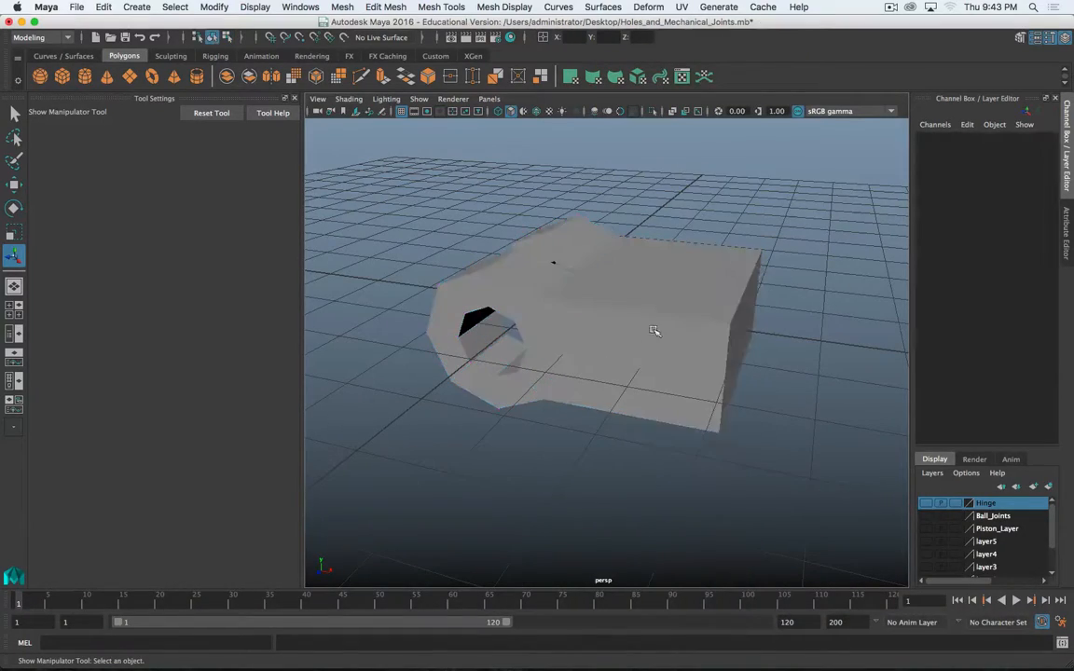
# Examine the small hinge half from several angles, previewing it smoothed and returning to the unsmoothed display
pyautogui.keyDown('alt'); pyautogui.moveTo(518, 446); pyautogui.dragTo(681, 386); pyautogui.keyUp('alt')
pyautogui.keyDown('alt'); pyautogui.moveTo(656, 370); pyautogui.dragTo(606, 441, button='middle'); pyautogui.keyUp('alt')
pyautogui.keyDown('alt'); pyautogui.scroll(5, 682, 383); pyautogui.keyUp('alt')
pyautogui.keyDown('alt'); pyautogui.moveTo(606, 441); pyautogui.dragTo(582, 429); pyautogui.keyUp('alt')
pyautogui.hotkey('alt', '3')
pyautogui.hotkey('alt', '1')
pyautogui.keyDown('alt'); pyautogui.scroll(5, 583, 428); pyautogui.keyUp('alt')
pyautogui.keyDown('alt'); pyautogui.moveTo(584, 429); pyautogui.dragTo(540, 408, button='middle'); pyautogui.keyUp('alt')
pyautogui.keyDown('alt'); pyautogui.moveTo(595, 386); pyautogui.dragTo(694, 399); pyautogui.keyUp('alt')
pyautogui.keyDown('alt'); pyautogui.scroll(-5, 520, 436); pyautogui.keyUp('alt')
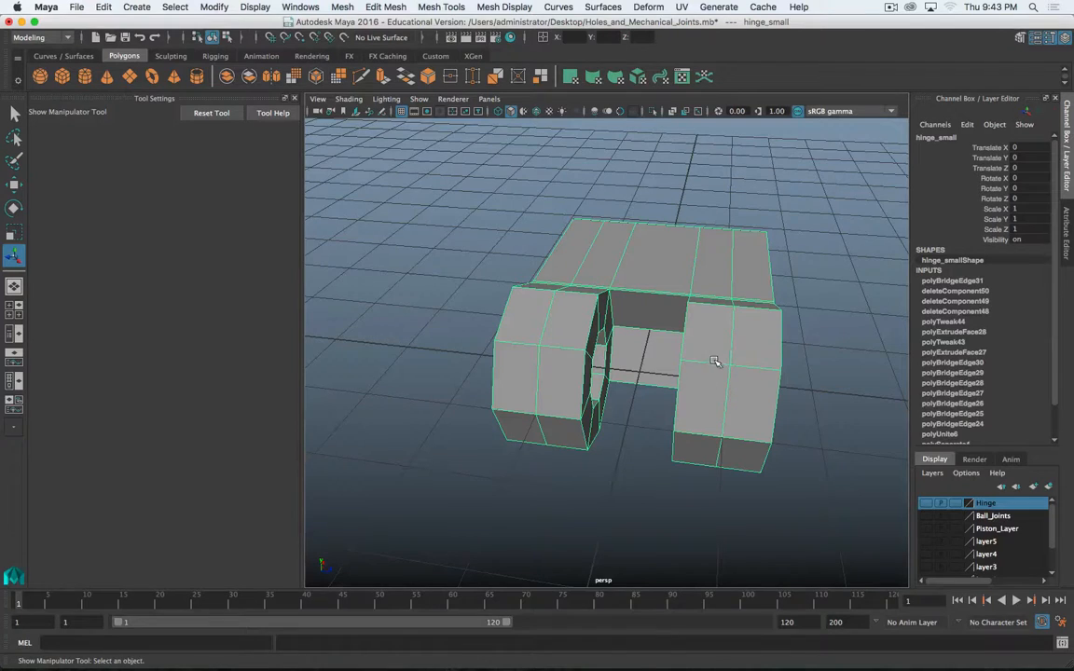
# Insert one edge loop on each side of the centre edge of both knuckles with the Insert Edge Loop Tool
pyautogui.keyDown('alt'); pyautogui.moveTo(712, 360); pyautogui.dragTo(717, 360); pyautogui.keyUp('alt')
pyautogui.rightClick(715, 303)
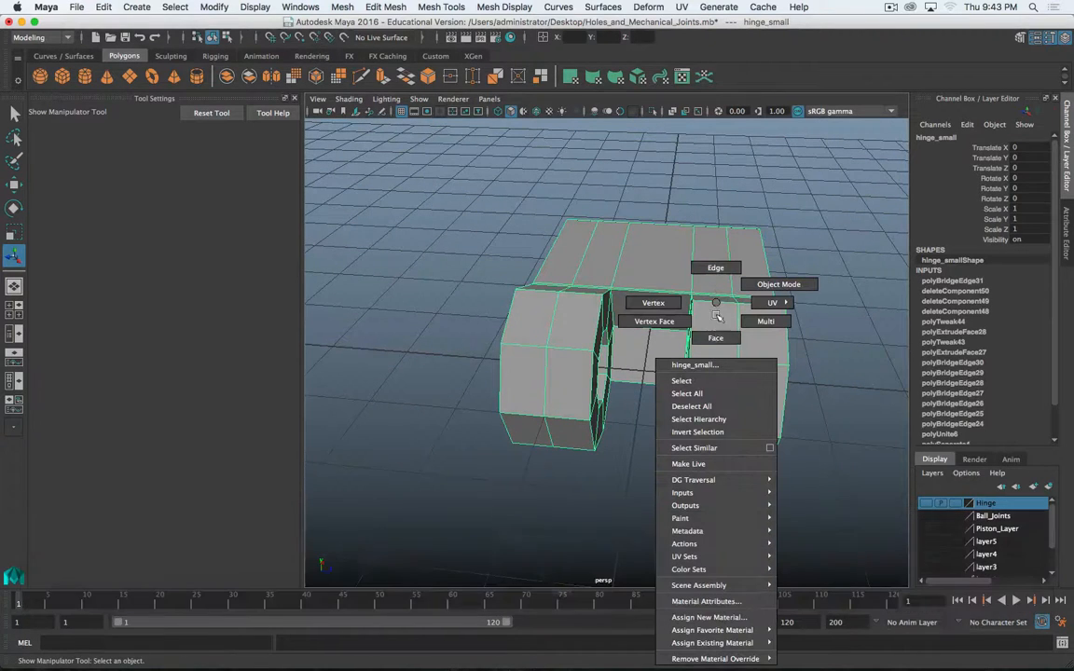
pyautogui.moveTo(717, 299); pyautogui.dragTo(715, 271, button='right')
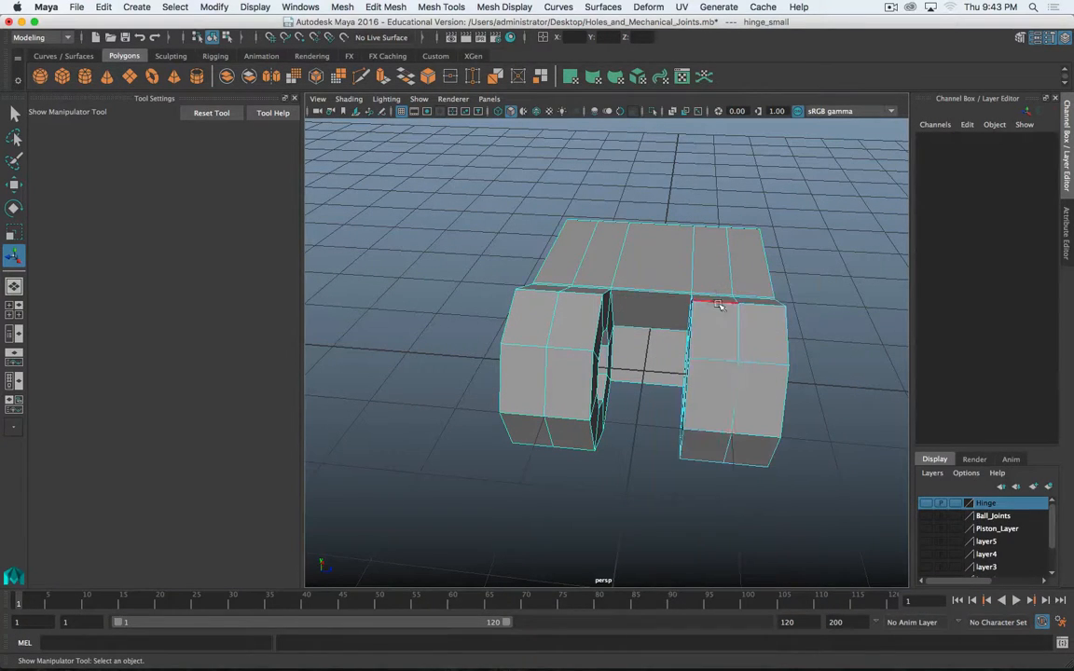
pyautogui.keyDown('shift'); pyautogui.rightClick(717, 363); pyautogui.keyUp('shift')
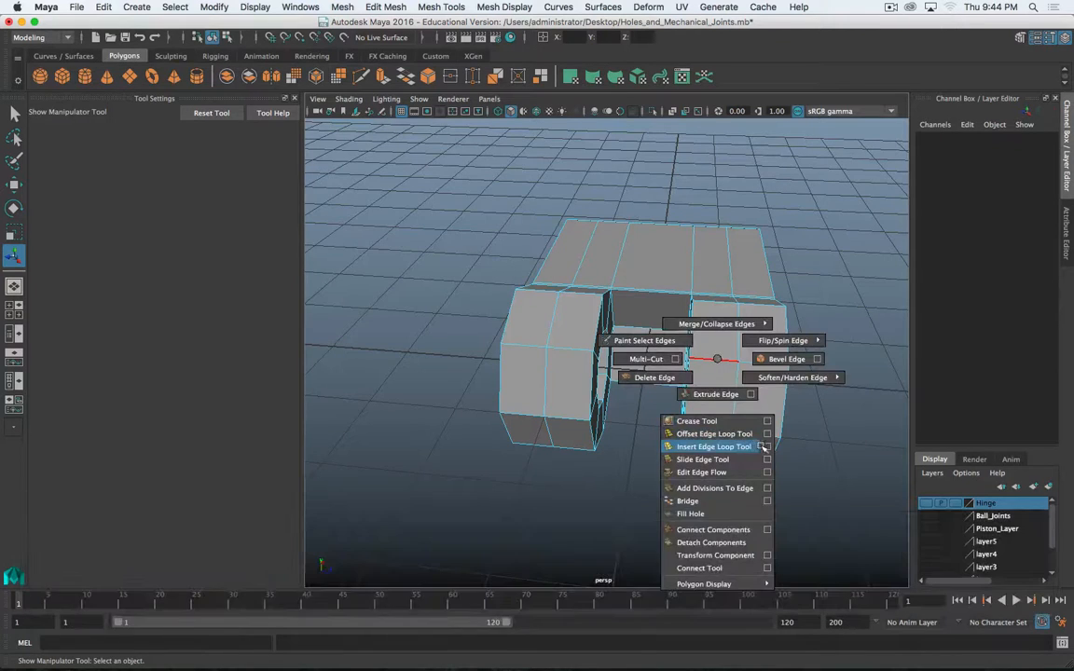
pyautogui.click(715, 447)
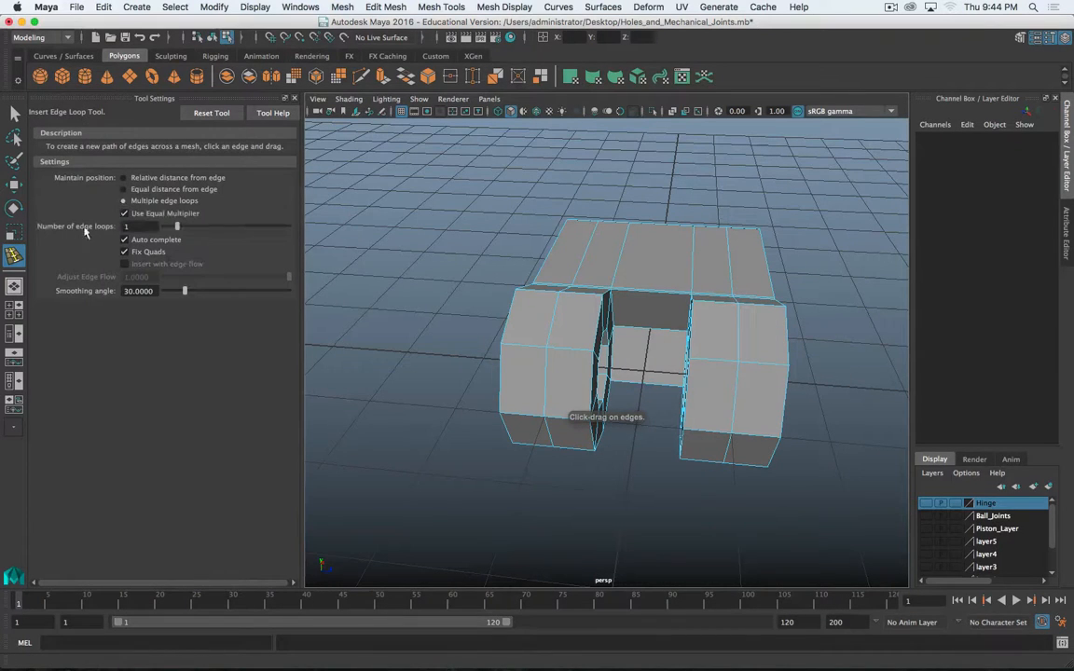
pyautogui.click(757, 363)
pyautogui.click(713, 360)
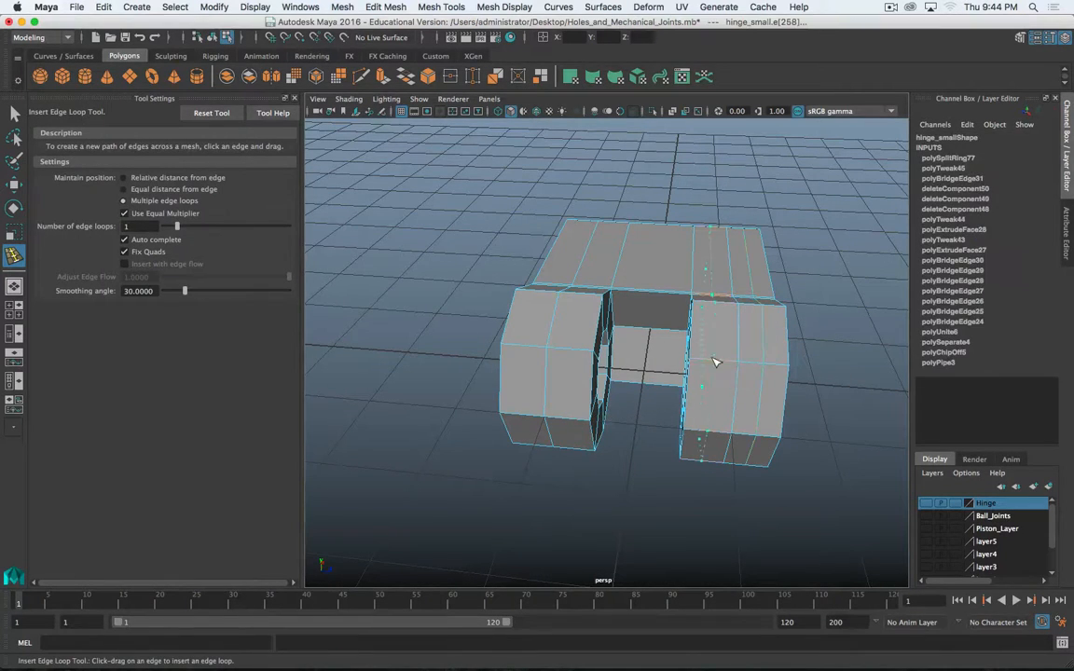
pyautogui.click(575, 348)
pyautogui.click(539, 344)
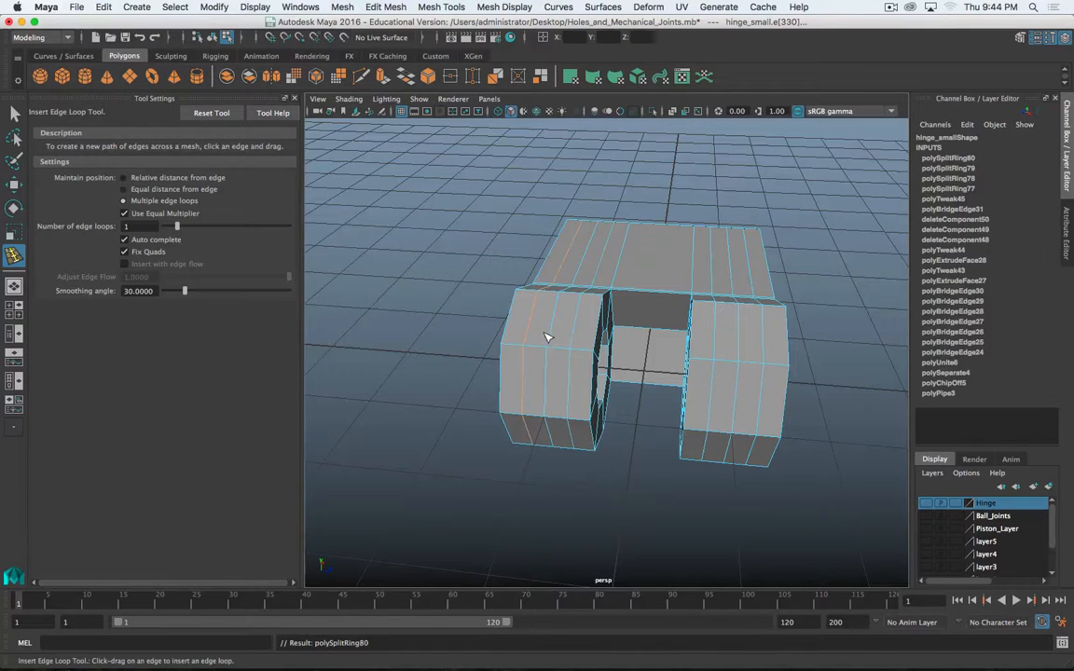
pyautogui.keyDown('alt'); pyautogui.moveTo(550, 340); pyautogui.dragTo(667, 361); pyautogui.keyUp('alt')
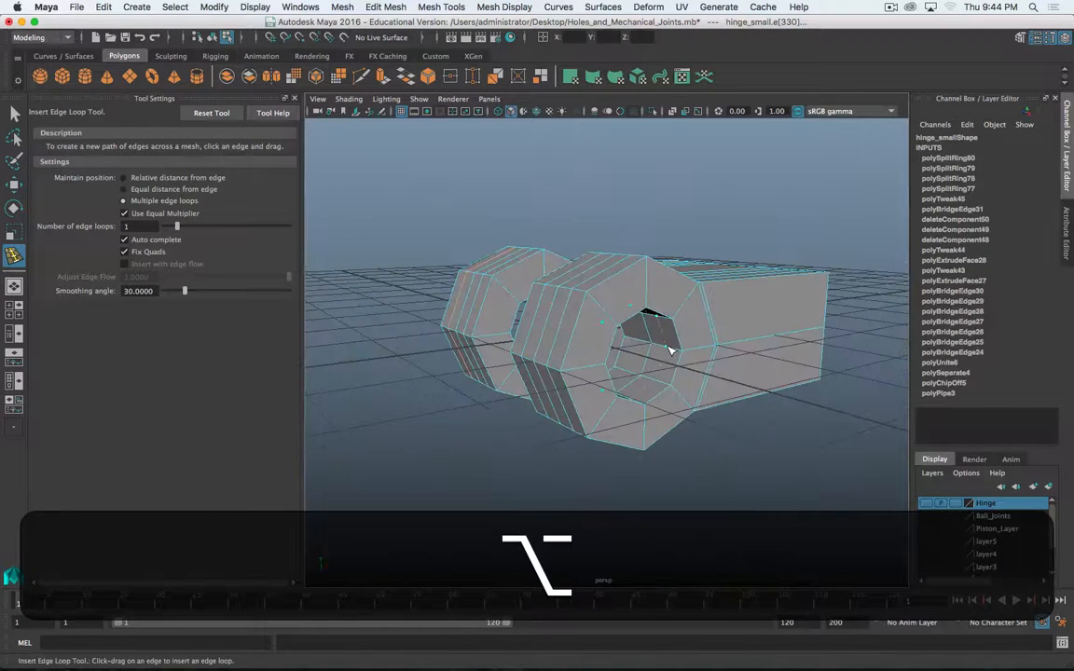
# Insert an edge loop on each side of the centre edge inside the holes of both knuckles
pyautogui.click(669, 348)
pyautogui.click(639, 342)
pyautogui.keyDown('alt'); pyautogui.moveTo(551, 342); pyautogui.dragTo(655, 334); pyautogui.keyUp('alt')
pyautogui.click(587, 331)
pyautogui.click(588, 335)
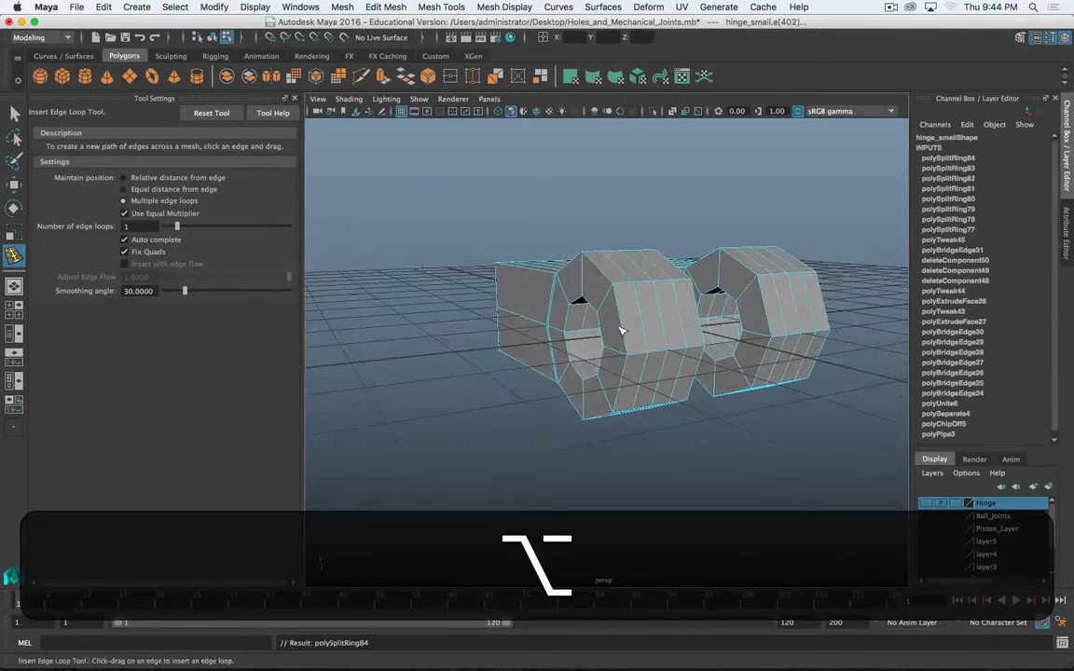
pyautogui.moveTo(588, 336)
pyautogui.keyDown('alt'); pyautogui.mouseDown()
pyautogui.moveTo(655, 328)
pyautogui.moveTo(590, 329)
pyautogui.mouseUp(); pyautogui.keyUp('alt')
# Select the loops on one side of both knuckles' centre edges and move them sideways to the knuckles' rims
pyautogui.press('q')
pyautogui.doubleClick(604, 320)
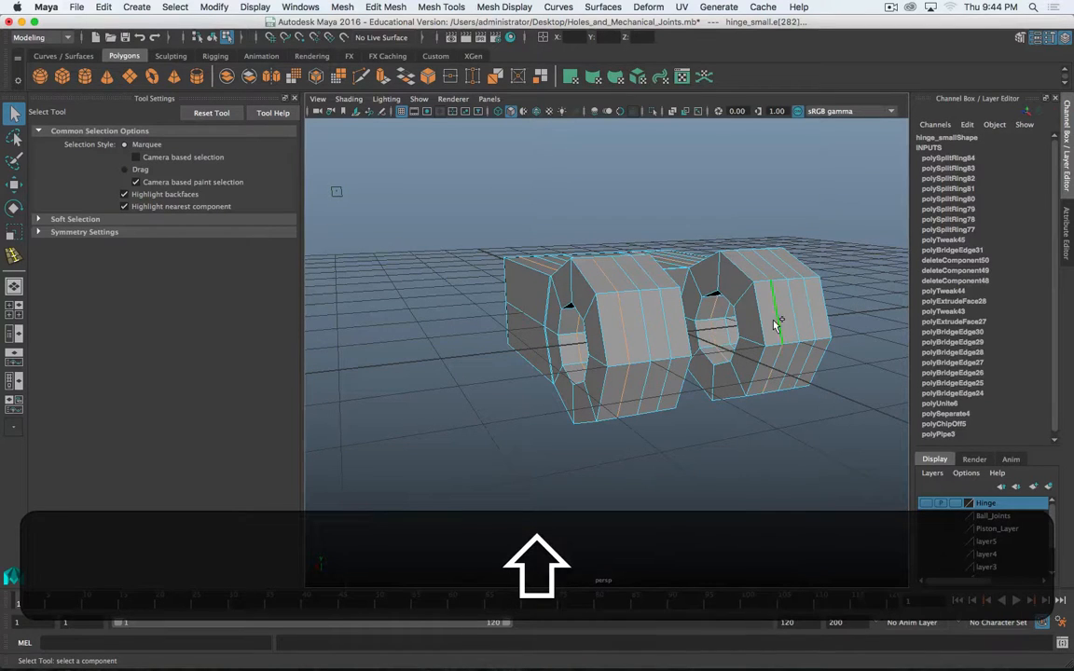
pyautogui.hotkey('shift', 'w')
pyautogui.scroll(6, 695, 304)
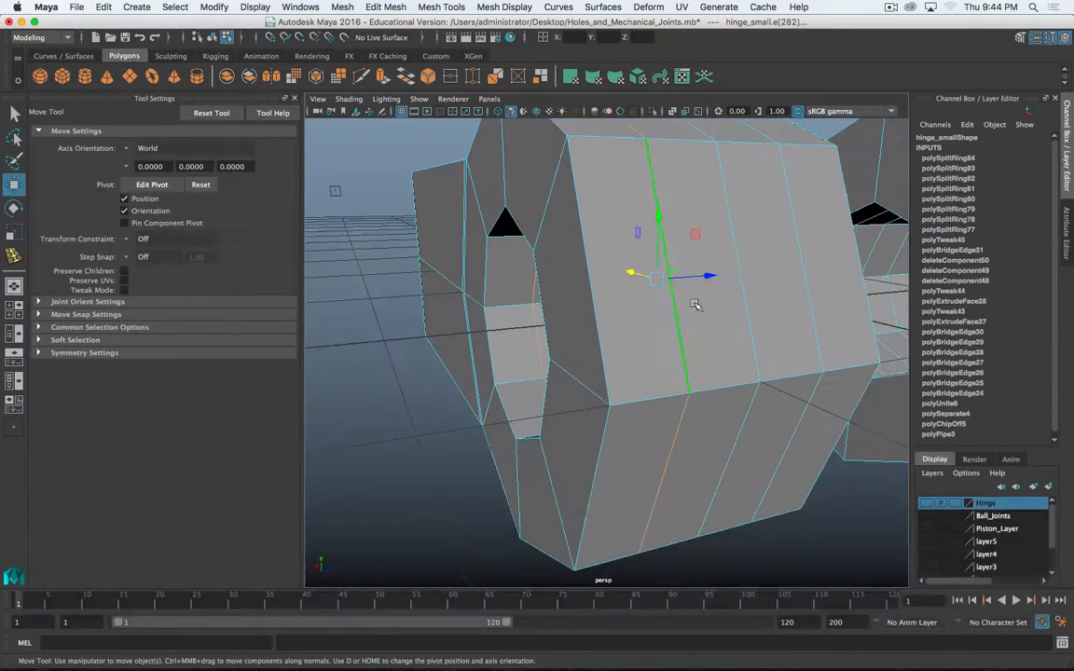
pyautogui.moveTo(708, 275); pyautogui.dragTo(660, 274)
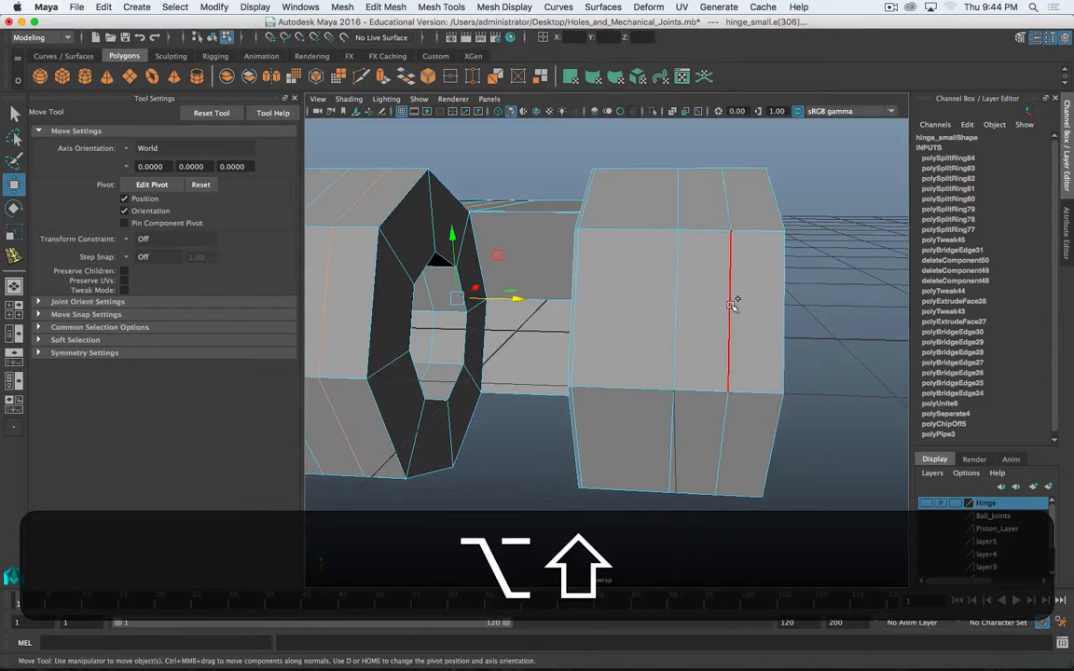
# Move the remaining side loops of both knuckles out to the opposite rims and preview the smoothed result
pyautogui.keyDown('alt'); pyautogui.keyDown('shift'); pyautogui.moveTo(457, 348); pyautogui.dragTo(673, 352); pyautogui.keyUp('shift'); pyautogui.keyUp('alt')
pyautogui.keyDown('shift'); pyautogui.moveTo(633, 304); pyautogui.dragTo(575, 282); pyautogui.keyUp('shift')
pyautogui.hotkey('alt', '3')
pyautogui.hotkey('alt', '1')
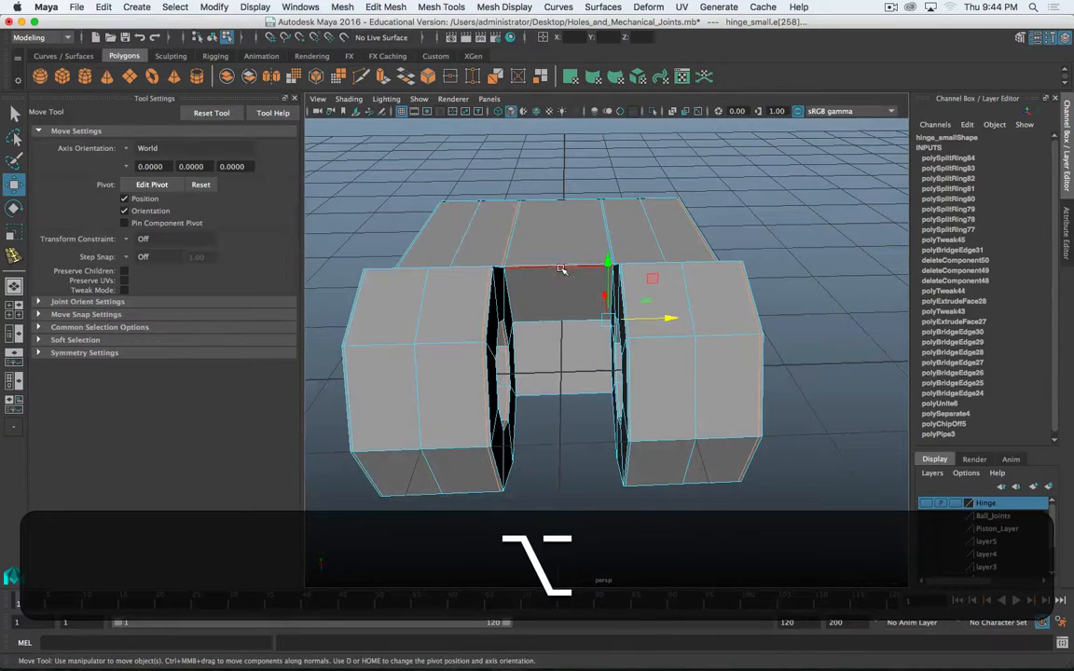
# Try to insert an edge loop in the plate section between the knuckles using Equal distance from edge
pyautogui.click(14, 253)
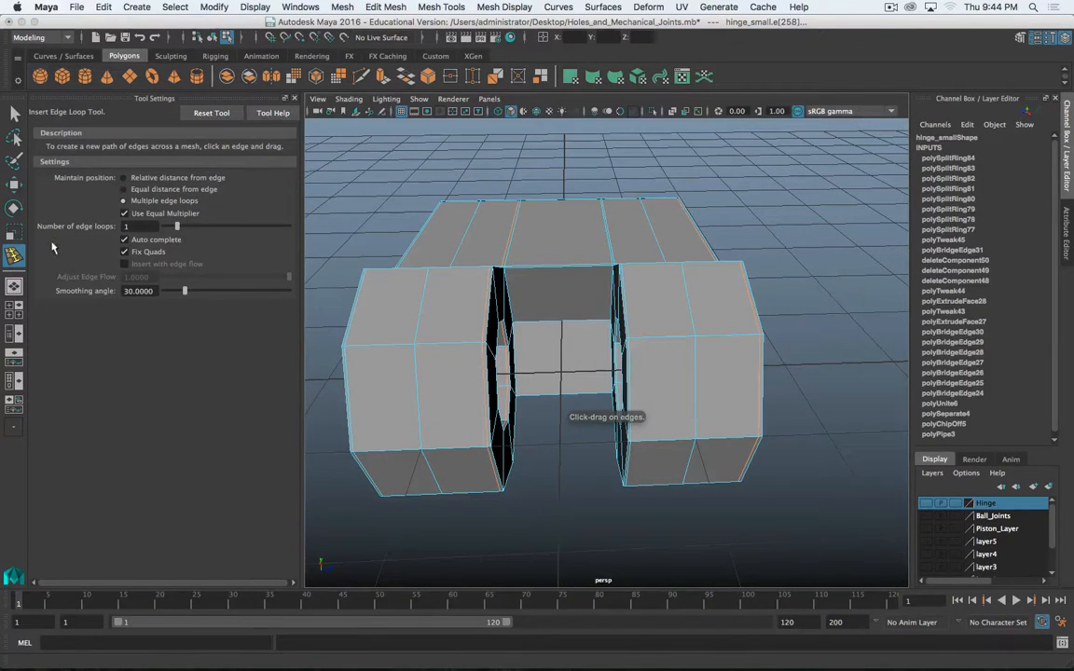
pyautogui.click(122, 178)
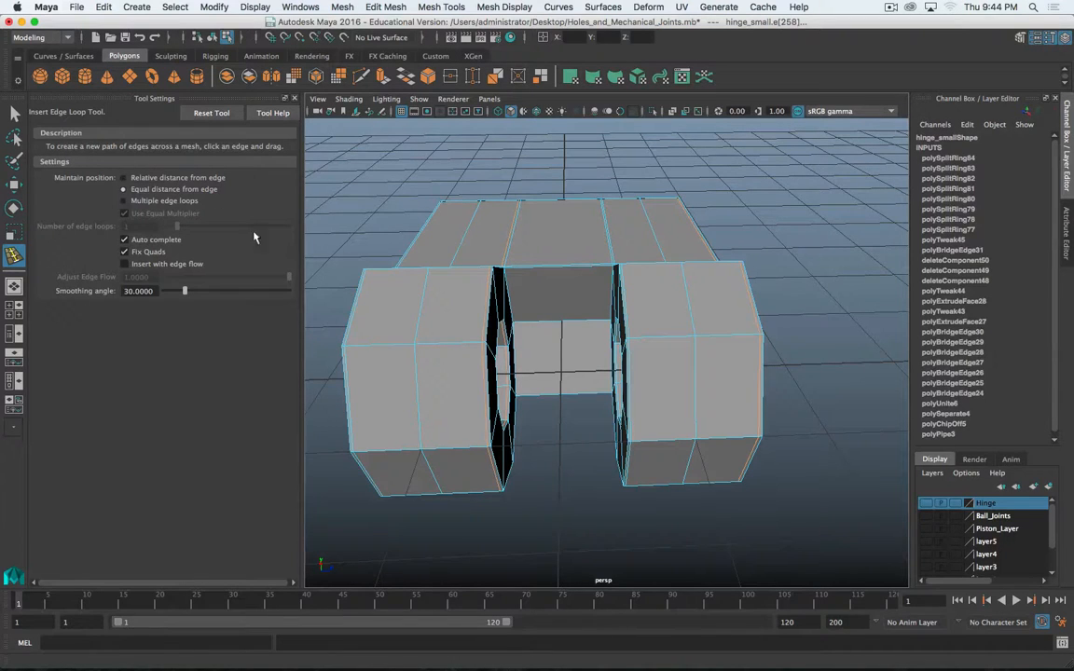
pyautogui.scroll(3, 589, 288)
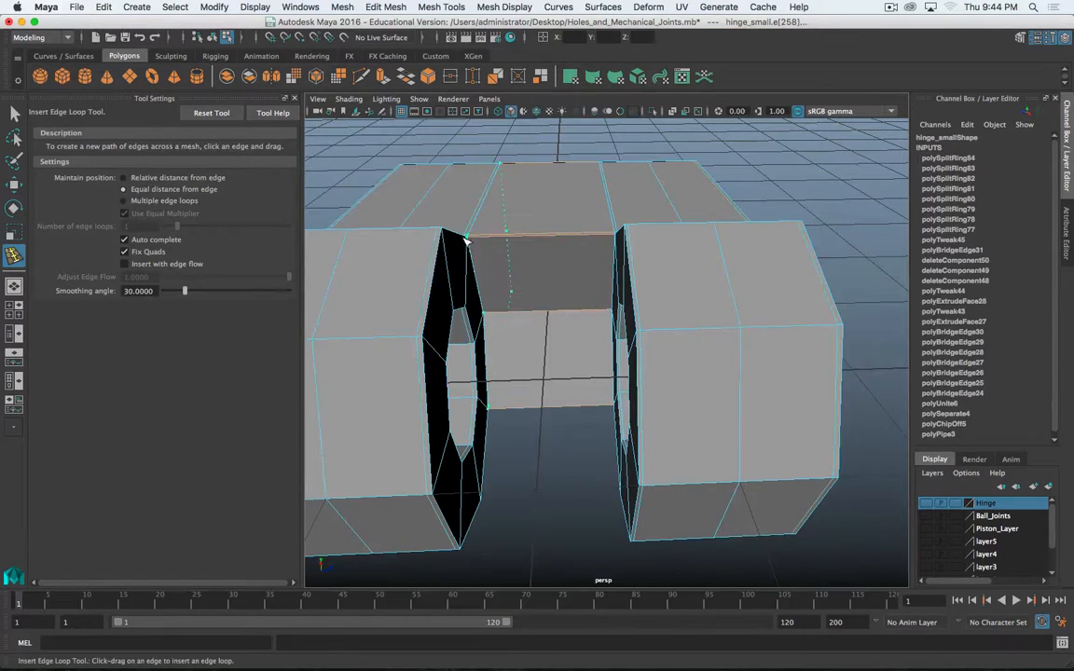
pyautogui.press('z')
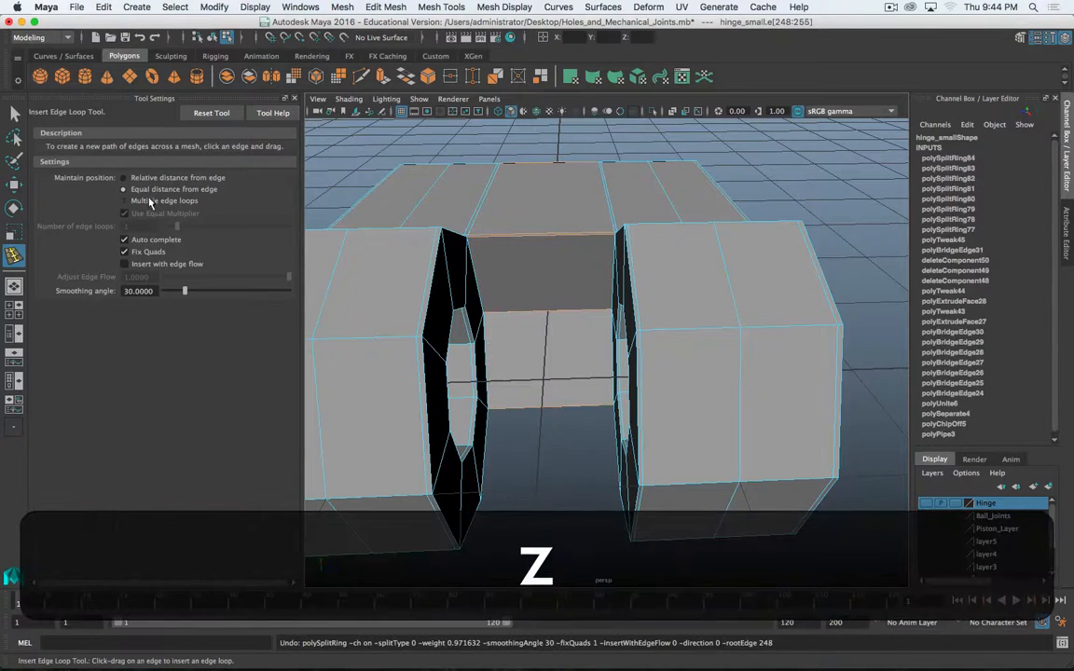
# Insert 2 edge loops in the plate section between the knuckles and scale them apart towards both knuckles
pyautogui.click(122, 200)
pyautogui.write('2')
pyautogui.press('Return')
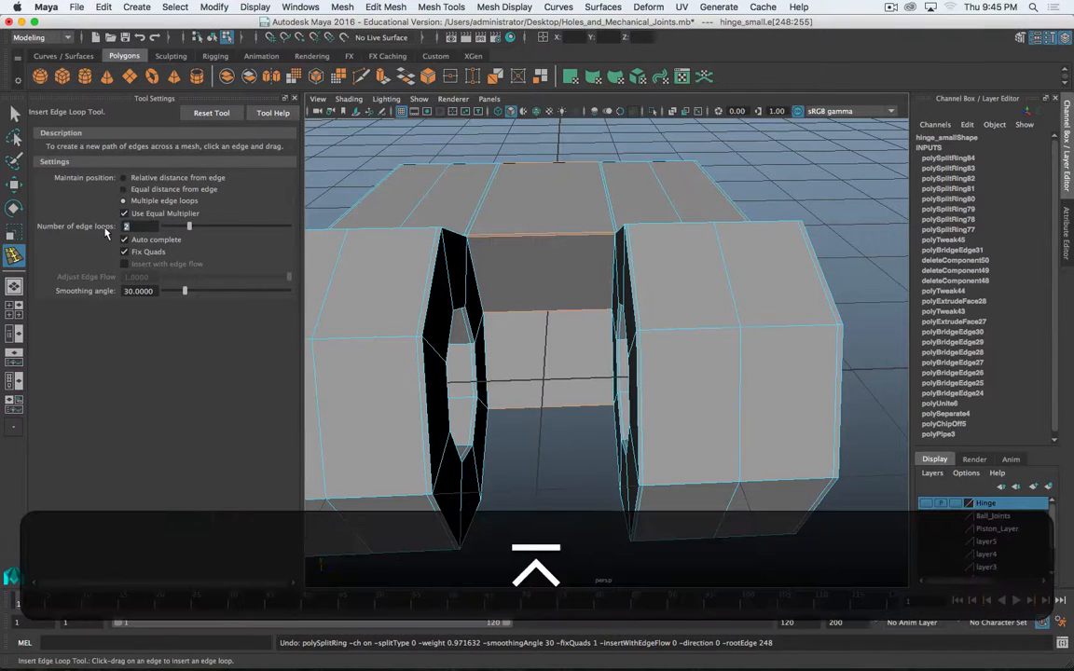
pyautogui.click(547, 248)
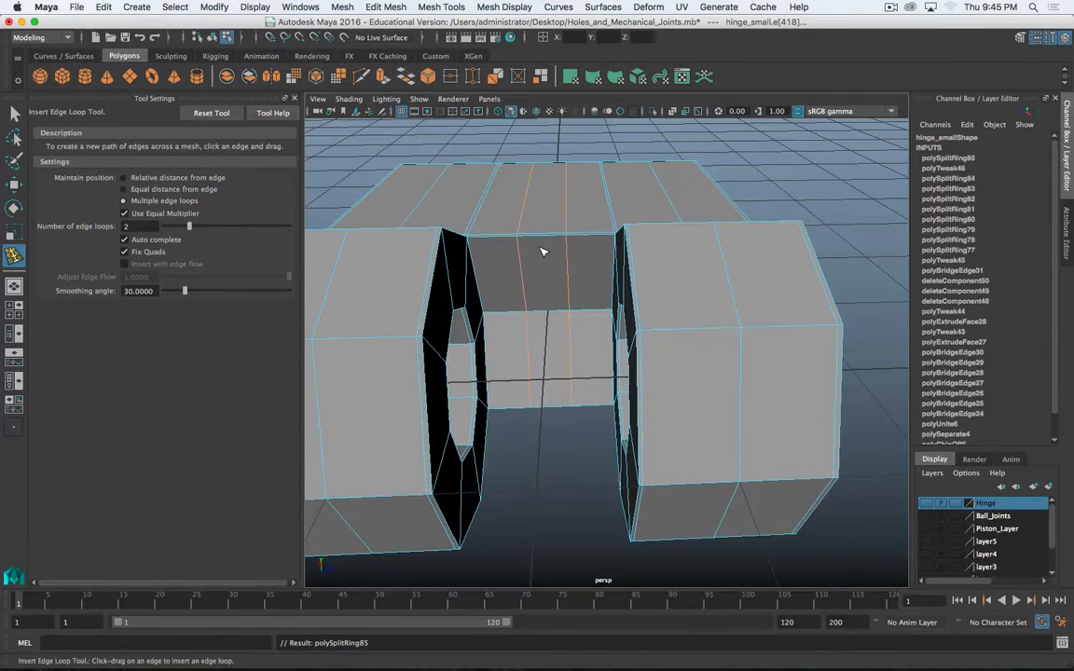
pyautogui.press('r')
pyautogui.moveTo(609, 269); pyautogui.dragTo(640, 272)
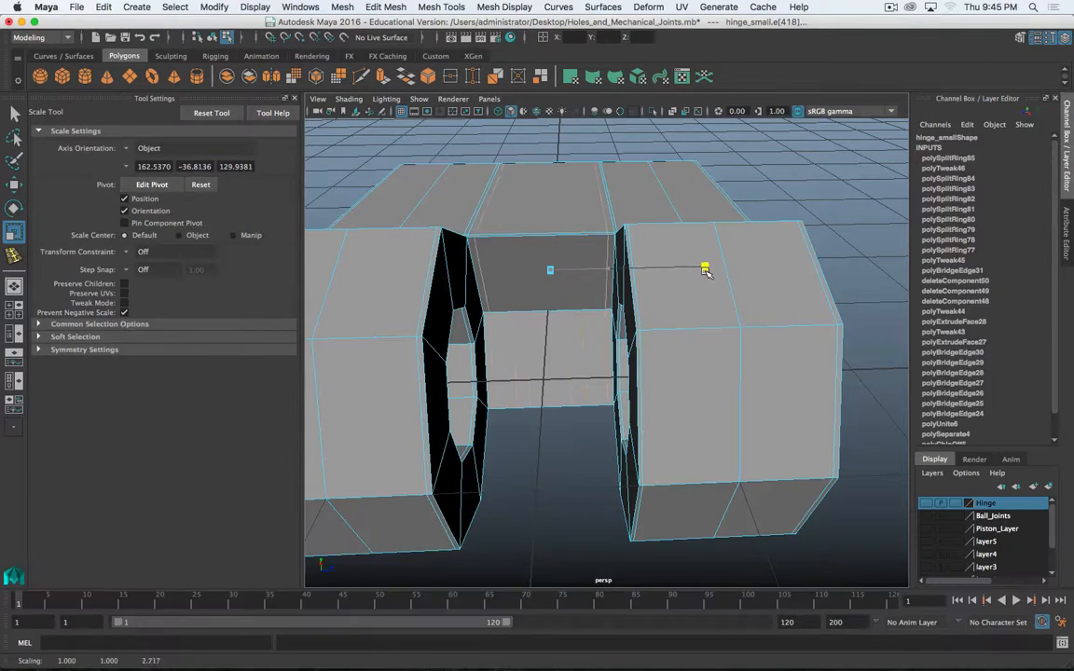
# Insert two edge loops around the hole on each side face of both knuckles
pyautogui.keyDown('alt'); pyautogui.moveTo(715, 269); pyautogui.dragTo(508, 245); pyautogui.keyUp('alt')
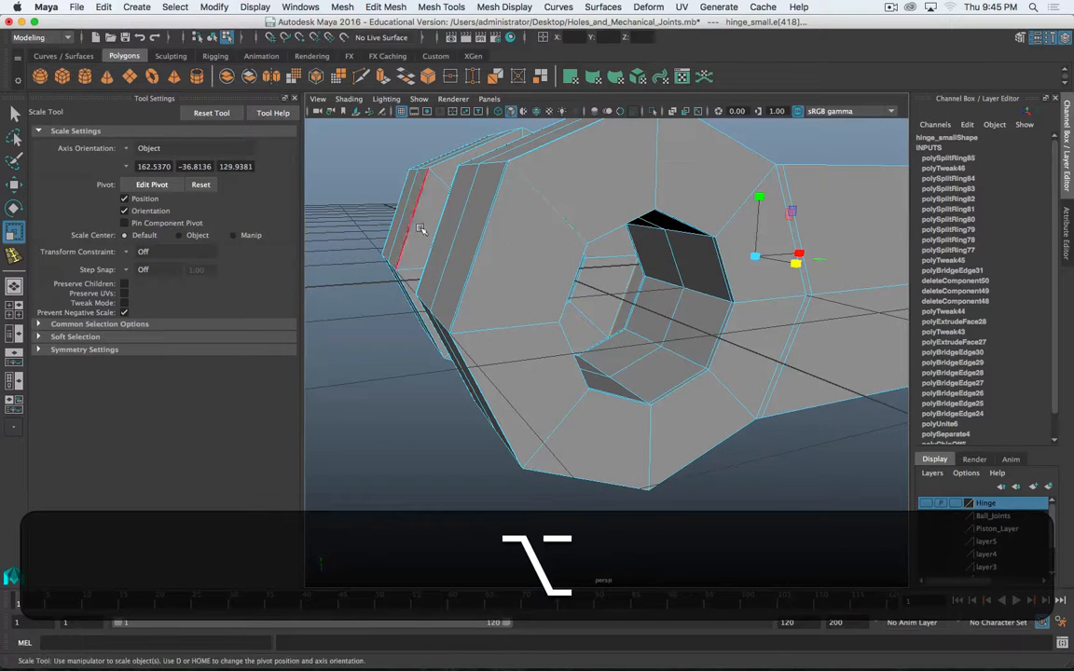
pyautogui.click(14, 256)
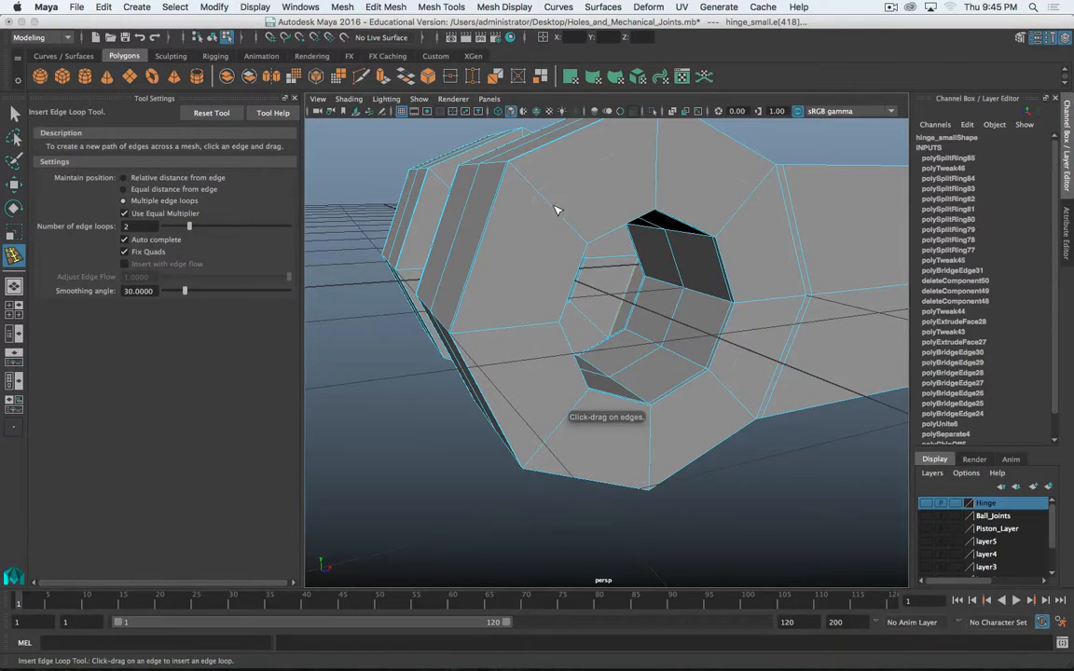
pyautogui.keyDown('alt'); pyautogui.moveTo(486, 227); pyautogui.dragTo(561, 238); pyautogui.keyUp('alt')
pyautogui.click(561, 238)
pyautogui.click(801, 196)
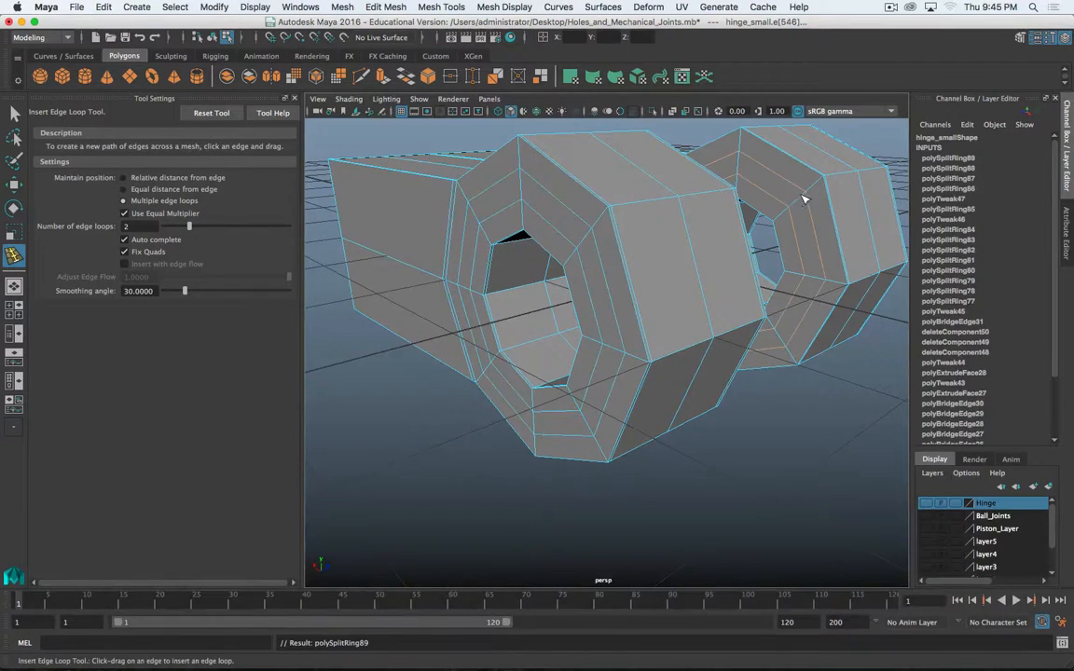
# Select the outer edge loops on all four knuckle side faces and scale them outward to the outer rims
pyautogui.press('w')
pyautogui.press('q')
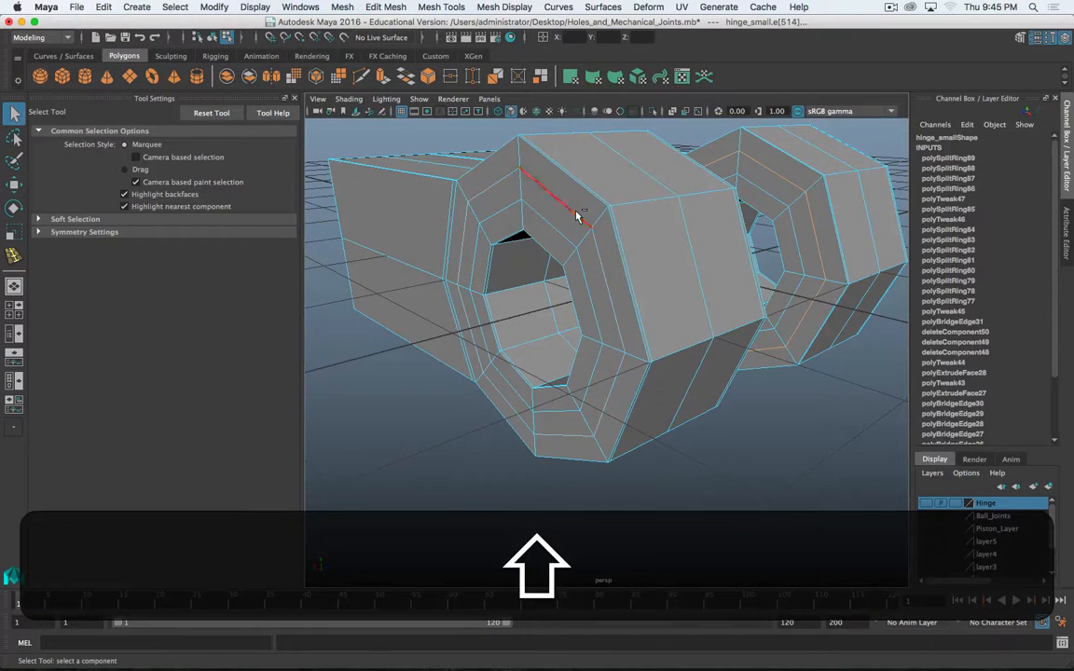
pyautogui.keyDown('alt'); pyautogui.keyDown('shift'); pyautogui.moveTo(576, 216); pyautogui.dragTo(536, 217); pyautogui.keyUp('shift'); pyautogui.keyUp('alt')
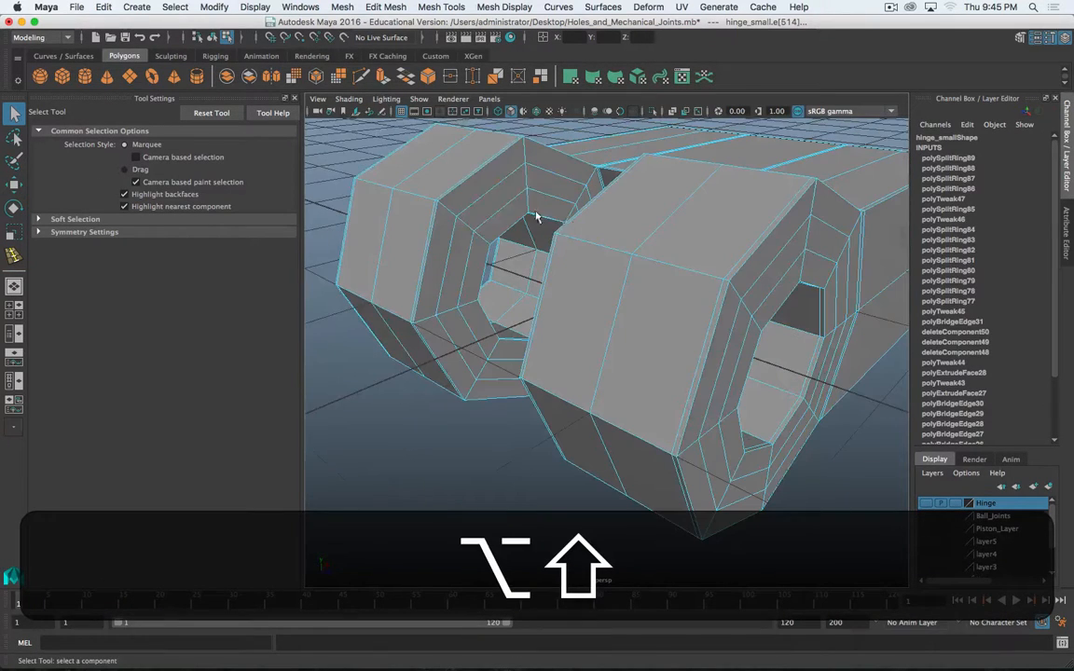
pyautogui.keyDown('shift'); pyautogui.click(772, 259); pyautogui.keyUp('shift')
pyautogui.keyDown('alt'); pyautogui.keyDown('shift'); pyautogui.moveTo(771, 259); pyautogui.dragTo(634, 312); pyautogui.keyUp('shift'); pyautogui.keyUp('alt')
pyautogui.press('r')
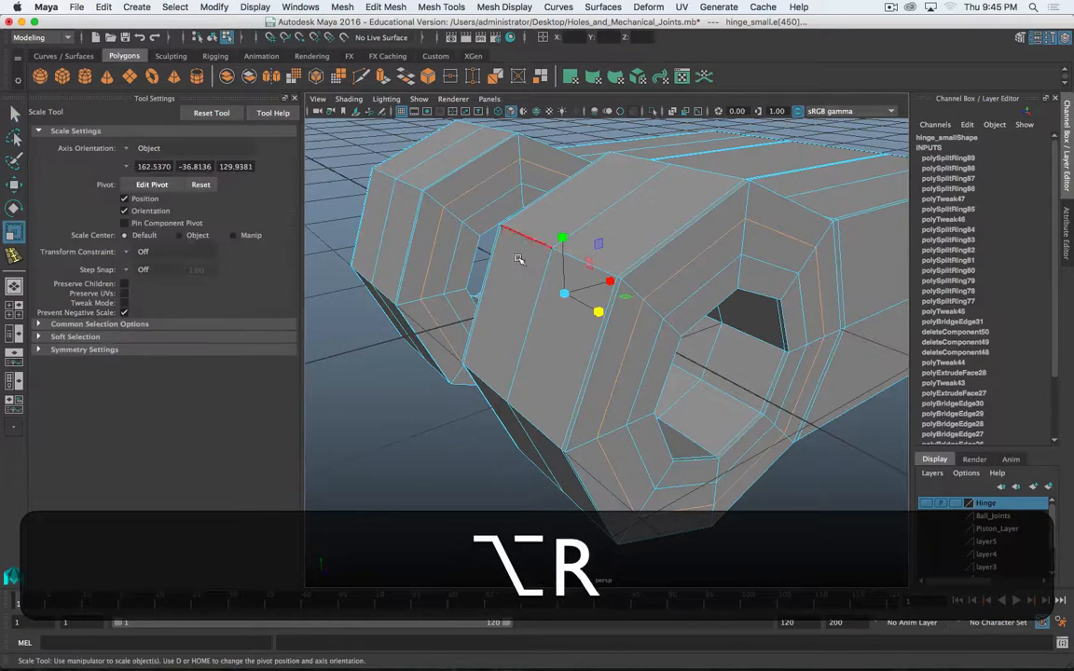
pyautogui.moveTo(598, 243); pyautogui.dragTo(605, 237)
pyautogui.press('z')
pyautogui.press('z')
pyautogui.press('z')
pyautogui.press('z')
pyautogui.press('z')
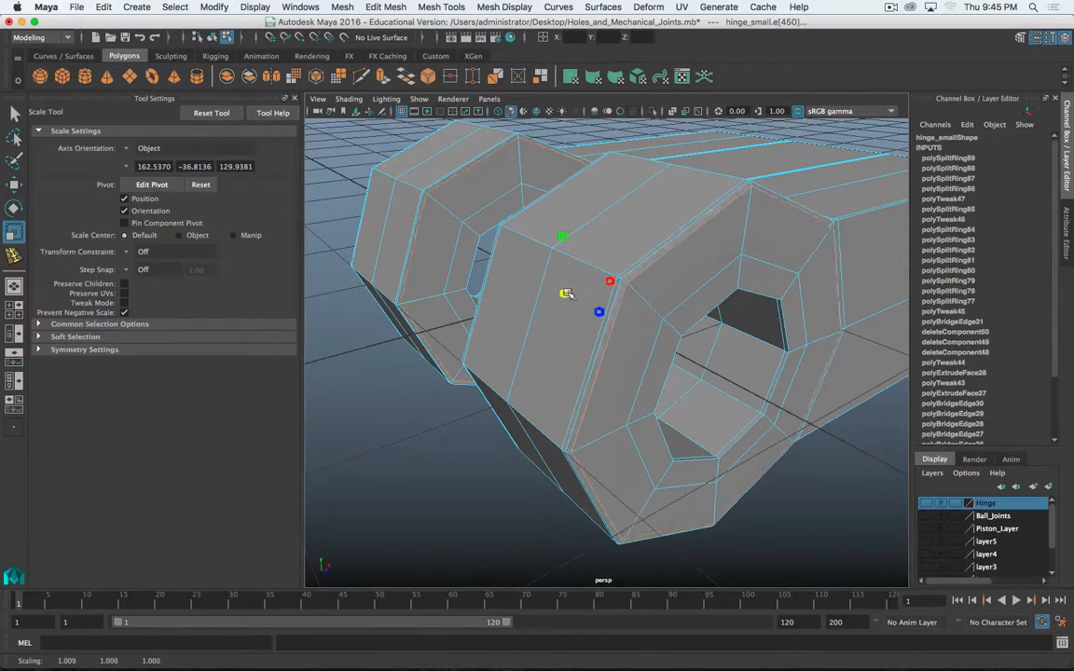
# Select the inner edge loops on all four knuckle side faces and scale them in to the hole rims
pyautogui.keyDown('alt'); pyautogui.moveTo(548, 302); pyautogui.dragTo(669, 275); pyautogui.keyUp('alt')
pyautogui.keyDown('alt'); pyautogui.keyDown('shift'); pyautogui.moveTo(777, 236); pyautogui.dragTo(473, 249); pyautogui.keyUp('shift'); pyautogui.keyUp('alt')
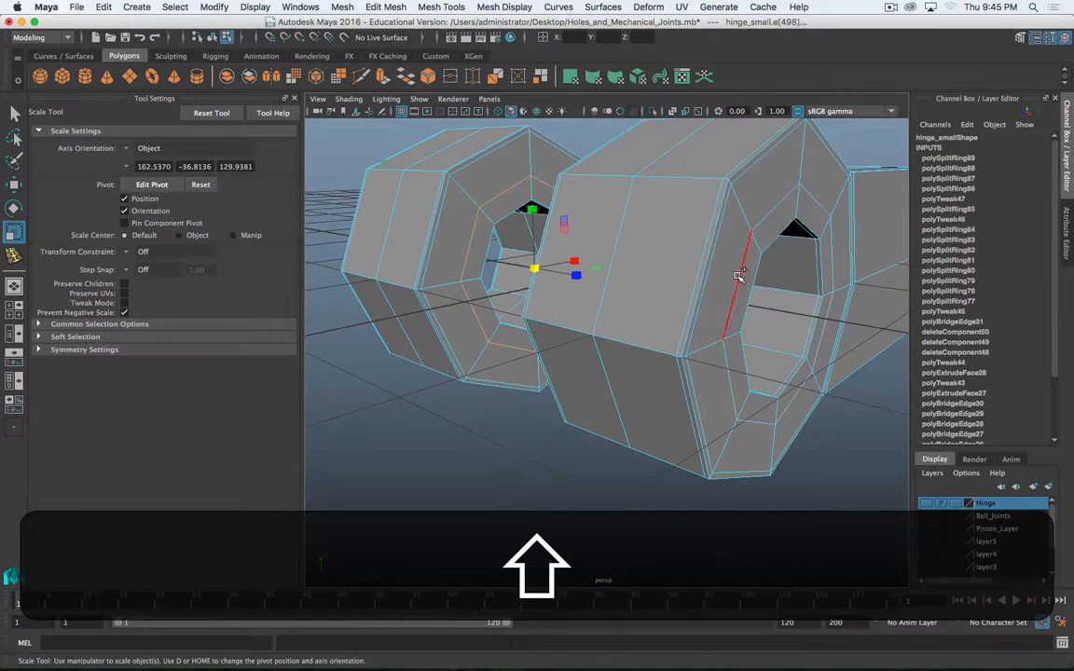
pyautogui.keyDown('shift'); pyautogui.doubleClick(737, 276); pyautogui.keyUp('shift')
pyautogui.keyDown('alt'); pyautogui.keyDown('shift'); pyautogui.moveTo(737, 276); pyautogui.dragTo(693, 292); pyautogui.keyUp('shift'); pyautogui.keyUp('alt')
pyautogui.moveTo(597, 232); pyautogui.dragTo(599, 229)
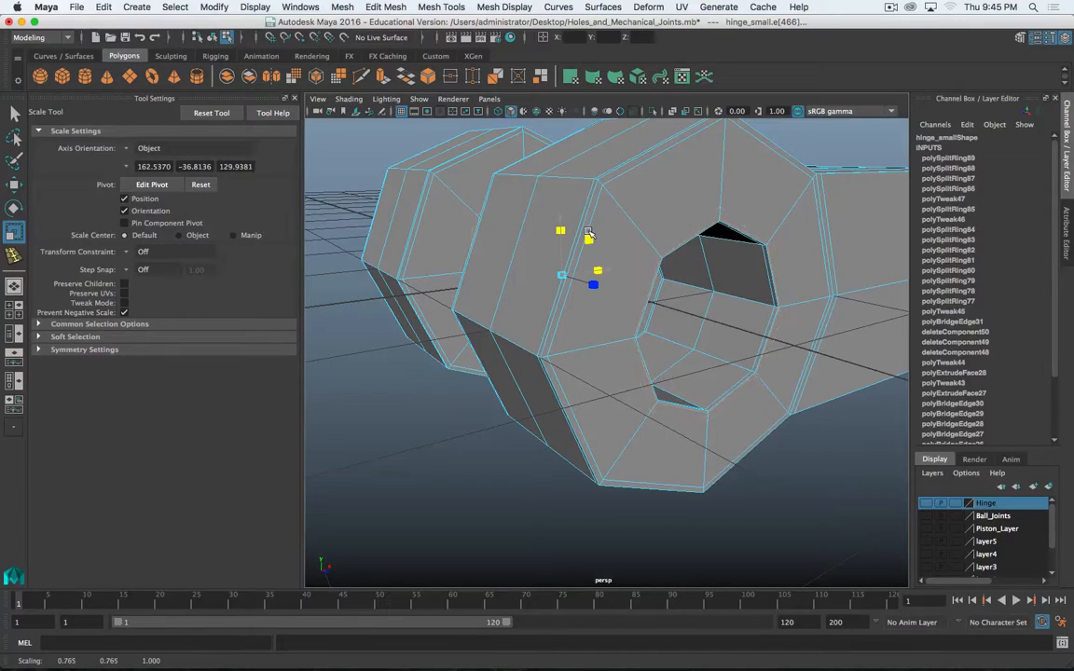
# Preview the small hinge half smoothed, return to object mode, inspect it, and restore the unsmoothed display
pyautogui.press('3')
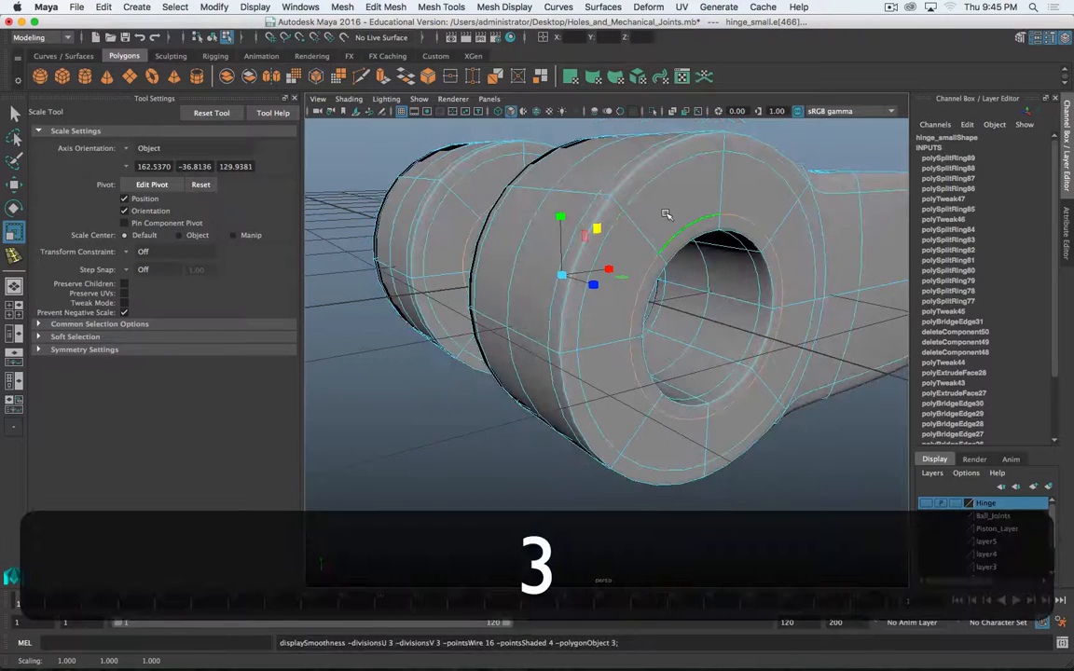
pyautogui.press('q')
pyautogui.moveTo(666, 215); pyautogui.dragTo(723, 191, button='right')
pyautogui.scroll(-5, 548, 445)
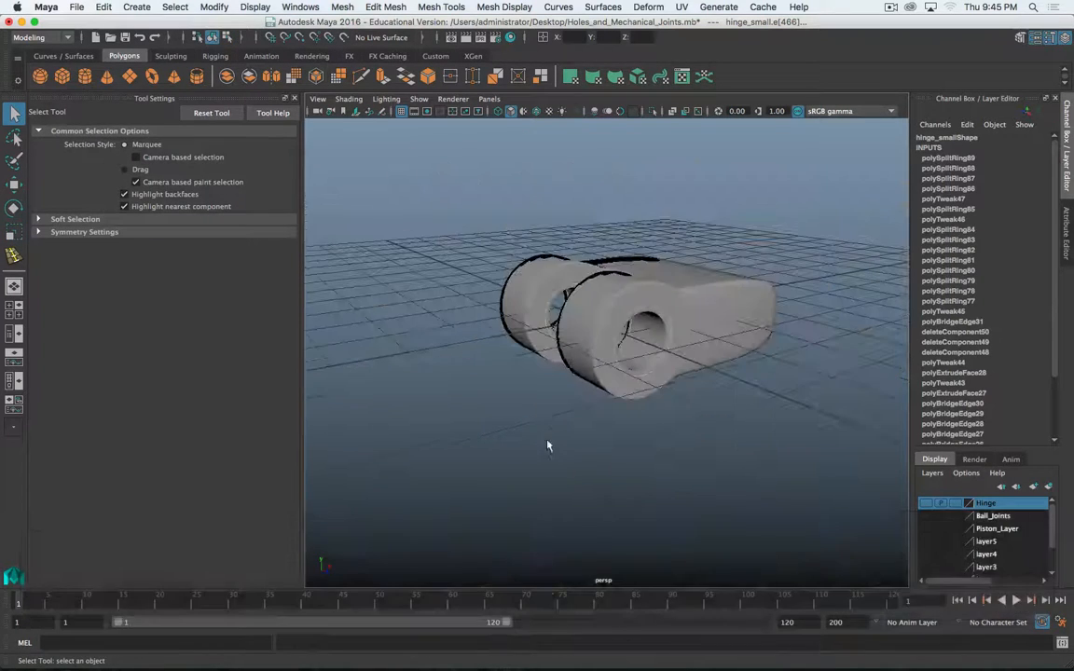
pyautogui.keyDown('alt'); pyautogui.moveTo(548, 445); pyautogui.dragTo(644, 385); pyautogui.keyUp('alt')
pyautogui.scroll(5, 666, 423)
pyautogui.click(696, 338)
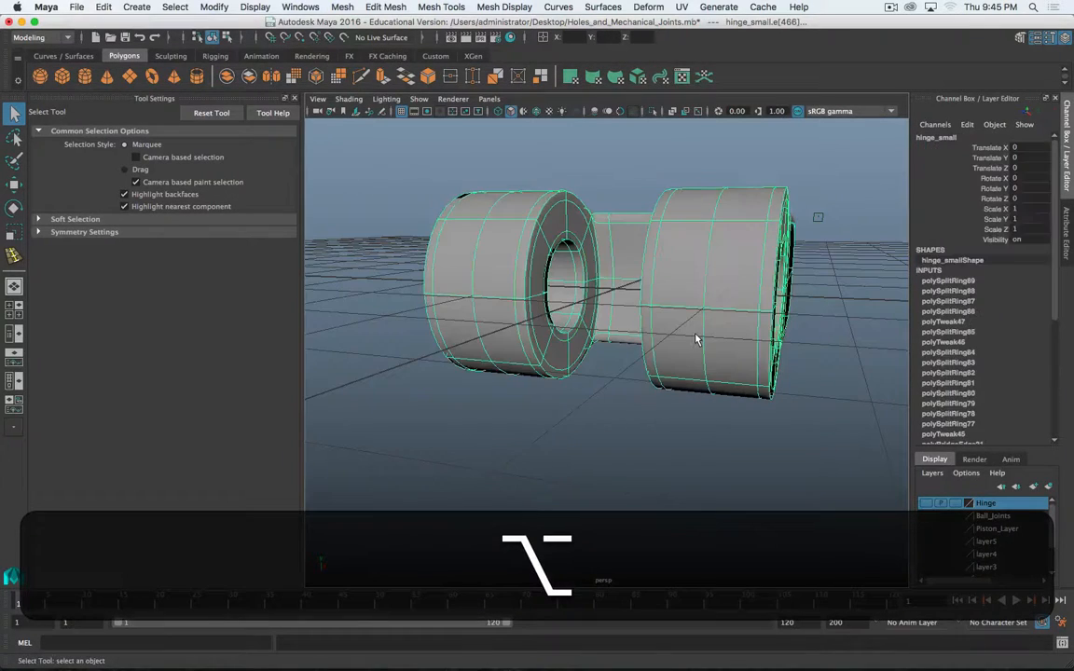
pyautogui.press('1')
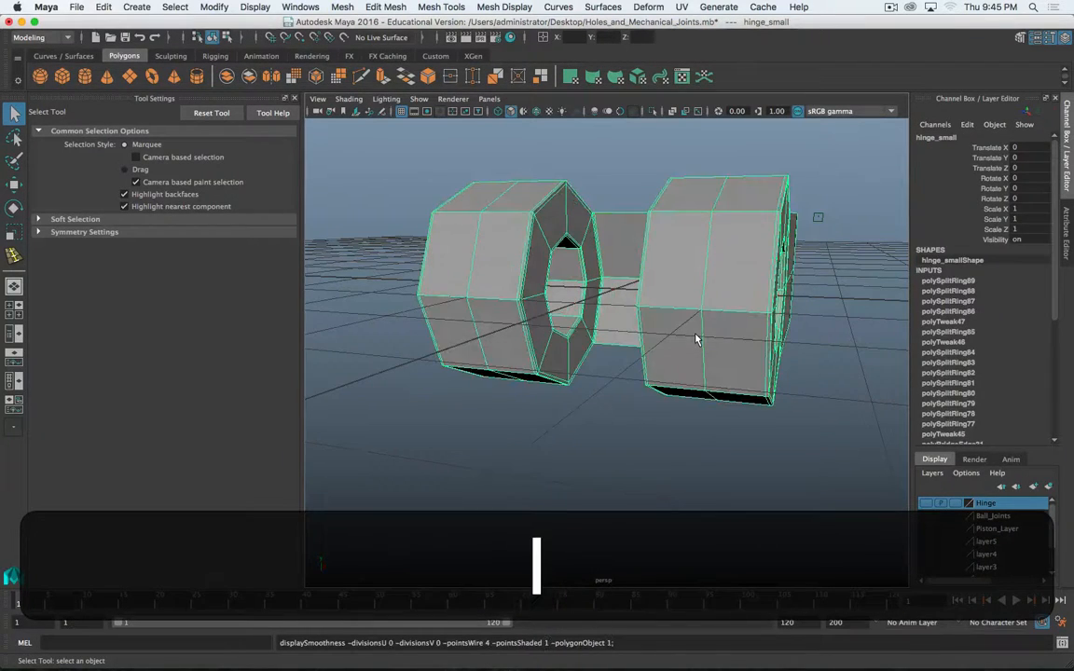
# Examine the underside of the small hinge half, then compare its smoothed and unsmoothed display
pyautogui.click(599, 374)
pyautogui.scroll(8, 602, 373)
pyautogui.keyDown('alt'); pyautogui.moveTo(603, 373); pyautogui.dragTo(577, 354); pyautogui.keyUp('alt')
pyautogui.scroll(-8, 577, 354)
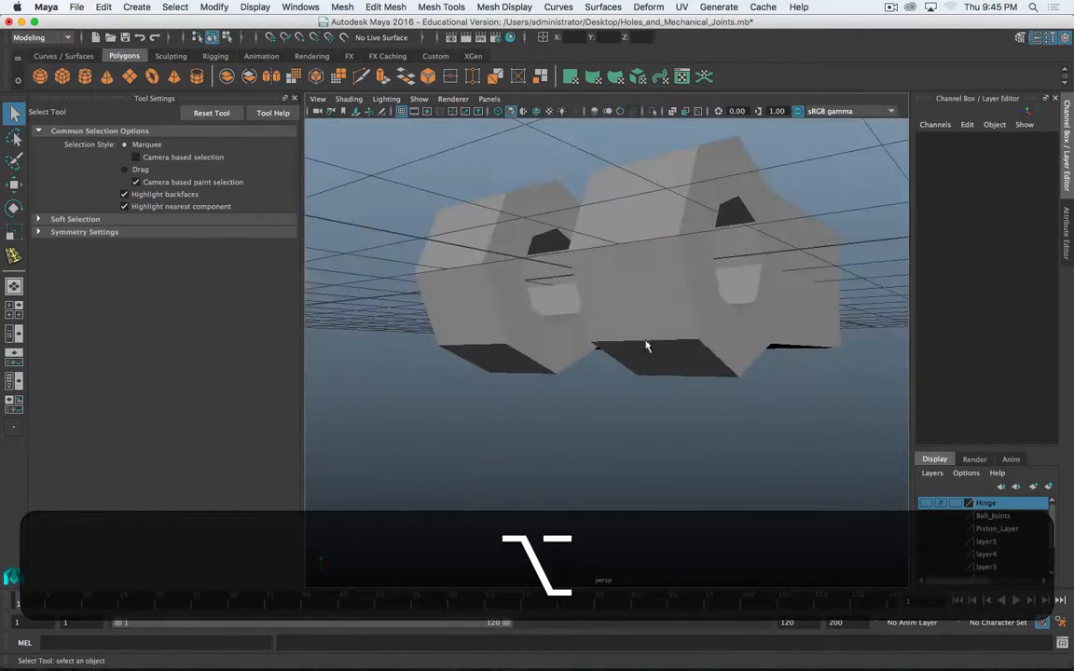
pyautogui.click(643, 328)
pyautogui.press('3')
pyautogui.keyDown('alt'); pyautogui.moveTo(643, 328); pyautogui.dragTo(718, 371); pyautogui.keyUp('alt')
pyautogui.press('1')
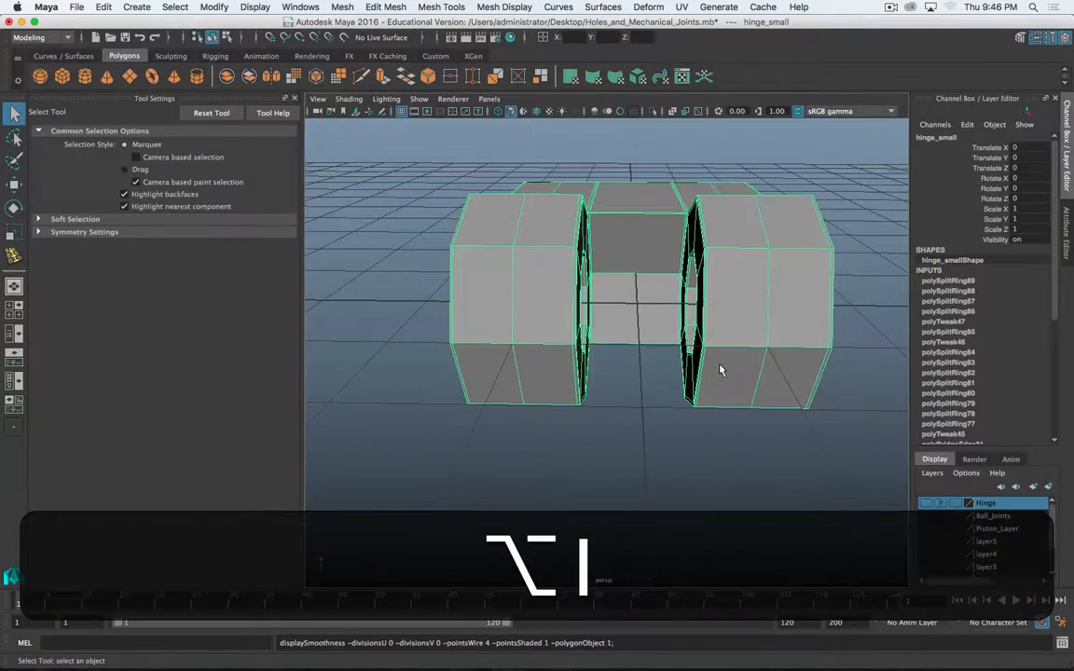
# Select all faces of hinge_small and conform their normals
pyautogui.keyDown('alt'); pyautogui.scroll(6, 719, 274); pyautogui.keyUp('alt')
pyautogui.keyDown('alt'); pyautogui.moveTo(719, 274); pyautogui.dragTo(698, 293); pyautogui.keyUp('alt')
pyautogui.keyDown('alt'); pyautogui.scroll(-8, 737, 254); pyautogui.keyUp('alt')
pyautogui.moveTo(690, 285); pyautogui.dragTo(694, 319, button='right')
pyautogui.doubleClick(671, 314)
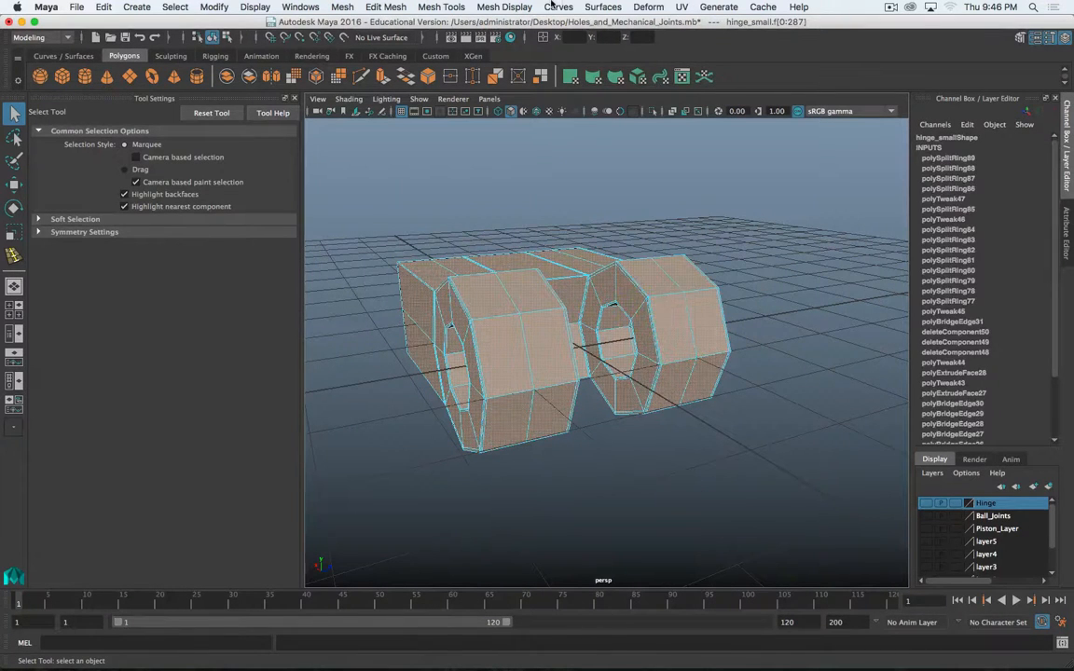
pyautogui.click(557, 6)
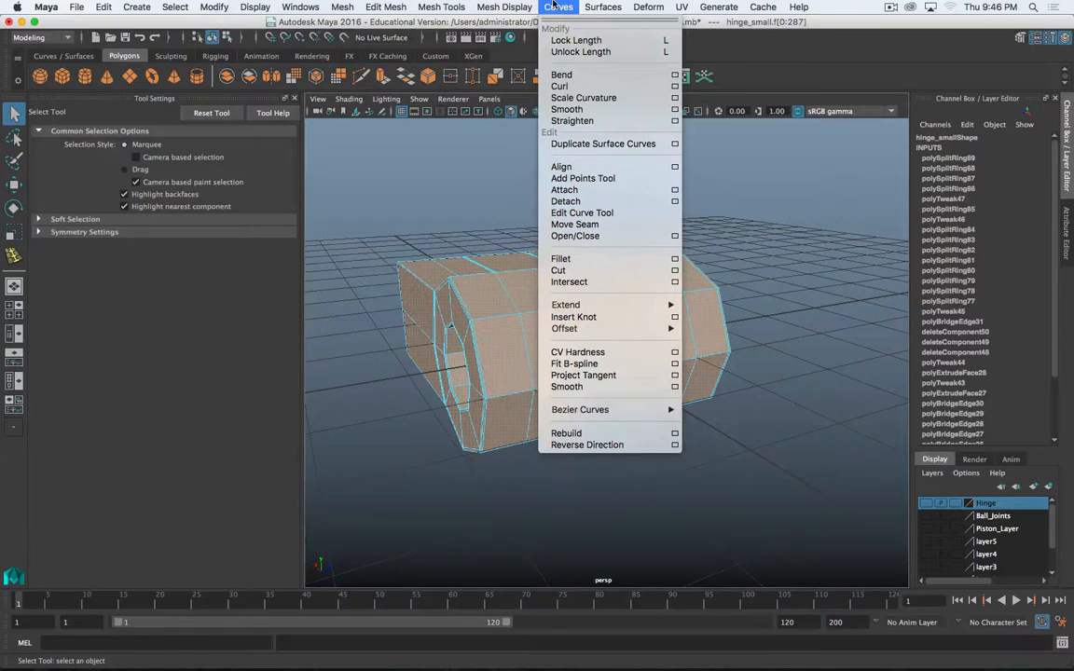
pyautogui.moveTo(598, 6)
pyautogui.moveTo(505, 6)
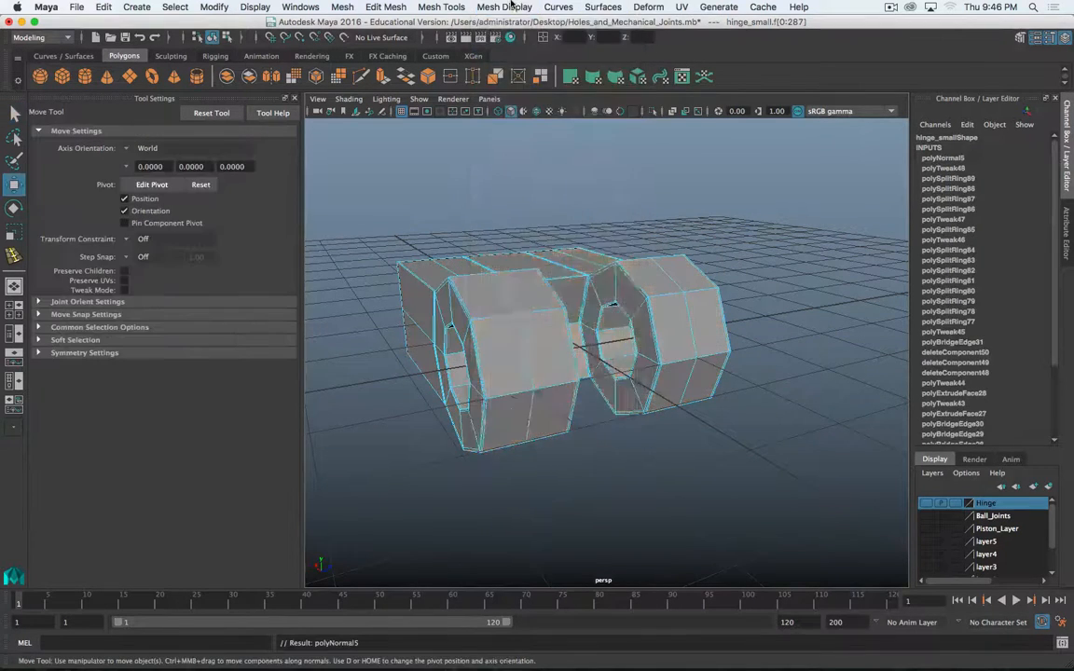
pyautogui.click(504, 7)
pyautogui.click(515, 52)
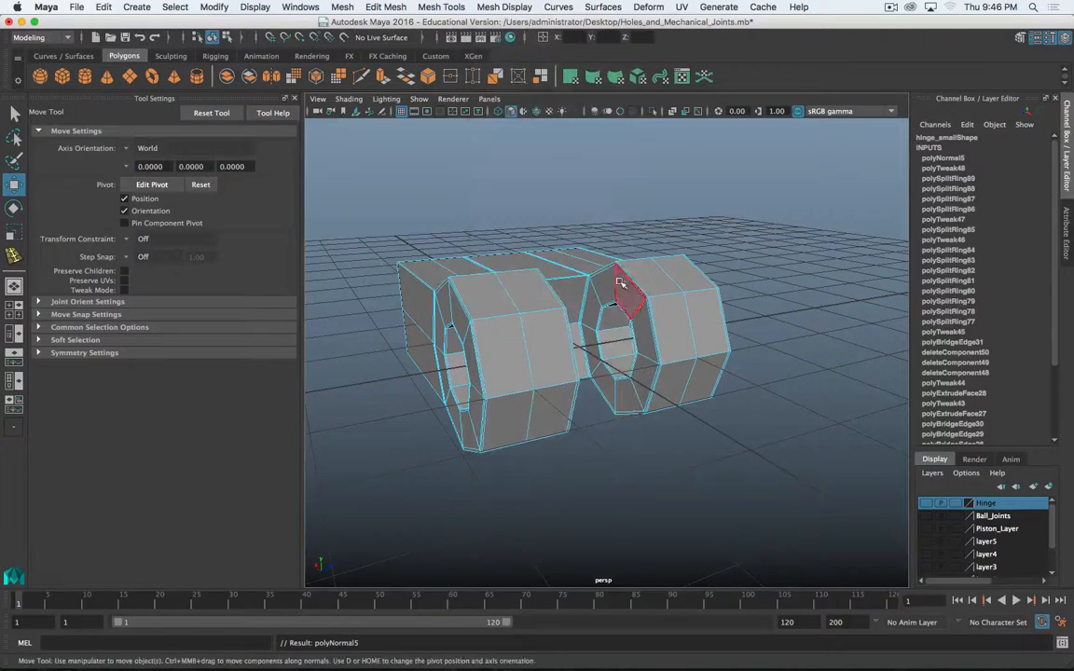
# Switch hinge_small to smoothed preview and examine its knuckles and holes from several angles
pyautogui.click(664, 309)
pyautogui.press('3')
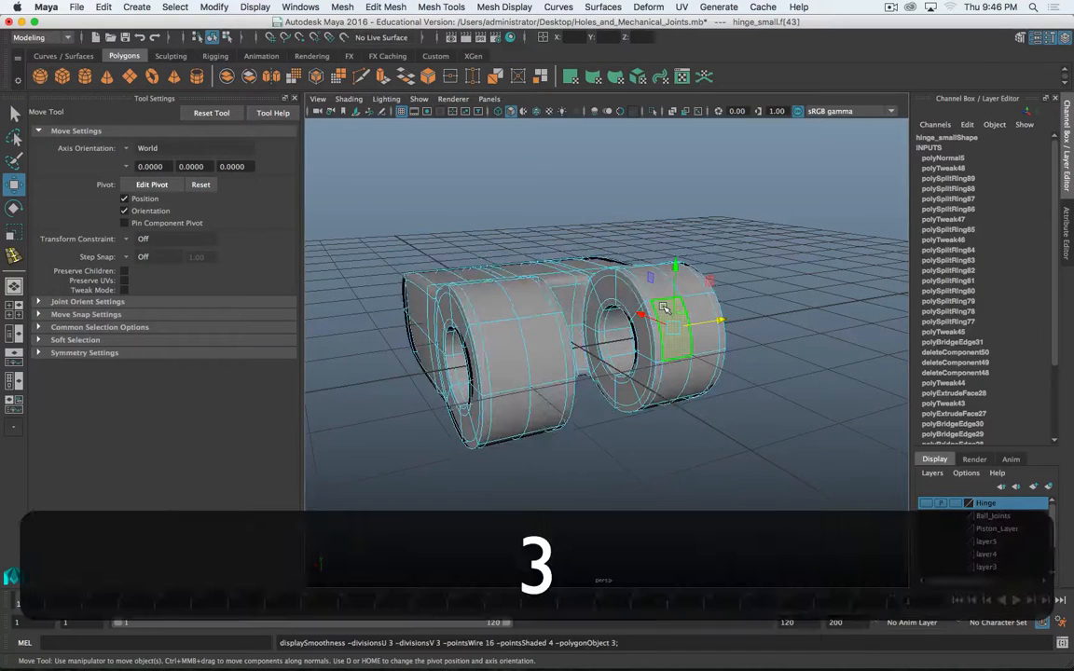
pyautogui.scroll(5, 729, 241)
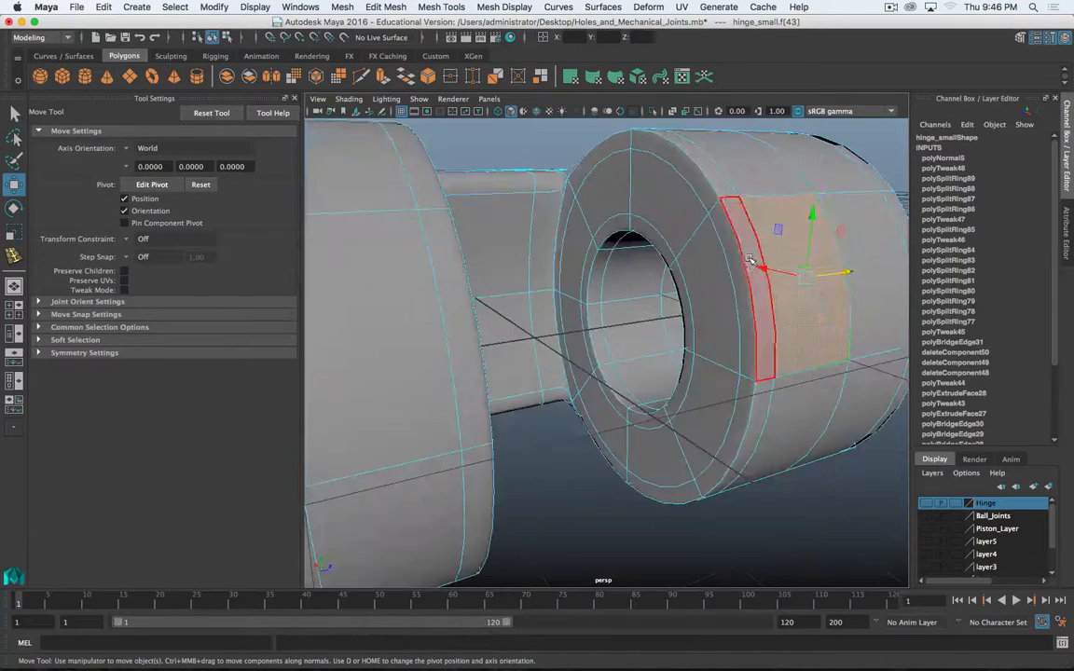
pyautogui.keyDown('alt'); pyautogui.moveTo(729, 241); pyautogui.dragTo(726, 269); pyautogui.keyUp('alt')
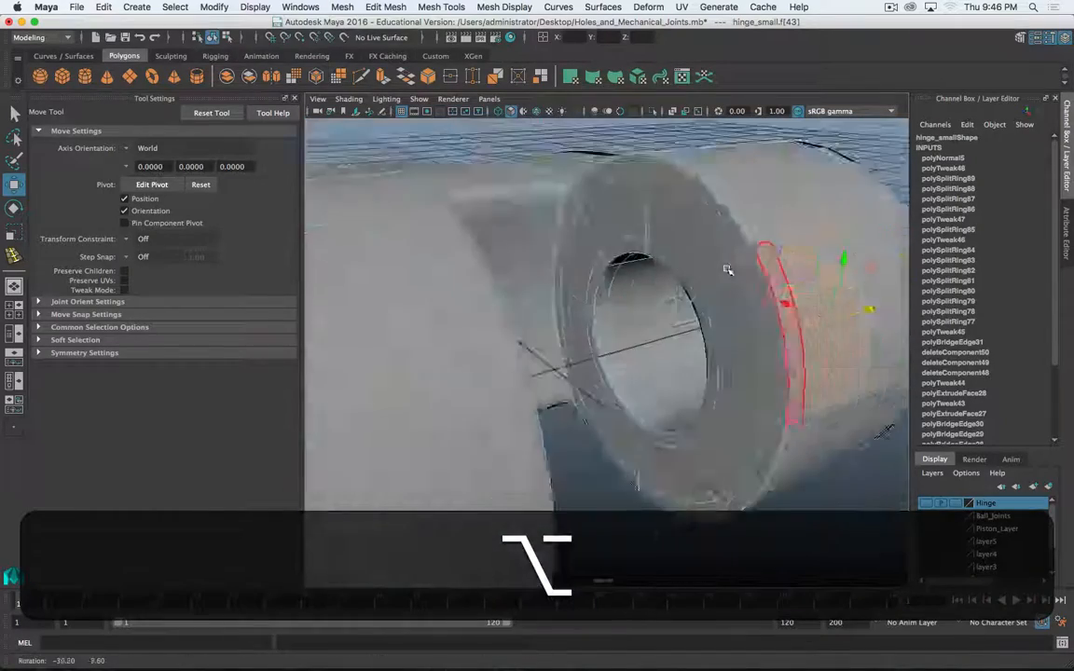
pyautogui.scroll(-5, 570, 288)
pyautogui.keyDown('alt'); pyautogui.moveTo(570, 288); pyautogui.dragTo(590, 257); pyautogui.keyUp('alt')
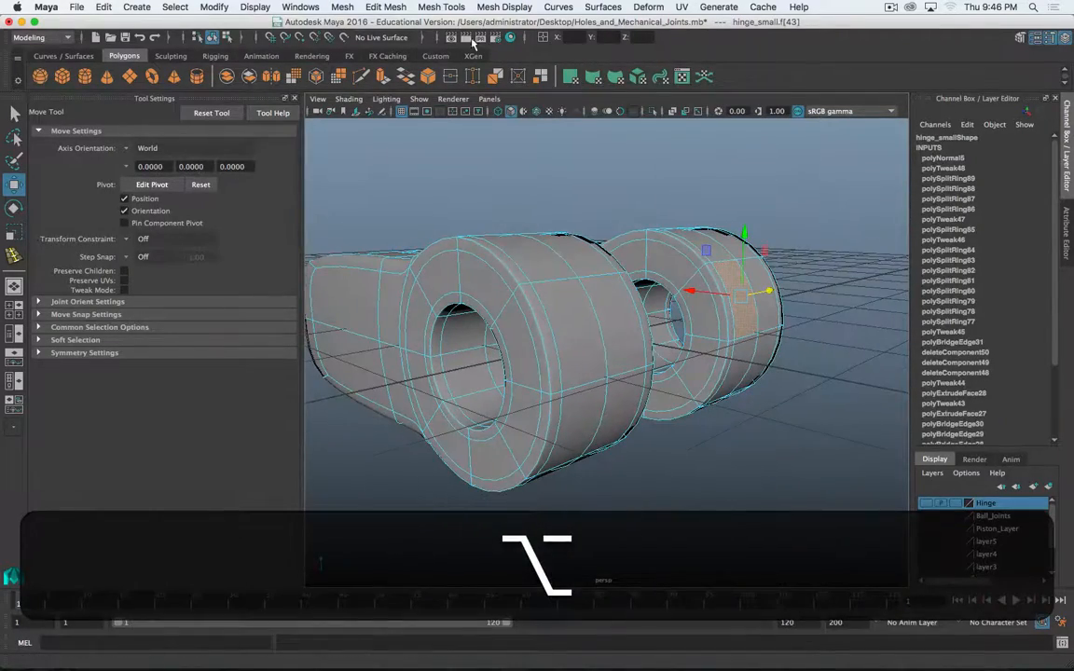
# Render the current perspective view of the hinge knuckles, check the result and close the render
pyautogui.click(471, 54)
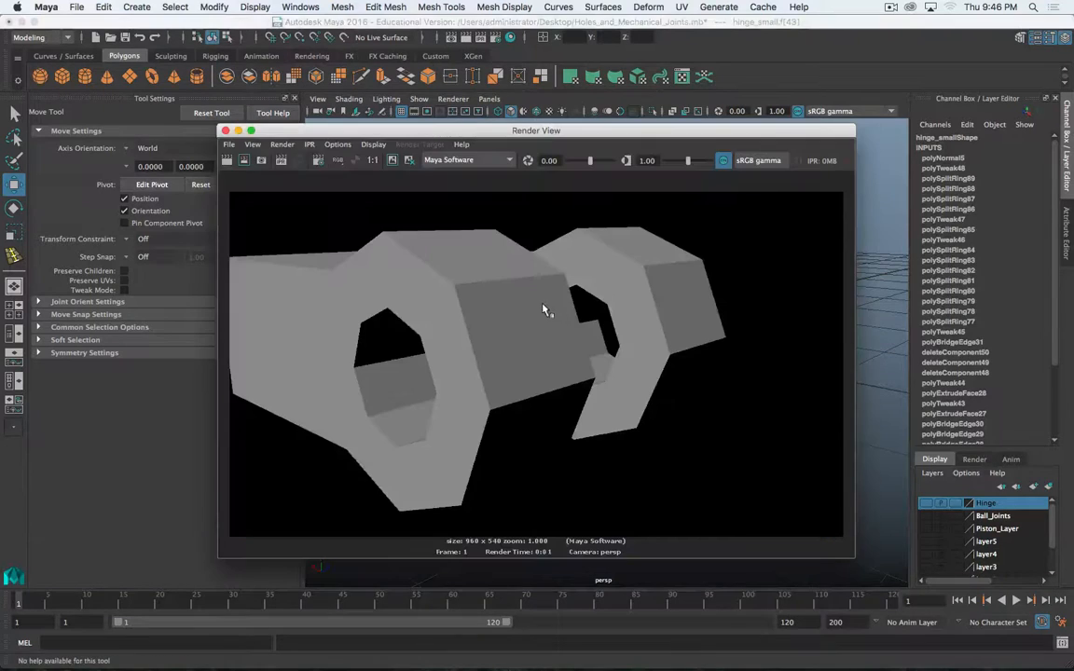
pyautogui.click(503, 160)
pyautogui.click(508, 140)
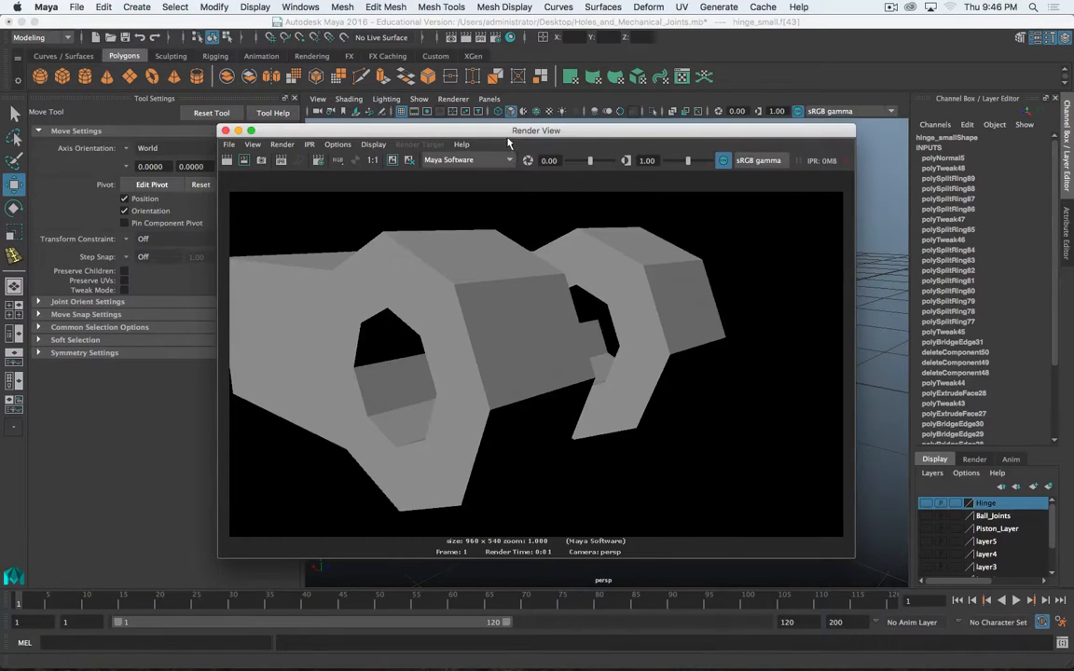
pyautogui.click(224, 130)
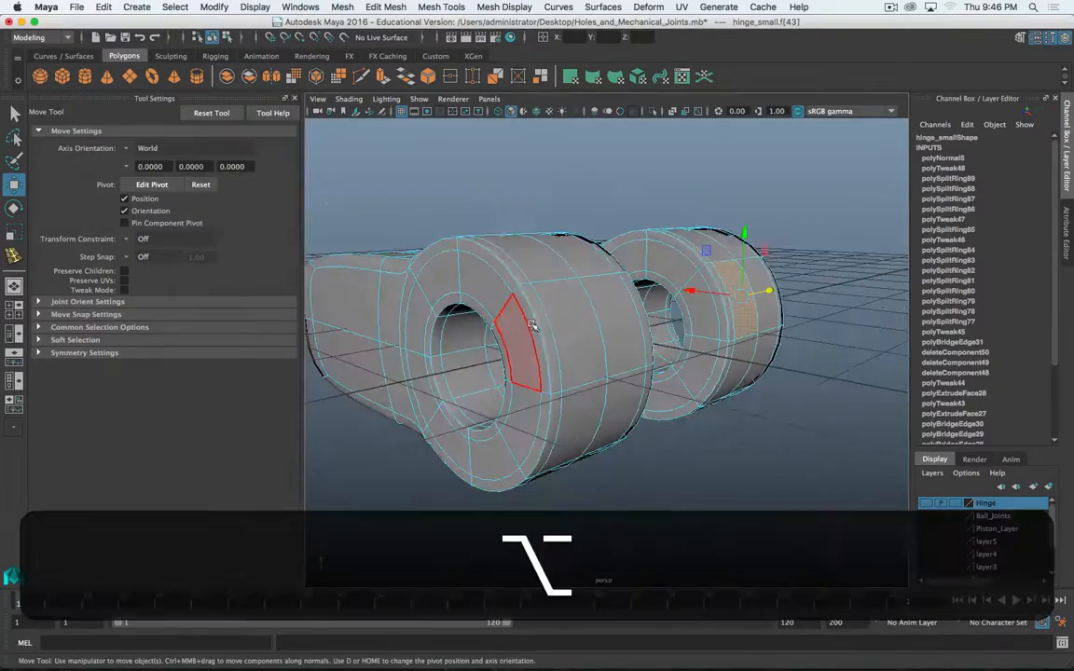
# Return hinge_small to object mode, deselect it and show all hidden objects
pyautogui.keyDown('alt'); pyautogui.moveTo(540, 308); pyautogui.dragTo(474, 335); pyautogui.keyUp('alt')
pyautogui.scroll(-8, 626, 354)
pyautogui.keyDown('alt'); pyautogui.moveTo(647, 360); pyautogui.dragTo(552, 303); pyautogui.keyUp('alt')
pyautogui.moveTo(649, 307); pyautogui.dragTo(712, 282, button='right')
pyautogui.click(522, 205)
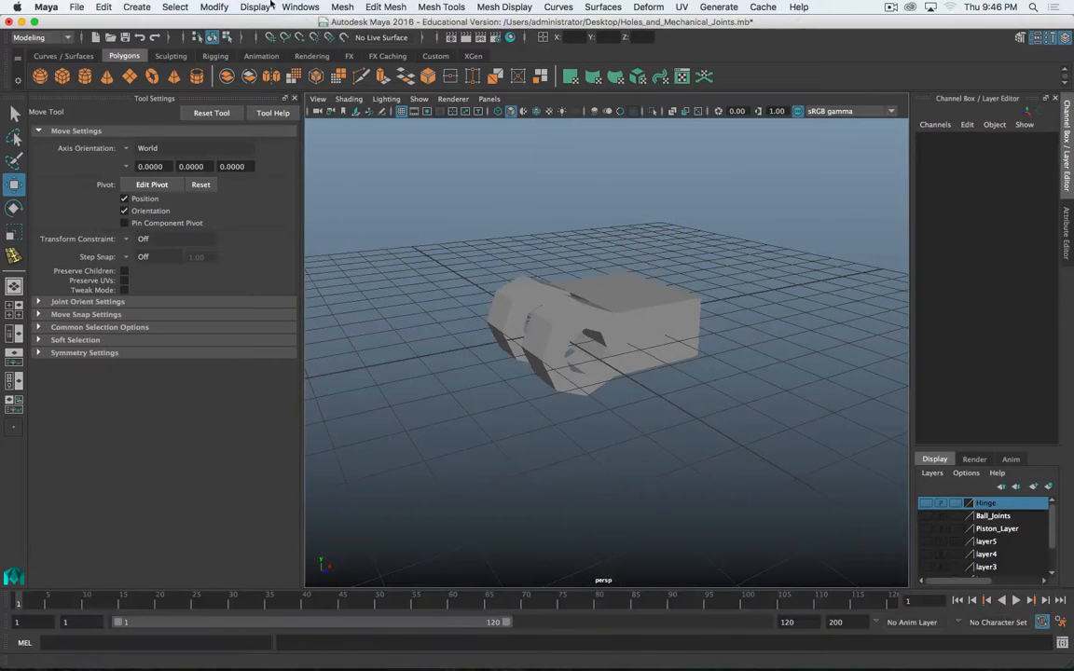
pyautogui.click(254, 7)
pyautogui.moveTo(304, 106)
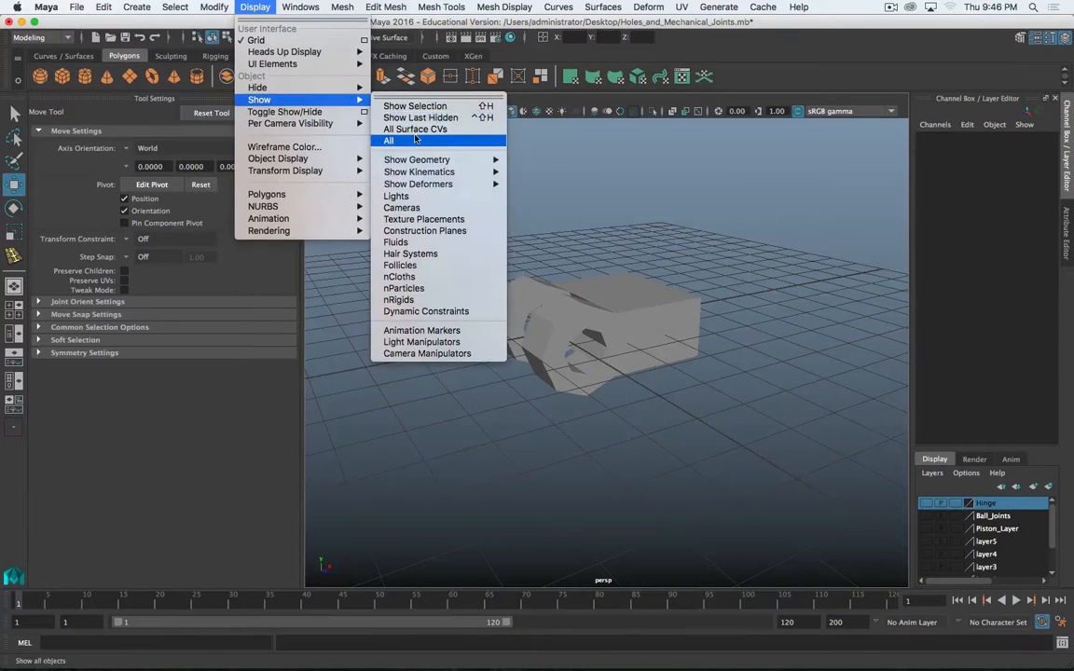
pyautogui.click(389, 140)
# Hide hinge_small and switch hinge_big to edge selection
pyautogui.keyDown('alt'); pyautogui.moveTo(618, 319); pyautogui.dragTo(642, 325); pyautogui.keyUp('alt')
pyautogui.click(641, 324)
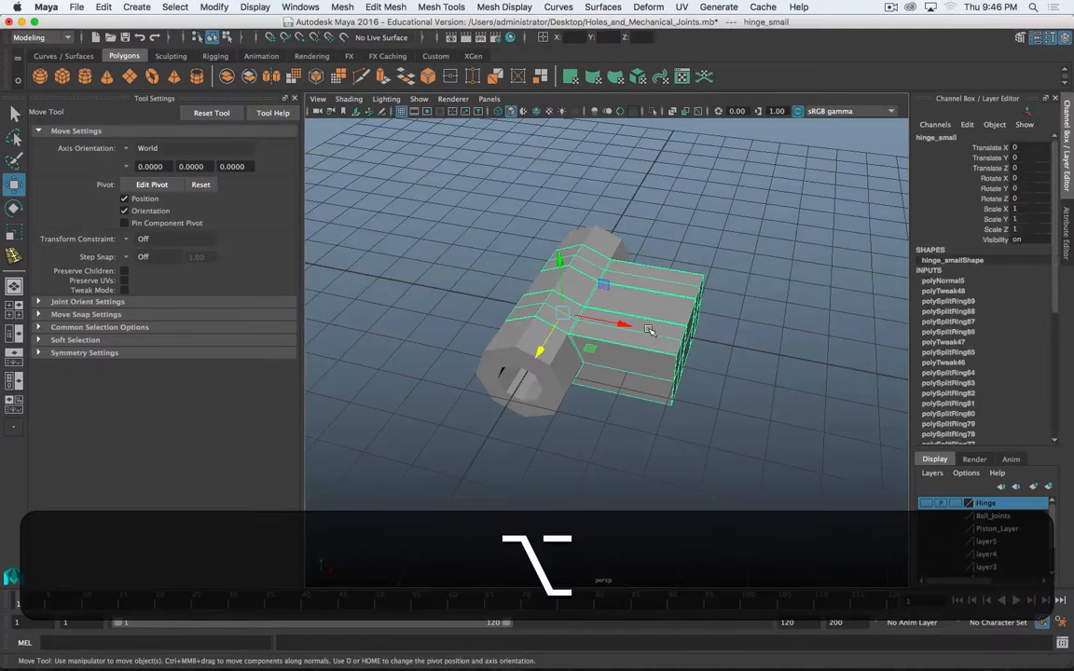
pyautogui.click(254, 6)
pyautogui.moveTo(287, 89)
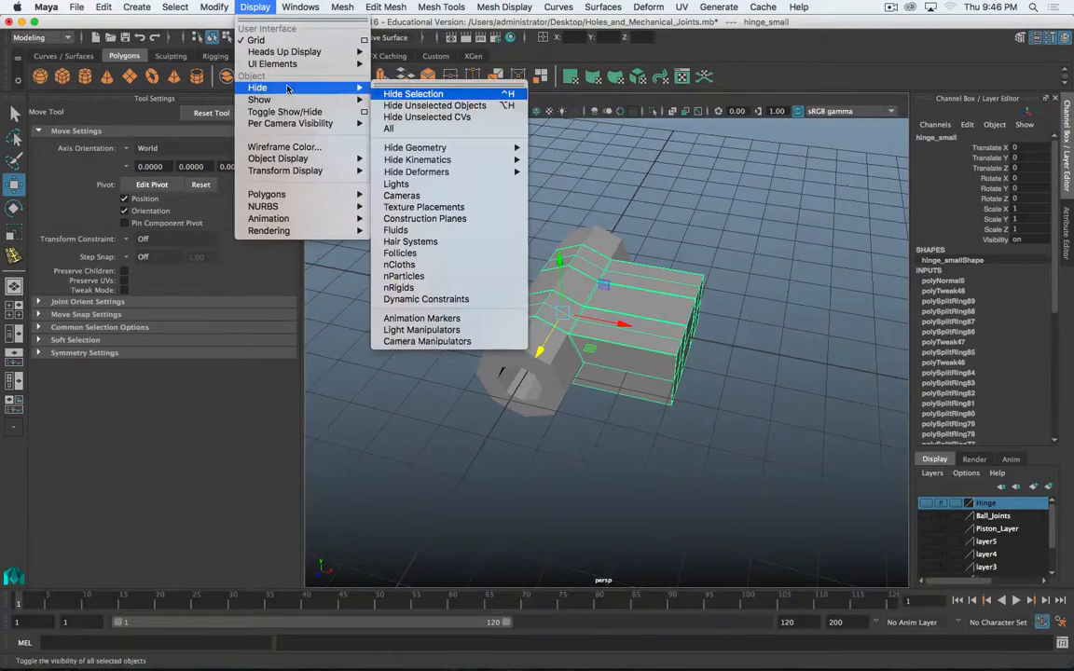
pyautogui.click(458, 96)
pyautogui.moveTo(559, 326)
pyautogui.keyDown('alt'); pyautogui.mouseDown()
pyautogui.moveTo(541, 354)
pyautogui.moveTo(505, 344)
pyautogui.moveTo(557, 335)
pyautogui.mouseUp(); pyautogui.keyUp('alt')
pyautogui.keyDown('alt'); pyautogui.moveTo(556, 336); pyautogui.dragTo(616, 343, button='right'); pyautogui.keyUp('alt')
pyautogui.keyDown('alt'); pyautogui.moveTo(616, 343); pyautogui.dragTo(563, 384); pyautogui.keyUp('alt')
pyautogui.moveTo(579, 244); pyautogui.dragTo(575, 211, button='right')
# Try to bridge the outer and inner border loops on the open inner end of hinge_big's first end knuckle
pyautogui.keyDown('shift'); pyautogui.doubleClick(564, 259); pyautogui.keyUp('shift')
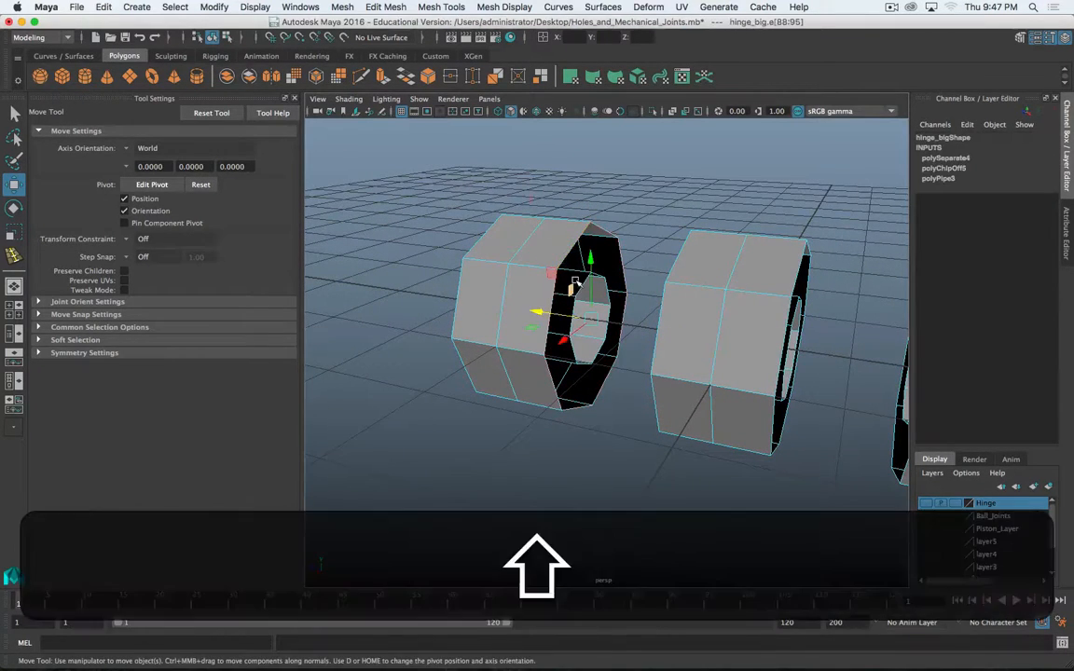
pyautogui.hotkey('shift', 'q')
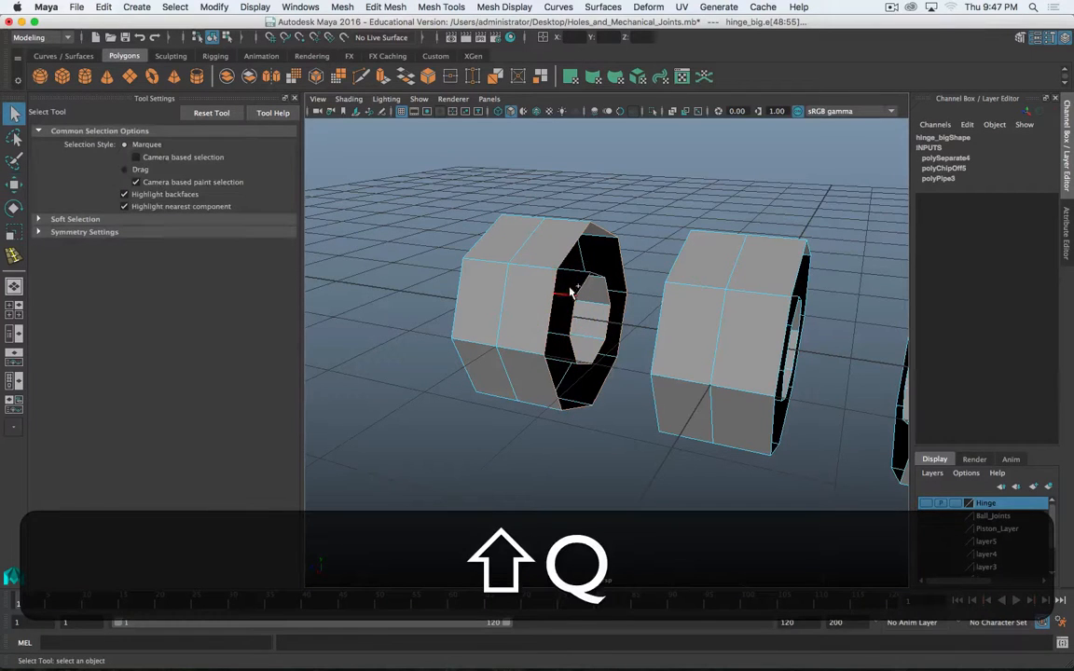
pyautogui.keyDown('shift'); pyautogui.moveTo(583, 285); pyautogui.dragTo(585, 428, button='right'); pyautogui.keyUp('shift')
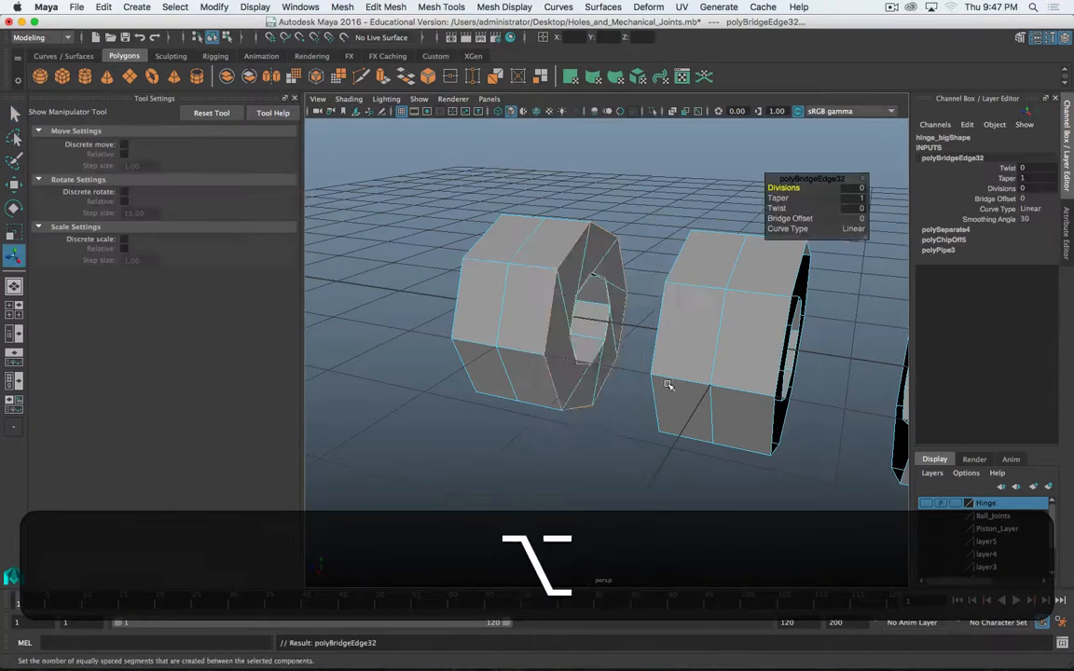
pyautogui.keyDown('alt'); pyautogui.moveTo(667, 384); pyautogui.dragTo(589, 259); pyautogui.keyUp('alt')
pyautogui.hotkey('alt', 'z')
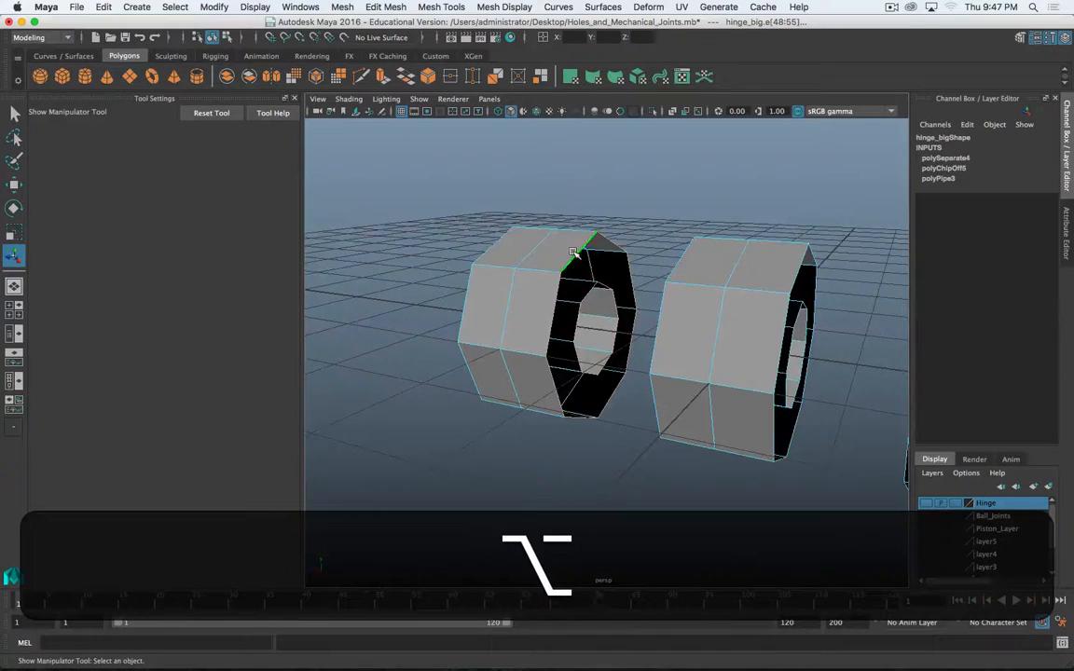
# Bridge one outer border edge to its facing inner edge on the open end of hinge_big's first end knuckle
pyautogui.click(587, 291)
pyautogui.keyDown('shift'); pyautogui.moveTo(587, 292); pyautogui.dragTo(583, 434, button='right'); pyautogui.keyUp('shift')
pyautogui.keyDown('alt'); pyautogui.moveTo(582, 434); pyautogui.dragTo(593, 276); pyautogui.keyUp('alt')
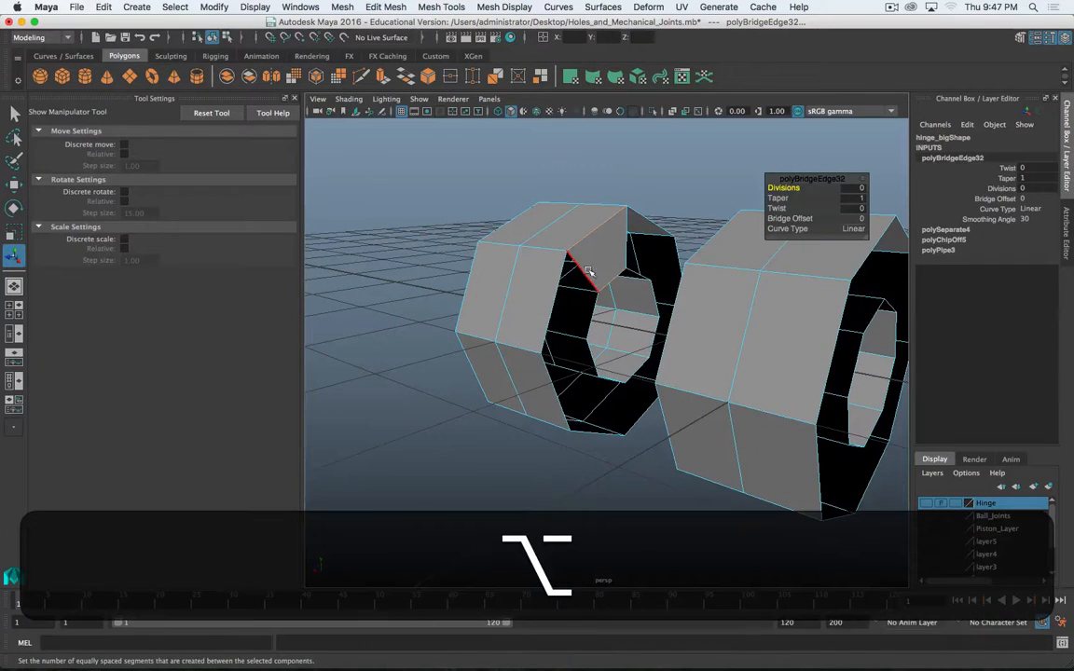
# Try to bridge the two side edges of the new face on the first end knuckle
pyautogui.click(588, 274)
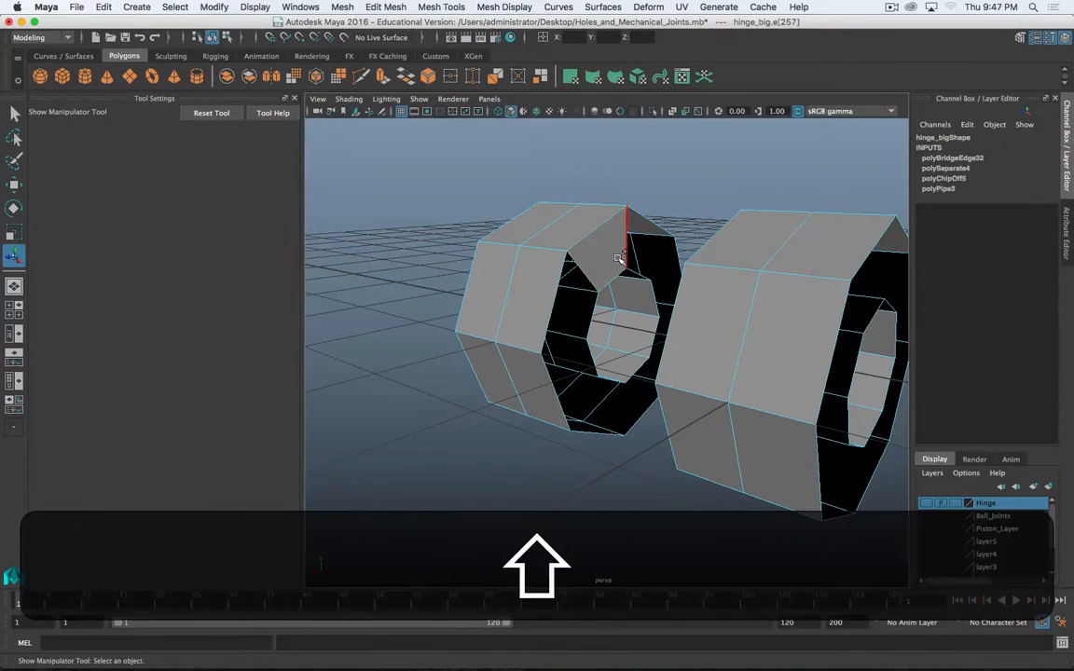
pyautogui.keyDown('shift'); pyautogui.click(625, 240); pyautogui.keyUp('shift')
pyautogui.keyDown('shift'); pyautogui.rightClick(624, 253); pyautogui.keyUp('shift')
pyautogui.keyDown('shift'); pyautogui.moveTo(624, 254); pyautogui.dragTo(596, 395, button='right'); pyautogui.keyUp('shift')
pyautogui.hotkey('alt', 'z')
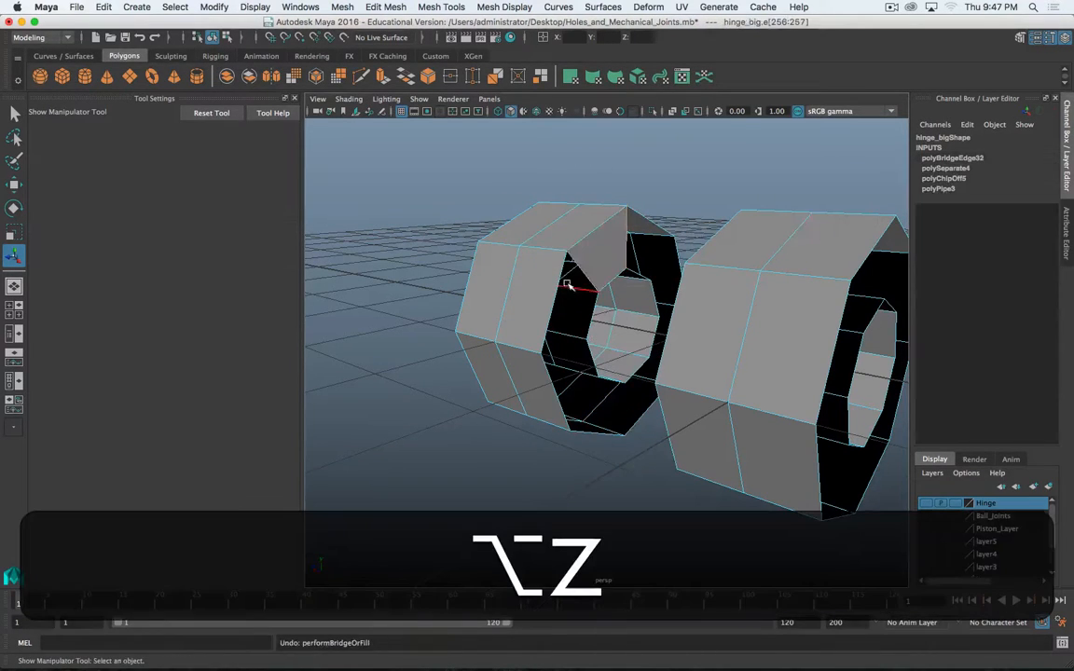
# Bridge the remaining outer and inner border edges to close the open end of the first end knuckle
pyautogui.click(554, 287)
pyautogui.click(588, 272)
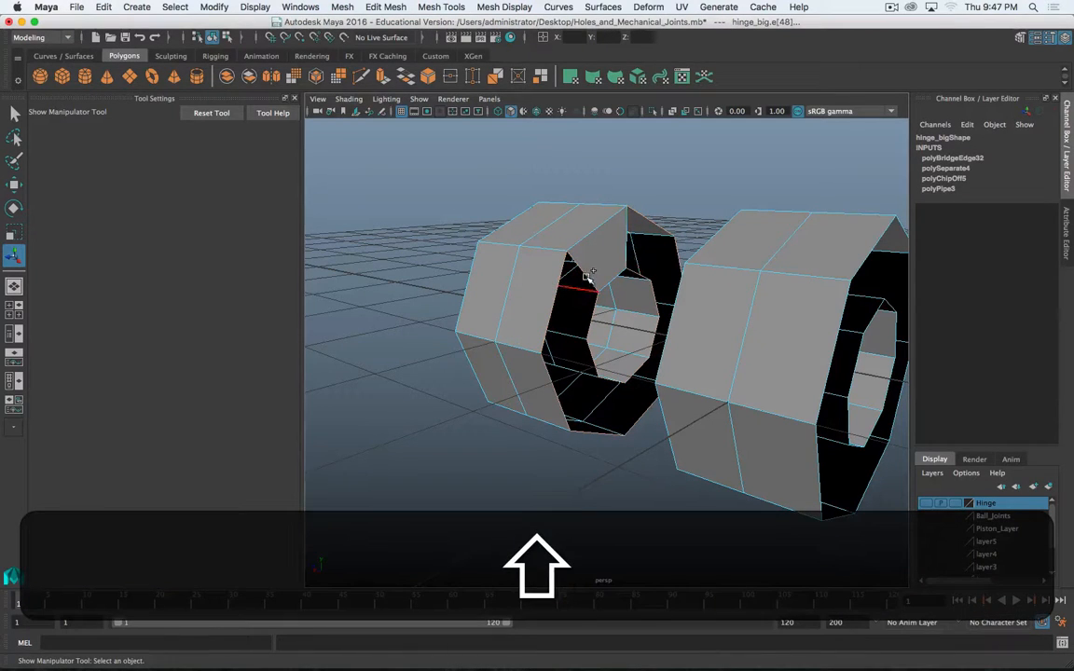
pyautogui.scroll(5, 586, 279)
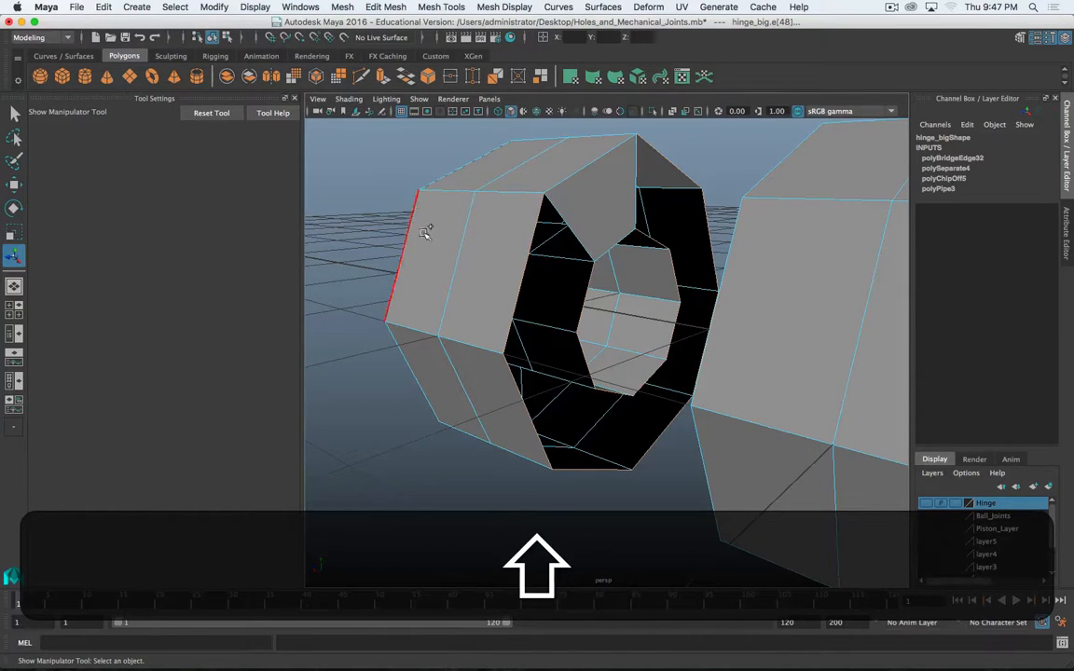
pyautogui.keyDown('shift'); pyautogui.moveTo(597, 216); pyautogui.dragTo(541, 321, button='right'); pyautogui.keyUp('shift')
# Close the middle knuckle's end facing the first knuckle by bridging one facing edge pair, followed by the remaining border edges
pyautogui.press('super+period')
pyautogui.keyDown('alt'); pyautogui.moveTo(609, 324); pyautogui.dragTo(726, 333); pyautogui.keyUp('alt')
pyautogui.keyDown('alt'); pyautogui.moveTo(726, 333); pyautogui.dragTo(641, 324, button='middle'); pyautogui.keyUp('alt')
pyautogui.keyDown('alt'); pyautogui.moveTo(640, 325); pyautogui.dragTo(621, 321); pyautogui.keyUp('alt')
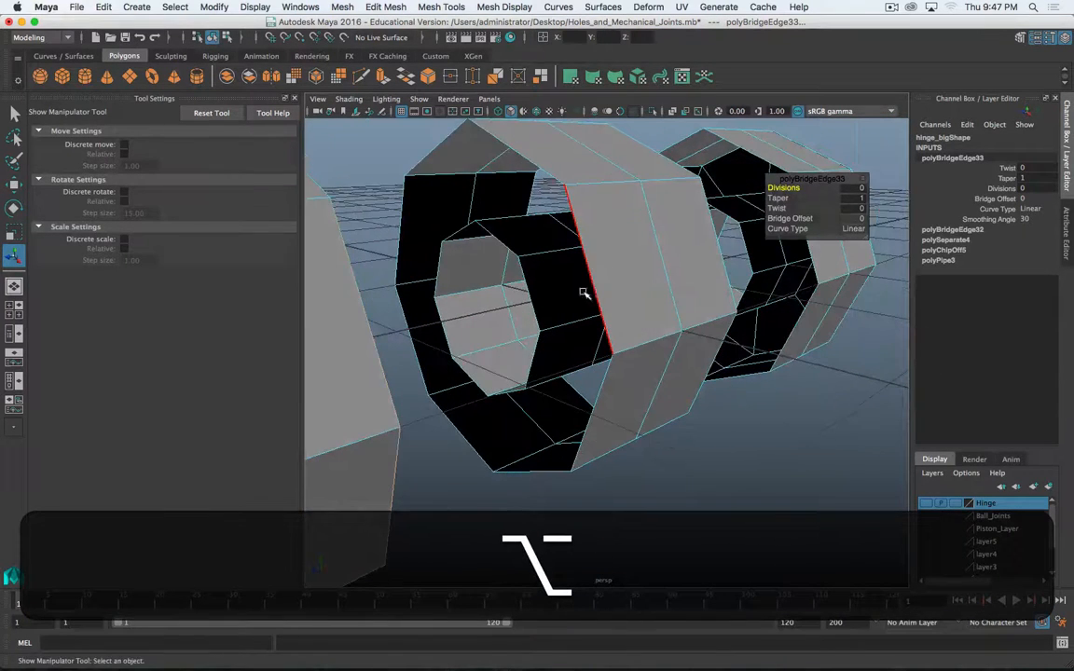
pyautogui.click(582, 293)
pyautogui.keyDown('shift'); pyautogui.click(536, 304); pyautogui.keyUp('shift')
pyautogui.hotkey('shift', 'g')
pyautogui.press('g')
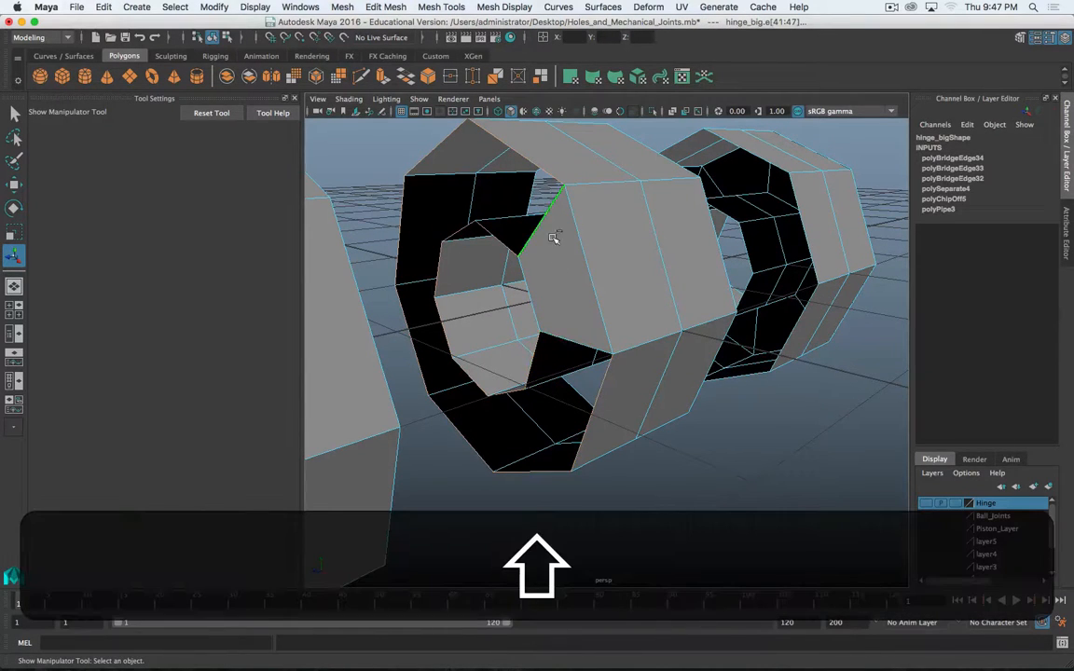
pyautogui.hotkey('shift', 'g')
# Try to bridge the full outer and inner border loops on the middle knuckle's other open end
pyautogui.keyDown('alt'); pyautogui.moveTo(687, 277); pyautogui.dragTo(544, 320); pyautogui.keyUp('alt')
pyautogui.click(590, 309)
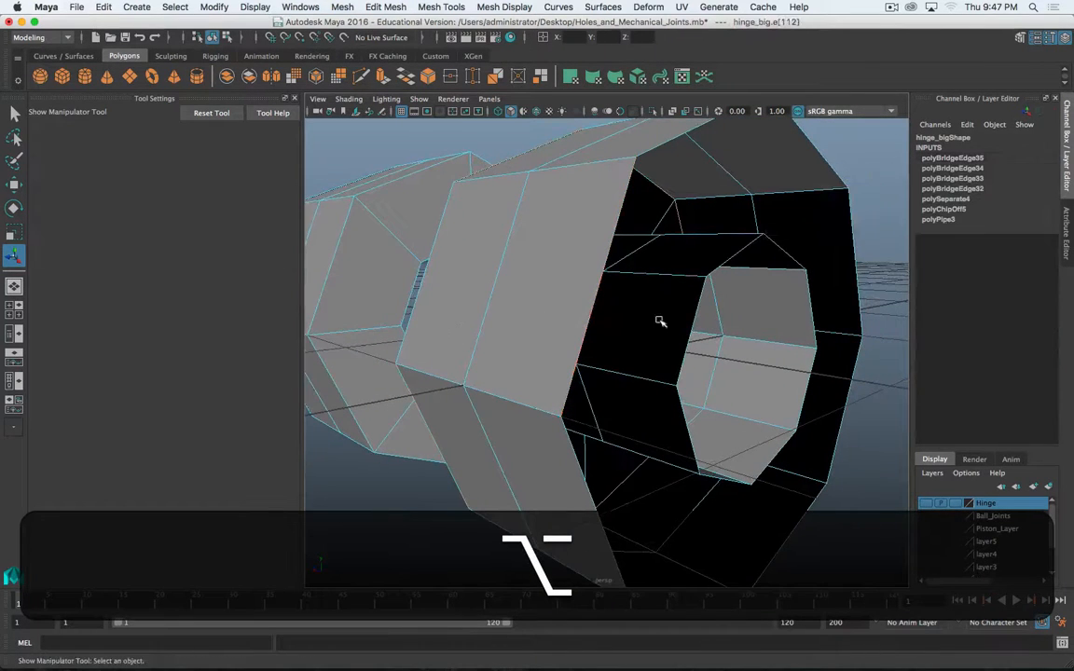
pyautogui.keyDown('shift'); pyautogui.doubleClick(591, 308); pyautogui.keyUp('shift')
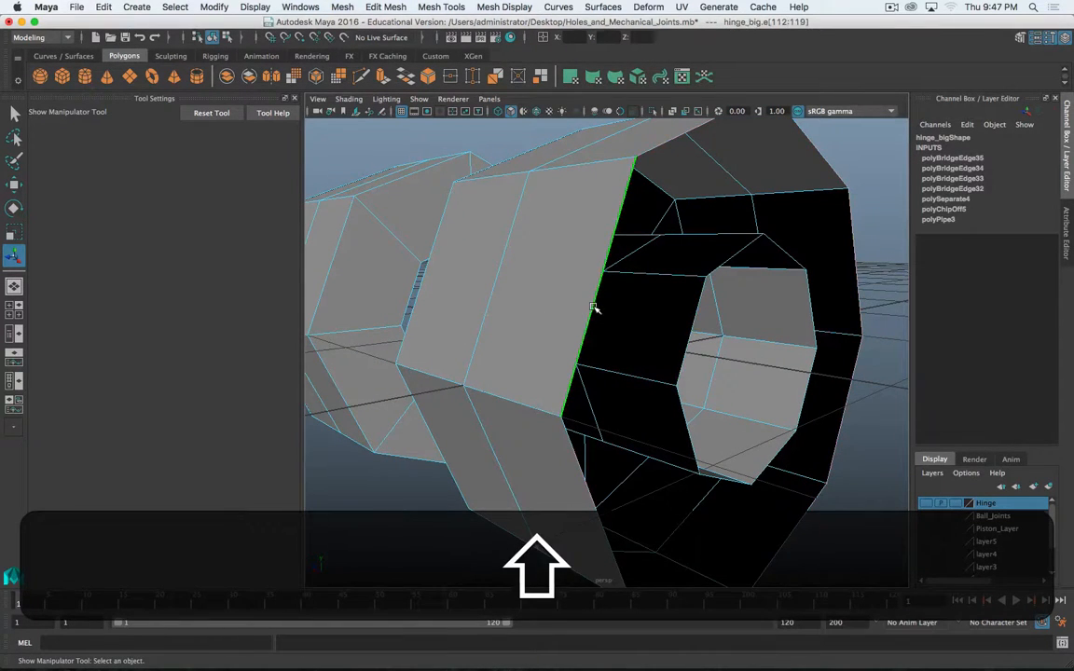
pyautogui.hotkey('shift', 'g')
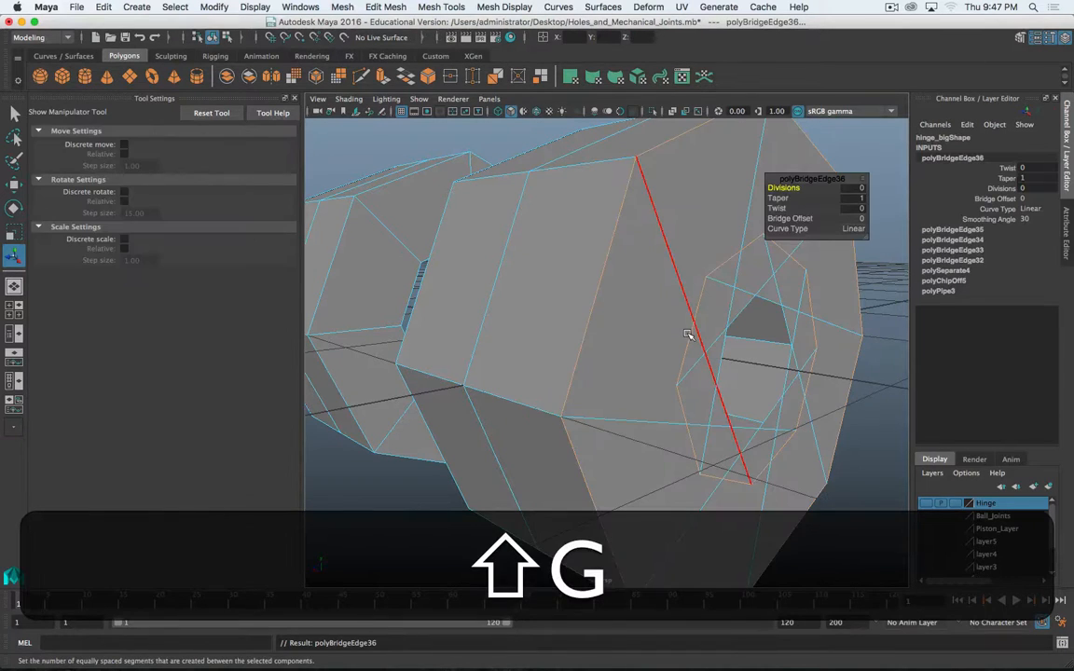
pyautogui.press('z')
pyautogui.press('z')
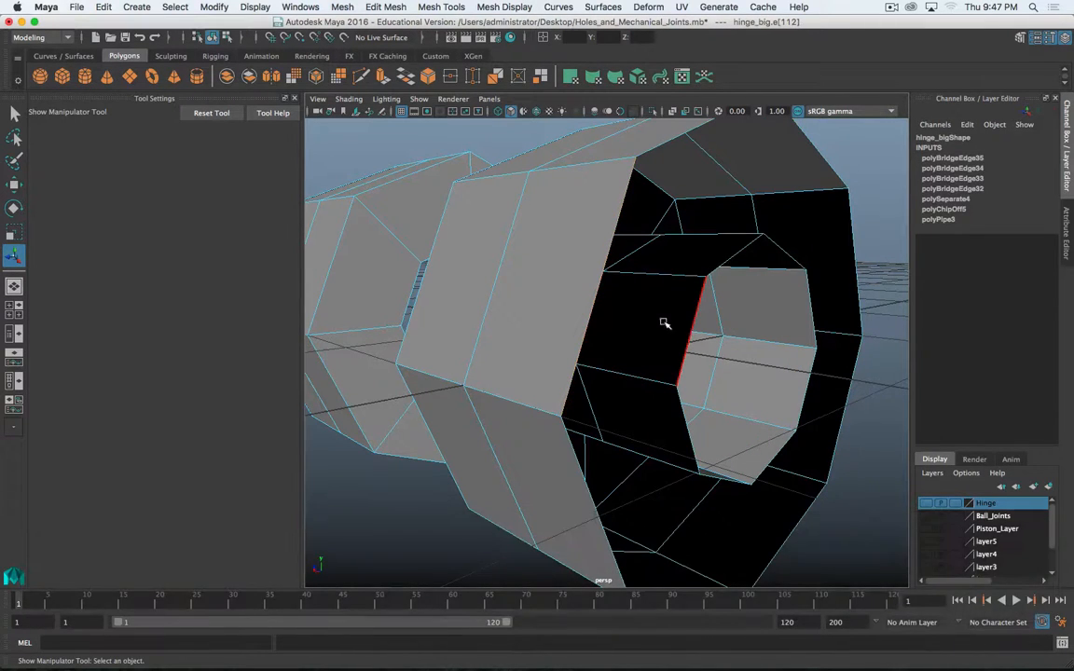
# Close the middle knuckle's other end by bridging one facing edge pair, followed by the remaining border edges
pyautogui.keyDown('shift'); pyautogui.doubleClick(687, 337); pyautogui.keyUp('shift')
pyautogui.hotkey('shift', 'g')
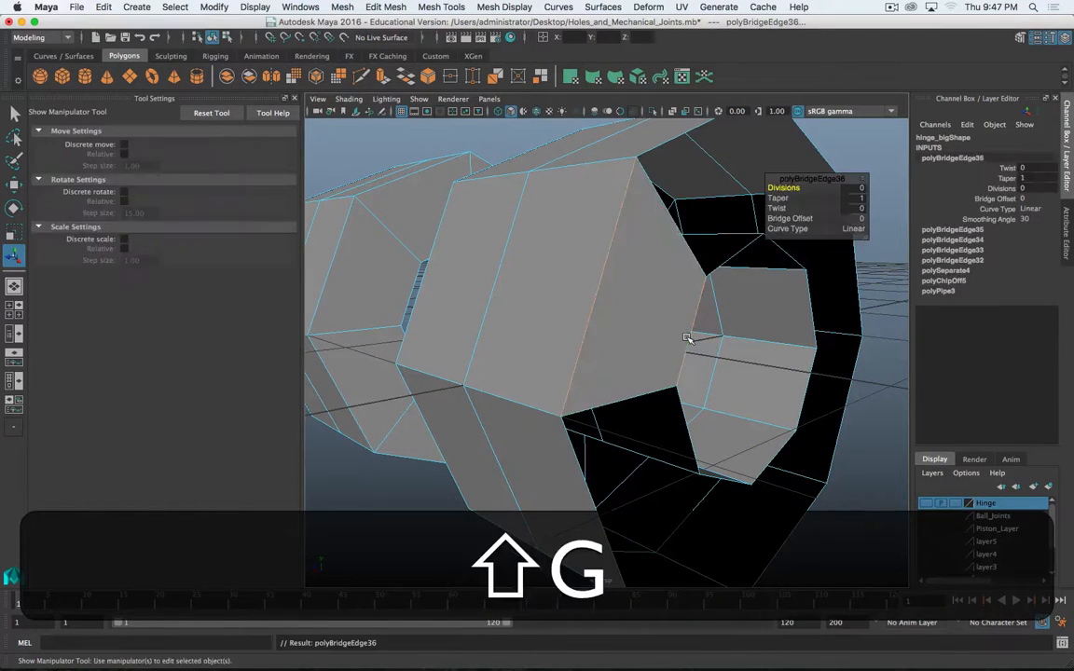
pyautogui.keyDown('shift'); pyautogui.doubleClick(668, 361); pyautogui.keyUp('shift')
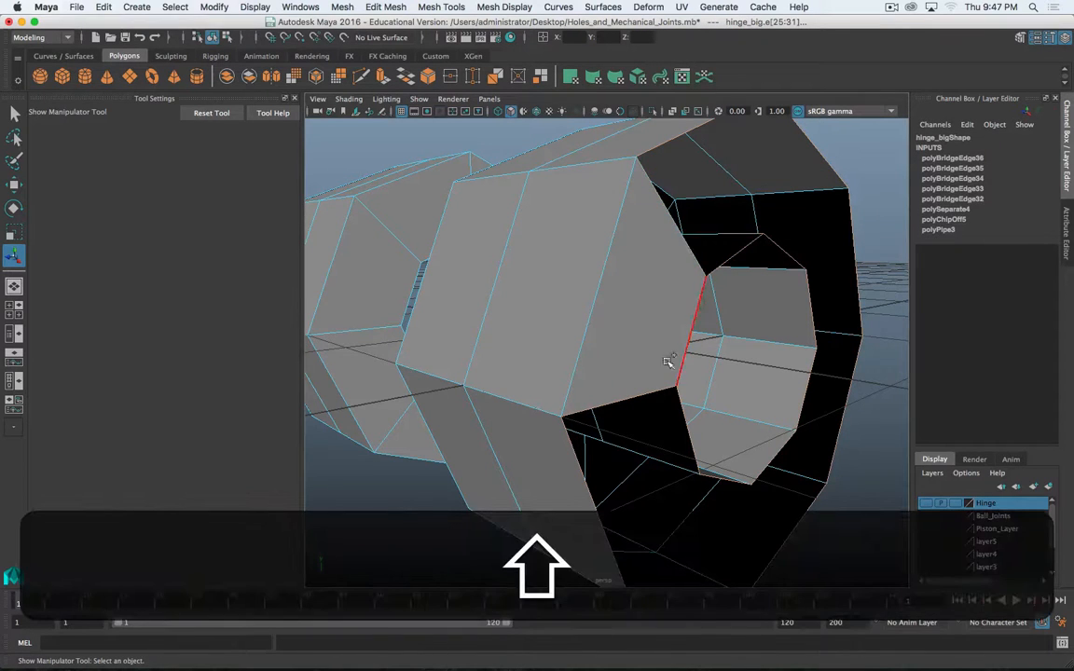
pyautogui.hotkey('shift', 'g')
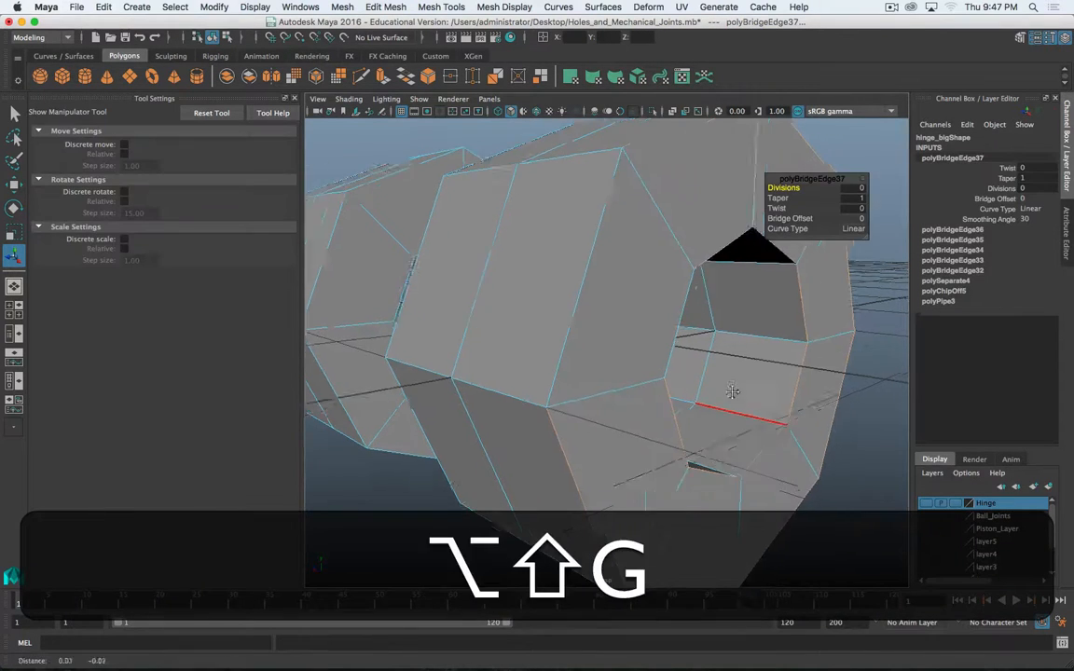
# Close the open inner end of the last knuckle by bridging one facing edge pair, followed by the remaining border edges
pyautogui.keyDown('alt'); pyautogui.moveTo(653, 391); pyautogui.dragTo(764, 365); pyautogui.keyUp('alt')
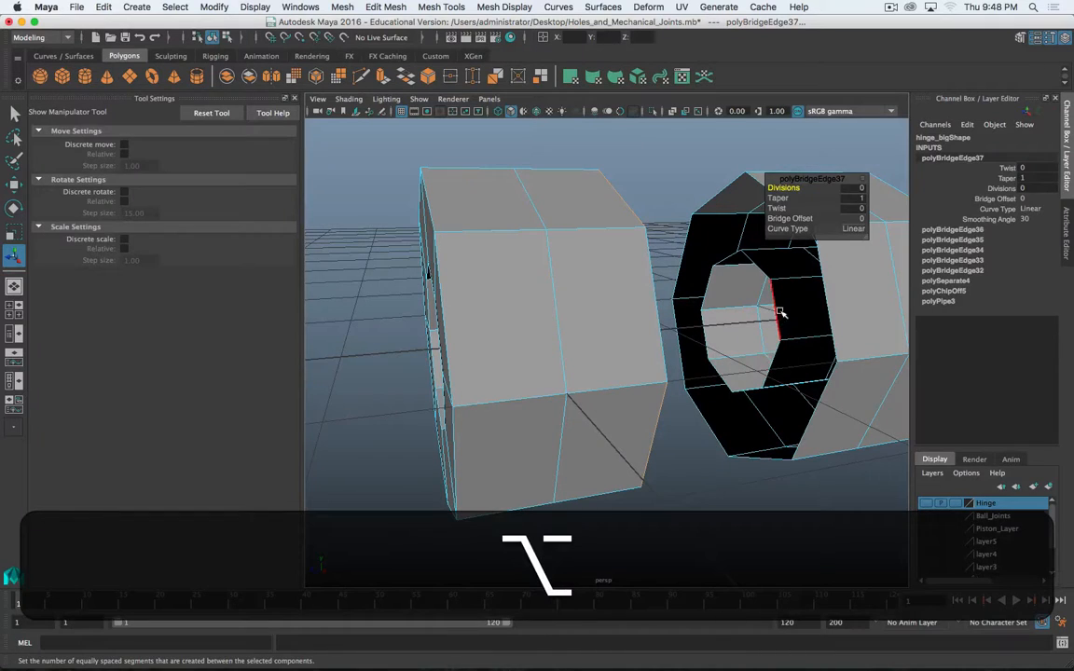
pyautogui.keyDown('shift'); pyautogui.click(829, 299); pyautogui.keyUp('shift')
pyautogui.keyDown('shift'); pyautogui.click(831, 298); pyautogui.keyUp('shift')
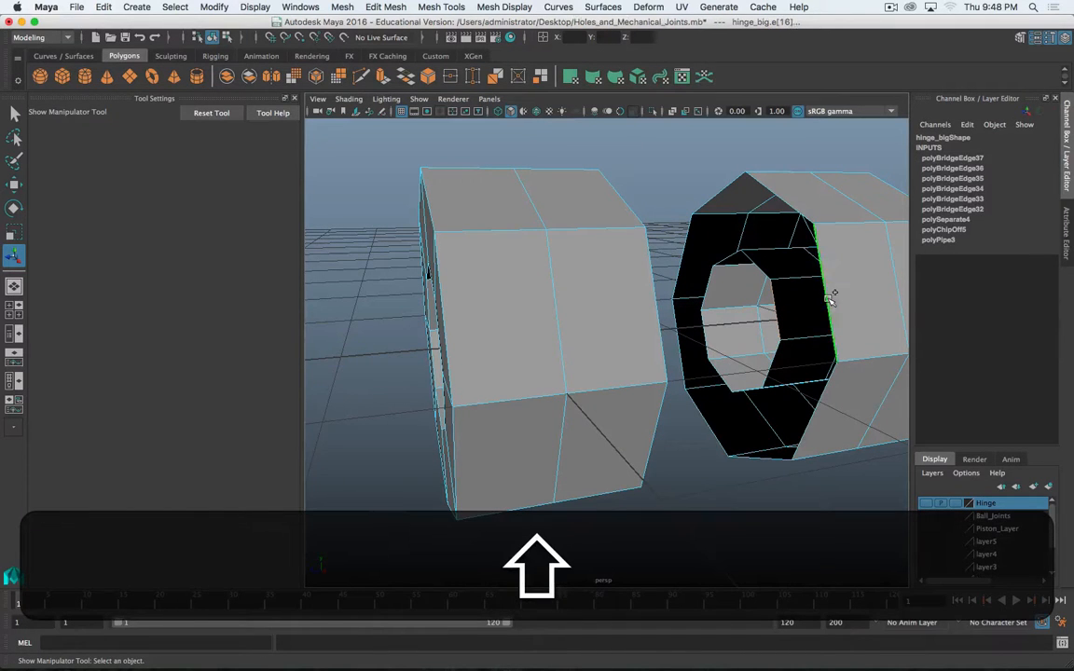
pyautogui.hotkey('shift', 'g')
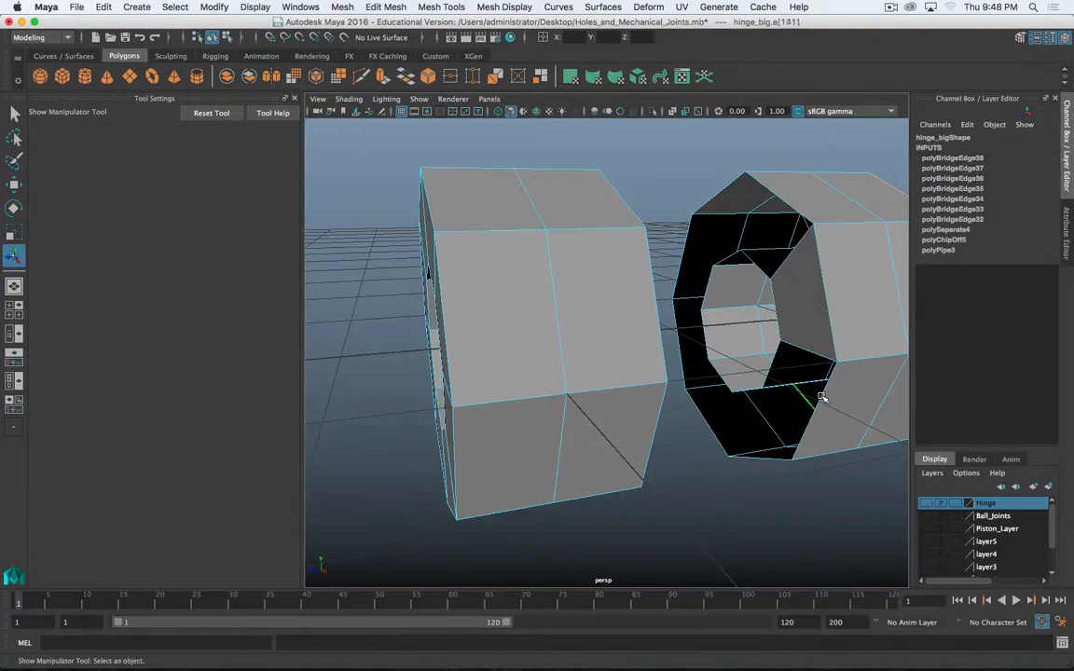
pyautogui.keyDown('shift'); pyautogui.click(807, 349); pyautogui.keyUp('shift')
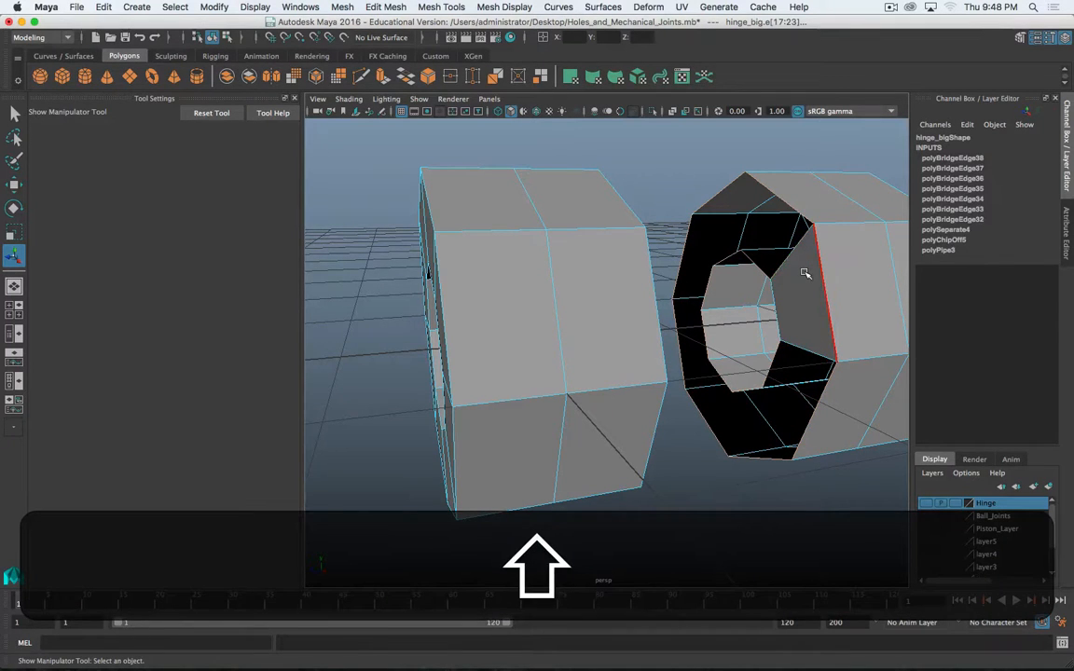
pyautogui.hotkey('shift', 'g')
# Show all hidden objects so hinge_small appears together with hinge_big
pyautogui.keyDown('alt'); pyautogui.scroll(-5, 805, 273); pyautogui.keyUp('alt')
pyautogui.keyDown('alt'); pyautogui.moveTo(805, 273); pyautogui.dragTo(507, 142); pyautogui.keyUp('alt')
pyautogui.keyDown('alt'); pyautogui.scroll(-5, 575, 346); pyautogui.keyUp('alt')
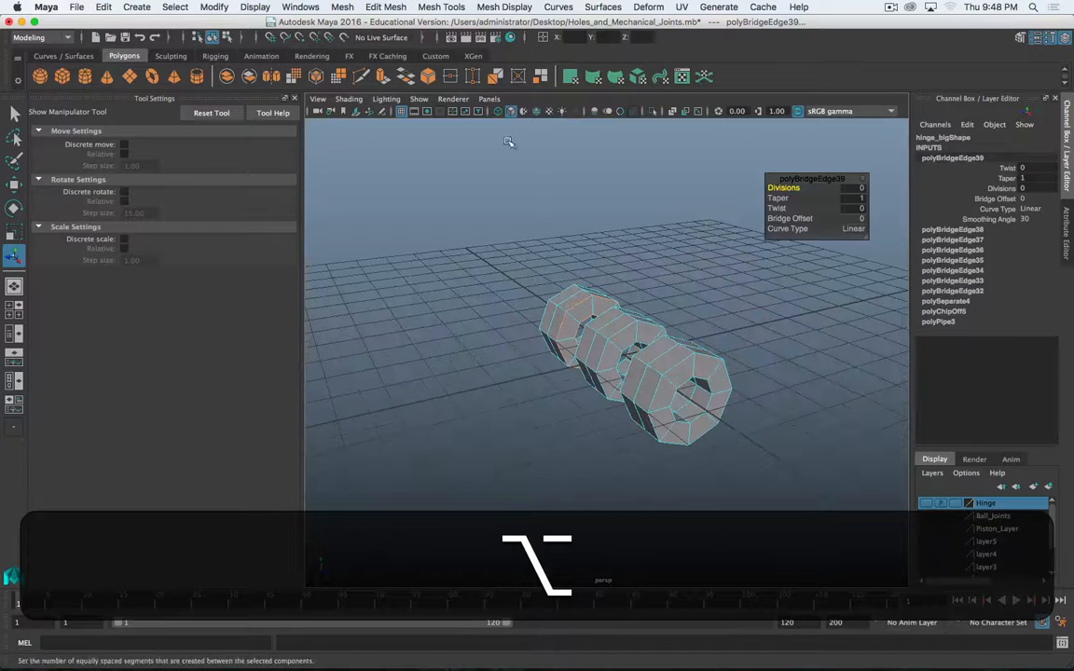
pyautogui.click(255, 8)
pyautogui.moveTo(306, 100)
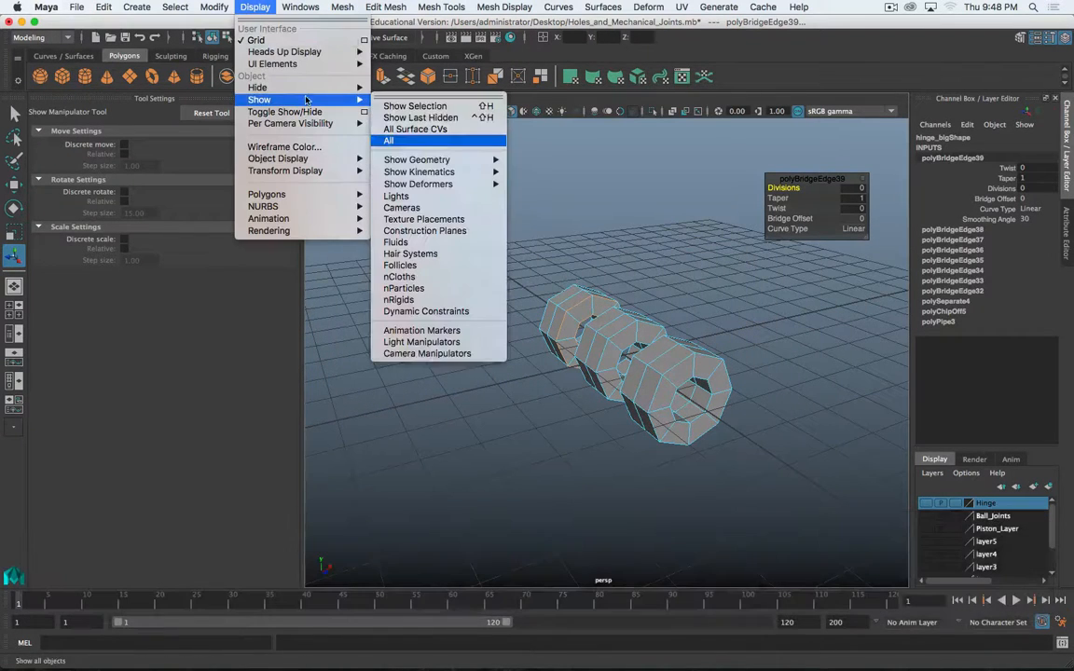
pyautogui.click(419, 141)
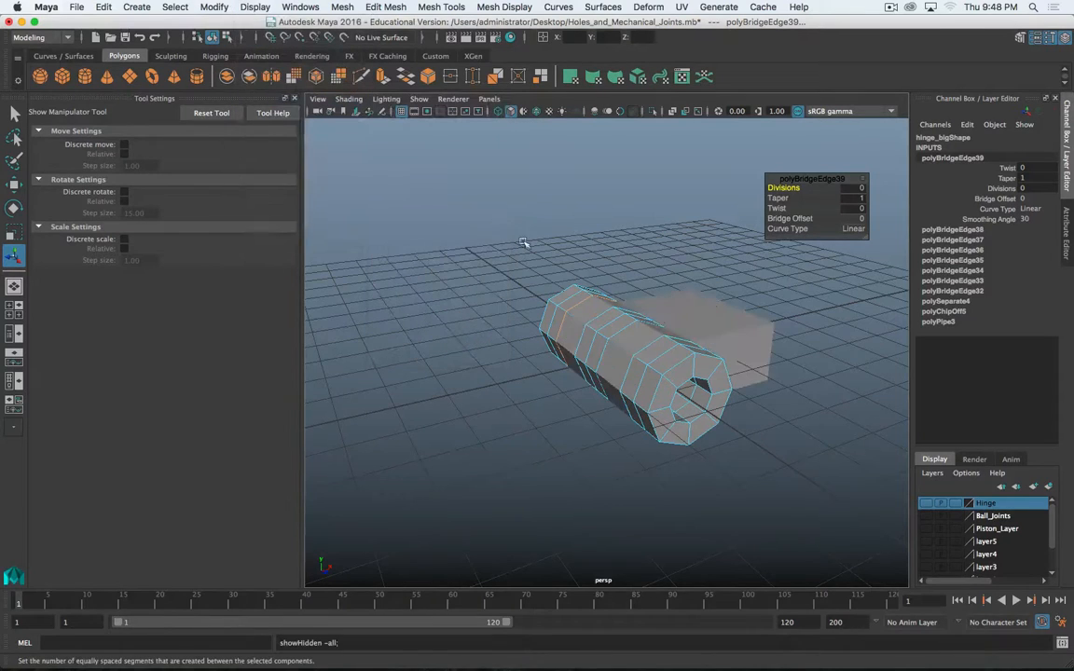
# Hide hinge_small so that only the three knuckles of hinge_big remain in view
pyautogui.keyDown('alt'); pyautogui.moveTo(560, 272); pyautogui.dragTo(639, 310); pyautogui.keyUp('alt')
pyautogui.click(676, 348)
pyautogui.click(639, 336)
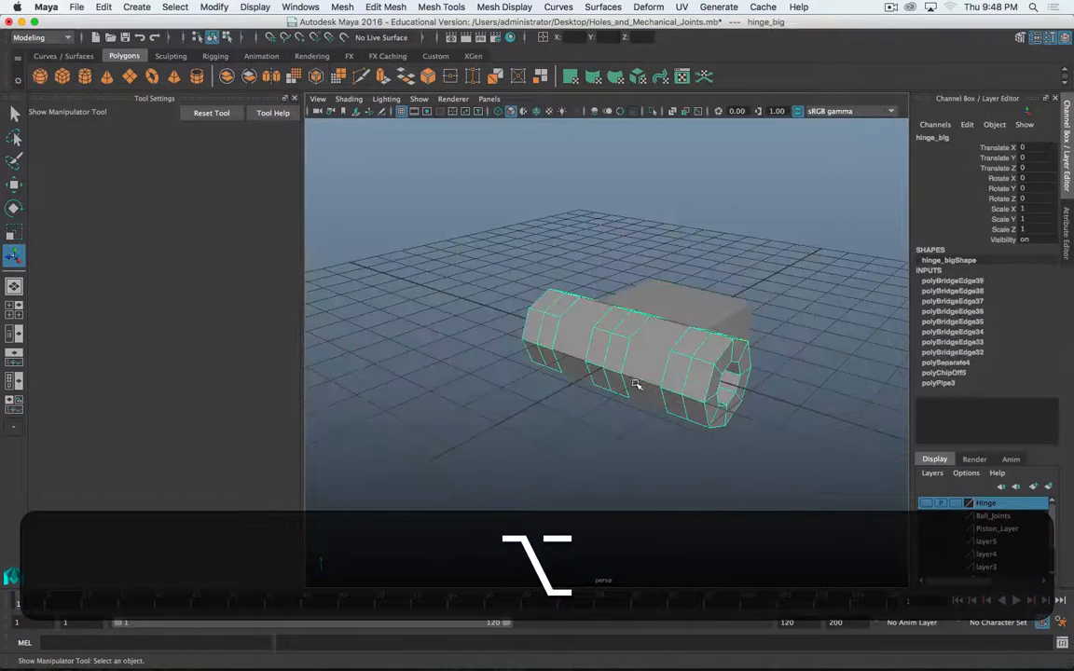
pyautogui.keyDown('alt'); pyautogui.moveTo(642, 383); pyautogui.dragTo(604, 339); pyautogui.keyUp('alt')
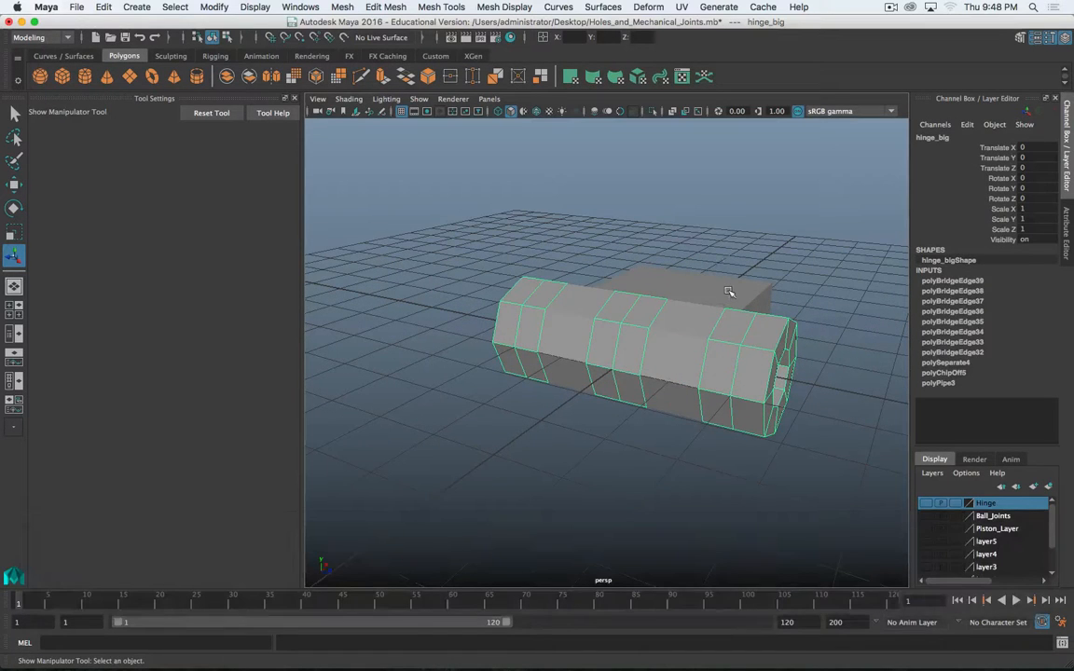
pyautogui.click(653, 266)
pyautogui.click(255, 7)
pyautogui.moveTo(336, 86)
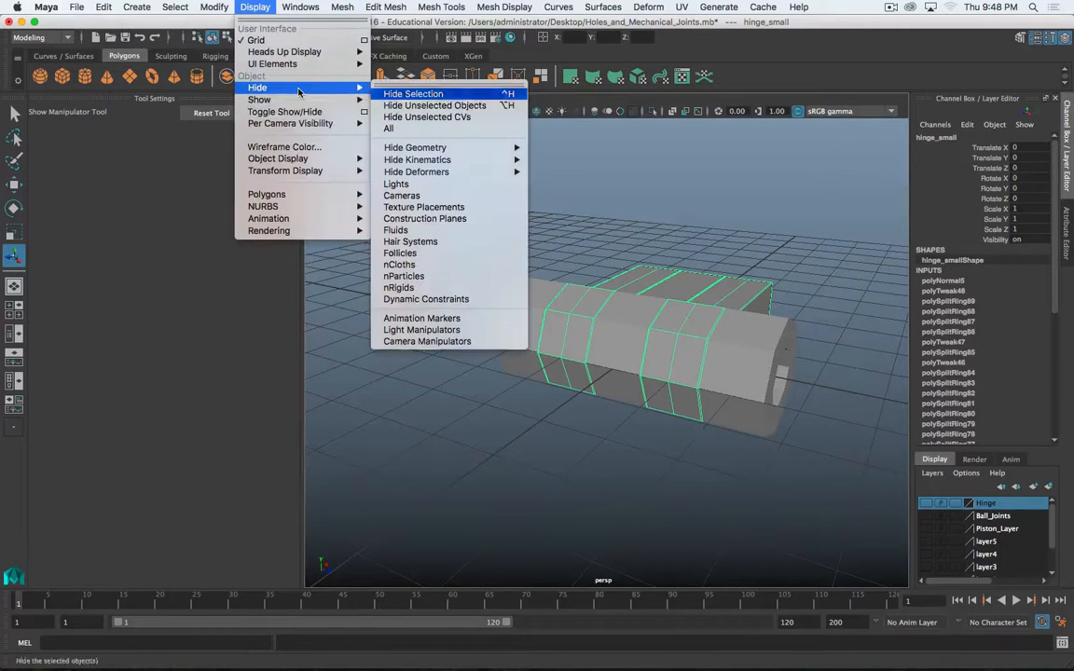
pyautogui.click(411, 94)
pyautogui.keyDown('alt'); pyautogui.moveTo(597, 326); pyautogui.dragTo(630, 341); pyautogui.keyUp('alt')
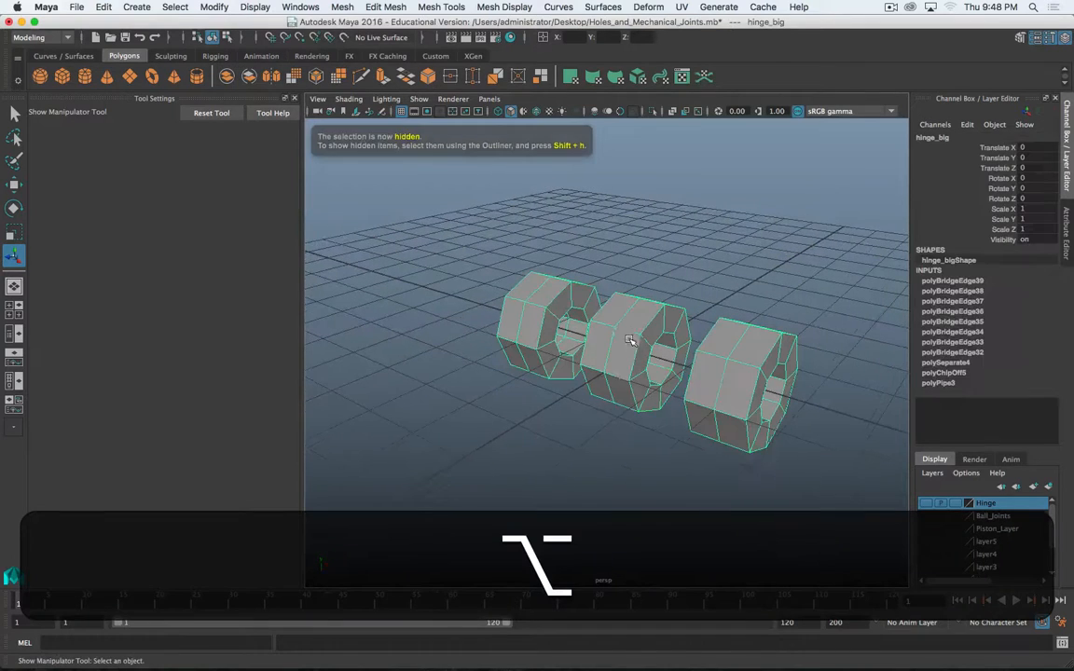
# Extrude the two adjacent rows of outer faces on all three hinge_big knuckles and pull them outward to form plate arms
pyautogui.rightClick(623, 353)
pyautogui.moveTo(623, 302); pyautogui.dragTo(625, 338, button='right')
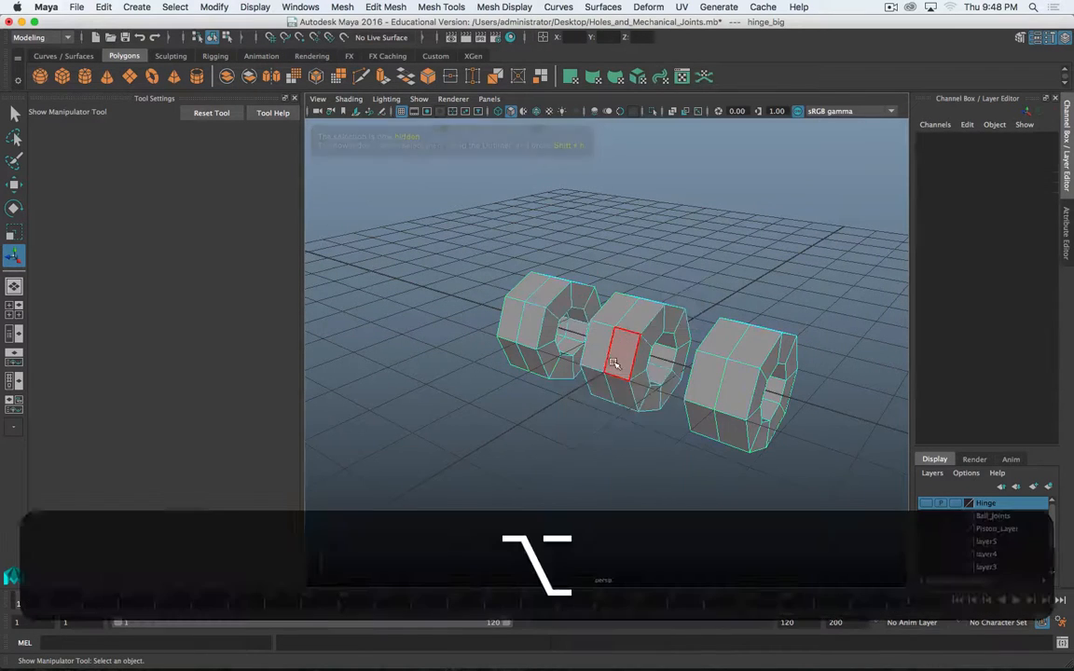
pyautogui.keyDown('alt'); pyautogui.moveTo(616, 361); pyautogui.dragTo(634, 336); pyautogui.keyUp('alt')
pyautogui.click(635, 335)
pyautogui.keyDown('shift'); pyautogui.click(642, 375); pyautogui.keyUp('shift')
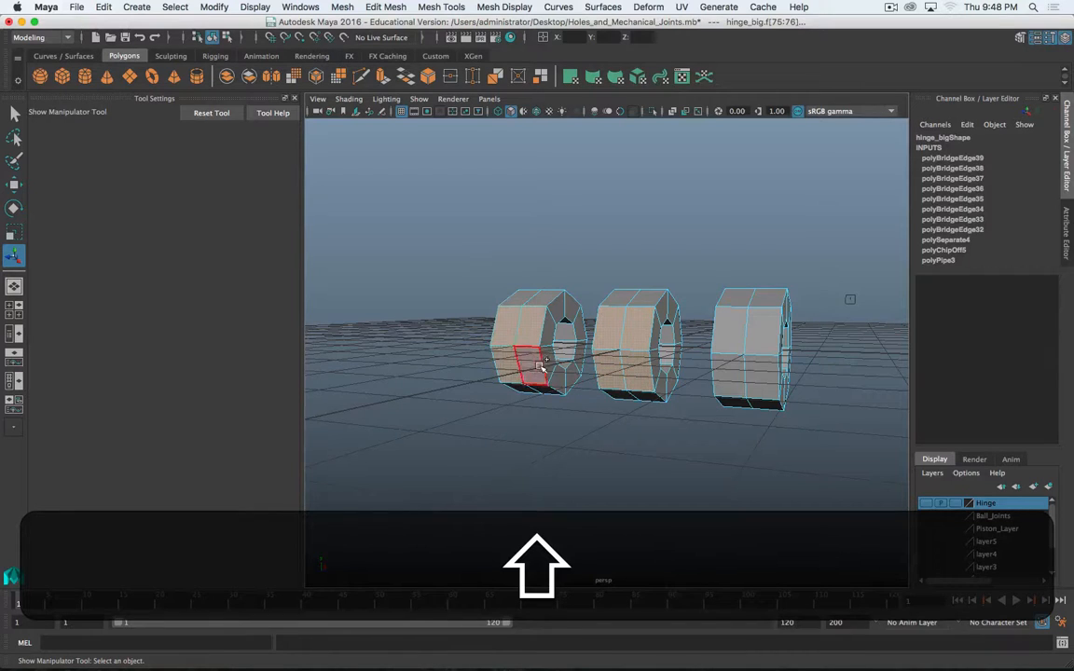
pyautogui.keyDown('shift'); pyautogui.click(742, 371); pyautogui.keyUp('shift')
pyautogui.keyDown('shift'); pyautogui.click(754, 338); pyautogui.keyUp('shift')
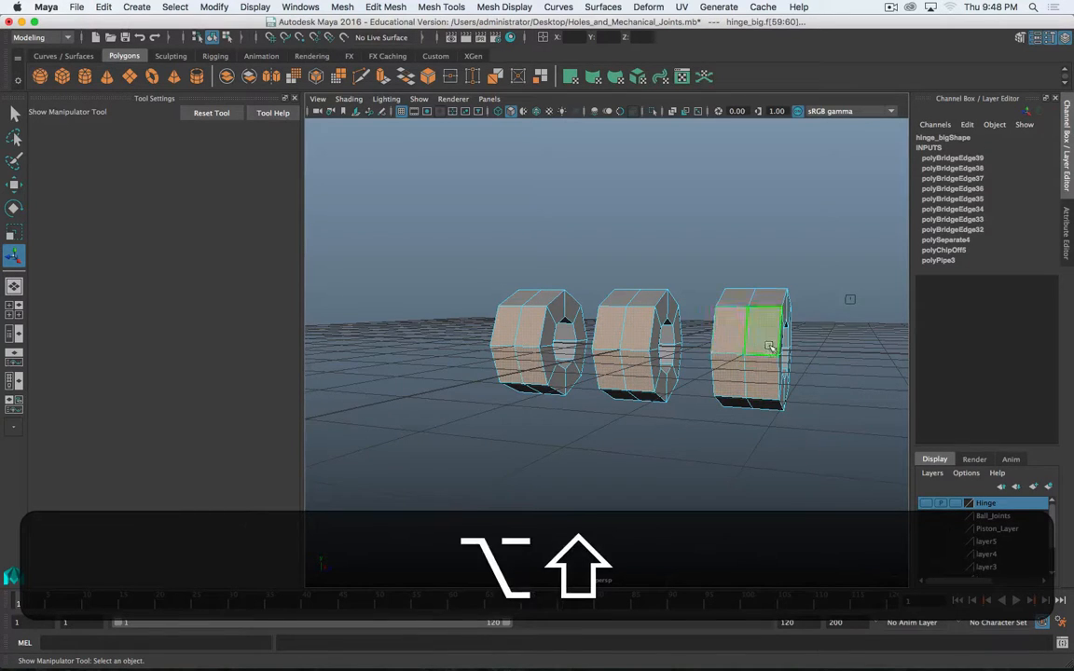
pyautogui.keyDown('alt'); pyautogui.keyDown('shift'); pyautogui.moveTo(755, 338); pyautogui.dragTo(753, 348); pyautogui.keyUp('shift'); pyautogui.keyUp('alt')
pyautogui.keyDown('shift'); pyautogui.moveTo(753, 348); pyautogui.dragTo(743, 377, button='right'); pyautogui.keyUp('shift')
pyautogui.keyDown('alt'); pyautogui.moveTo(743, 376); pyautogui.dragTo(743, 320); pyautogui.keyUp('alt')
pyautogui.press('w')
# Delete the side faces that face each other across the gaps between the three extruded arms
pyautogui.moveTo(762, 350); pyautogui.dragTo(751, 366, button='right')
pyautogui.keyDown('shift'); pyautogui.click(764, 359); pyautogui.keyUp('shift')
pyautogui.hotkey('shift', 'q')
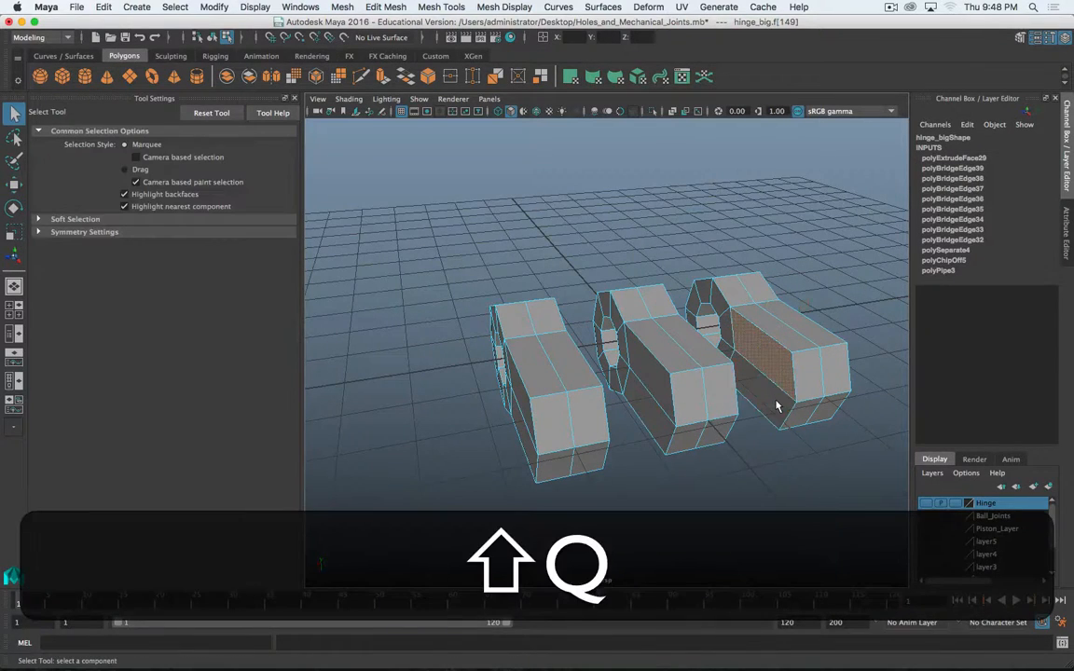
pyautogui.keyDown('alt'); pyautogui.keyDown('shift'); pyautogui.moveTo(777, 402); pyautogui.dragTo(706, 378); pyautogui.keyUp('shift'); pyautogui.keyUp('alt')
pyautogui.keyDown('shift'); pyautogui.click(581, 414); pyautogui.keyUp('shift')
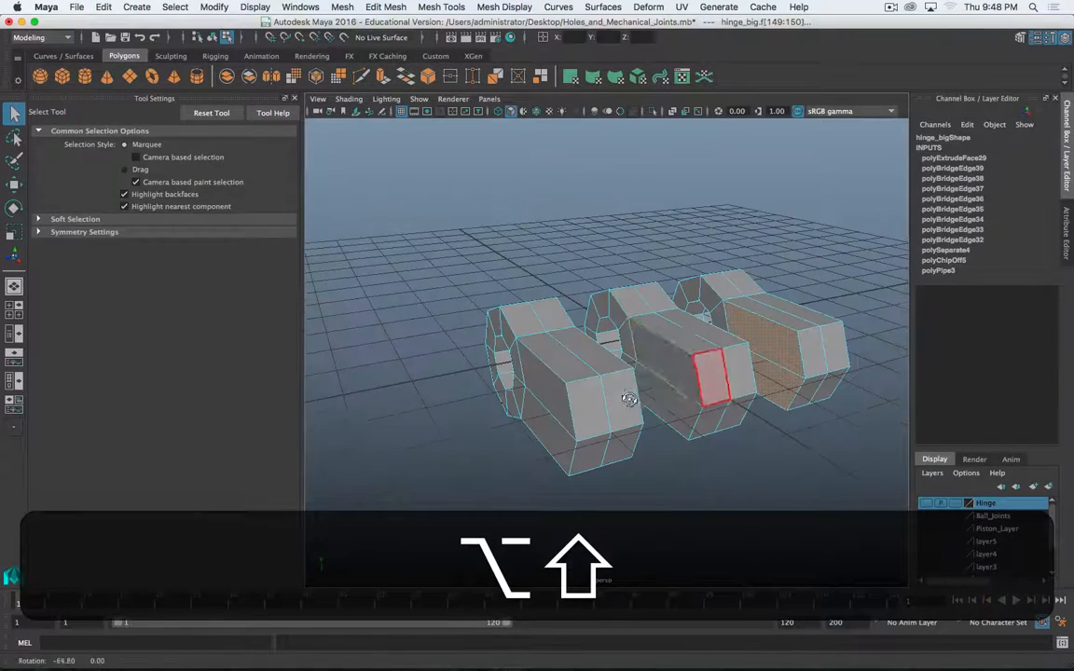
pyautogui.keyDown('alt'); pyautogui.keyDown('shift'); pyautogui.moveTo(618, 396); pyautogui.dragTo(514, 393); pyautogui.keyUp('shift'); pyautogui.keyUp('alt')
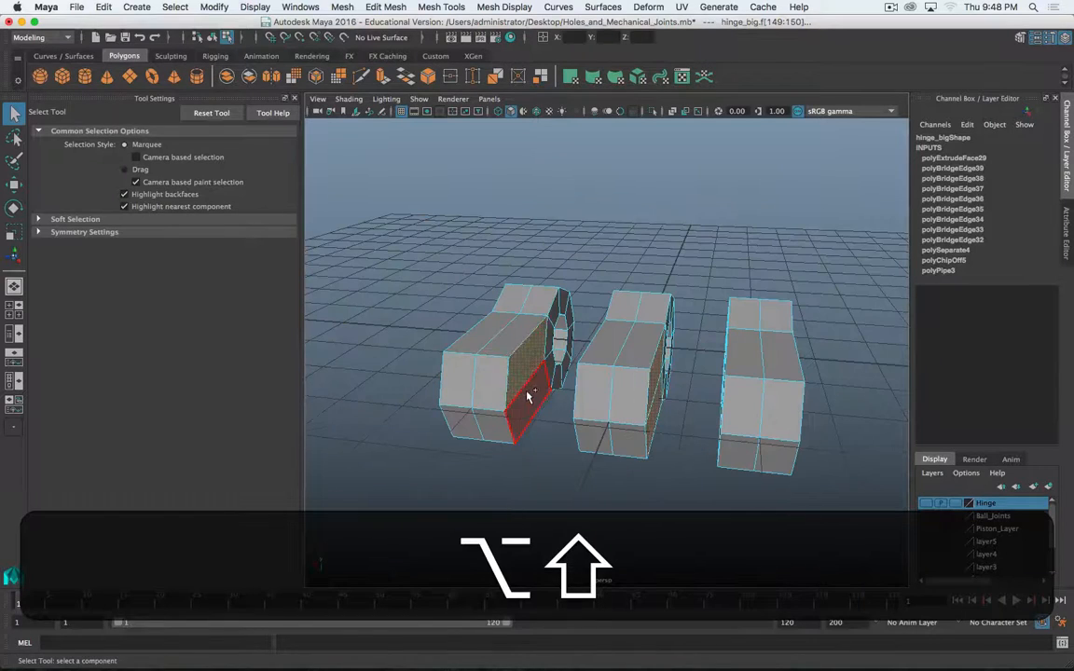
pyautogui.hotkey('shift', 'Delete')
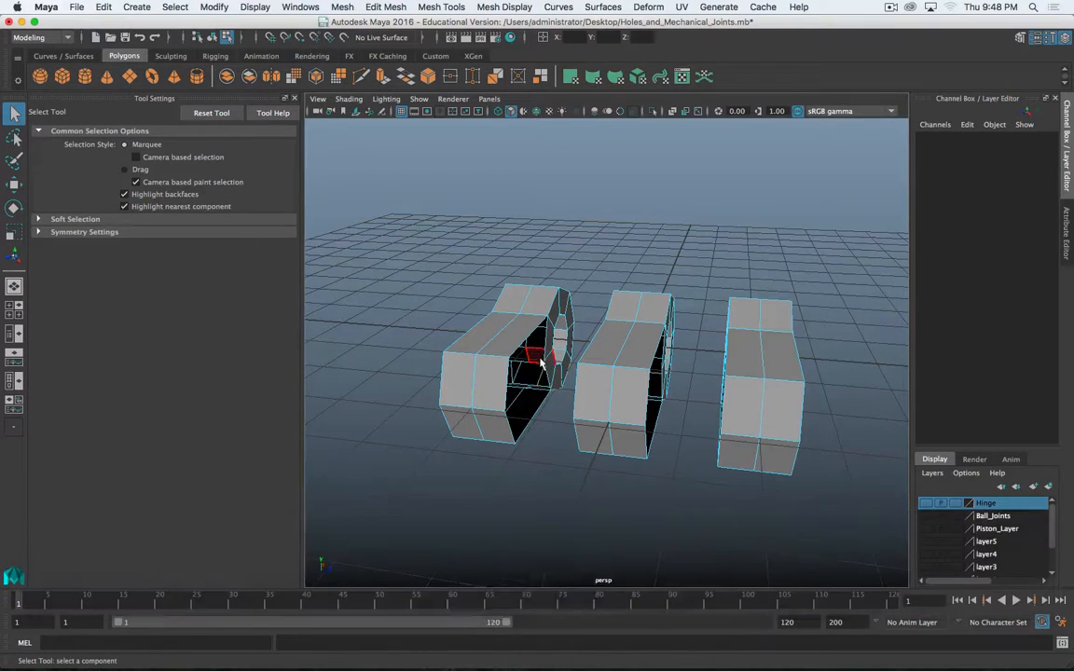
# Bridge the open border edges across both gaps to join the three arms into one continuous plate
pyautogui.moveTo(539, 302); pyautogui.dragTo(538, 269, button='right')
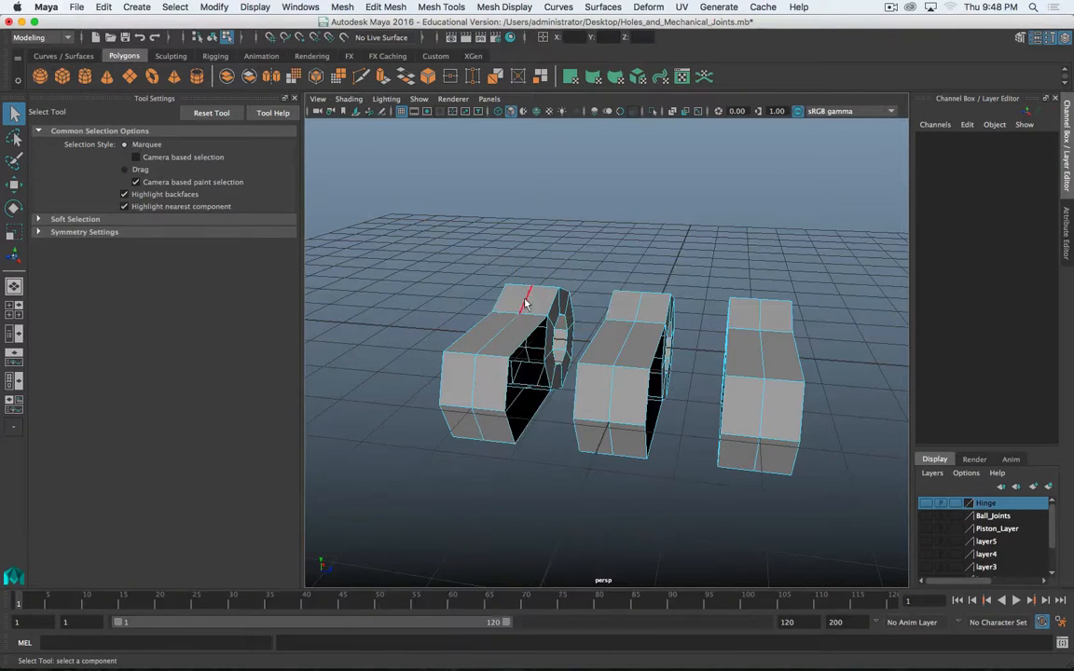
pyautogui.click(528, 341)
pyautogui.keyDown('shift'); pyautogui.click(571, 341); pyautogui.keyUp('shift')
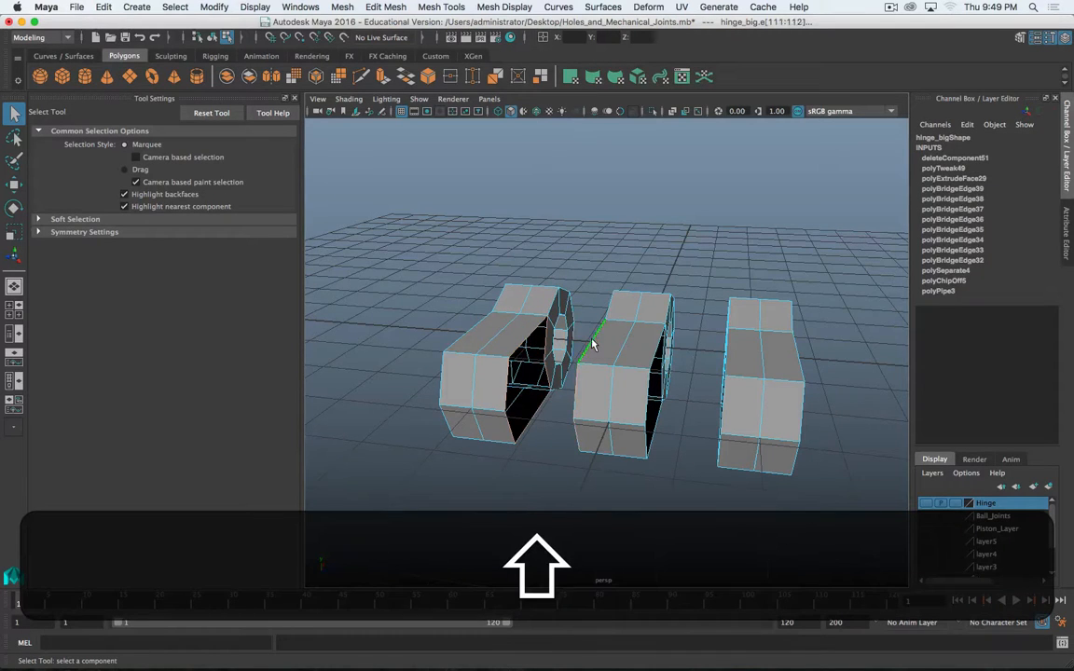
pyautogui.keyDown('shift'); pyautogui.moveTo(591, 345); pyautogui.dragTo(587, 479, button='right'); pyautogui.keyUp('shift')
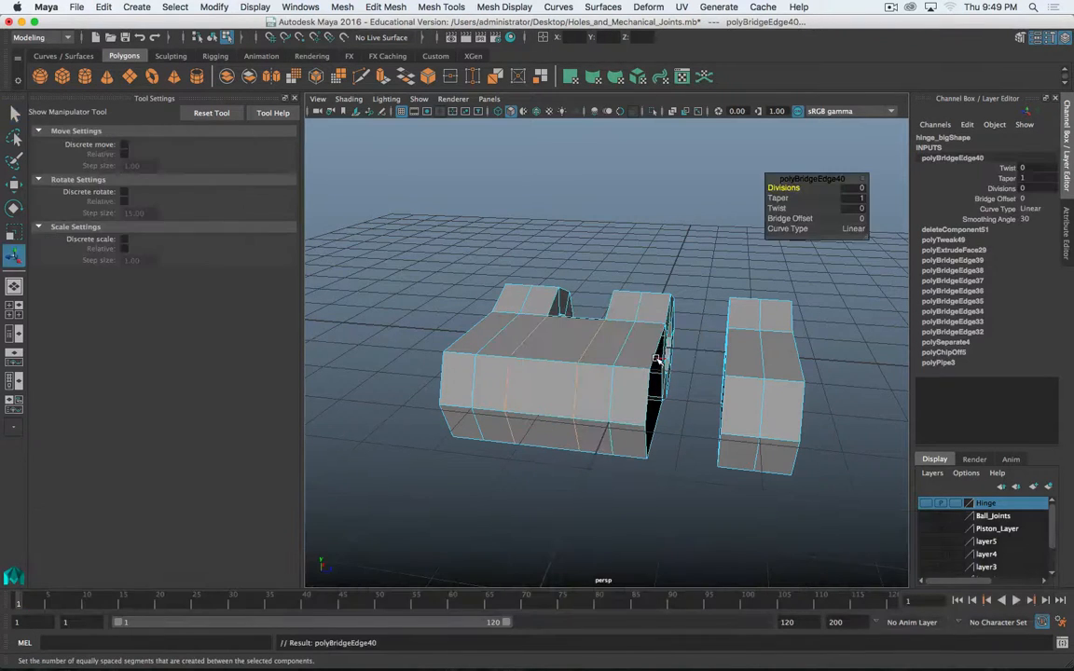
pyautogui.click(656, 360)
pyautogui.click(656, 360)
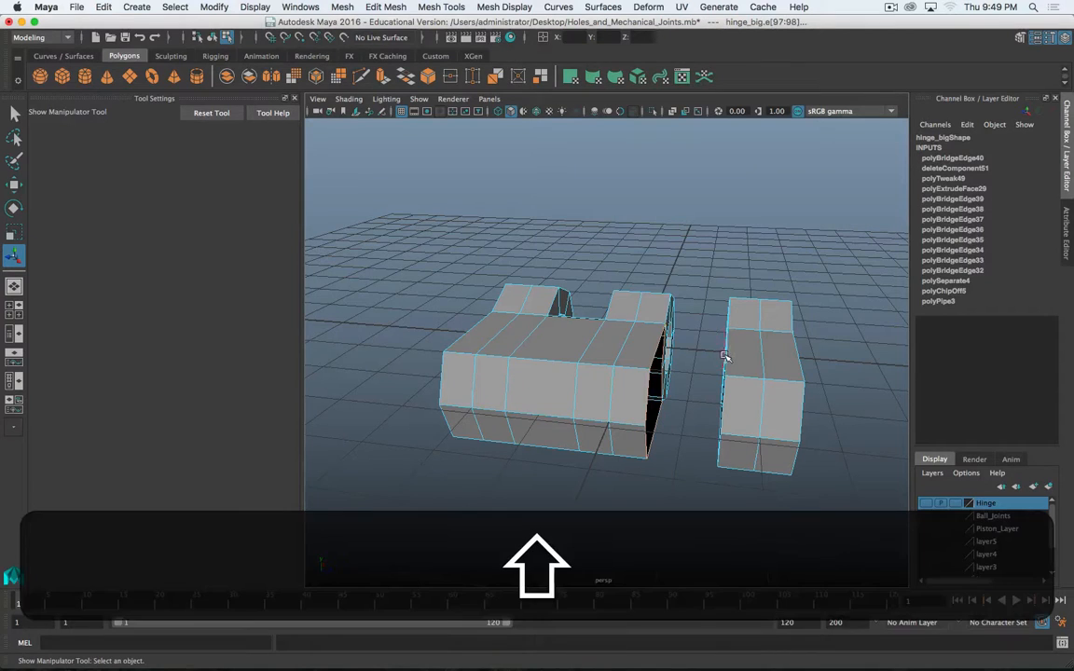
pyautogui.keyDown('shift'); pyautogui.moveTo(729, 358); pyautogui.dragTo(695, 498, button='right'); pyautogui.keyUp('shift')
pyautogui.keyDown('alt'); pyautogui.moveTo(744, 426); pyautogui.dragTo(618, 355); pyautogui.keyUp('alt')
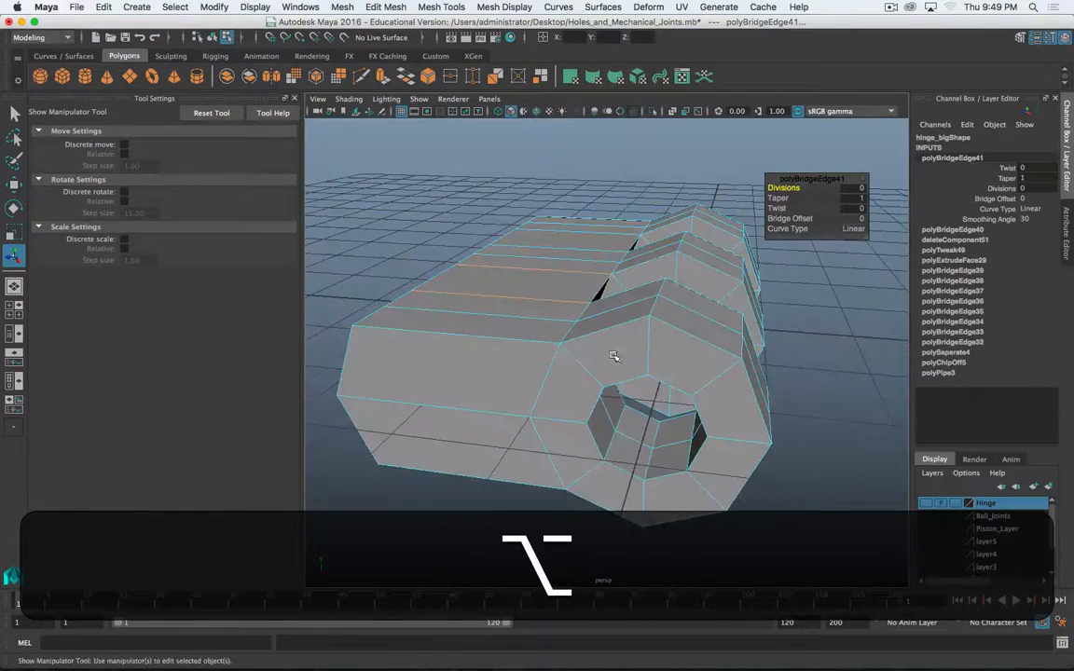
# Set Insert Edge Loop to equal distance from edge and add loops around the hole and rim of hinge_big's outer end face
pyautogui.moveTo(651, 303); pyautogui.dragTo(660, 265, button='right')
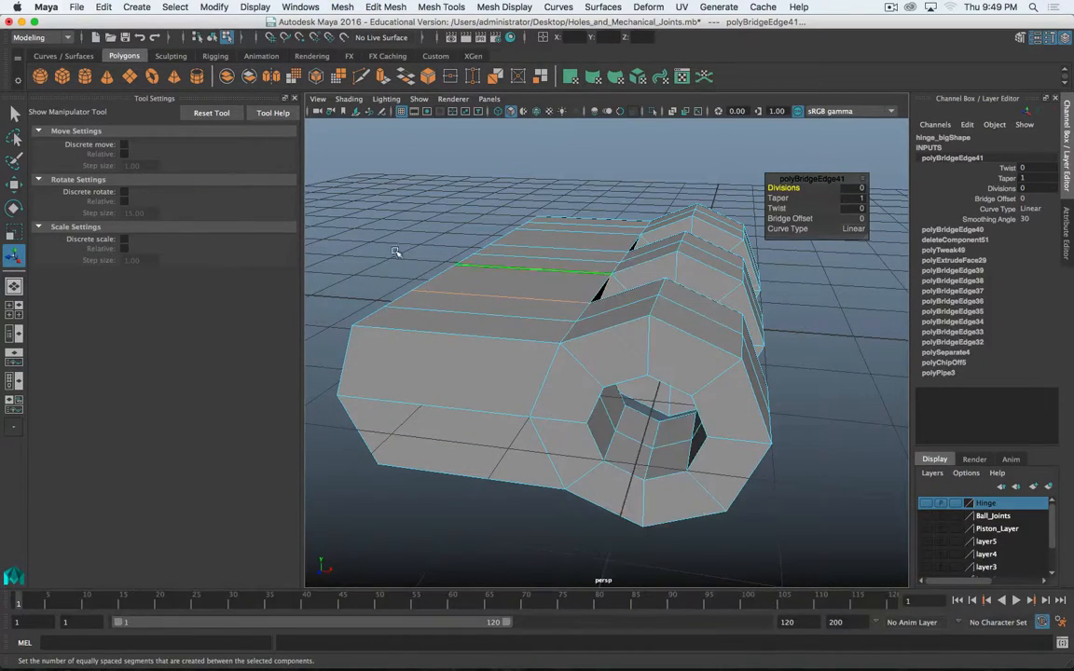
pyautogui.keyDown('shift'); pyautogui.moveTo(720, 383); pyautogui.dragTo(741, 474, button='right'); pyautogui.keyUp('shift')
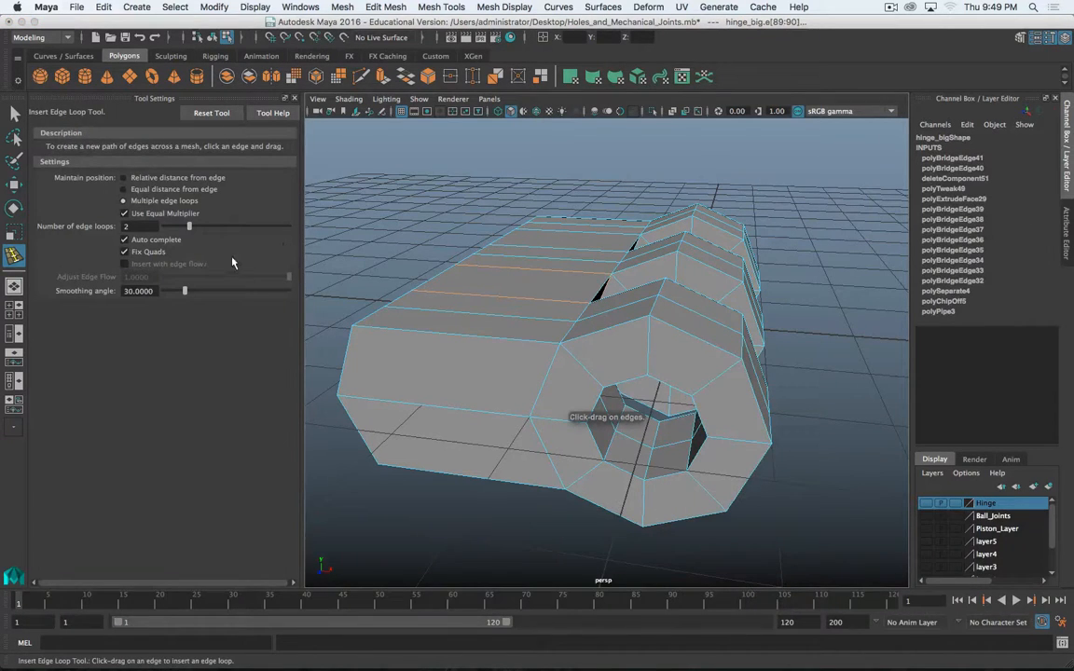
pyautogui.press('alt')
pyautogui.click(130, 189)
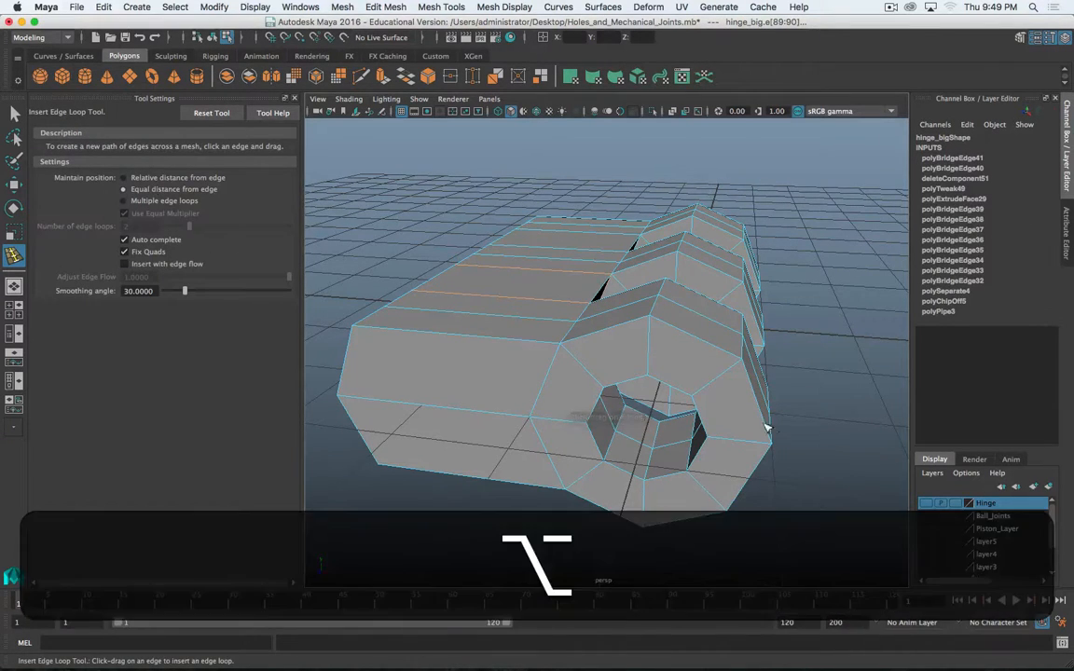
pyautogui.keyDown('alt'); pyautogui.moveTo(569, 374); pyautogui.dragTo(691, 366); pyautogui.keyUp('alt')
pyautogui.click(674, 369)
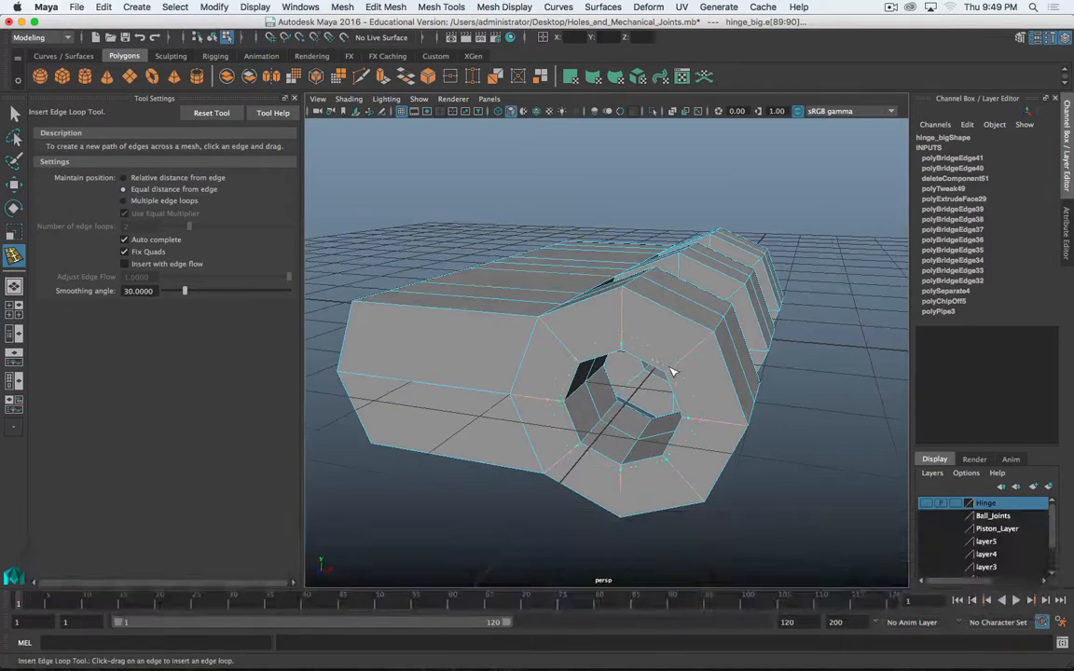
pyautogui.click(715, 340)
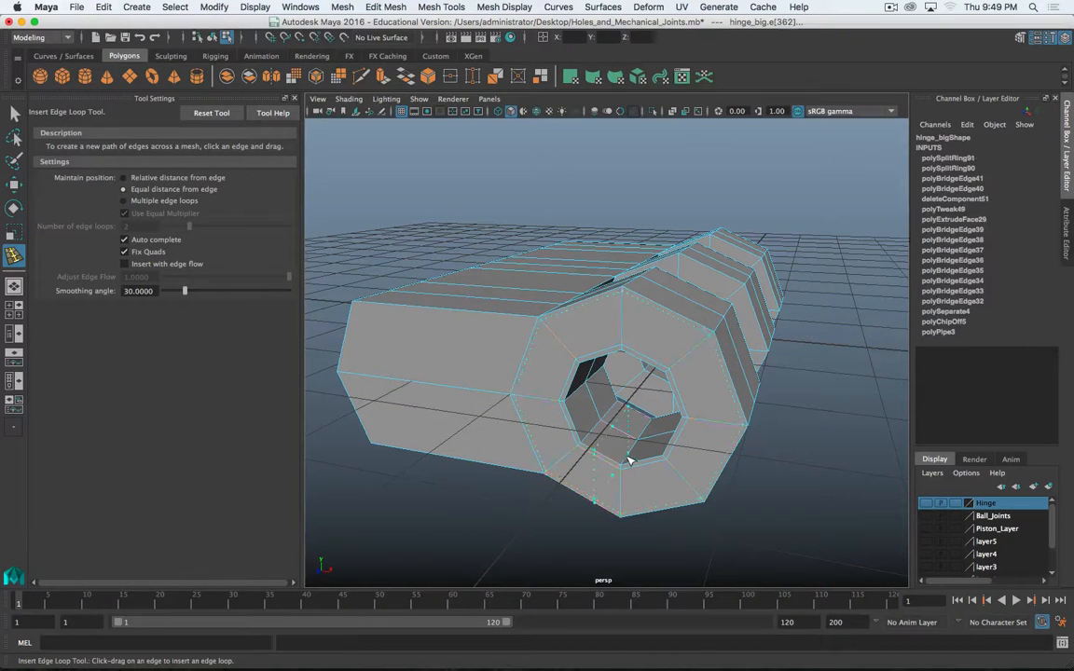
# Insert support edge loops beside the end knuckle's inner edge and on the plate at both ends of the adjoining gap
pyautogui.press('z')
pyautogui.moveTo(630, 457); pyautogui.dragTo(526, 376)
pyautogui.click(657, 426)
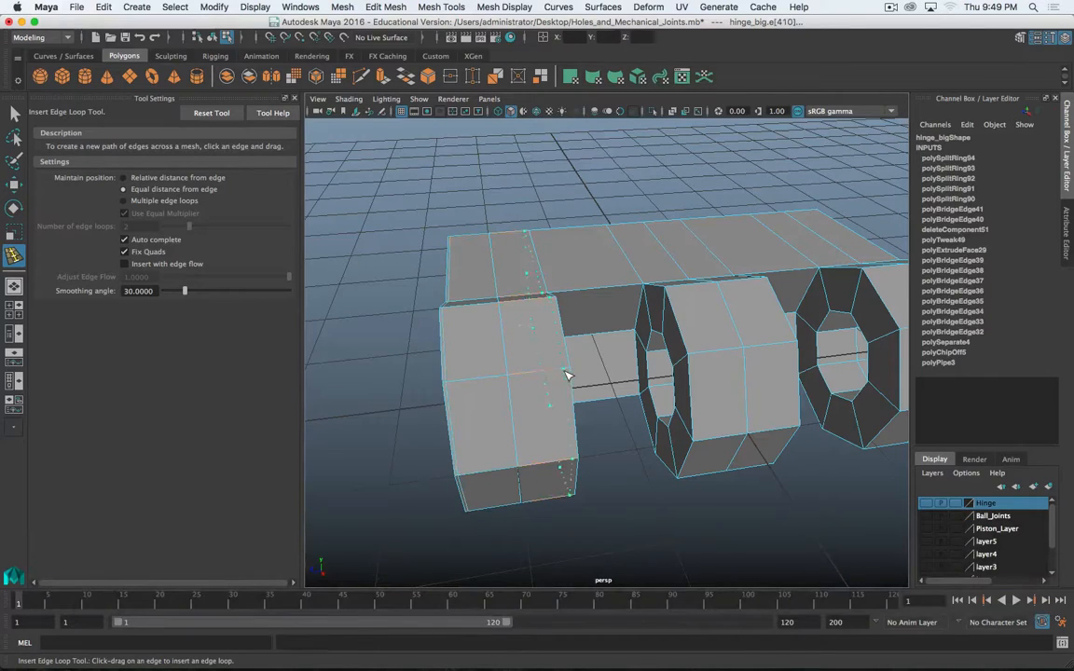
pyautogui.click(567, 376)
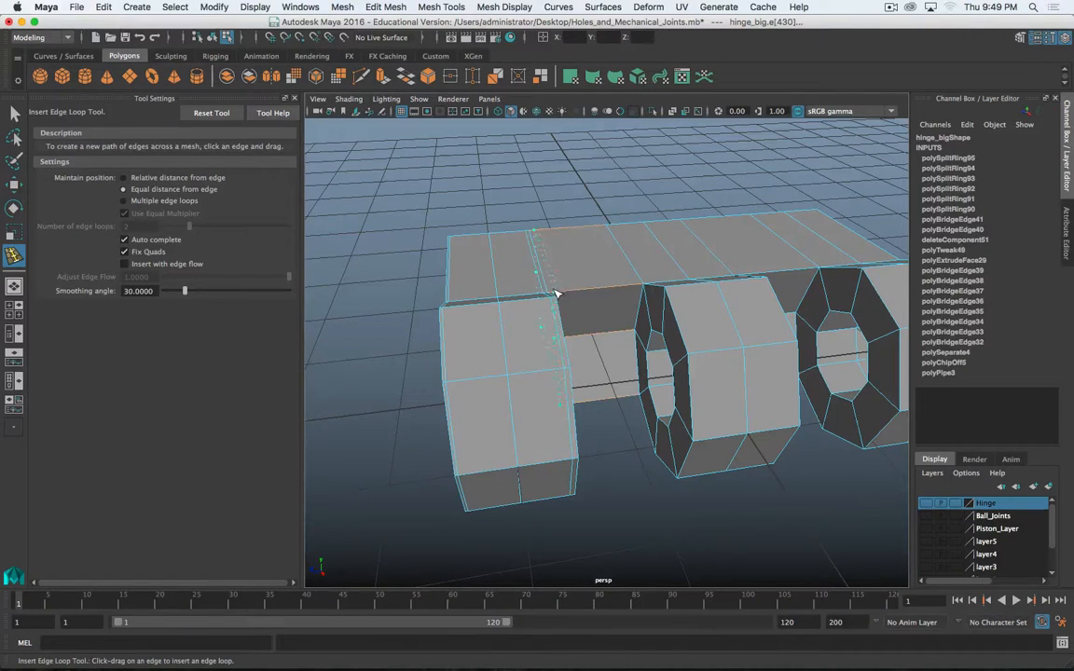
pyautogui.click(556, 294)
pyautogui.click(640, 289)
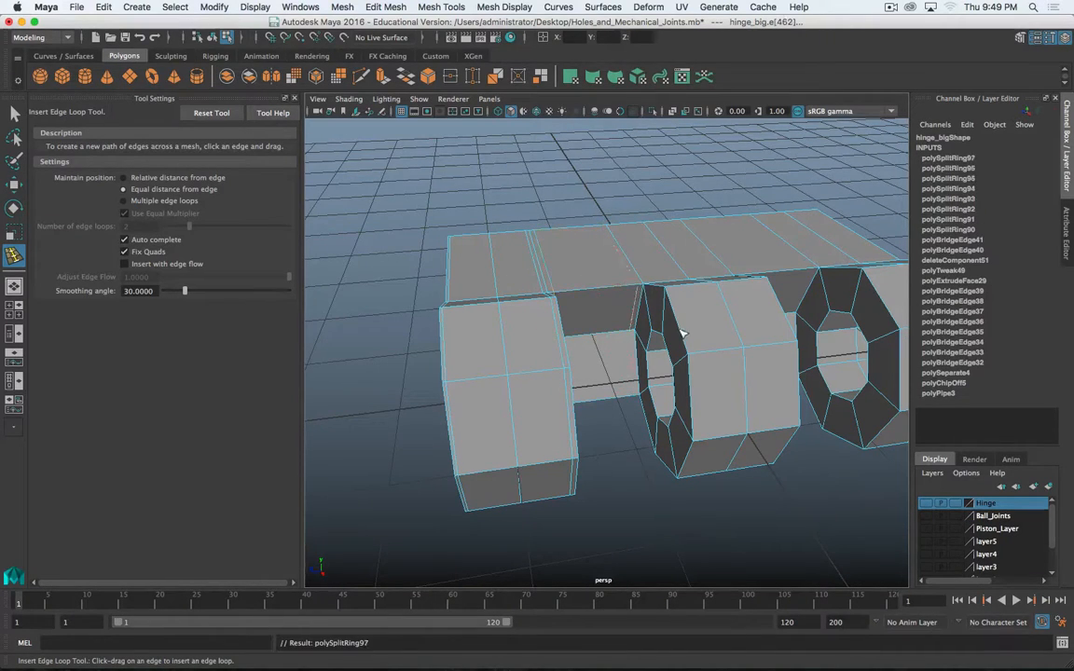
# Insert support edge loops around the middle knuckle's near side: hole rim, outer rim, outer surface and inside the bore
pyautogui.click(666, 326)
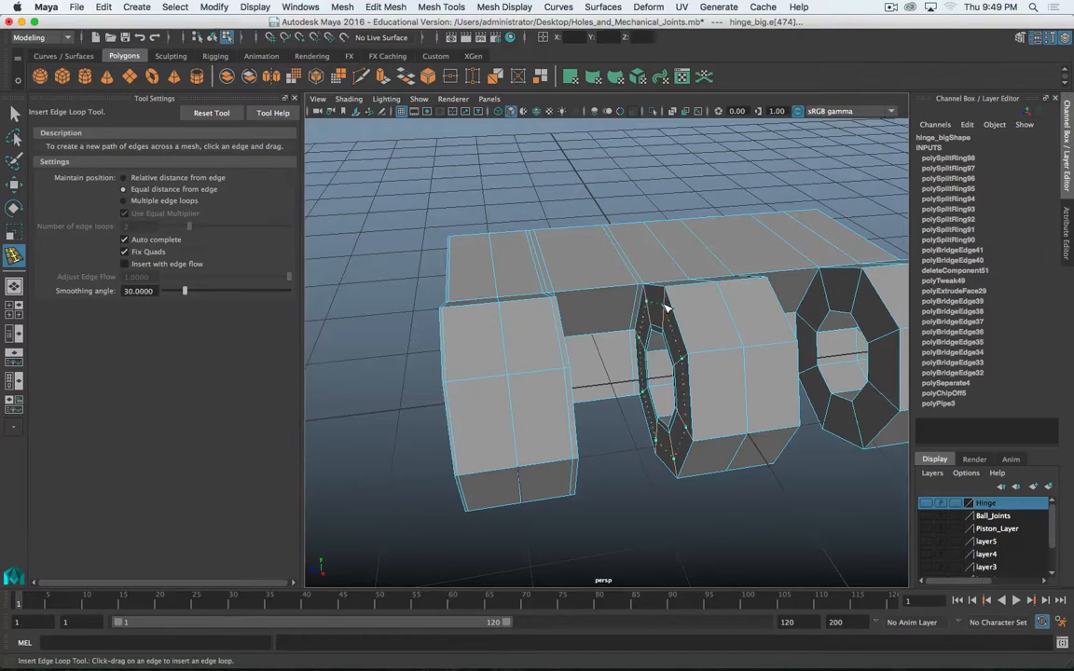
pyautogui.click(667, 294)
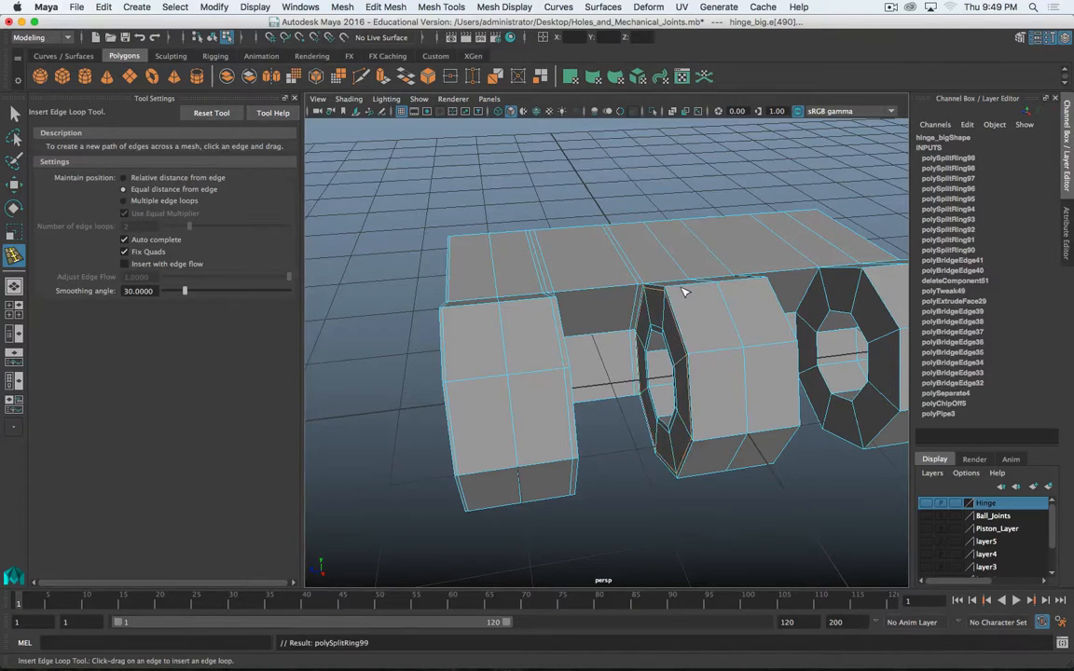
pyautogui.click(674, 289)
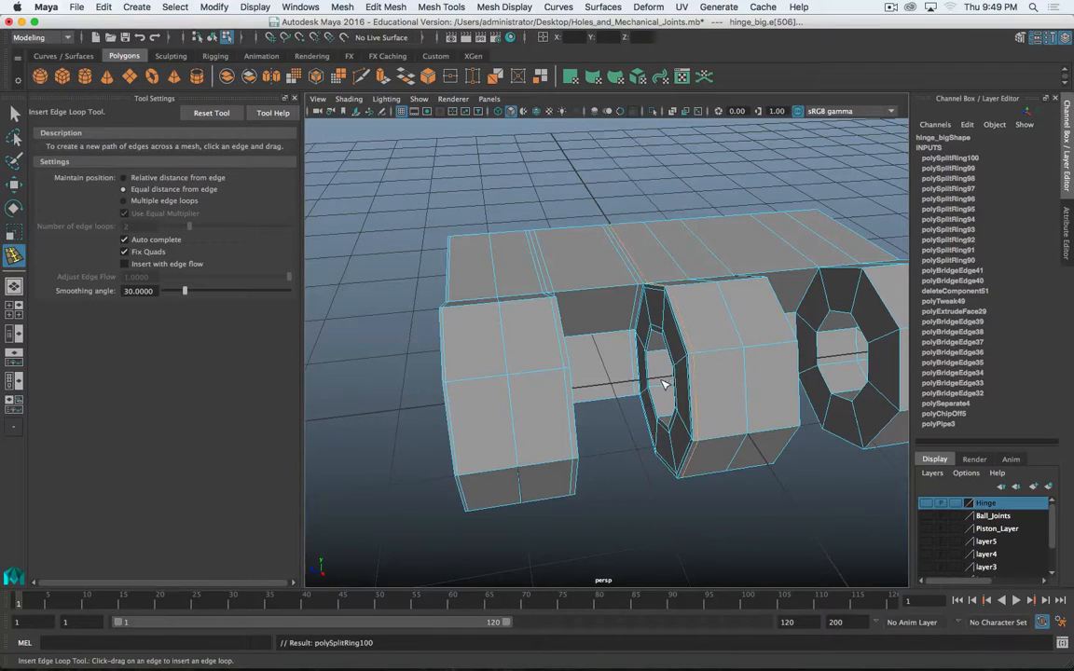
pyautogui.click(656, 389)
# Insert support edge loops on the middle knuckle's other side, inside the bore and around the hole and outer rim
pyautogui.keyDown('alt'); pyautogui.moveTo(655, 390); pyautogui.dragTo(755, 355); pyautogui.keyUp('alt')
pyautogui.click(767, 355)
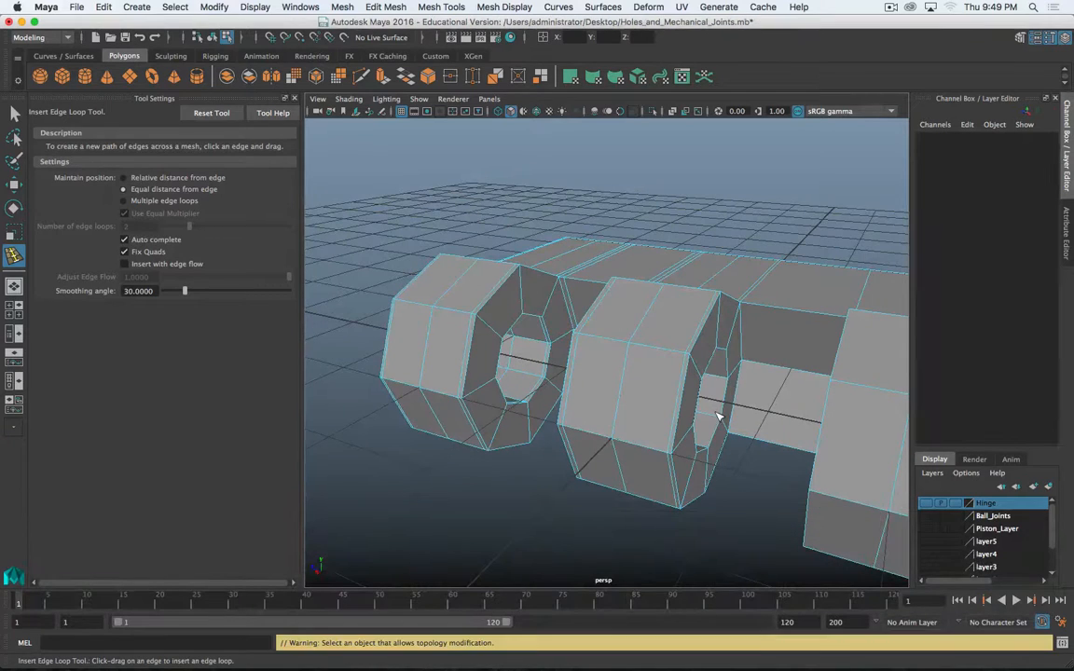
pyautogui.click(718, 417)
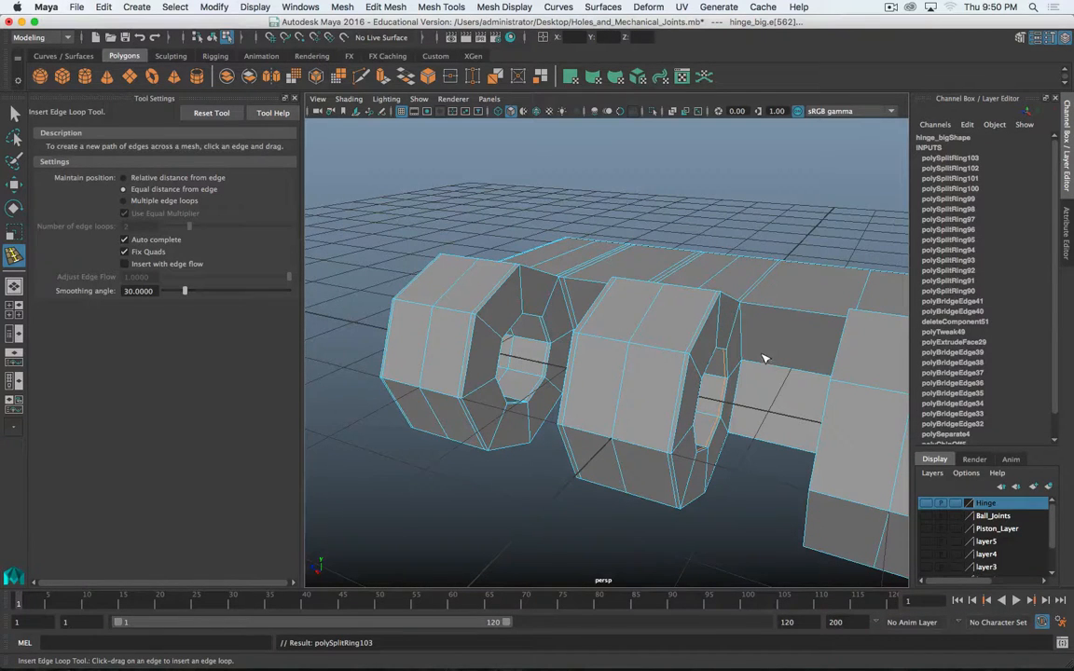
pyautogui.keyDown('alt'); pyautogui.moveTo(762, 357); pyautogui.dragTo(712, 328); pyautogui.keyUp('alt')
pyautogui.click(712, 335)
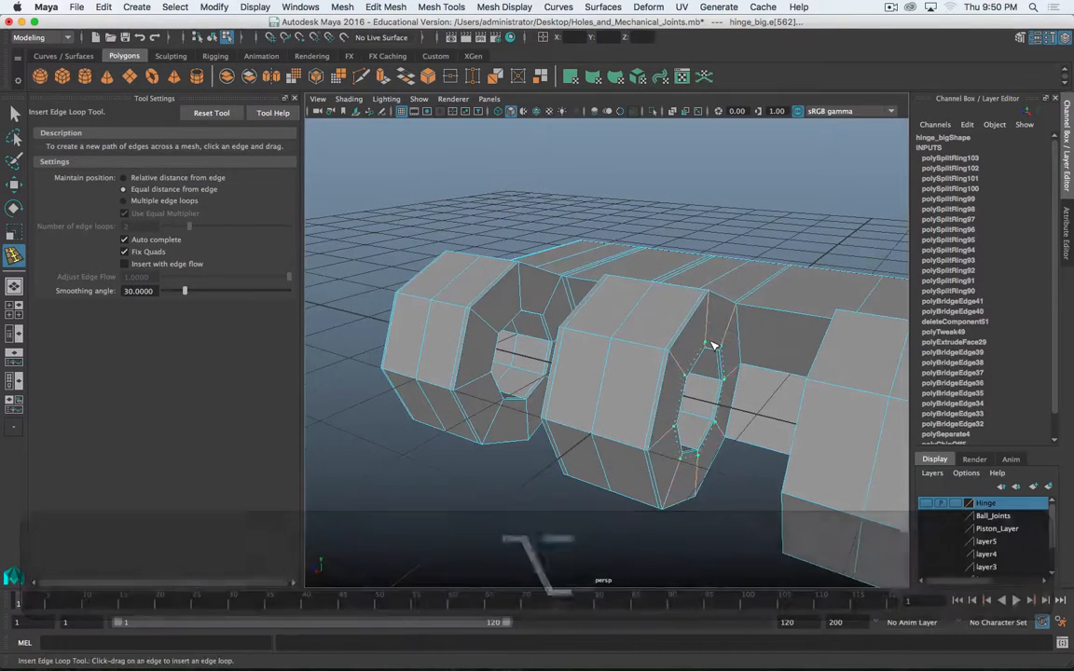
pyautogui.press('z')
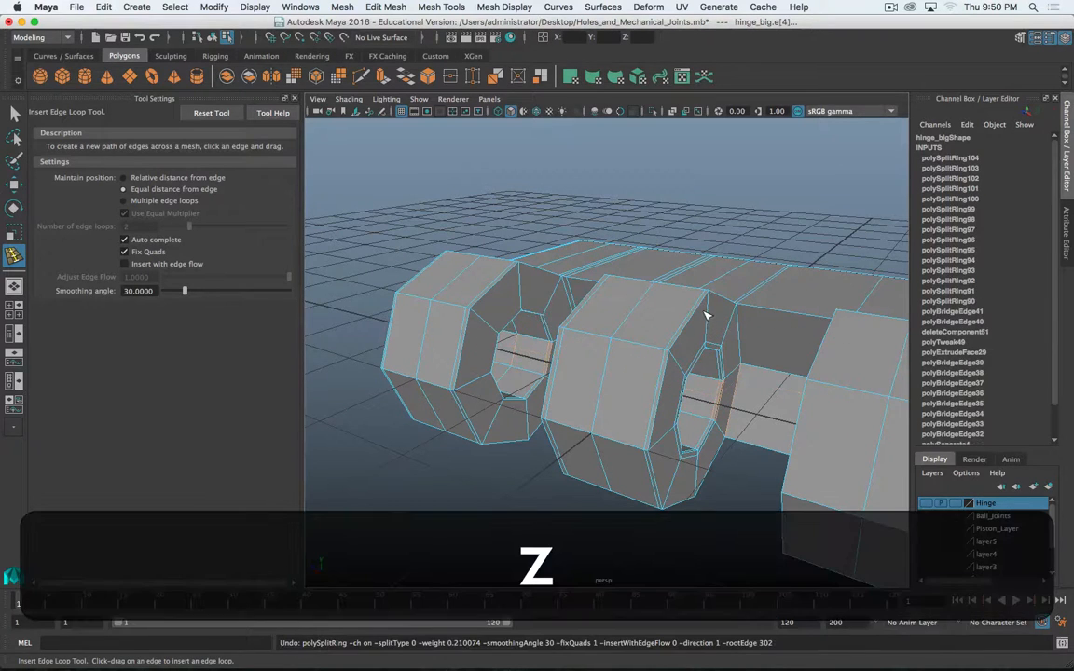
pyautogui.moveTo(708, 315); pyautogui.dragTo(743, 308)
# Insert support edge loops along the last knuckle's side edges and around its inner-facing rim
pyautogui.keyDown('alt'); pyautogui.moveTo(743, 308); pyautogui.dragTo(693, 355); pyautogui.keyUp('alt')
pyautogui.click(844, 377)
pyautogui.click(828, 404)
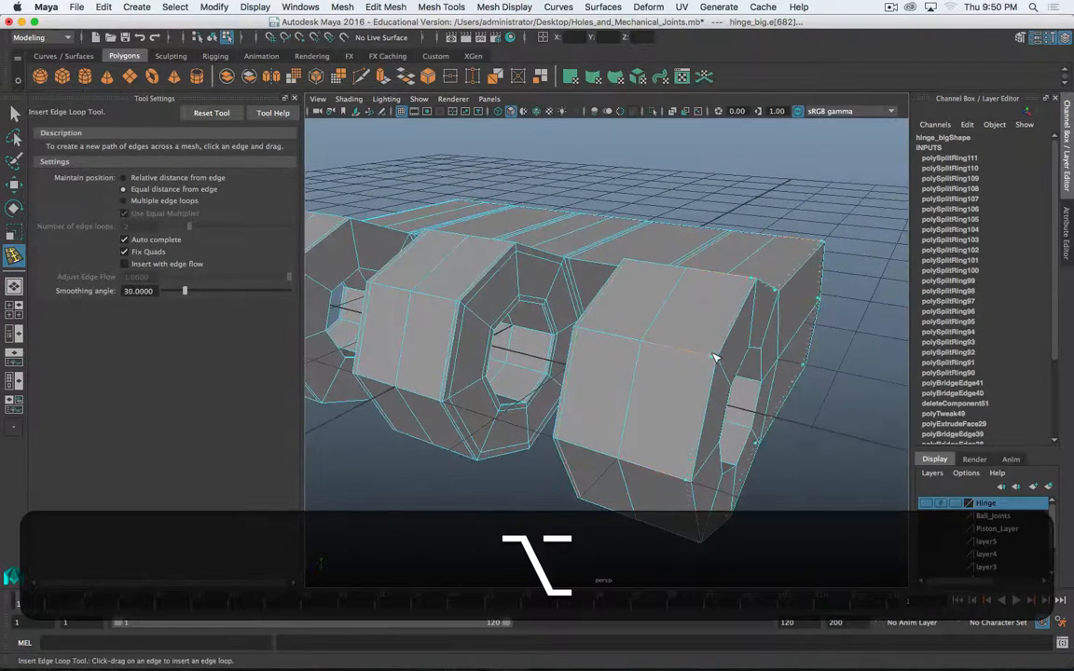
pyautogui.click(715, 357)
pyautogui.click(720, 367)
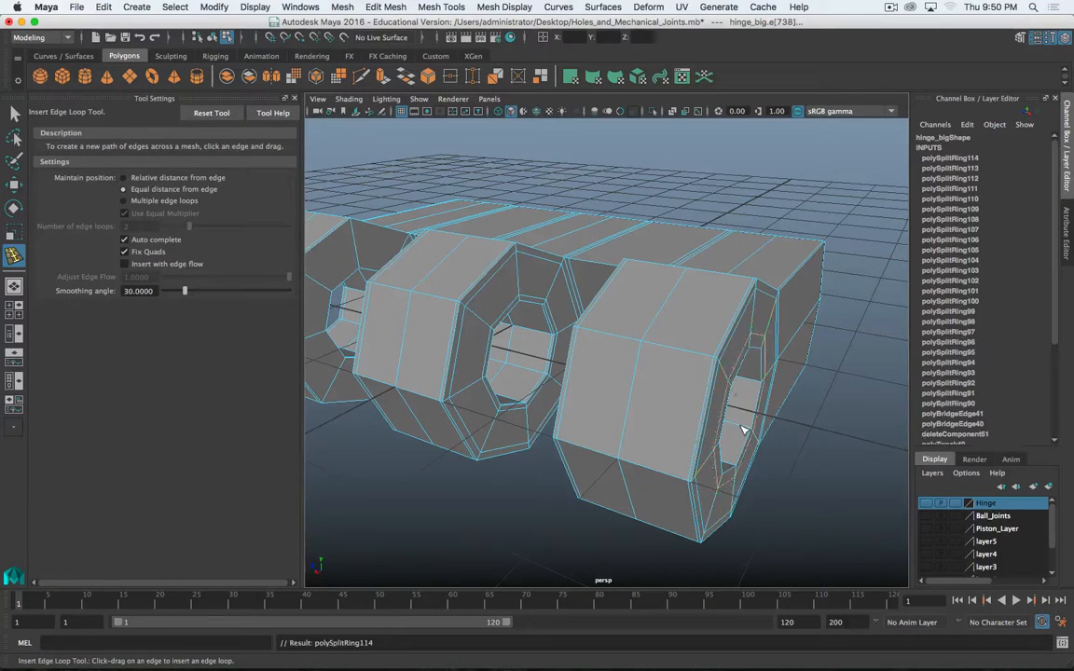
# Insert a support edge loop across the plate beside the knuckles and display hinge_big in smooth preview in object mode
pyautogui.keyDown('alt'); pyautogui.moveTo(724, 421); pyautogui.dragTo(694, 343); pyautogui.keyUp('alt')
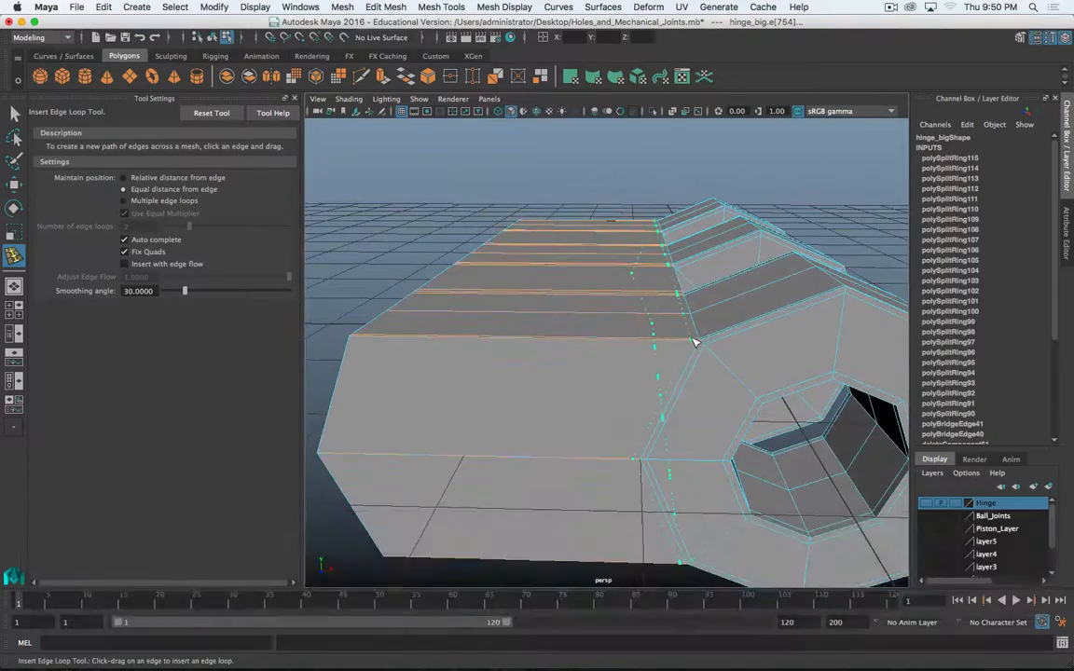
pyautogui.scroll(-5, 766, 369)
pyautogui.keyDown('alt'); pyautogui.moveTo(754, 373); pyautogui.dragTo(661, 374); pyautogui.keyUp('alt')
pyautogui.hotkey('alt', '3')
pyautogui.hotkey('alt', 'q')
pyautogui.press('q')
pyautogui.moveTo(641, 373); pyautogui.dragTo(694, 276, button='right')
pyautogui.keyDown('alt'); pyautogui.moveTo(630, 397); pyautogui.dragTo(567, 362); pyautogui.keyUp('alt')
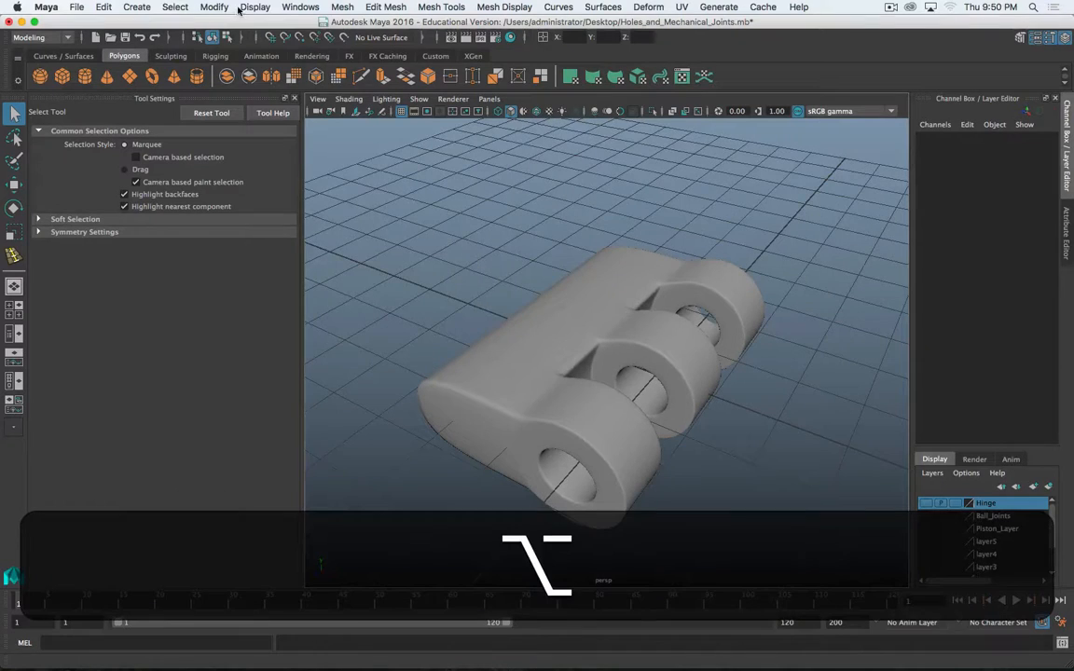
# Show all hidden objects and display hinge_small in smooth preview
pyautogui.click(254, 8)
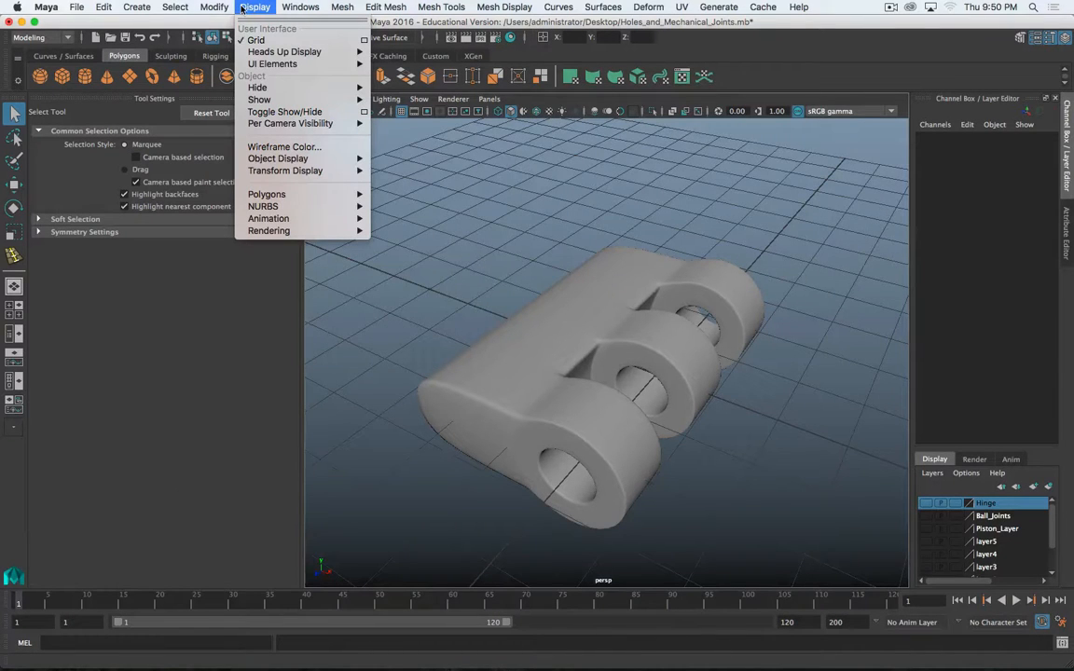
pyautogui.moveTo(261, 99)
pyautogui.click(410, 139)
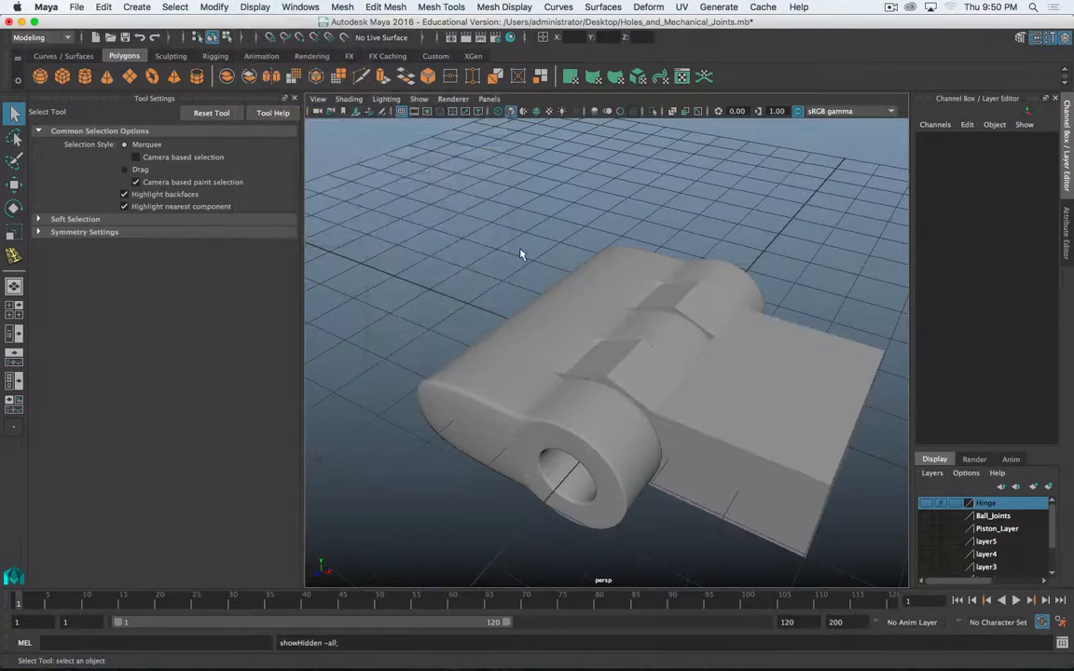
pyautogui.scroll(-3, 559, 280)
pyautogui.click(655, 337)
pyautogui.press('3')
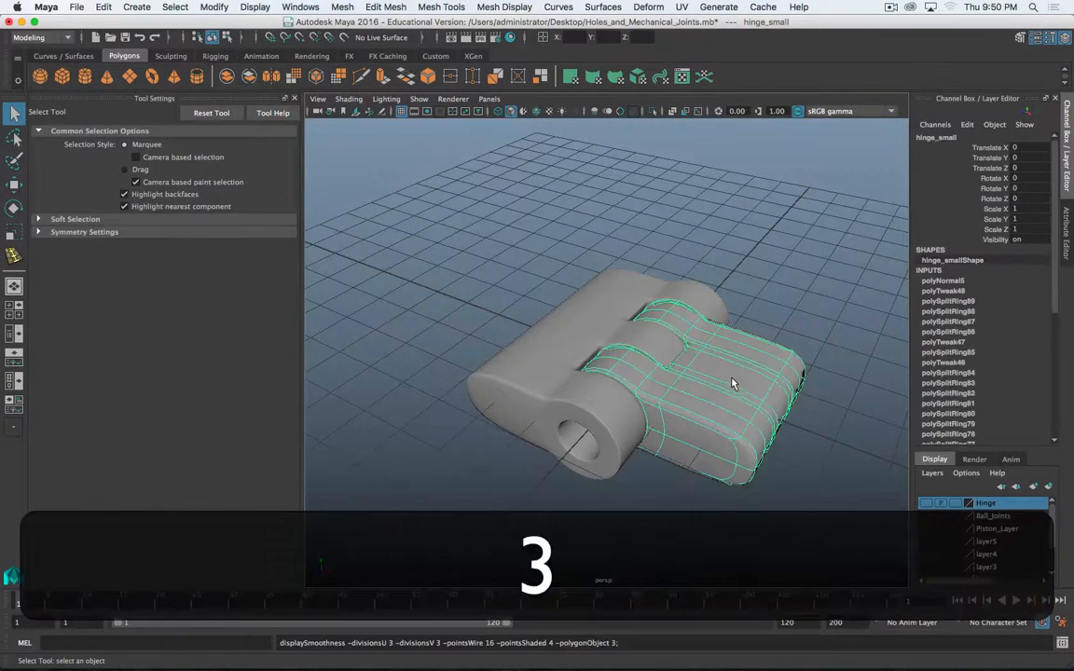
# Delete both smoothed hinge halves from the scene and make the Hinge layer visible
pyautogui.click(486, 537)
pyautogui.keyDown('alt'); pyautogui.moveTo(487, 537); pyautogui.dragTo(683, 363); pyautogui.keyUp('alt')
pyautogui.click(595, 400)
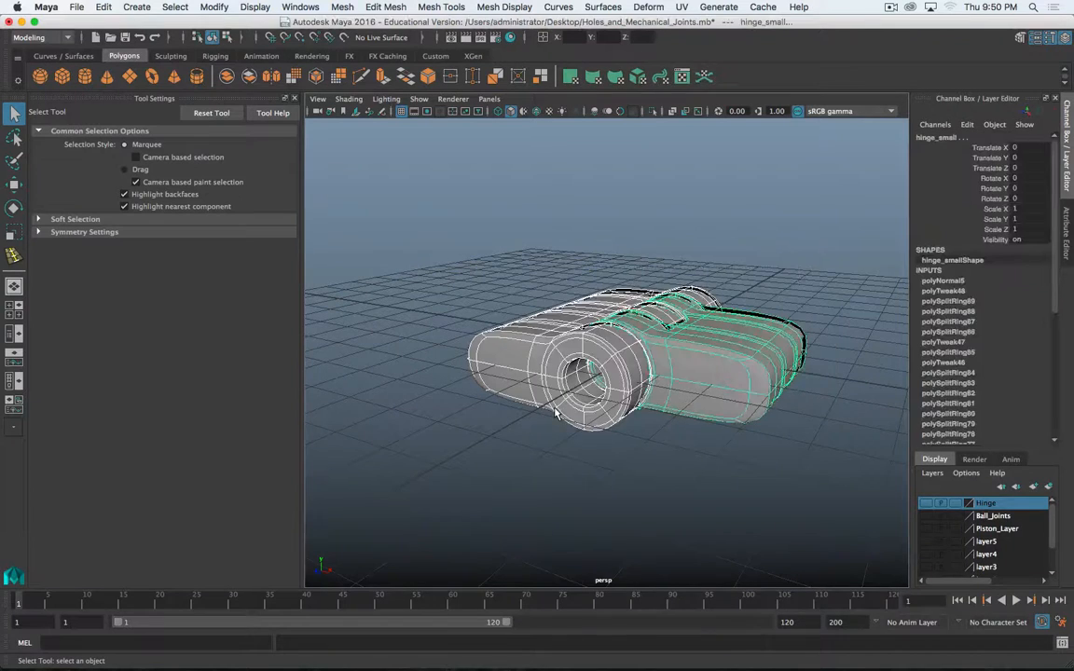
pyautogui.press('Delete')
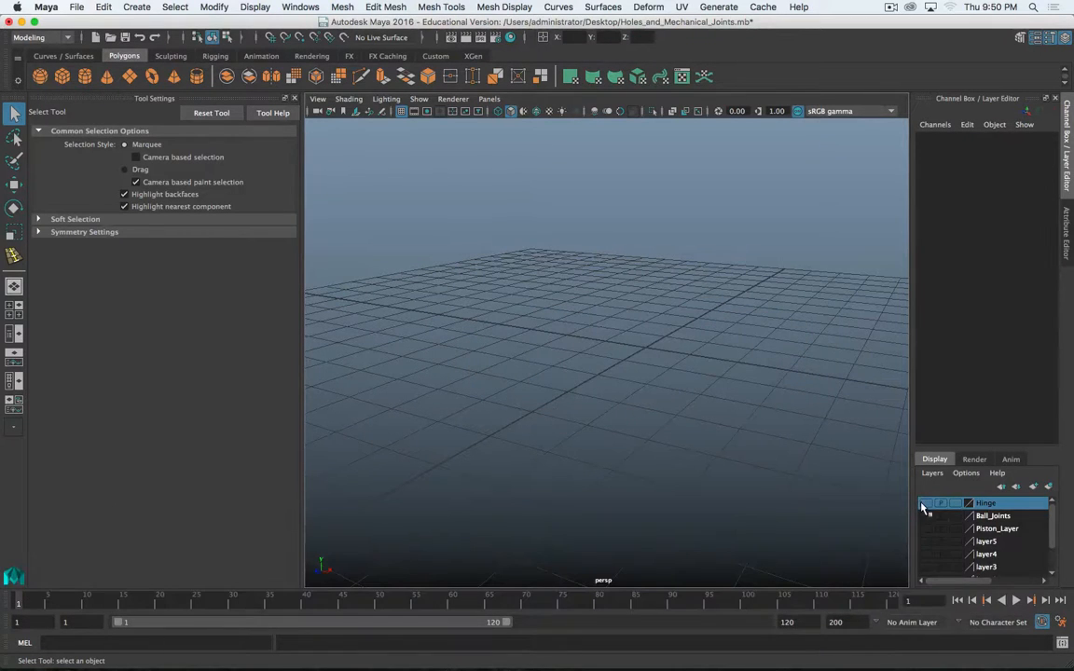
pyautogui.hotkey('ctrl', 'z')
# Display hinge_large_side in smooth preview and select hinge_pin to inspect its shape beside the hinge
pyautogui.click(603, 399)
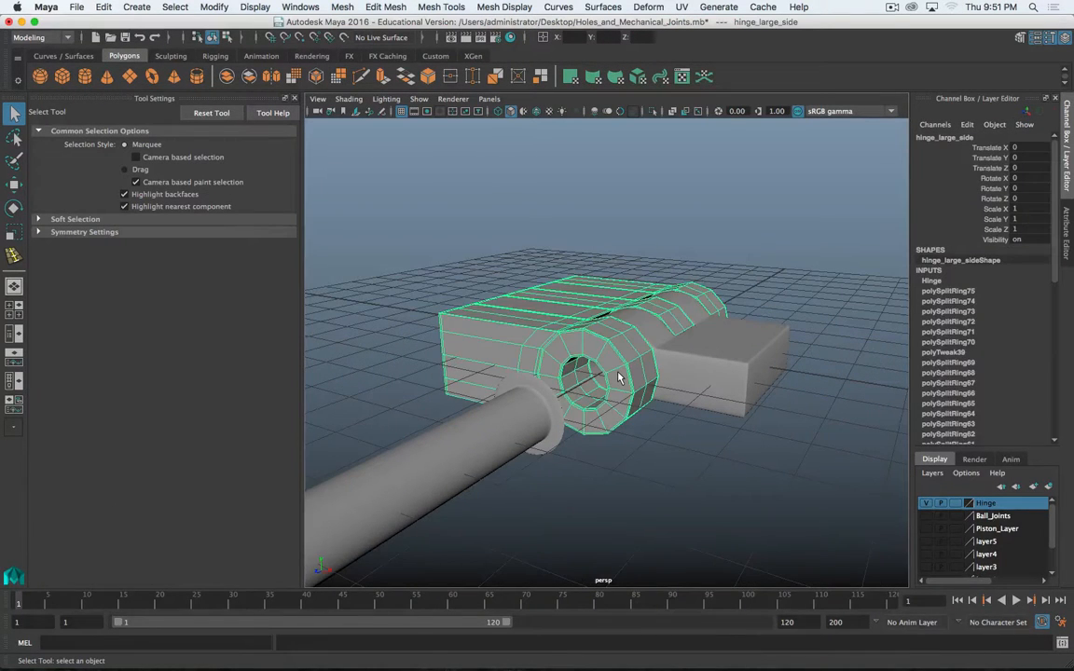
pyautogui.press('3')
pyautogui.click(495, 459)
pyautogui.keyDown('alt'); pyautogui.moveTo(495, 459); pyautogui.dragTo(634, 348); pyautogui.keyUp('alt')
pyautogui.keyDown('alt'); pyautogui.moveTo(694, 347); pyautogui.dragTo(660, 357); pyautogui.keyUp('alt')
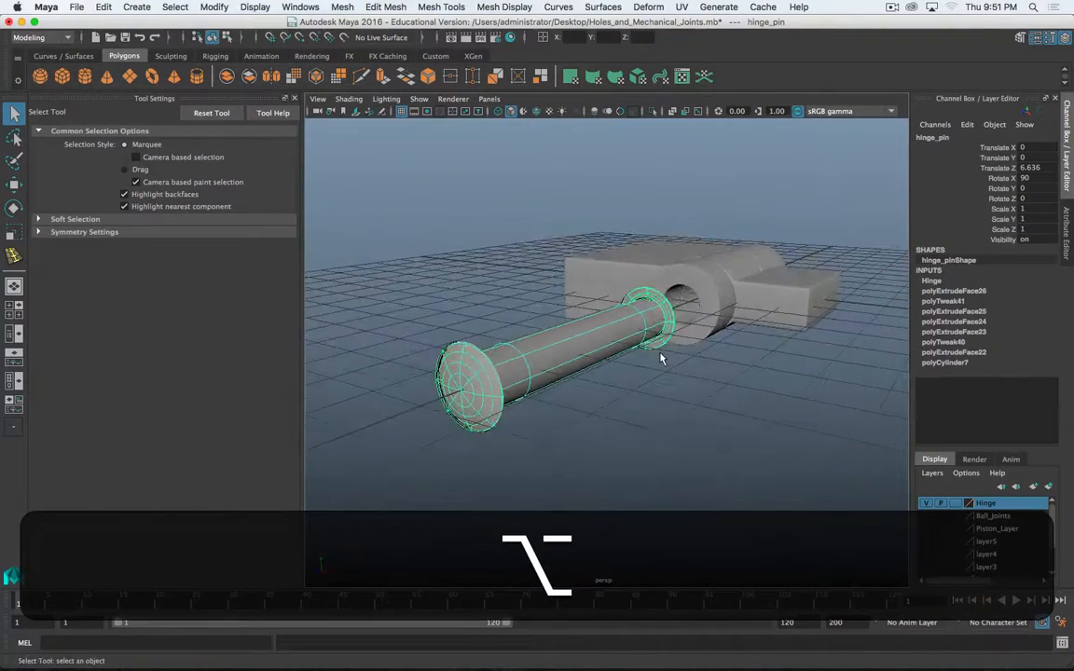